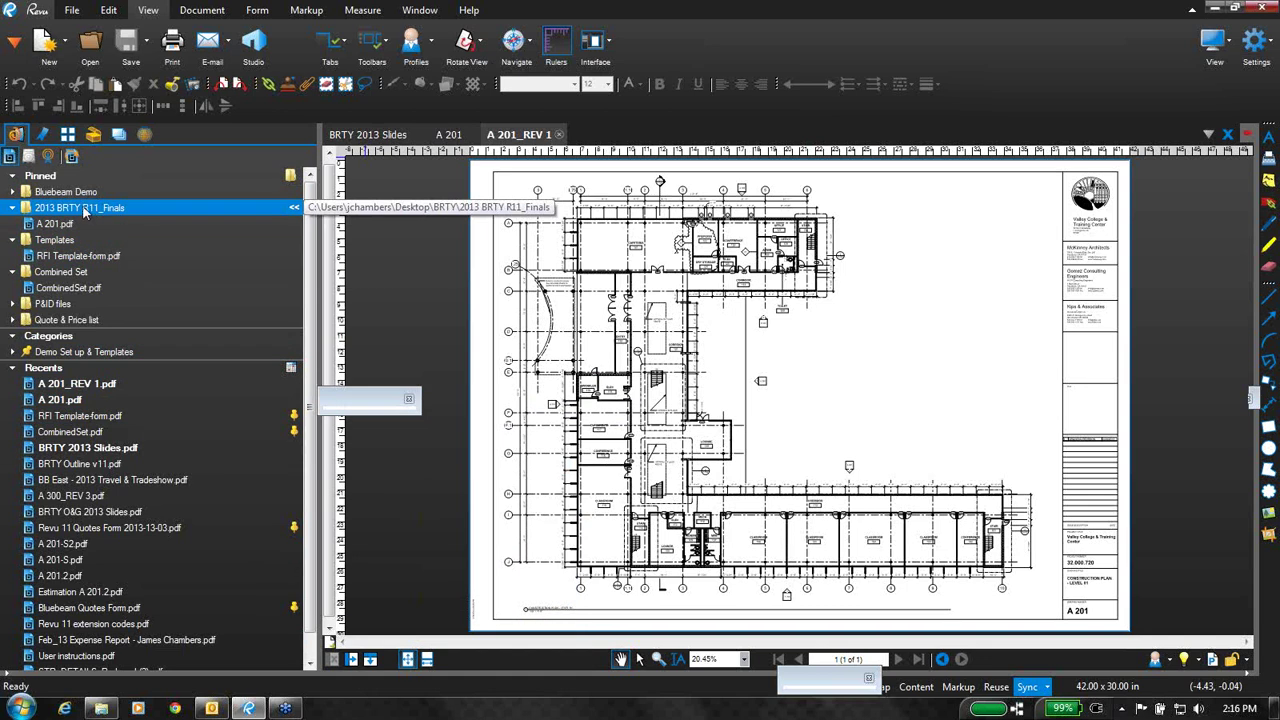
- Open the 09 22 16 Non-Structural Metal Framing PDF from the Specifications subfolder of the pinned 2013 BRTY R11_Finals folder
double_click(85, 208)
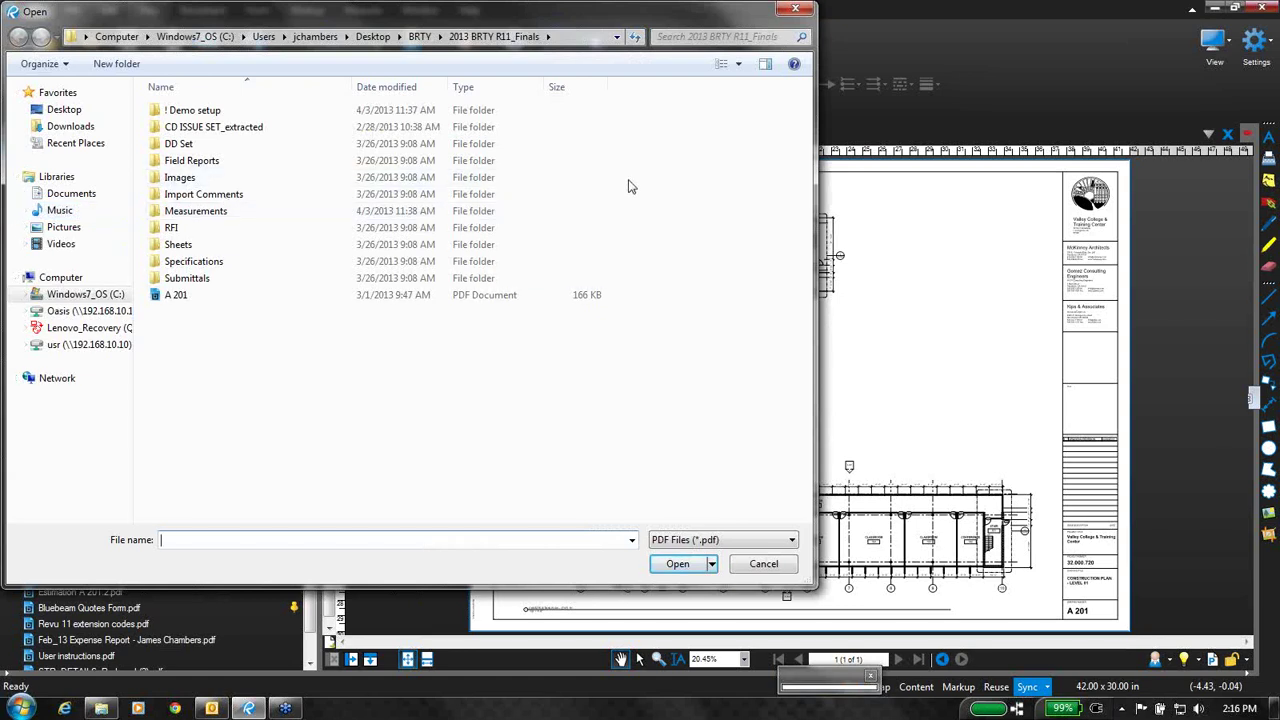
left_click(803, 11)
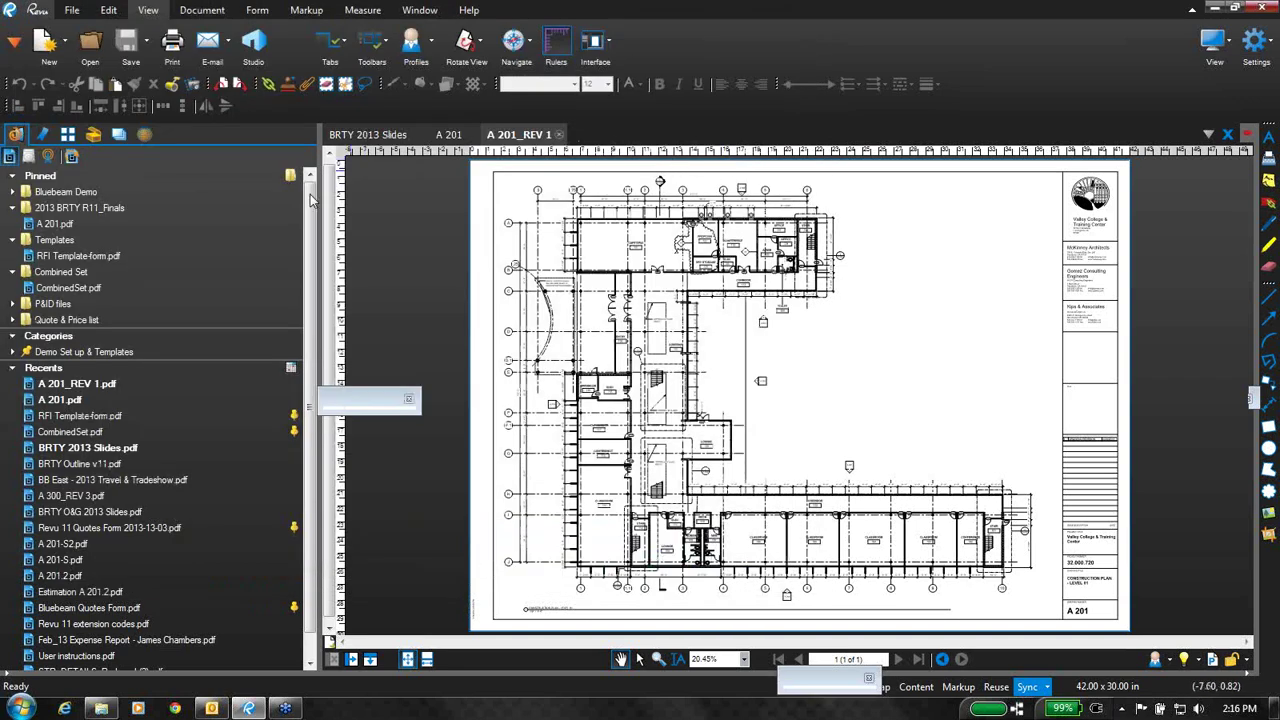
left_click(102, 208)
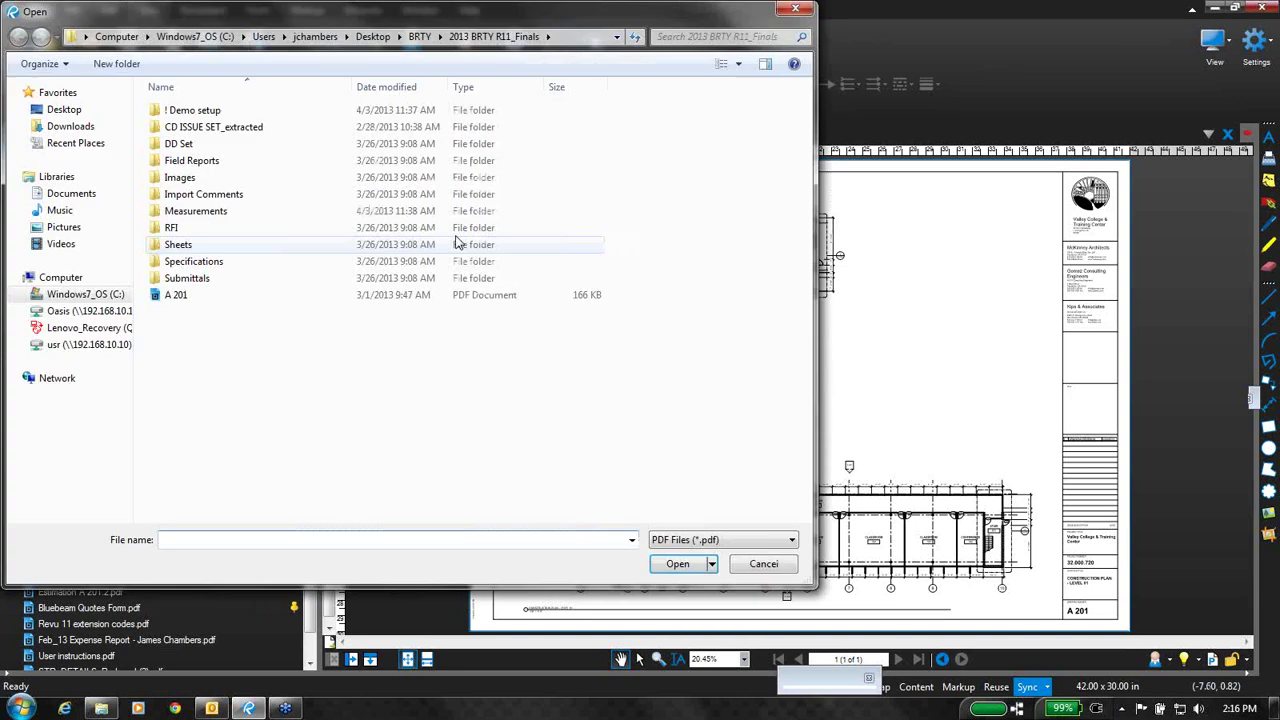
double_click(191, 261)
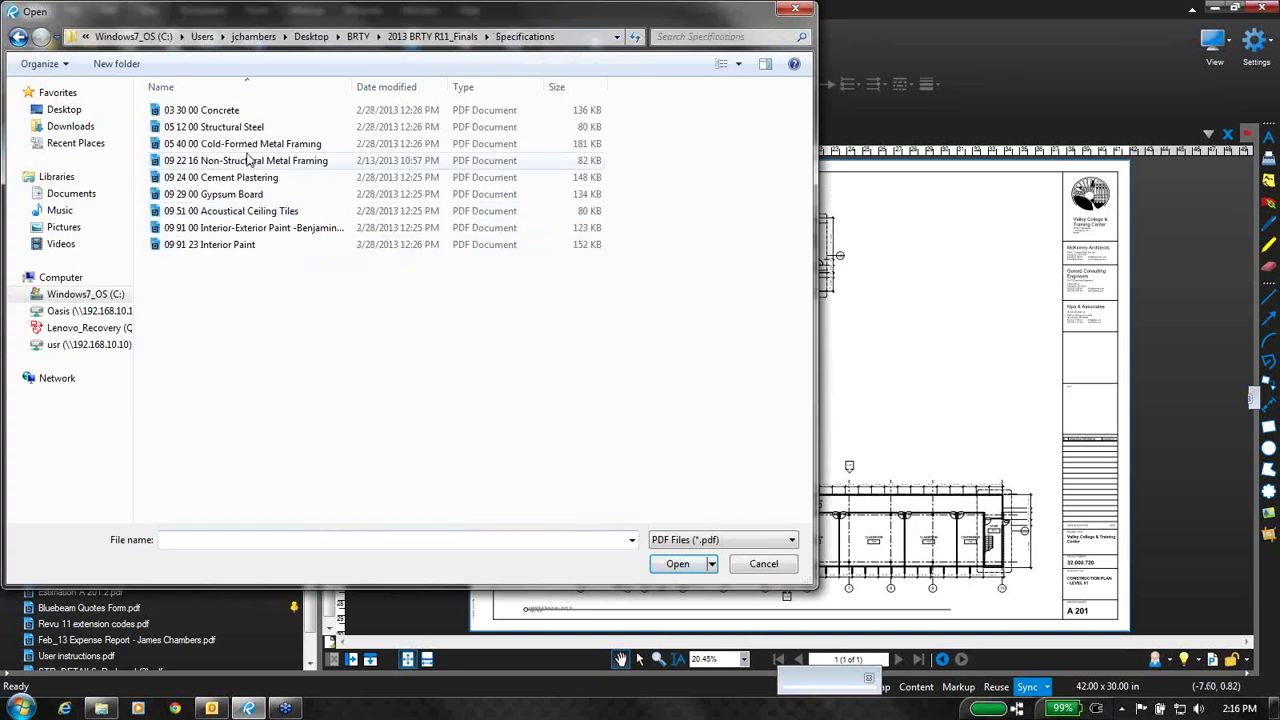
double_click(248, 163)
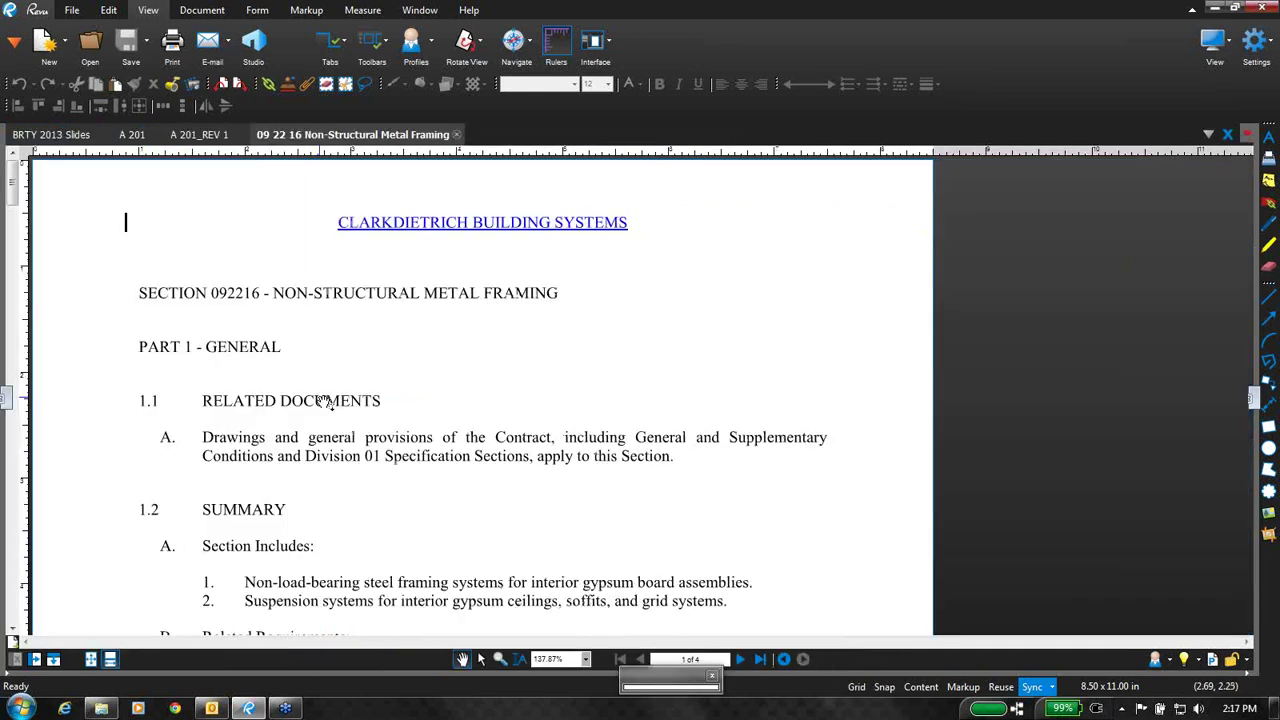
left_click(322, 398)
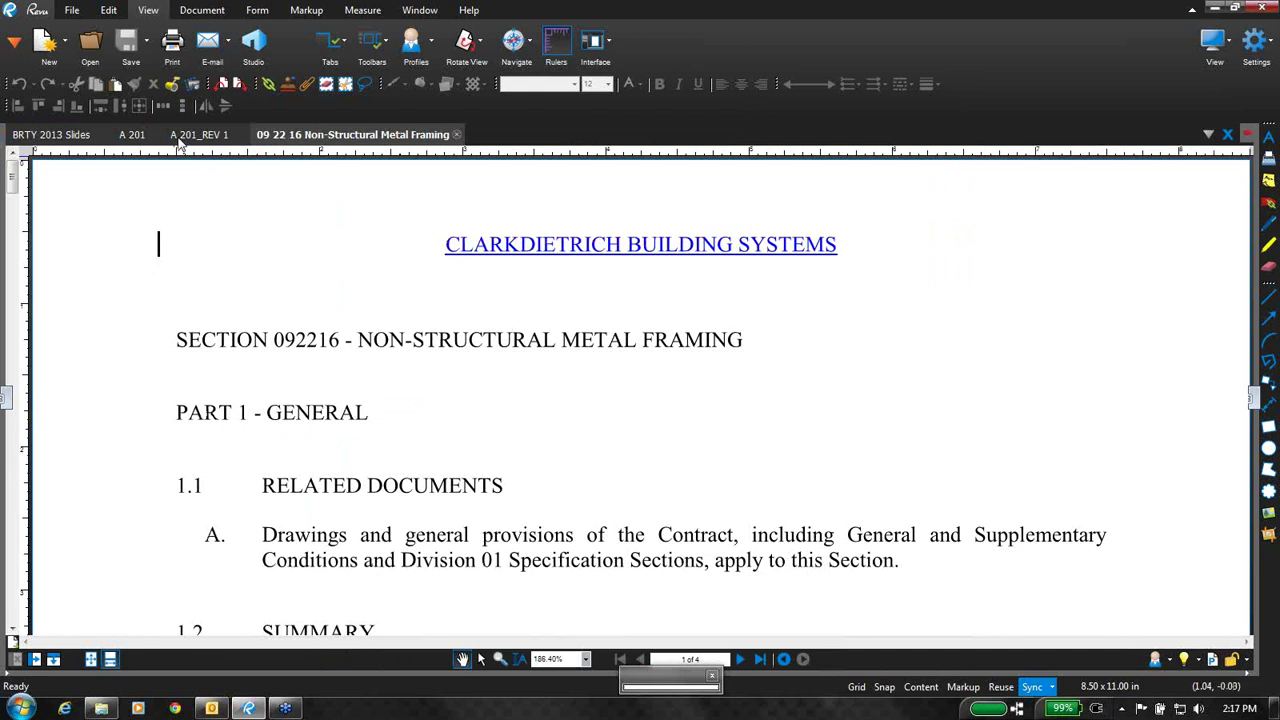
- Fit drawing A 201 to the full page, split the view vertically, and show A 201_REV 1 beside it
left_click(140, 137)
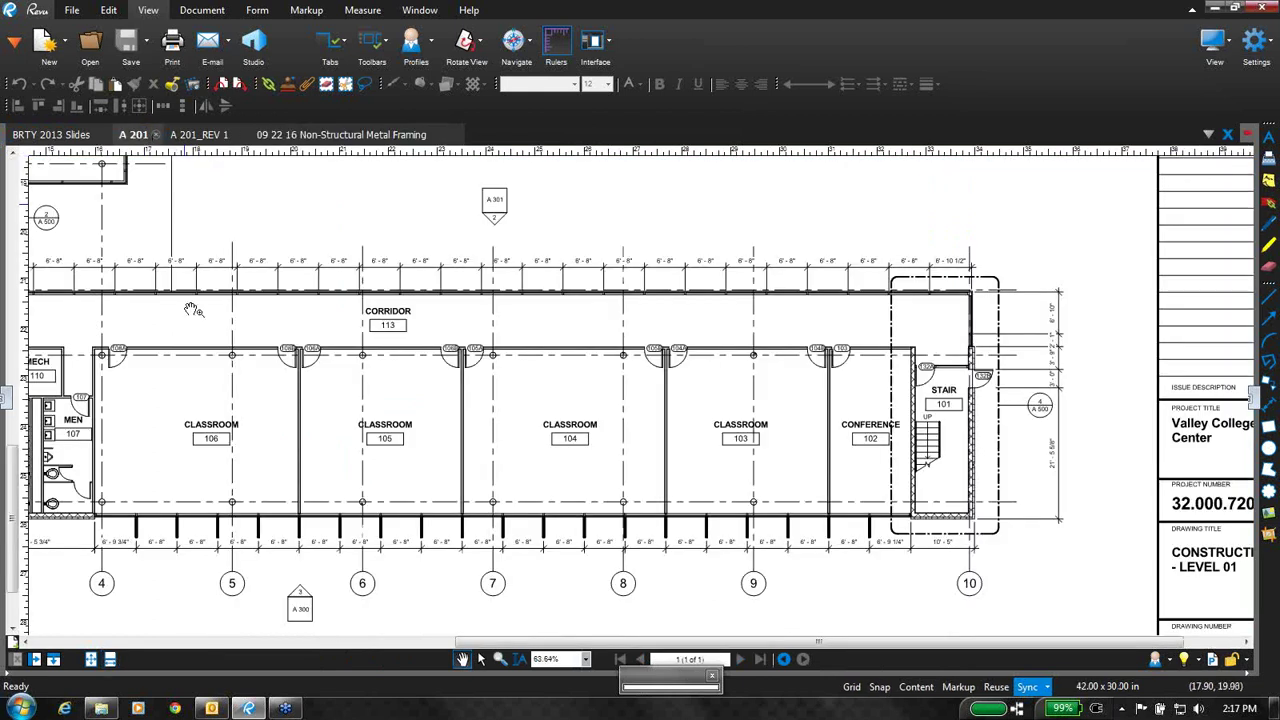
left_click(90, 659)
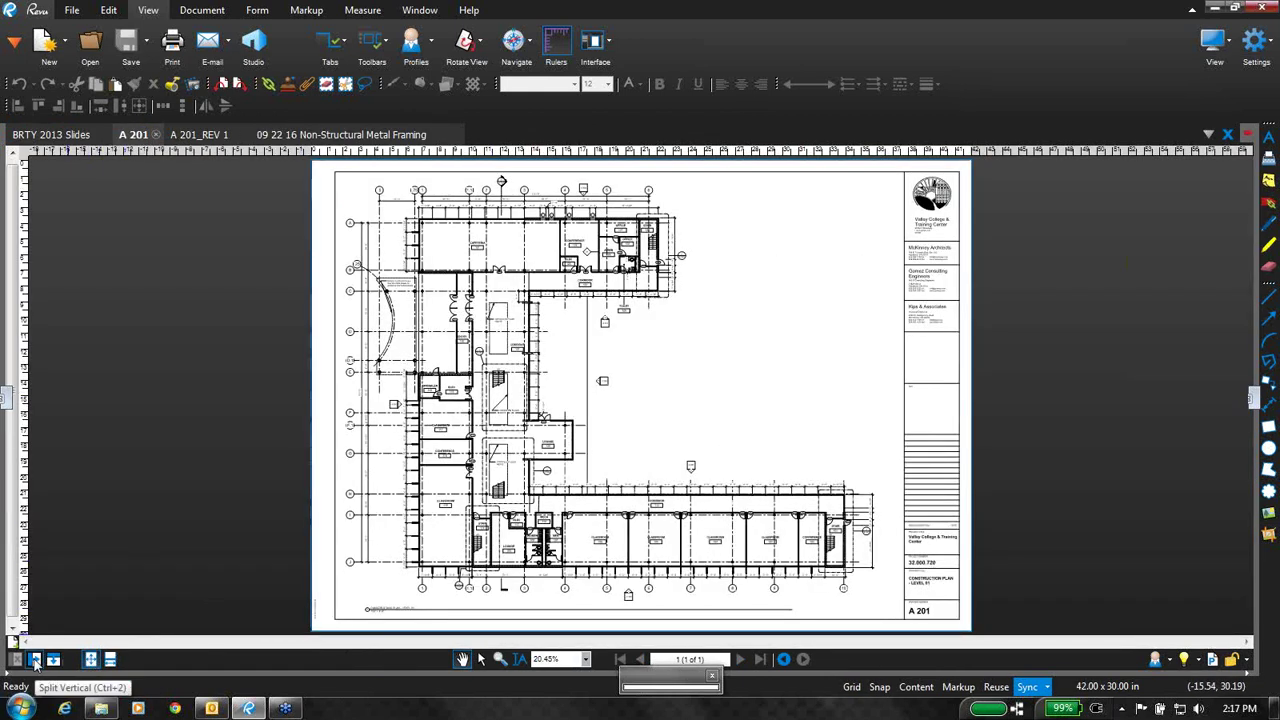
left_click(34, 660)
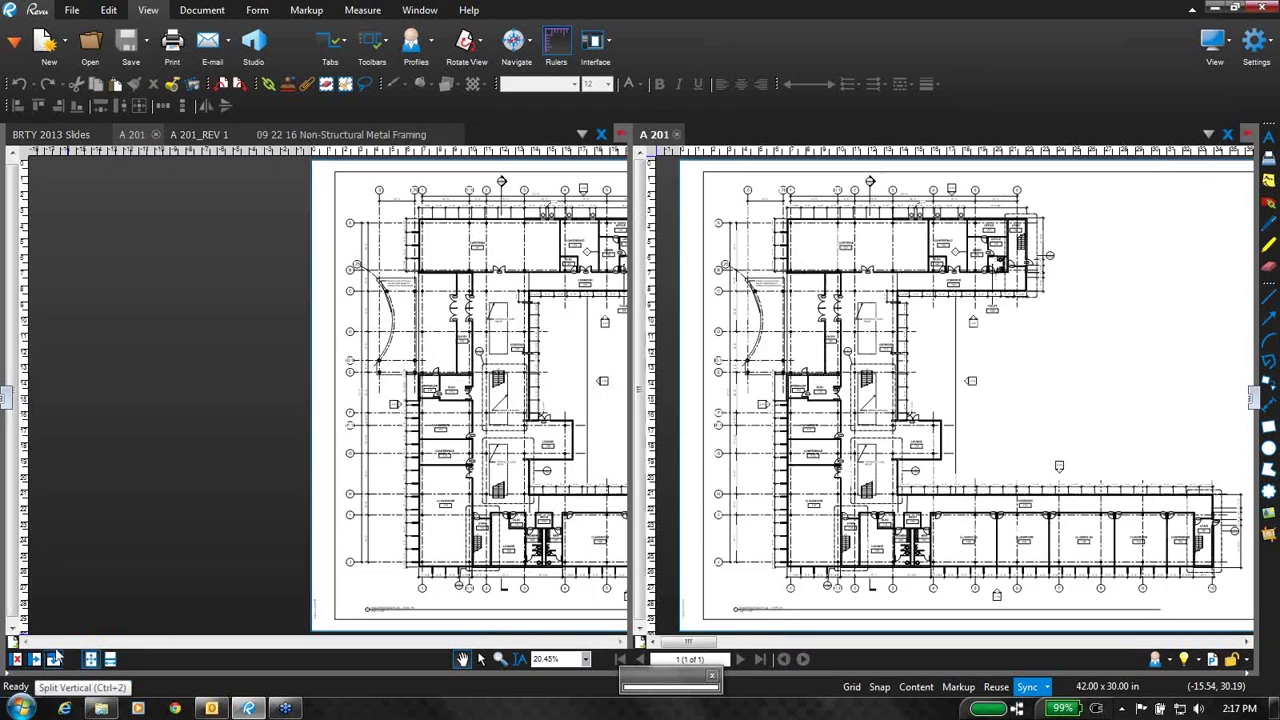
key("ctrl+Tab")
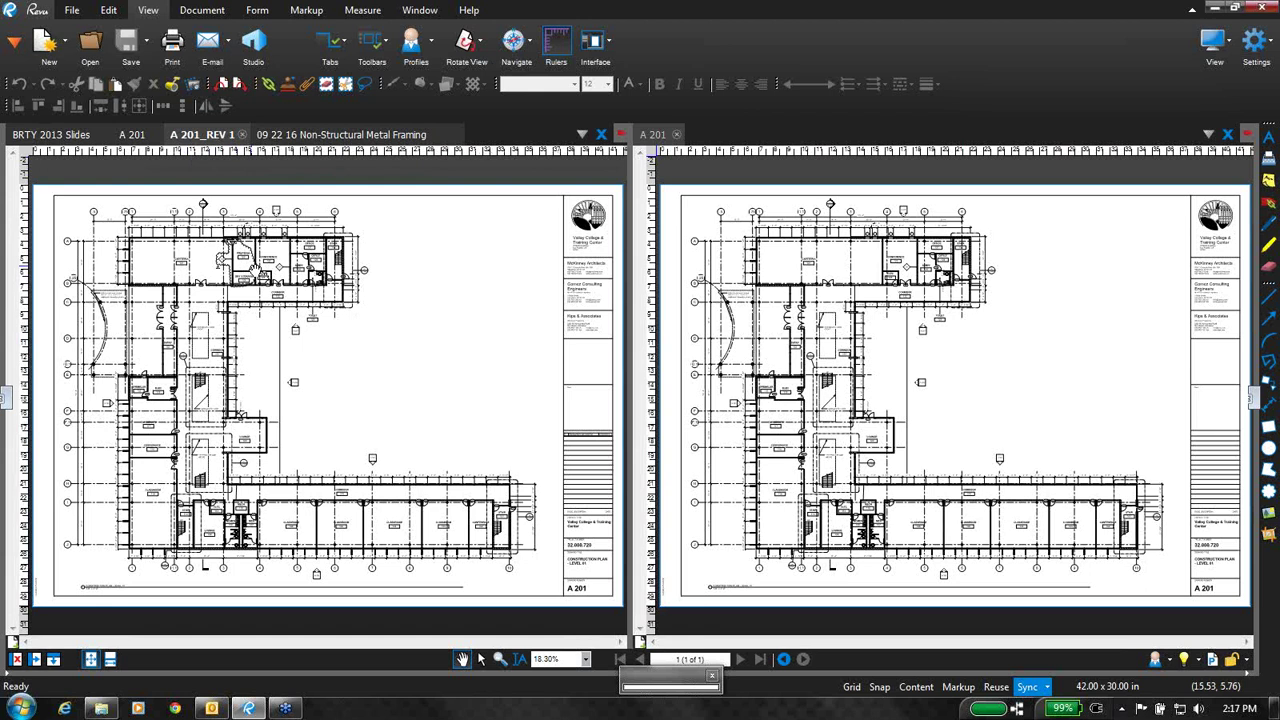
- Compare the clouded Prep/Dish 122 and Dry Storage 124 area in A 201_REV 1 with the same area in A 201
scroll(255, 268, "up", 8)
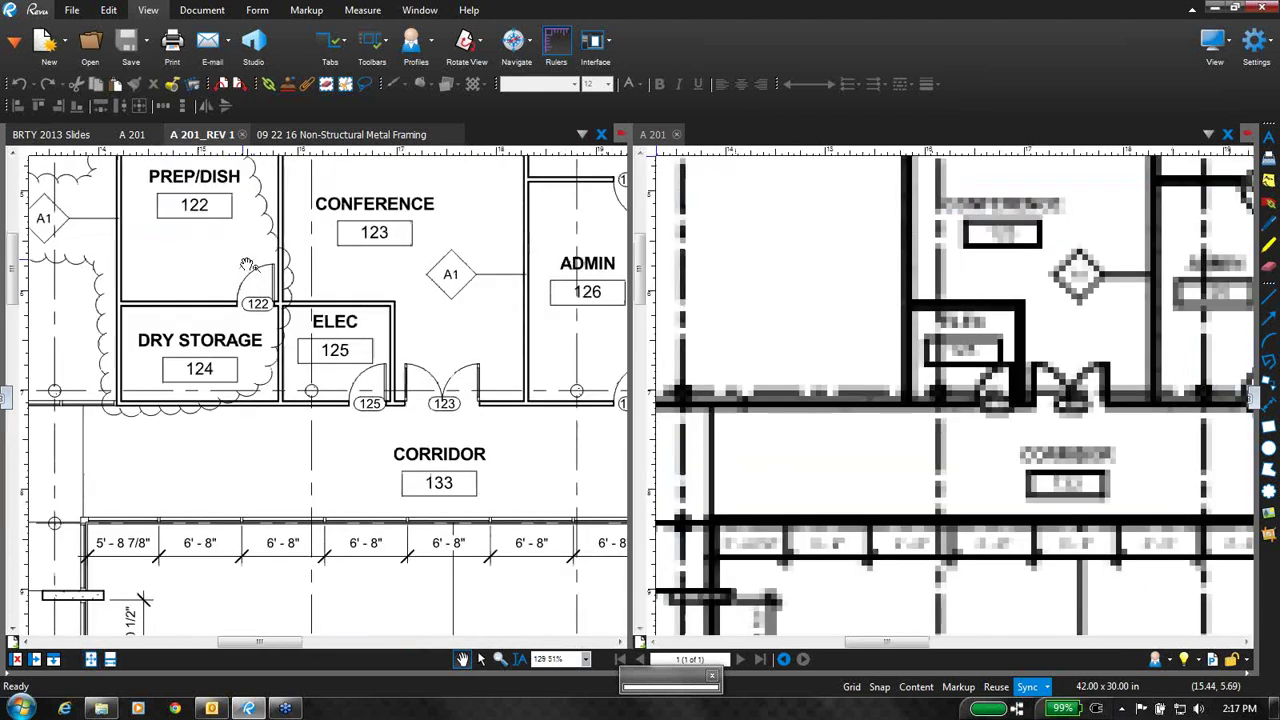
left_click_drag(247, 265, 338, 394)
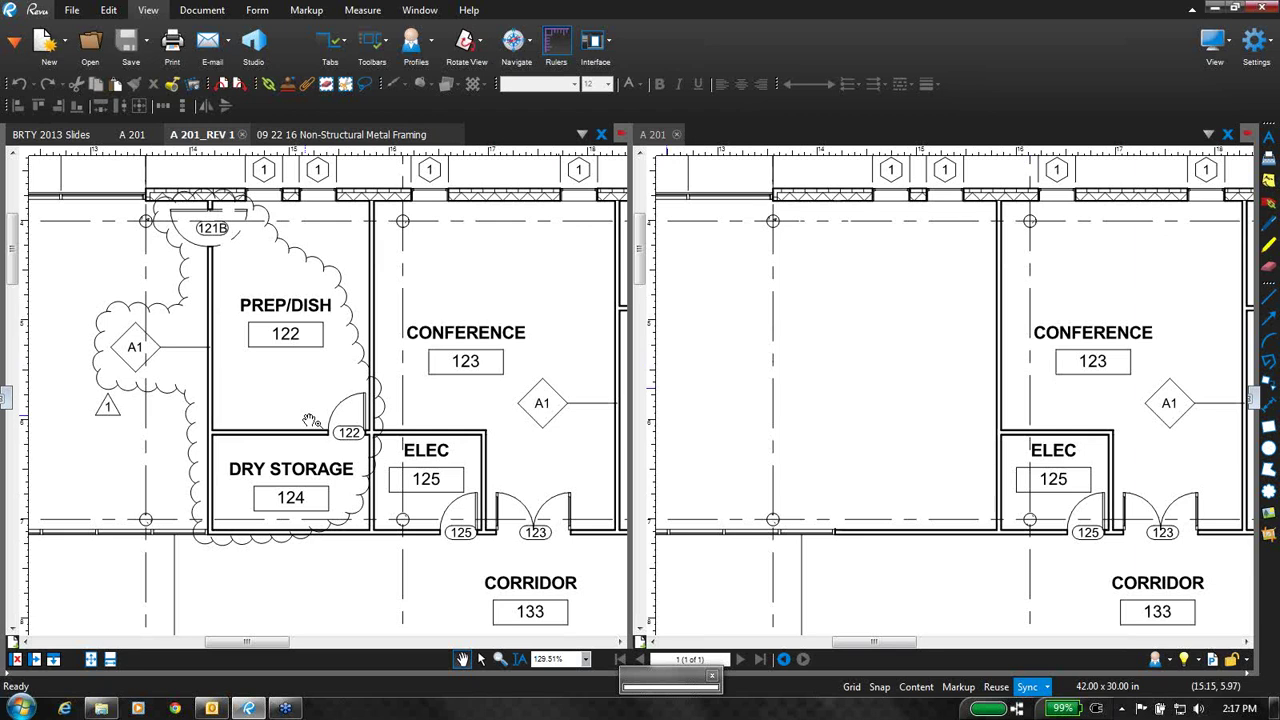
scroll(310, 420, "up", 1)
scroll(310, 420, "down", 1)
left_click_drag(384, 368, 322, 405)
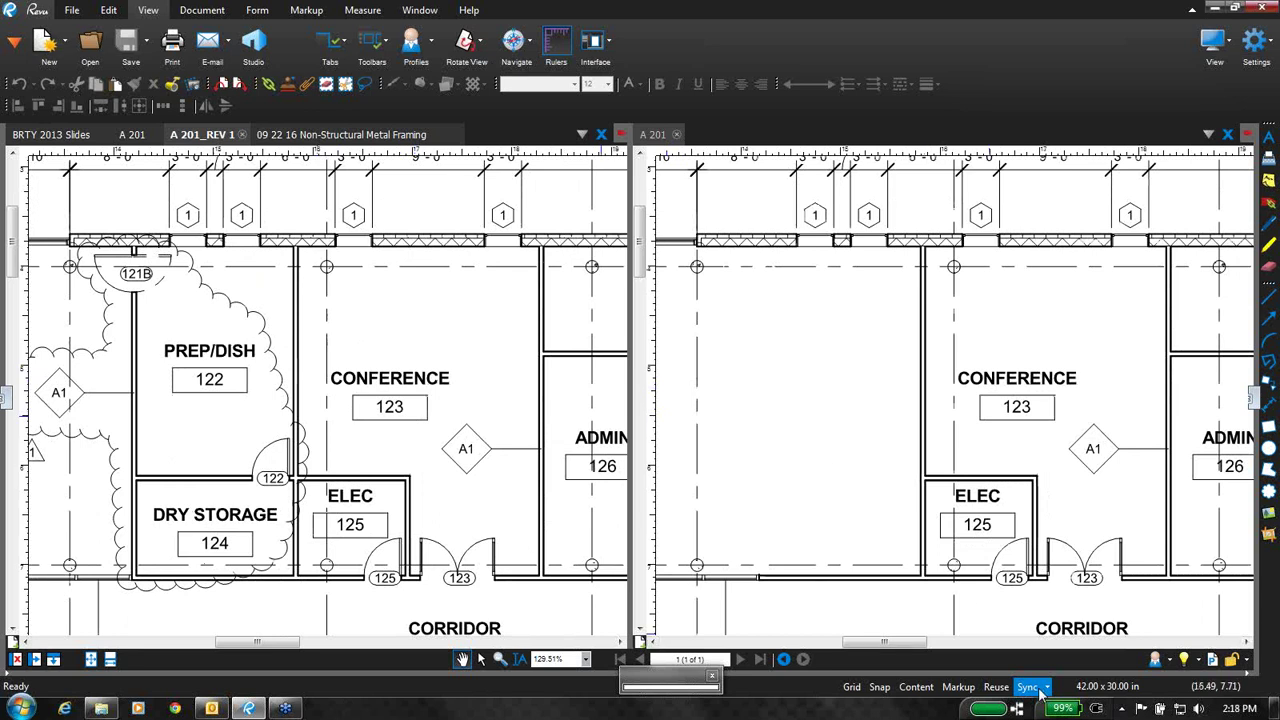
- Turn off view syncing, review the Non-Structural Metal Framing specification beside A 201, and close it along with the split view
scroll(410, 424, "down", 3)
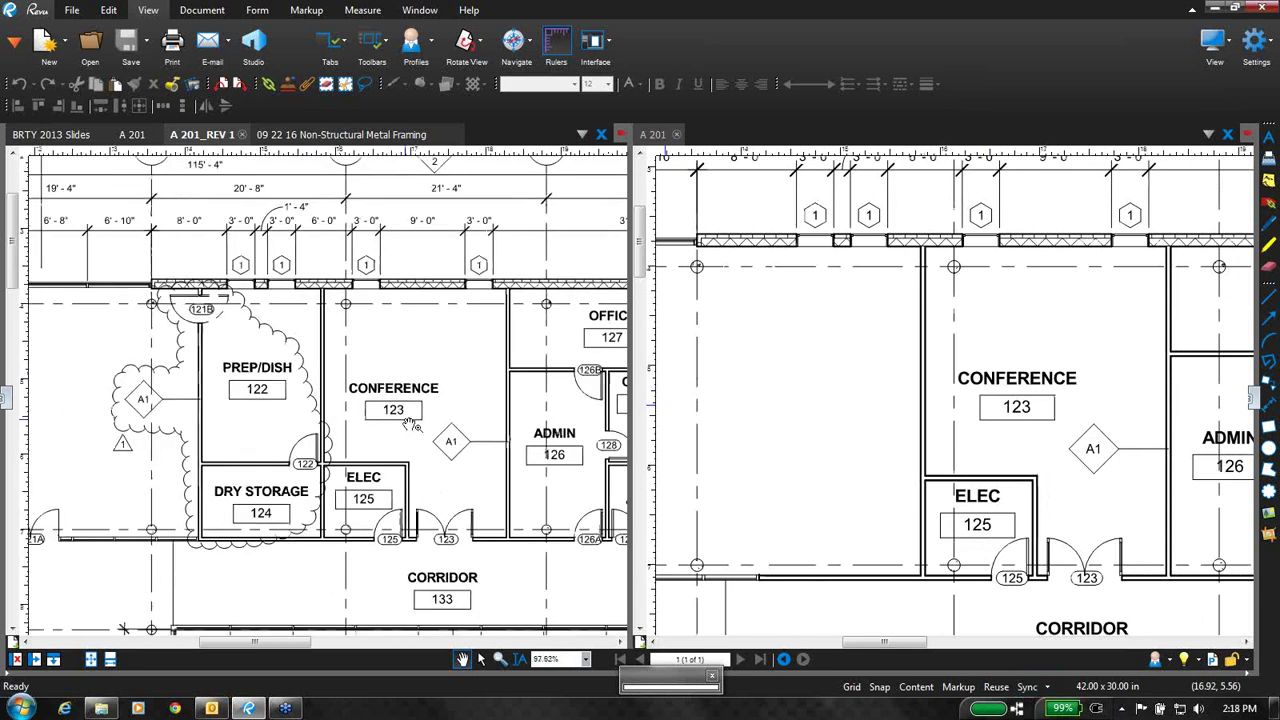
left_click(388, 136)
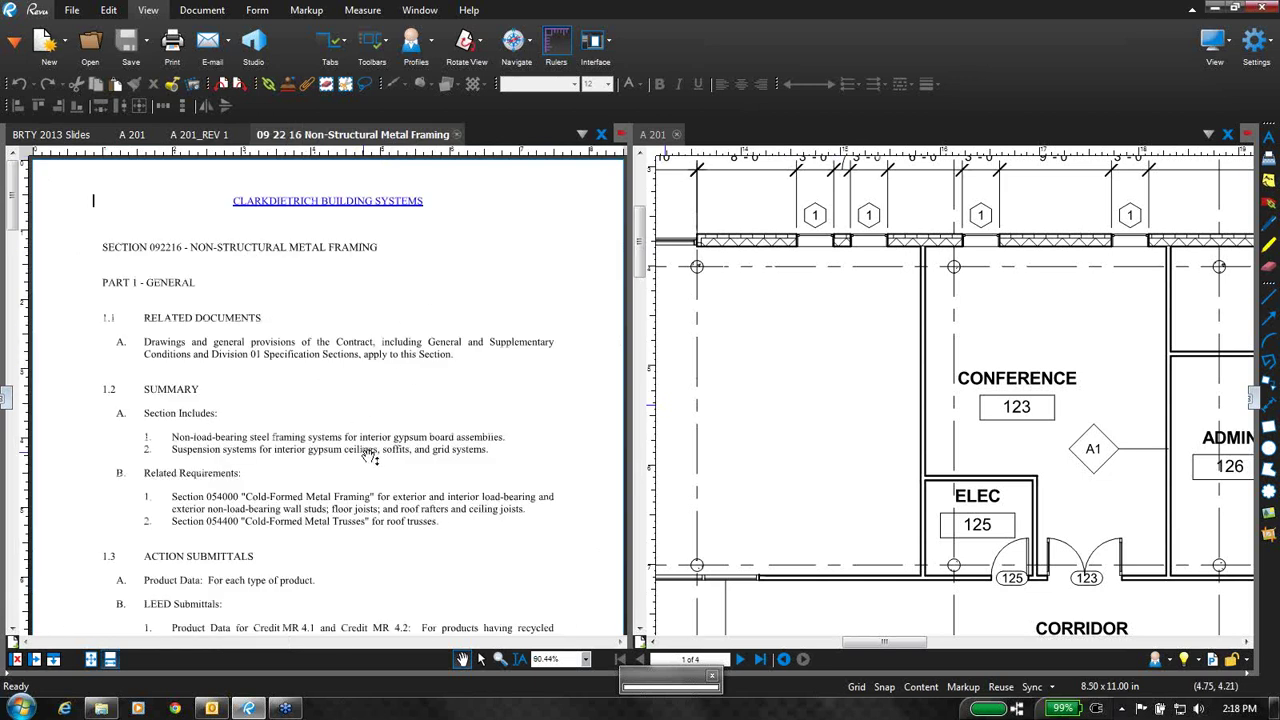
scroll(370, 456, "down", 2)
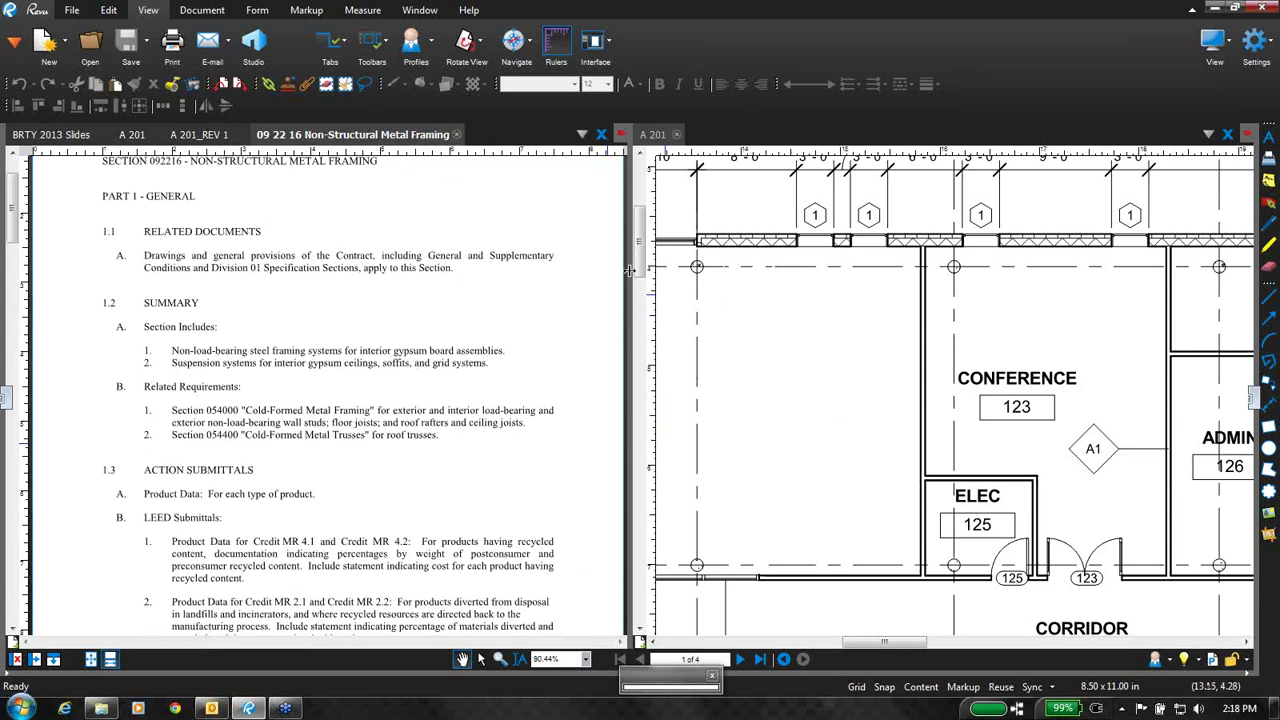
left_click(456, 135)
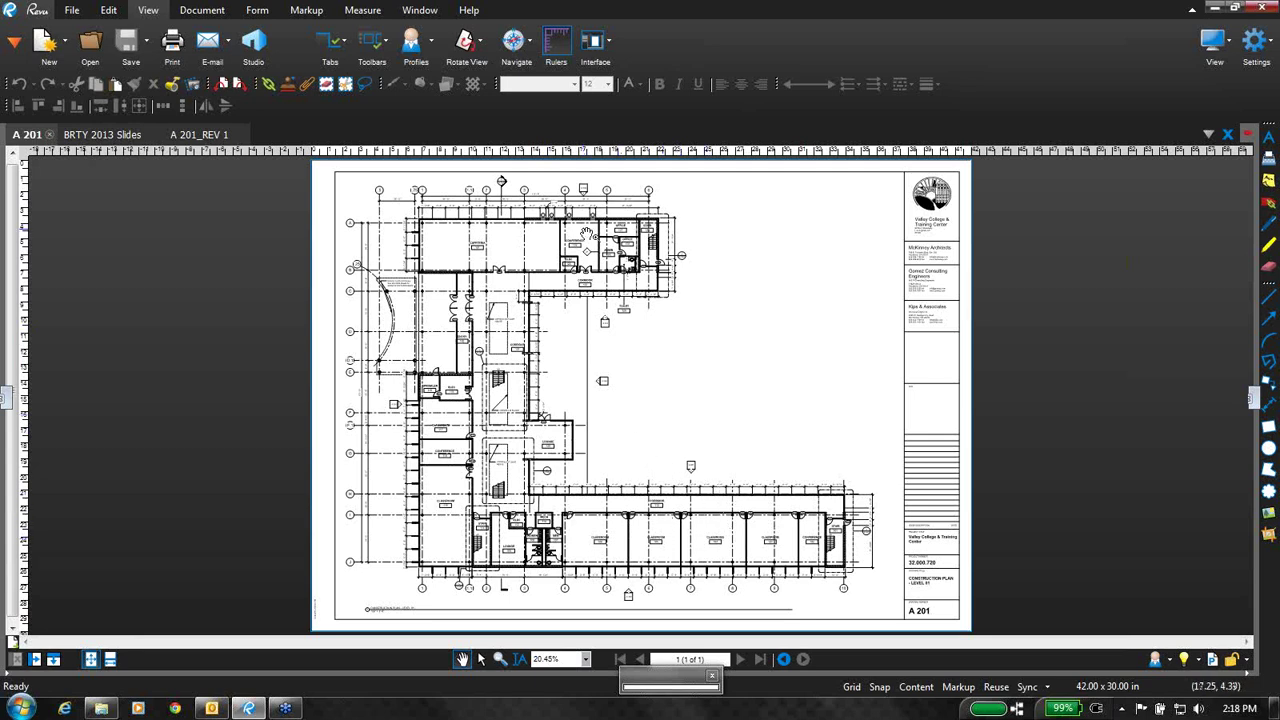
- Draw one cloud around the window tag between grid lines 4 and 5 and another around the three tags near grid line 4
scroll(587, 234, "up", 5)
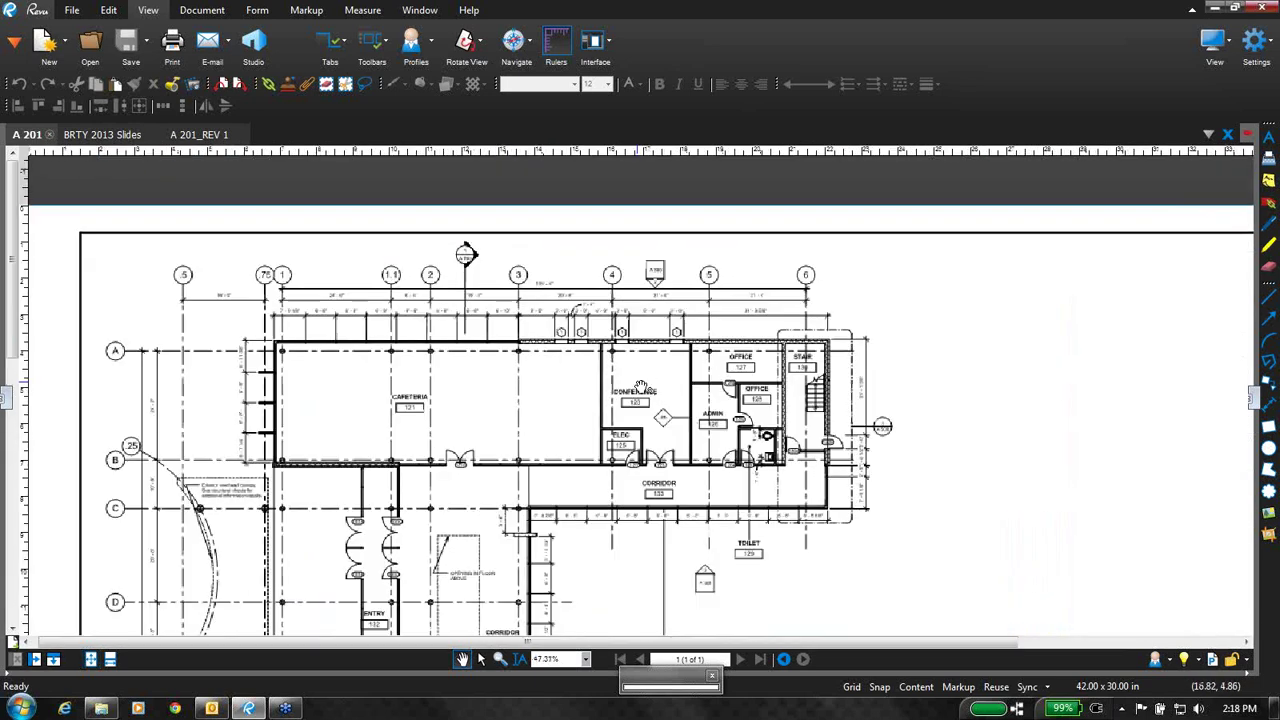
scroll(641, 387, "up", 3)
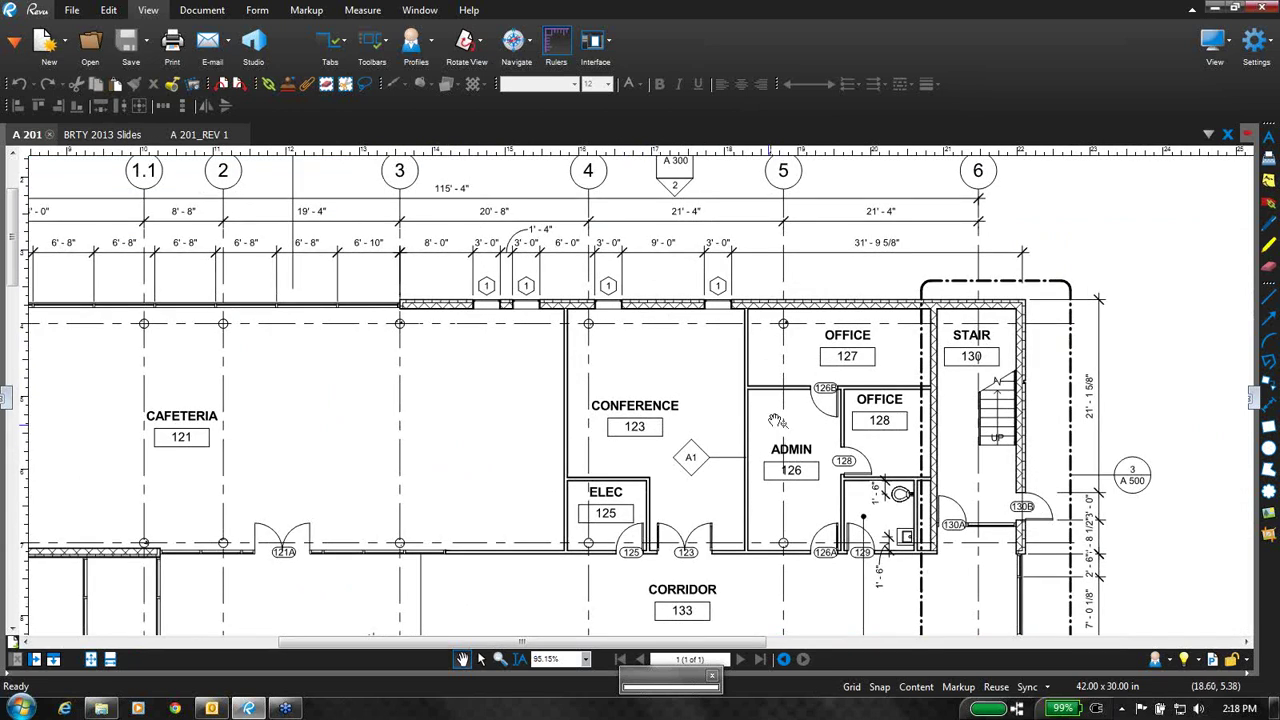
left_click(1268, 491)
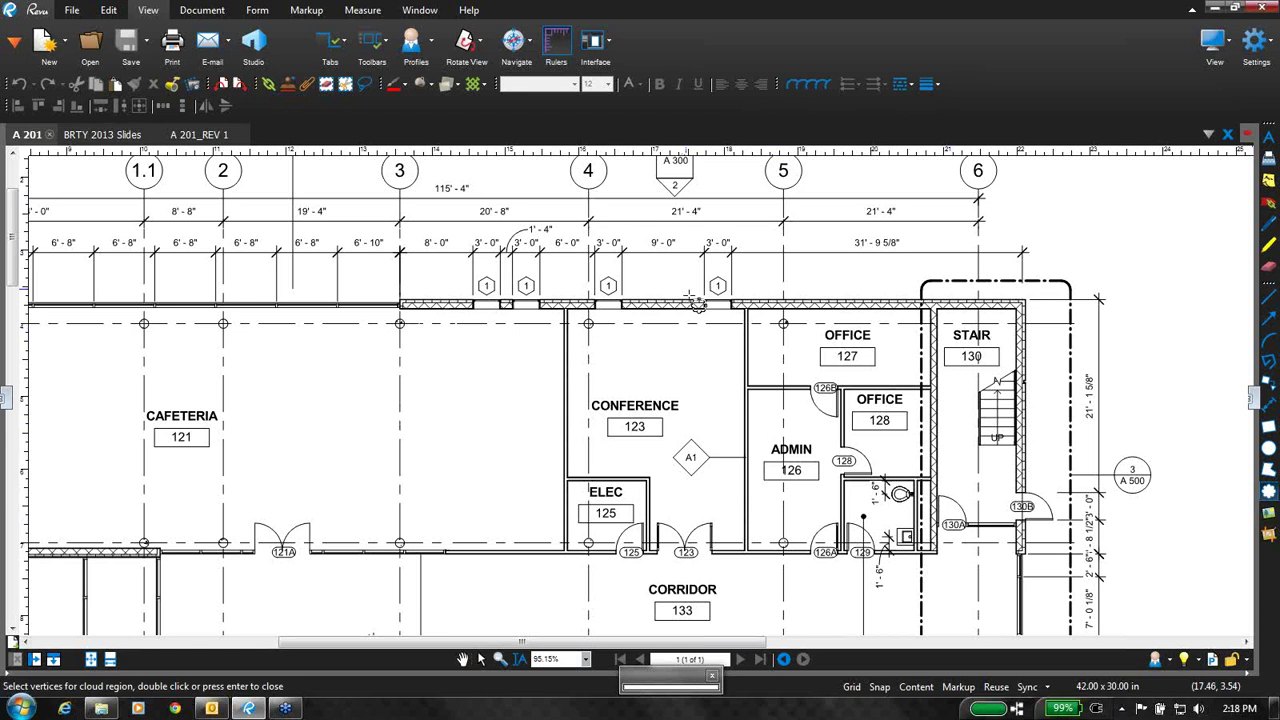
left_click_drag(670, 286, 768, 320)
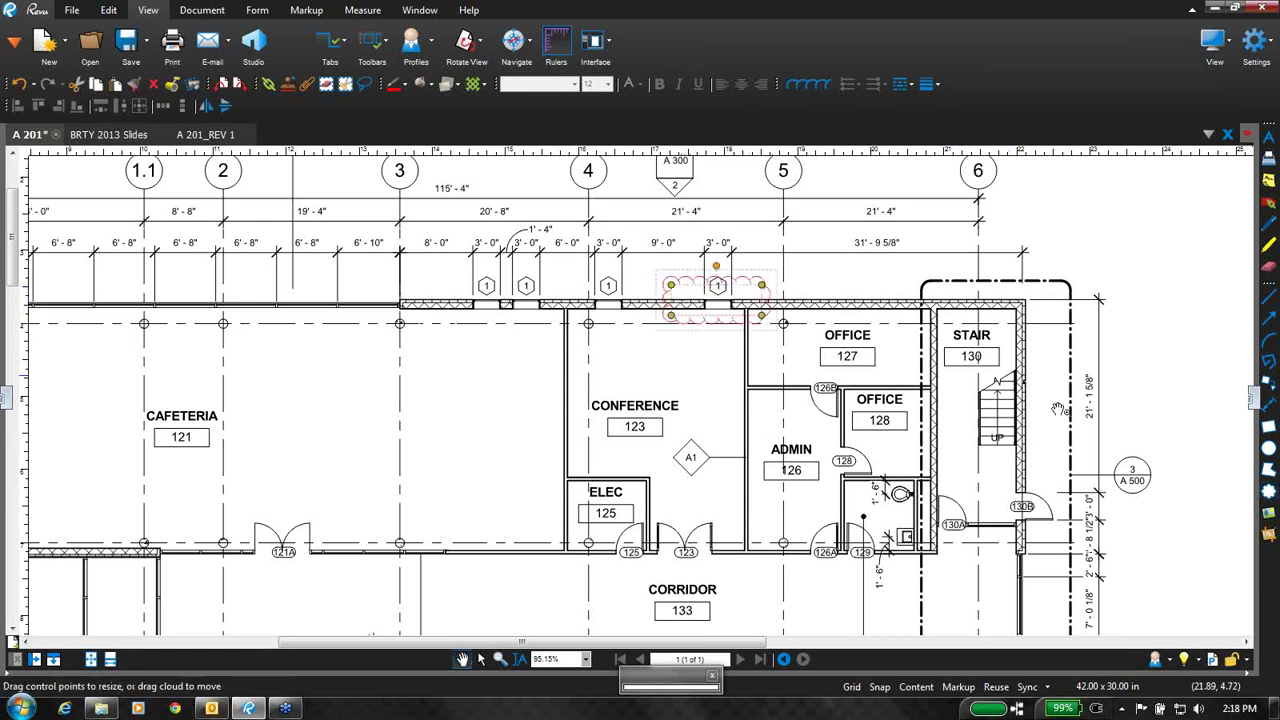
left_click(1268, 491)
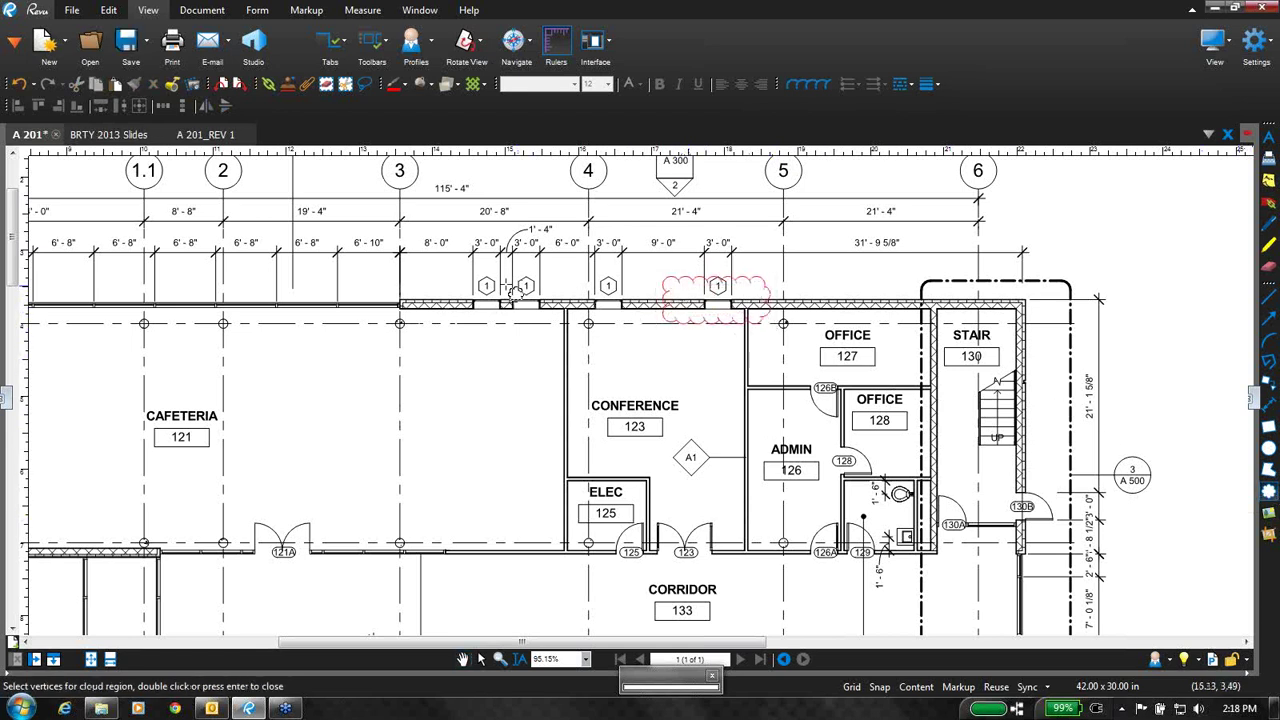
left_click_drag(490, 281, 618, 324)
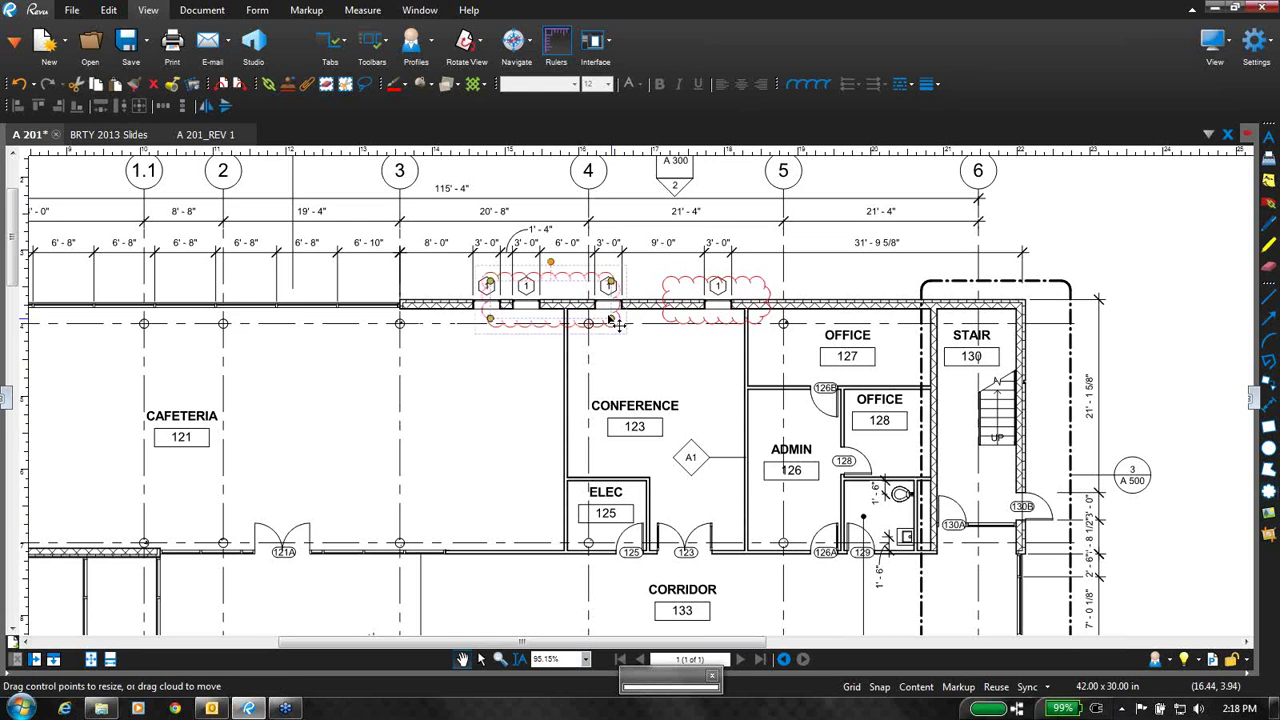
- Give the cloud between grid lines 4 and 5 a cyan fill and a dark blue outline
left_click(678, 318)
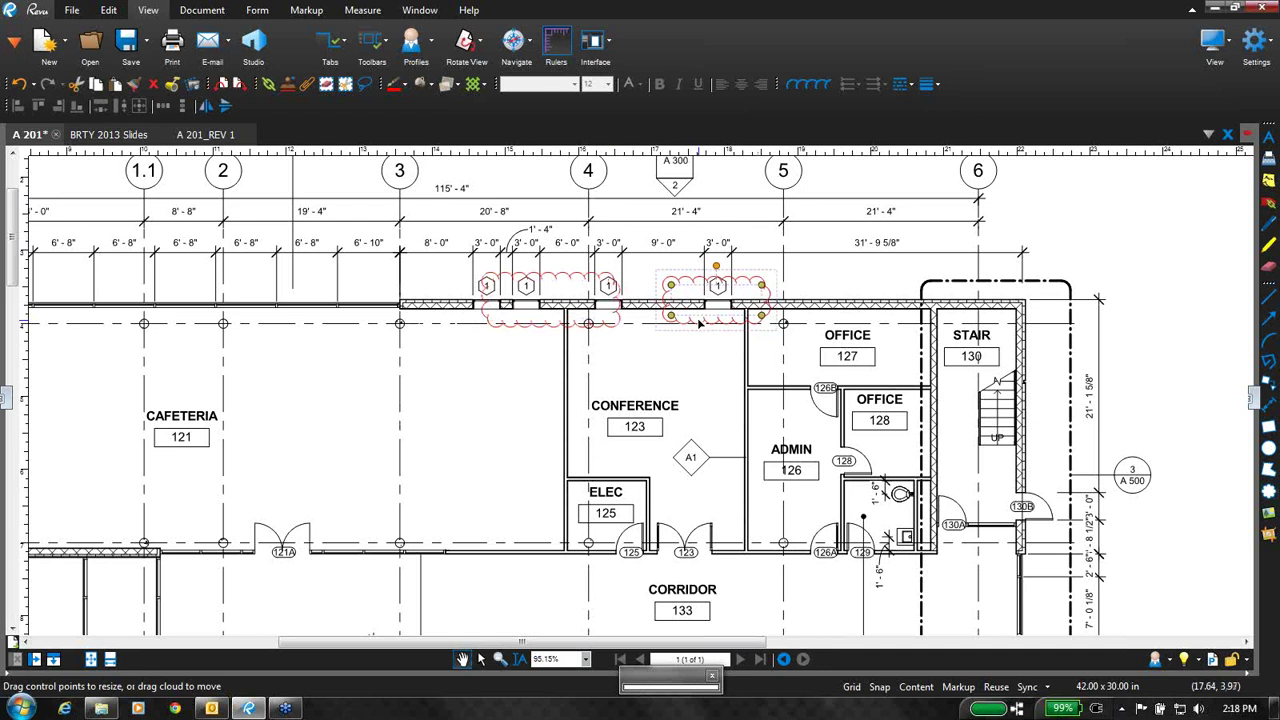
left_click(424, 88)
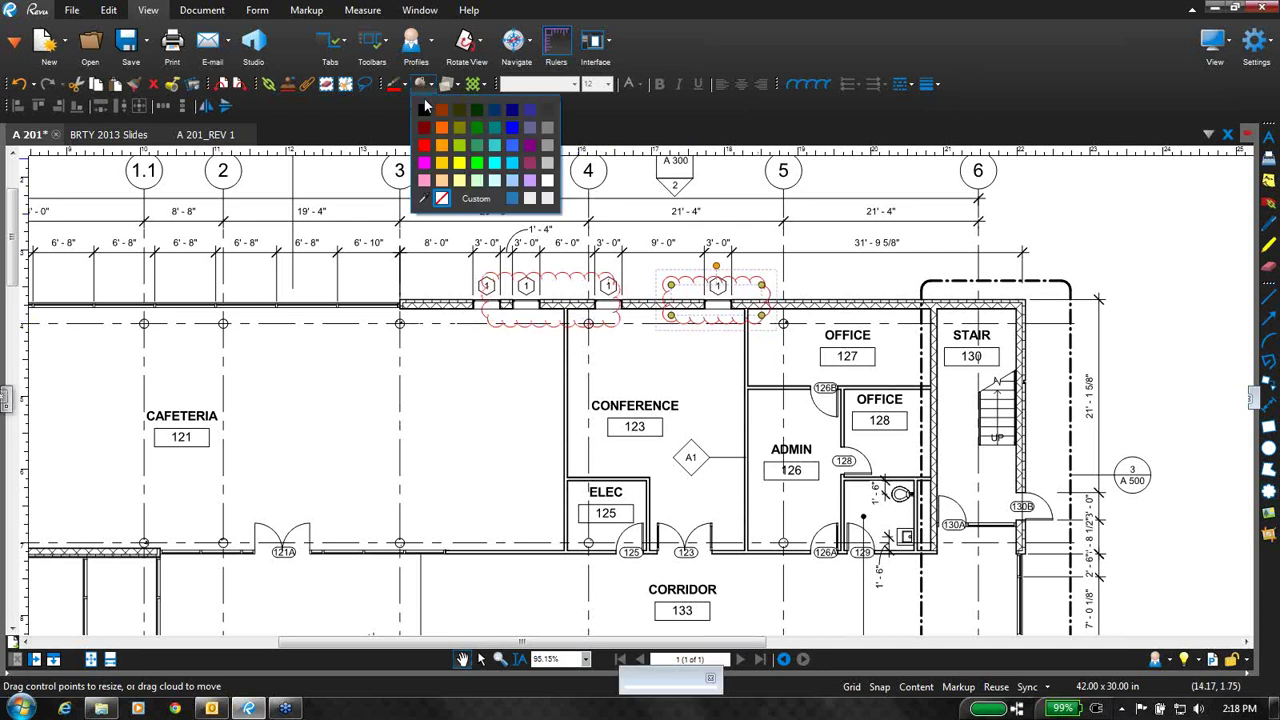
left_click(498, 163)
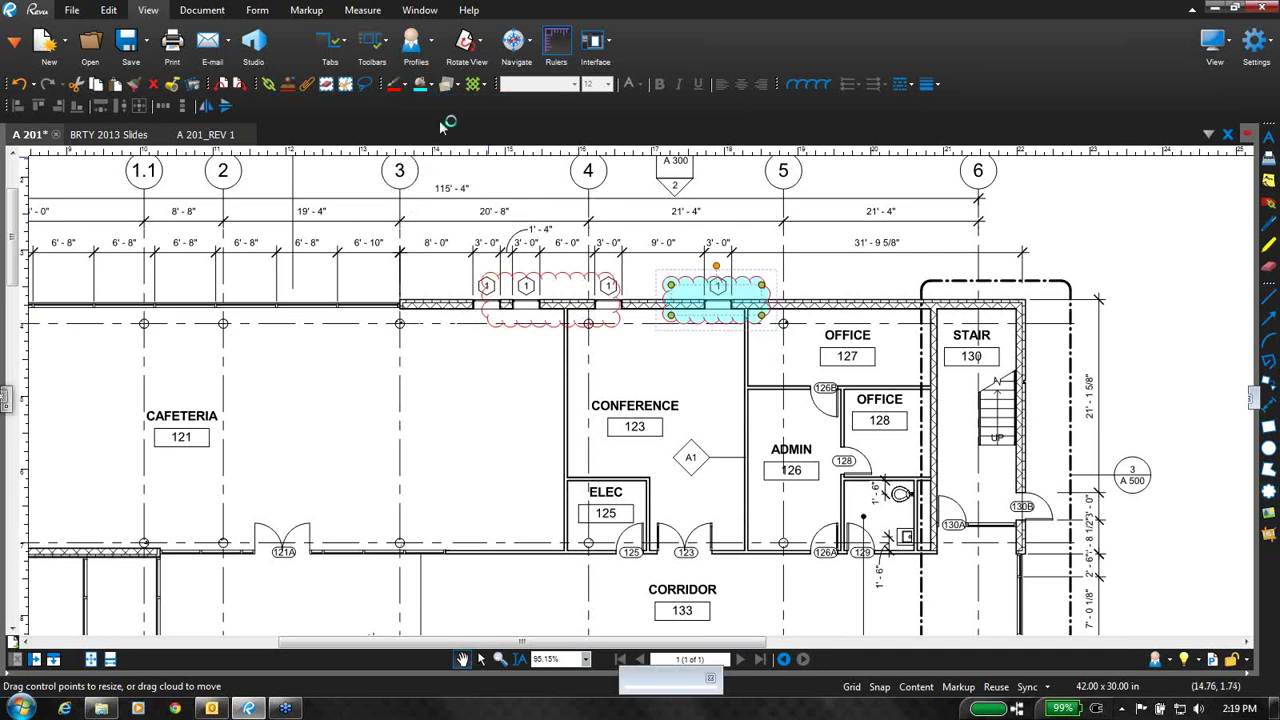
left_click(400, 84)
left_click(490, 112)
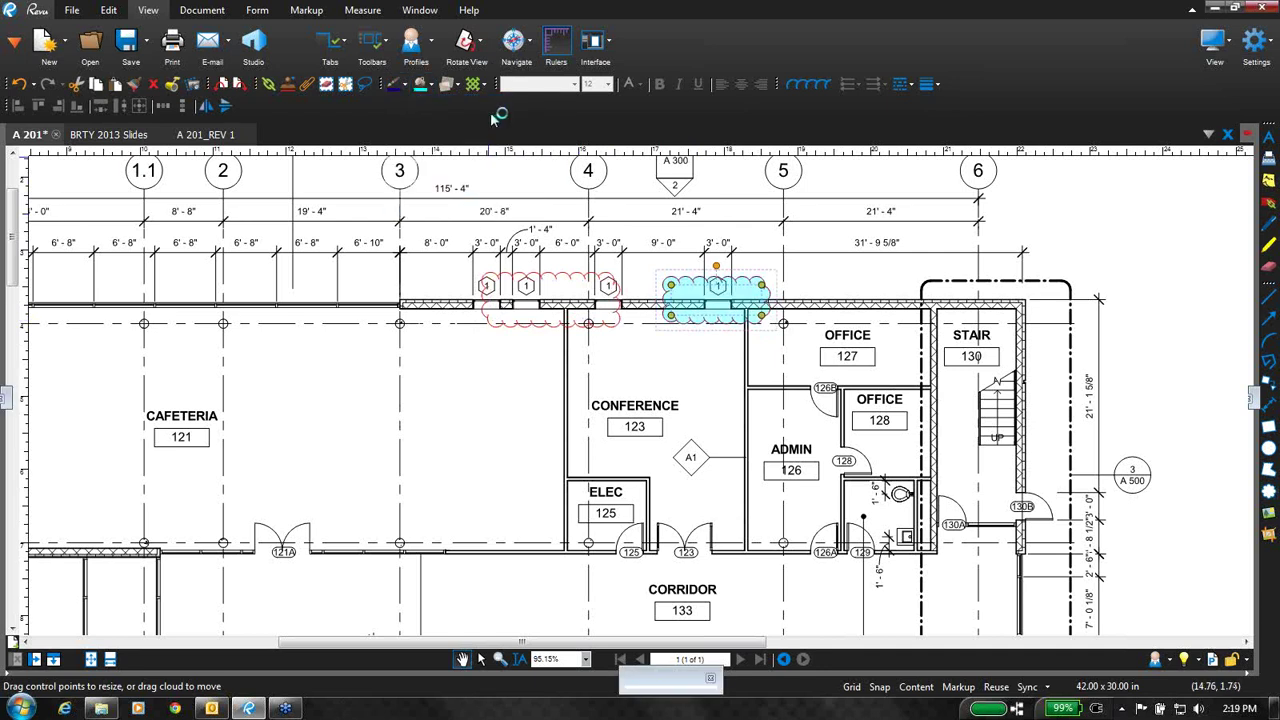
left_click(448, 84)
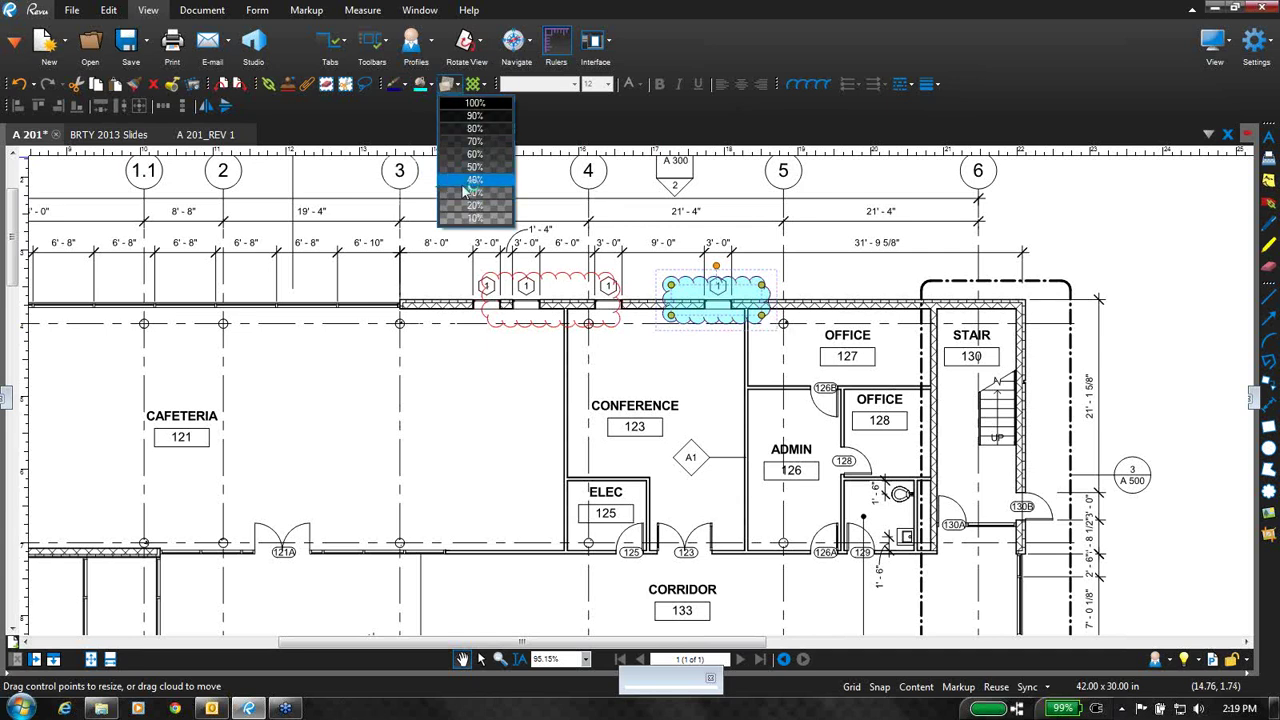
left_click(723, 358)
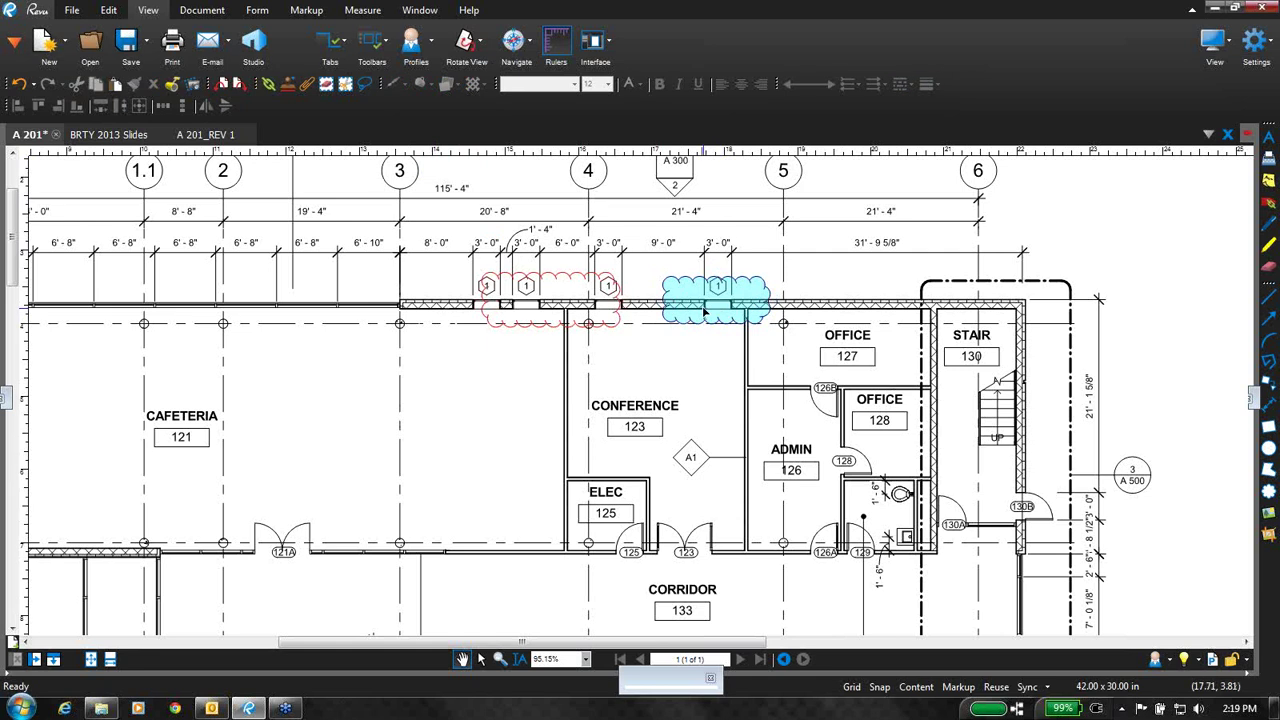
- Draw a third cloud over the upper Cafeteria 121 exterior wall at grid line 3
left_click(1268, 491)
left_click_drag(272, 272, 426, 323)
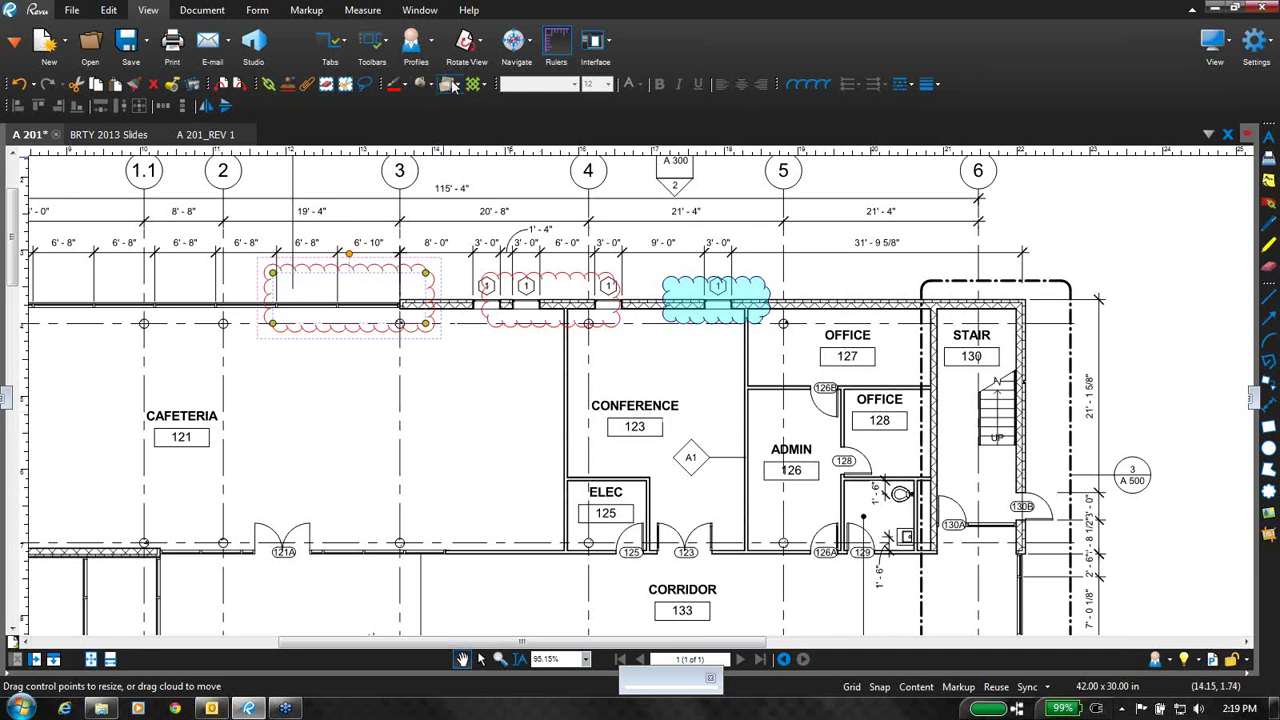
- Insert the Curtain wall_axon image and position it above Office 127 between grid lines 5 and 6
left_click(306, 10)
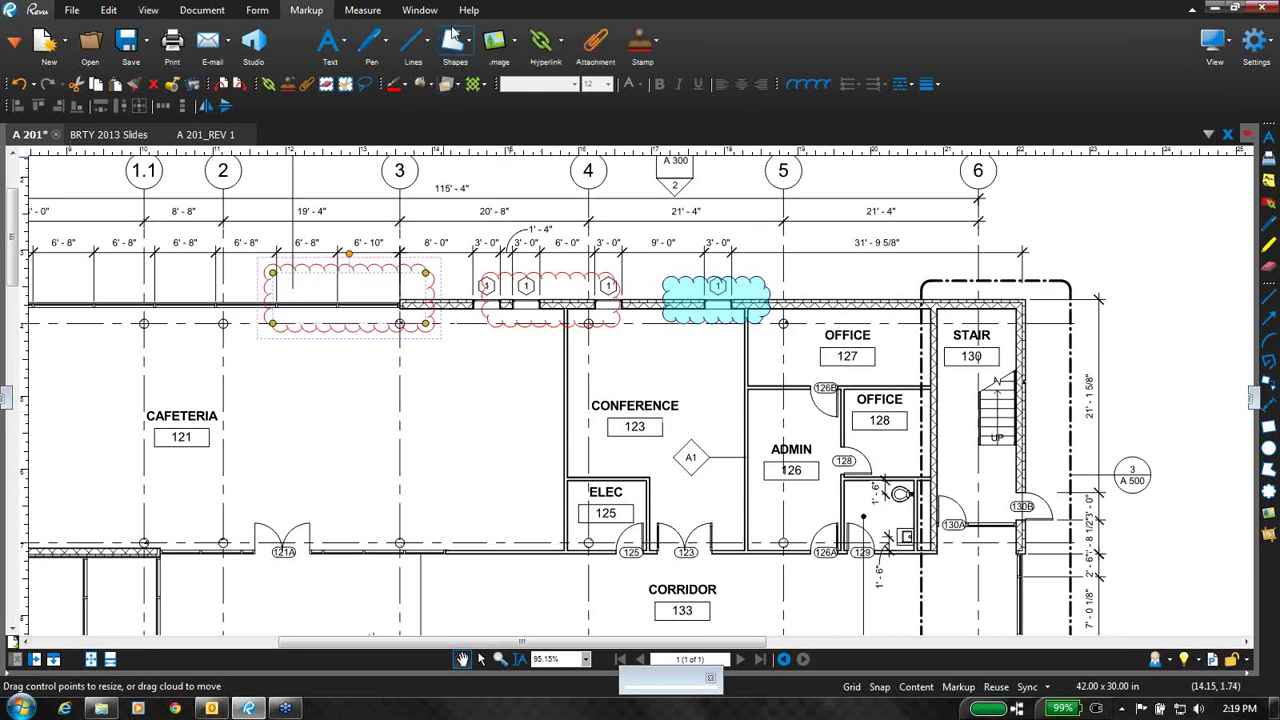
left_click(494, 40)
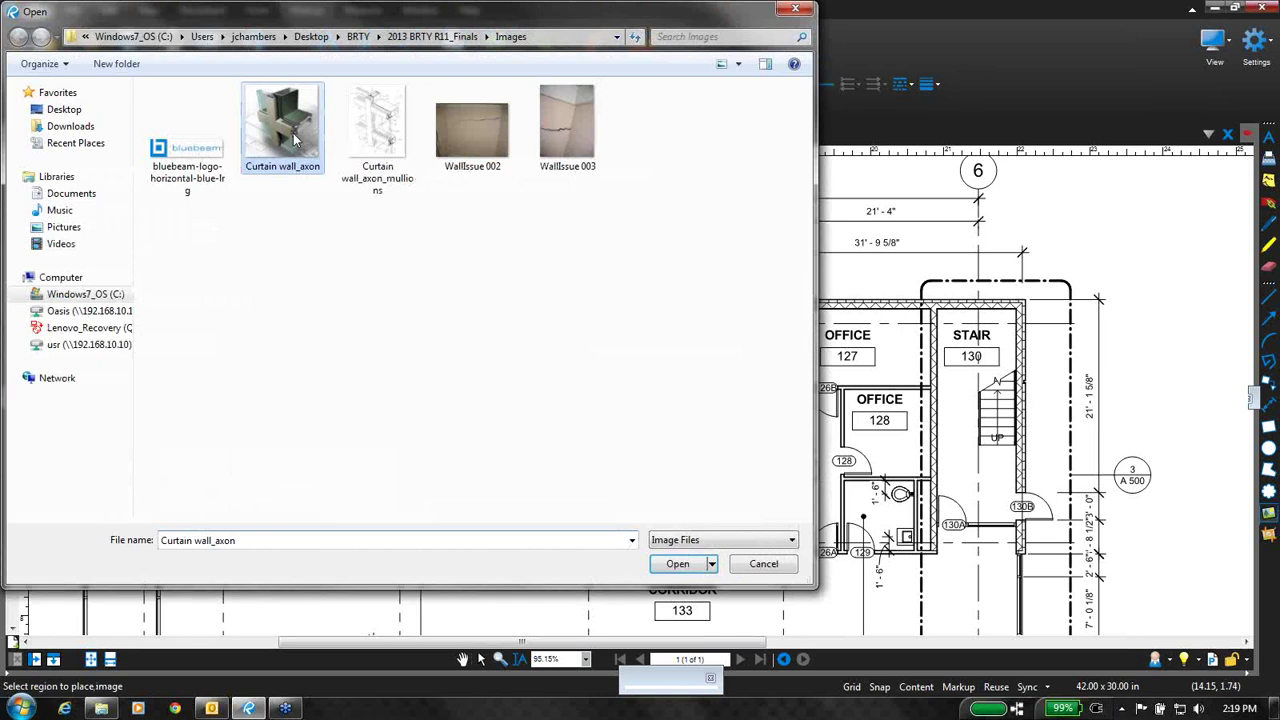
left_click(680, 563)
left_click_drag(740, 183, 874, 297)
left_click_drag(829, 241, 868, 210)
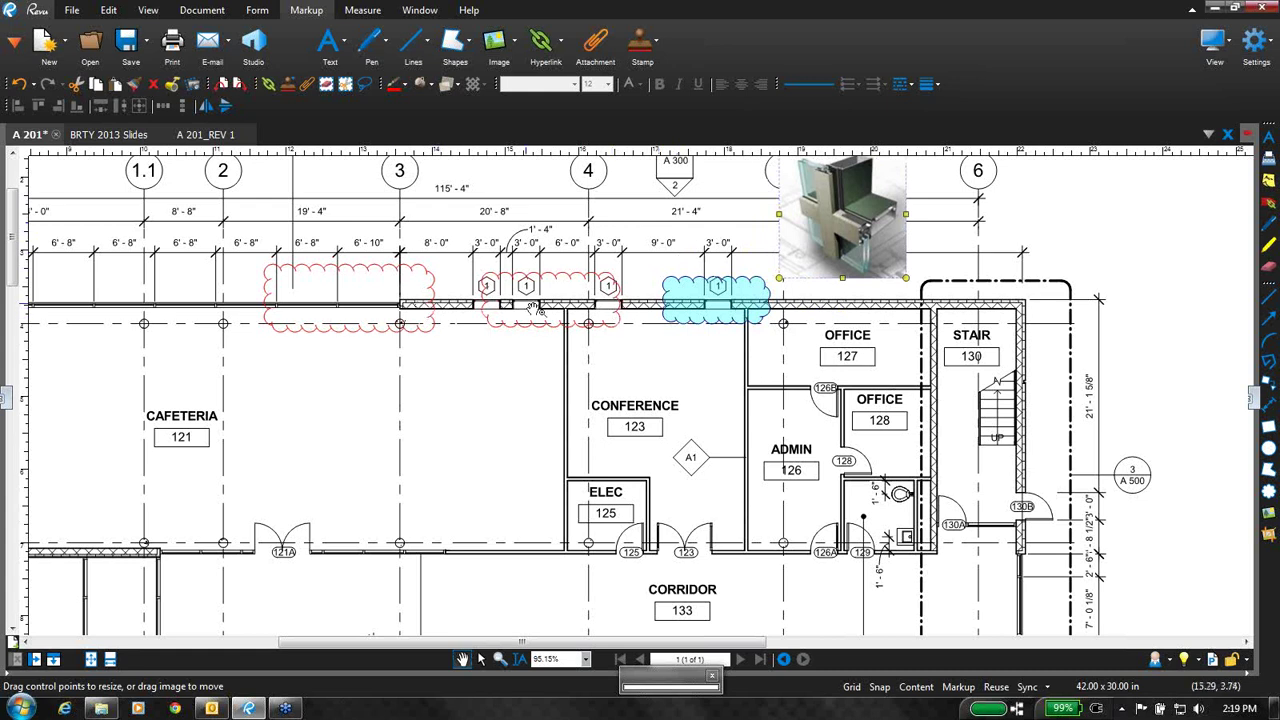
- Copy the cyan cloud's formatting with Format Painter onto the clouds near grid lines 4 and 3
left_click(710, 303)
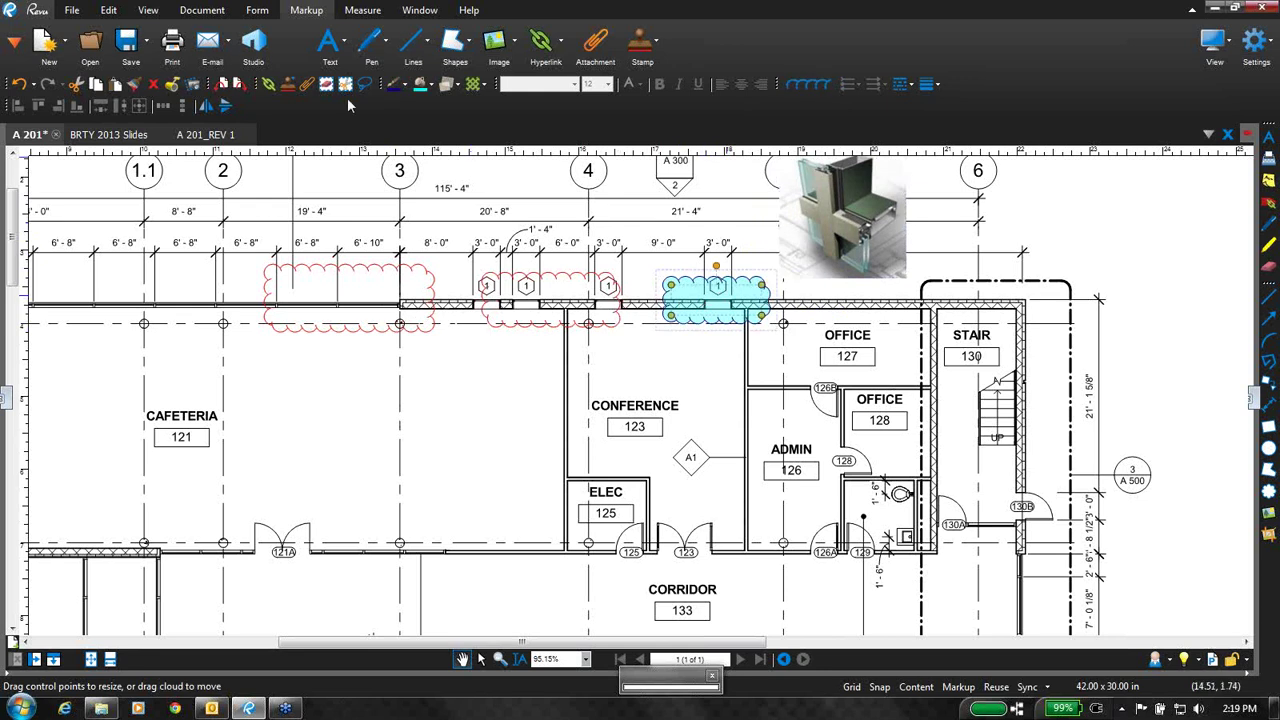
left_click(114, 12)
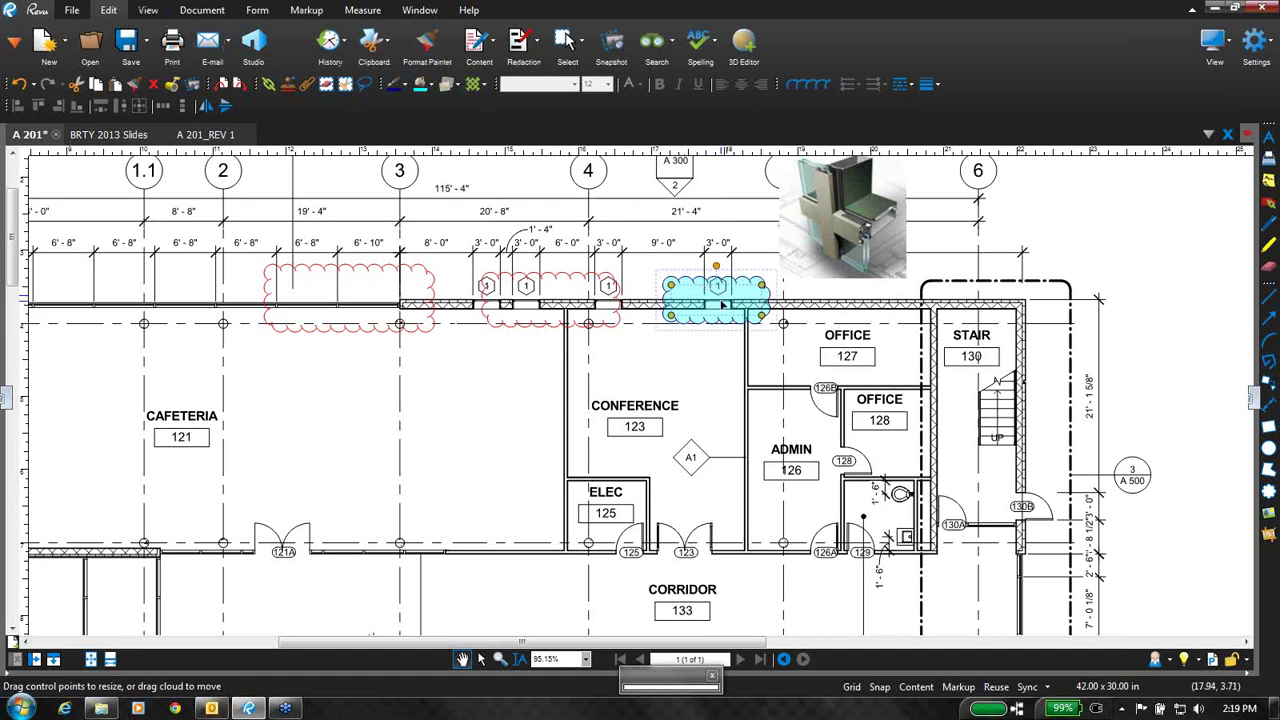
left_click(427, 42)
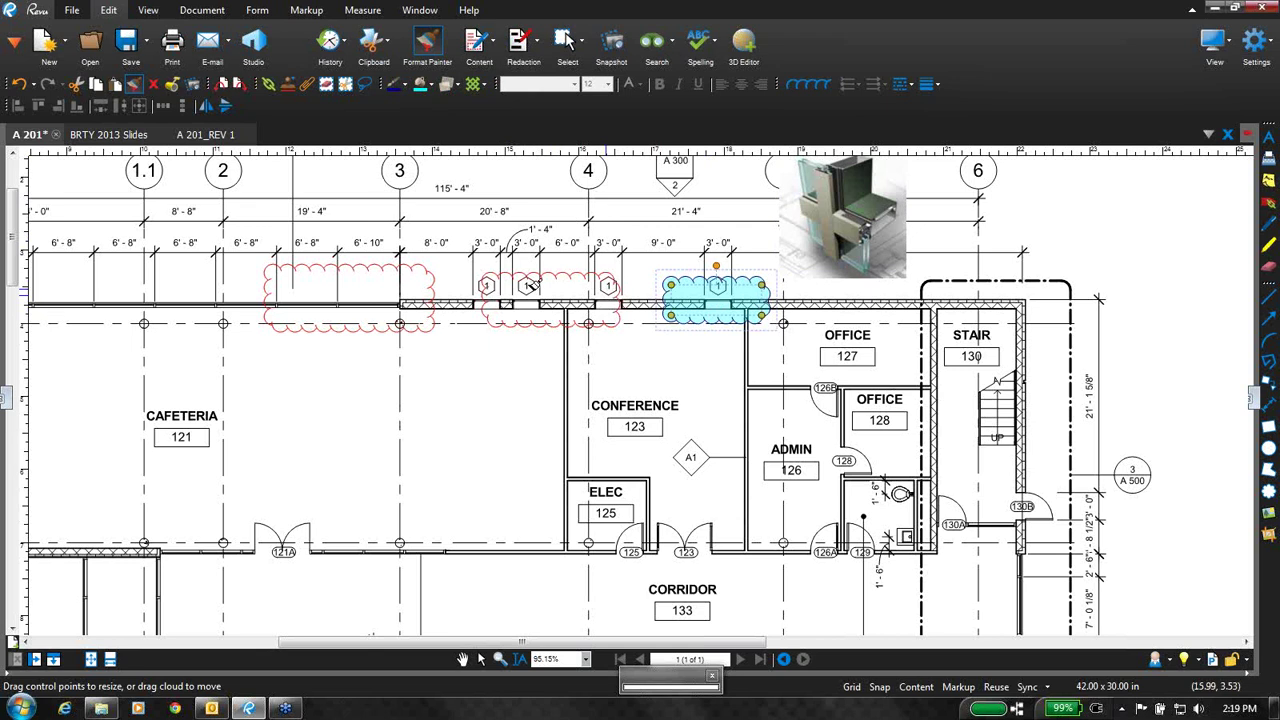
left_click(609, 272)
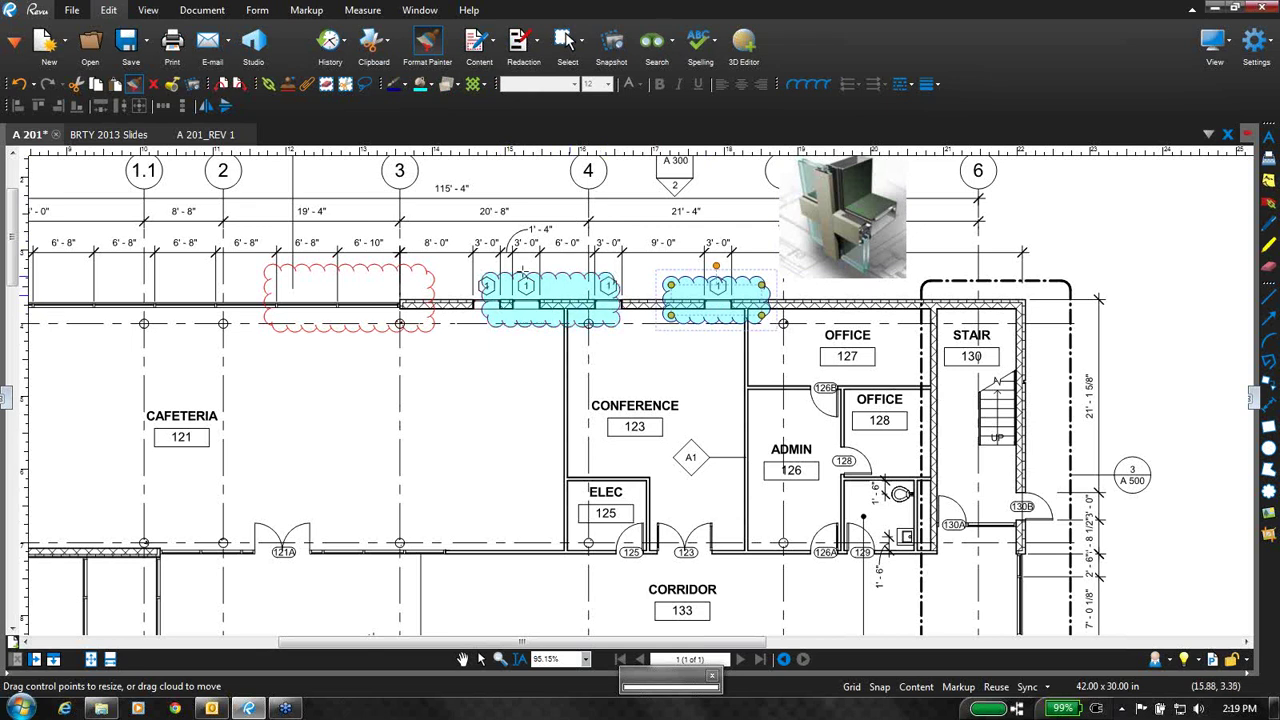
left_click(422, 267)
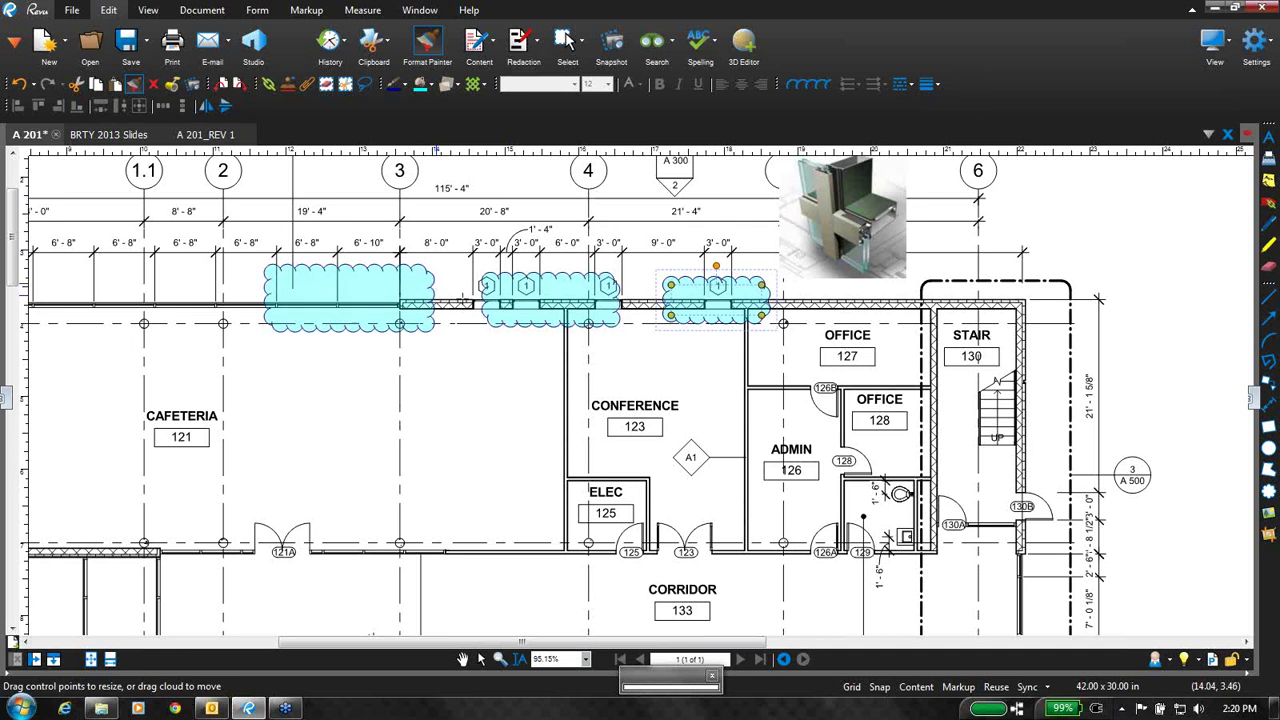
key("Escape")
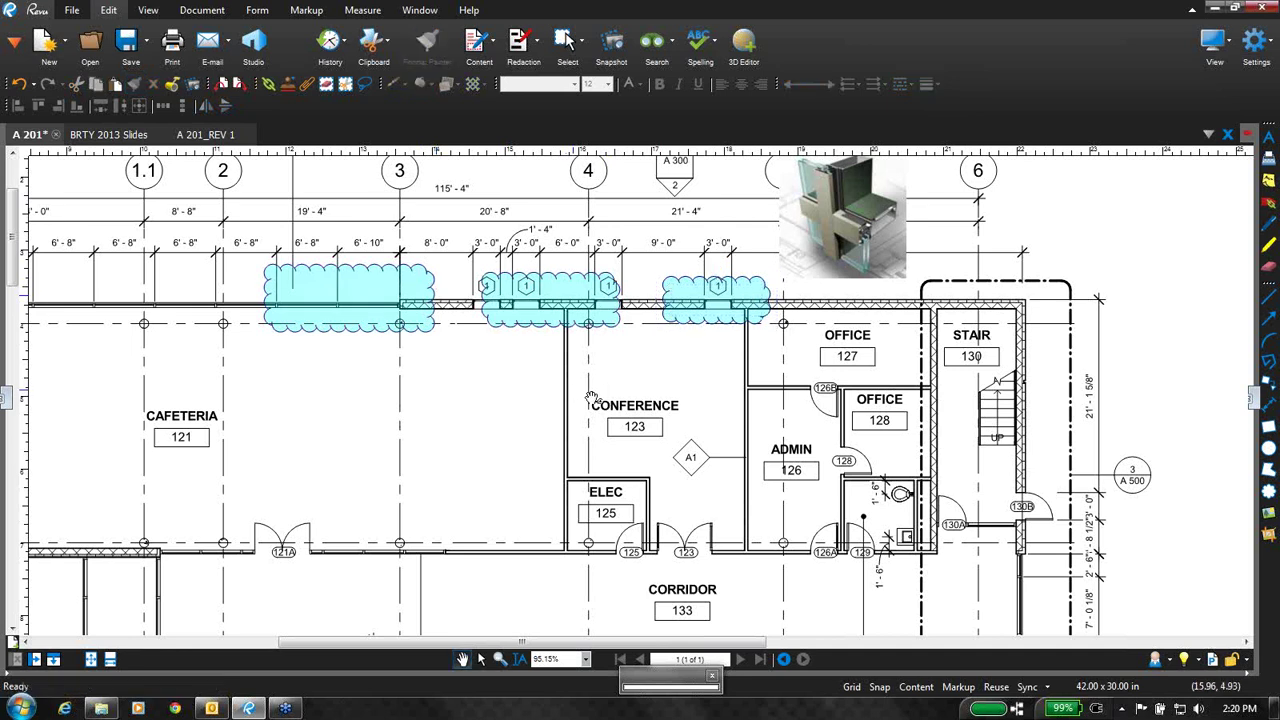
- Draw a cloud around Admin 126 extending past its walls, and a smaller cloud just inside the same room
left_click_drag(609, 514, 595, 474)
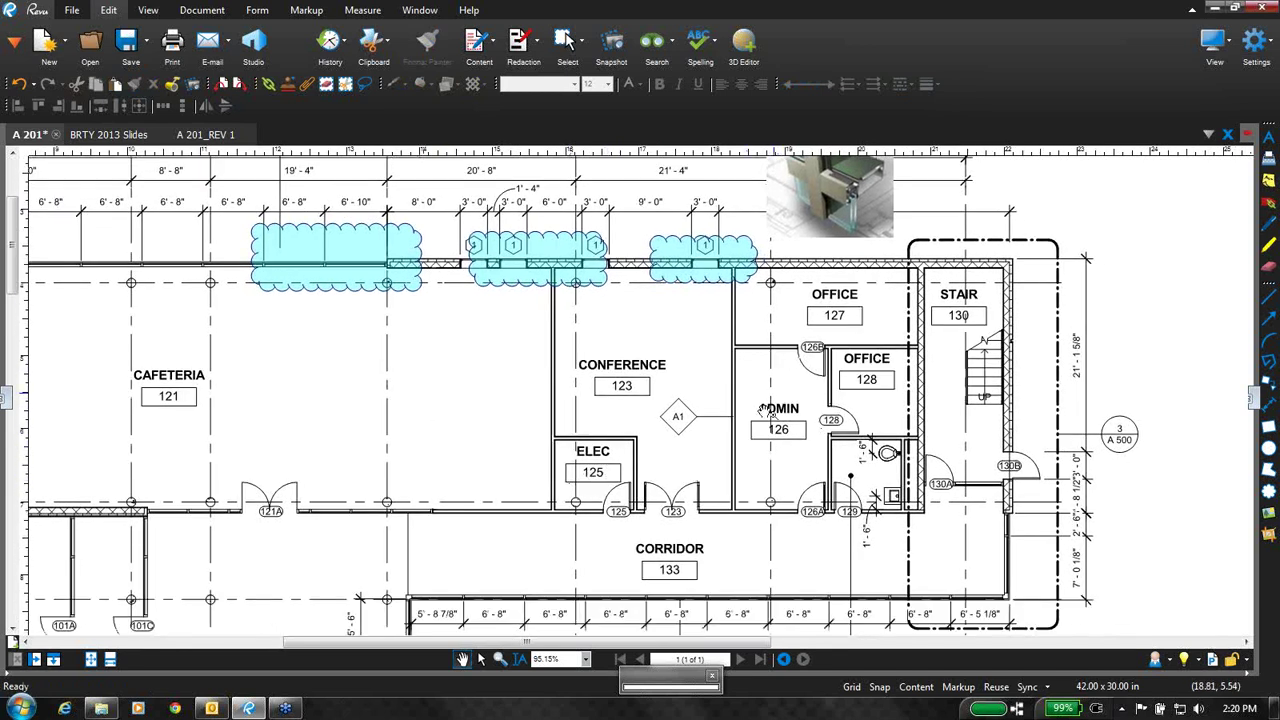
left_click(1268, 491)
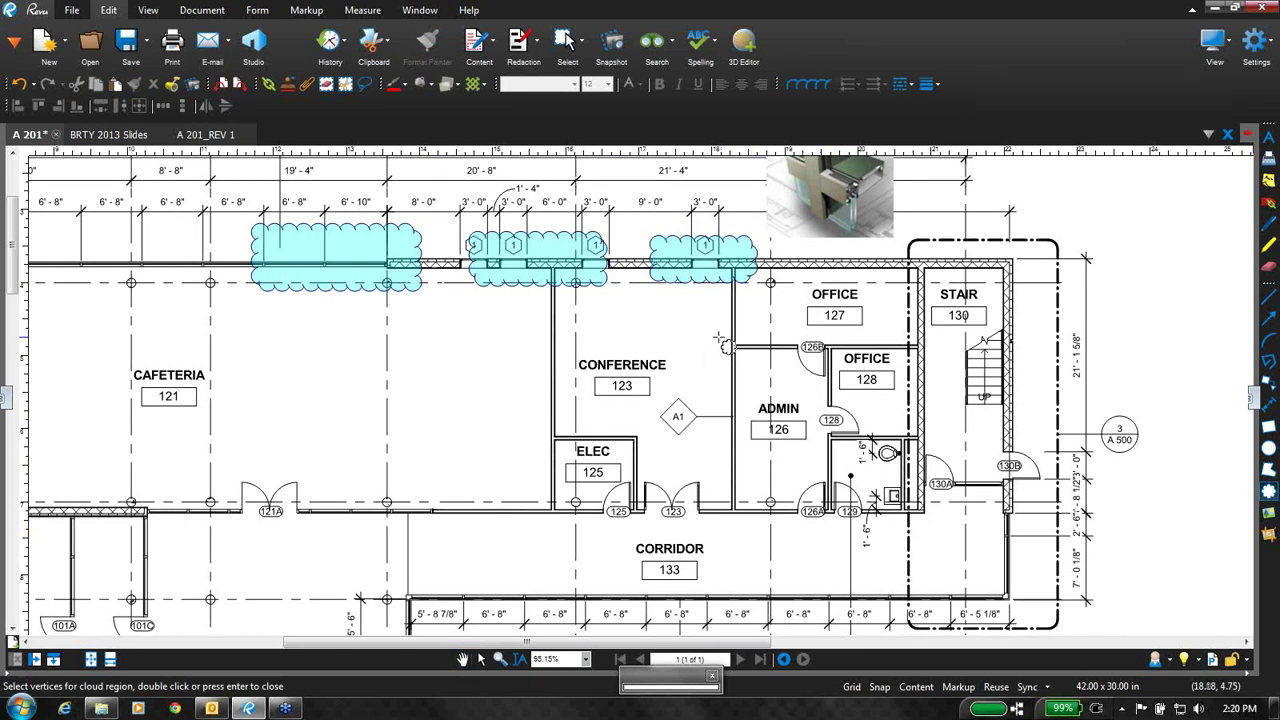
left_click_drag(718, 337, 848, 524)
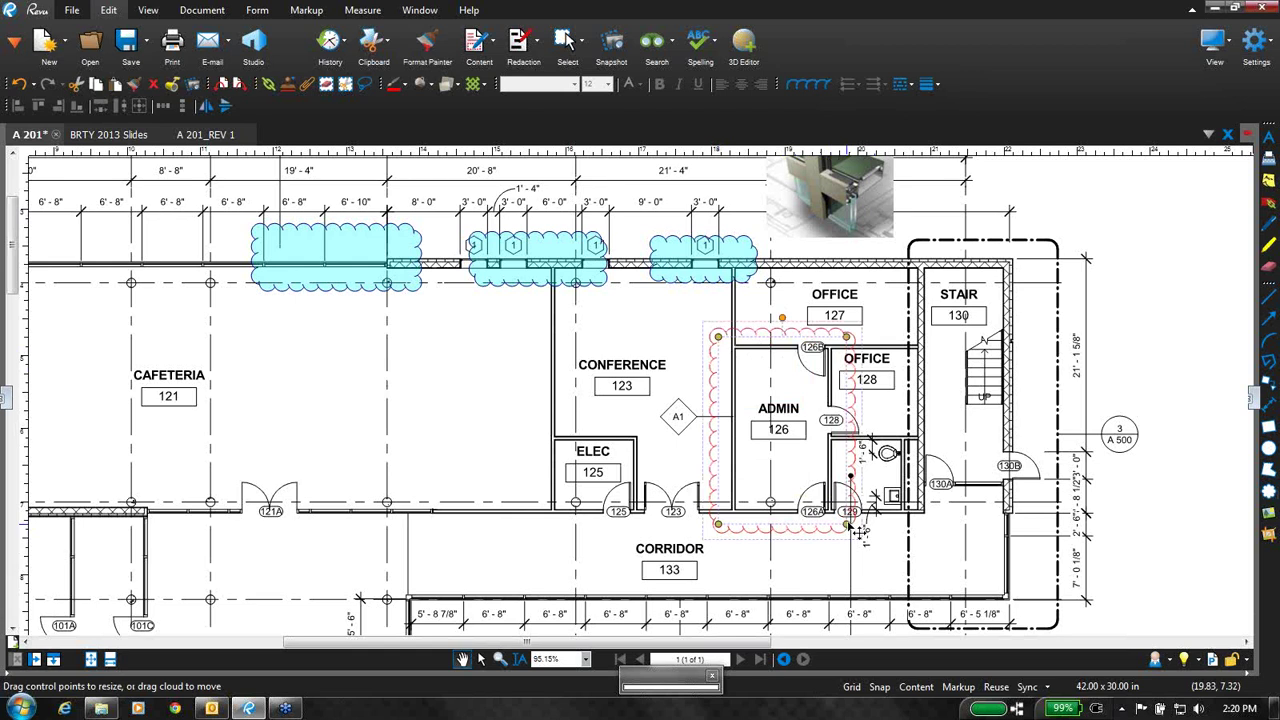
left_click(1268, 495)
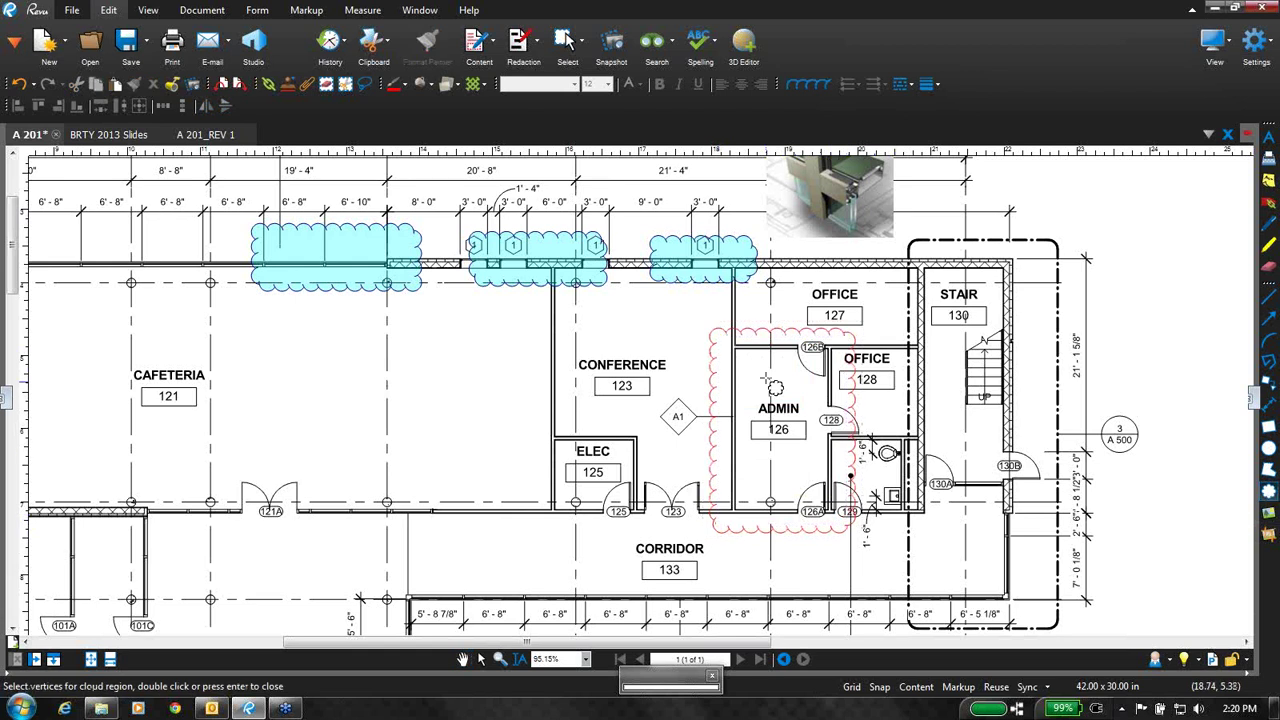
left_click_drag(748, 358, 824, 503)
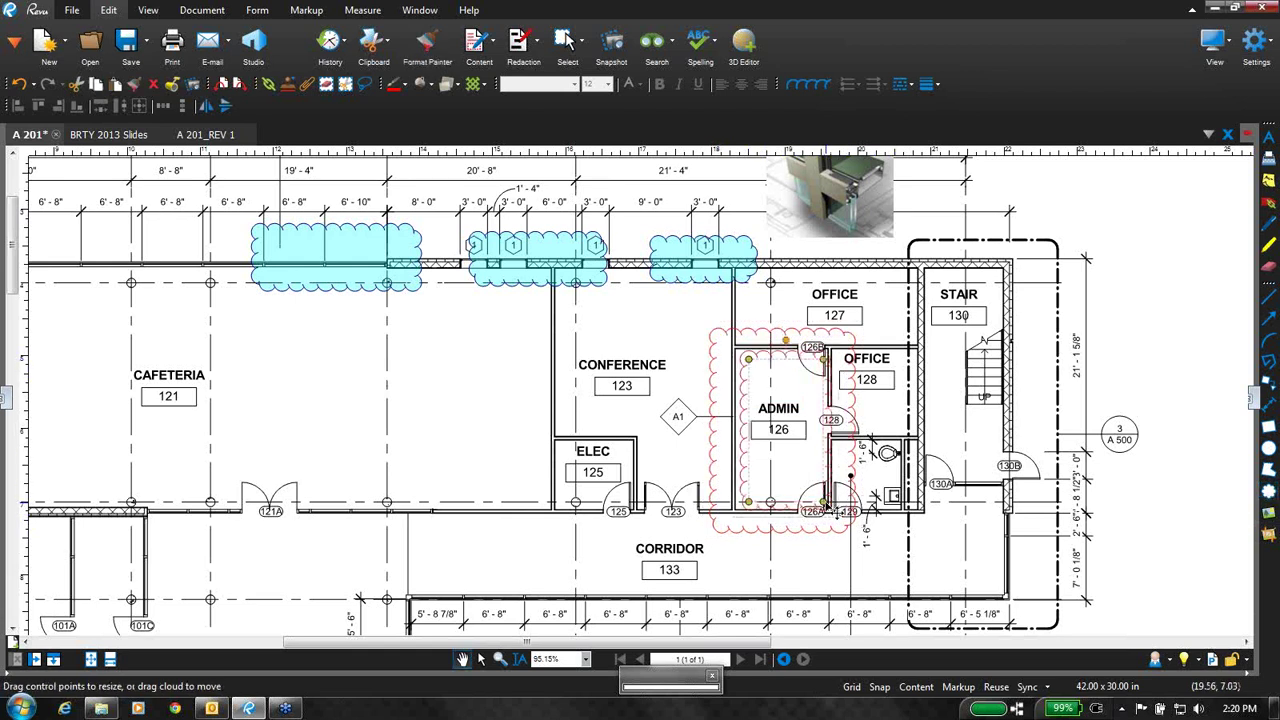
- Invert the arcs of the inner Admin 126 cloud in its properties
right_click(830, 500)
left_click(758, 505)
right_click(756, 500)
left_click(860, 680)
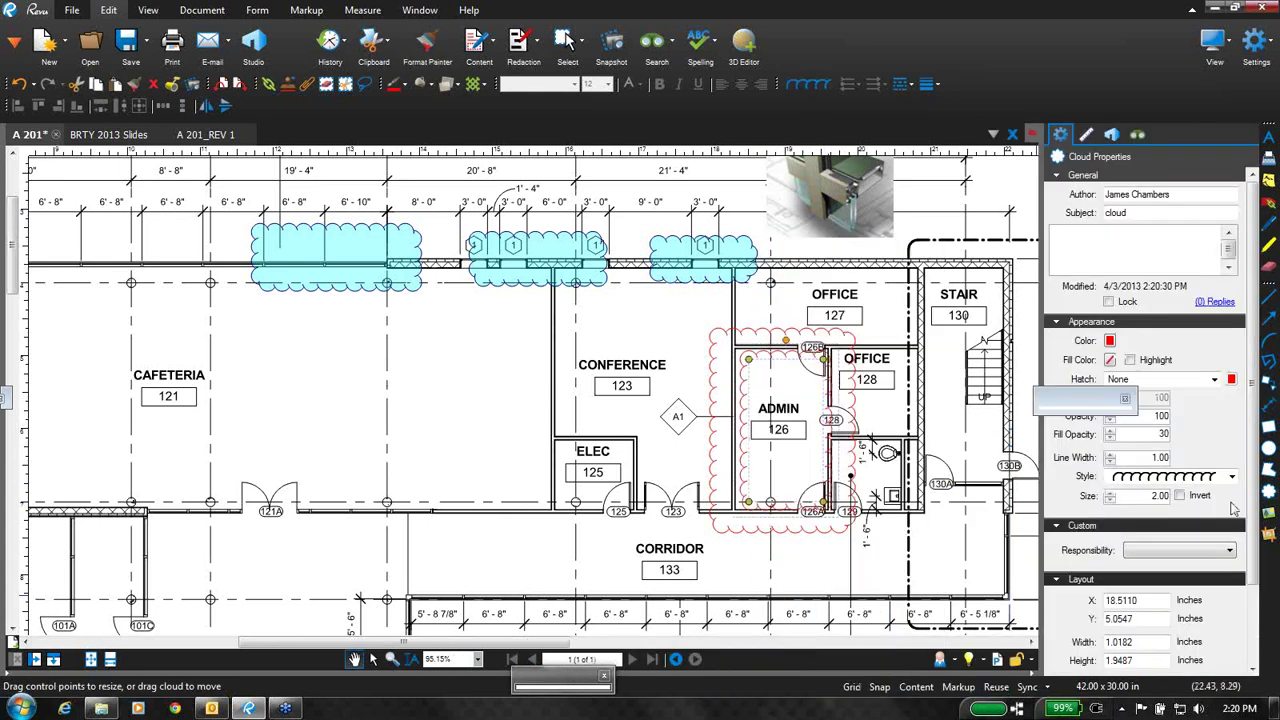
left_click(1180, 497)
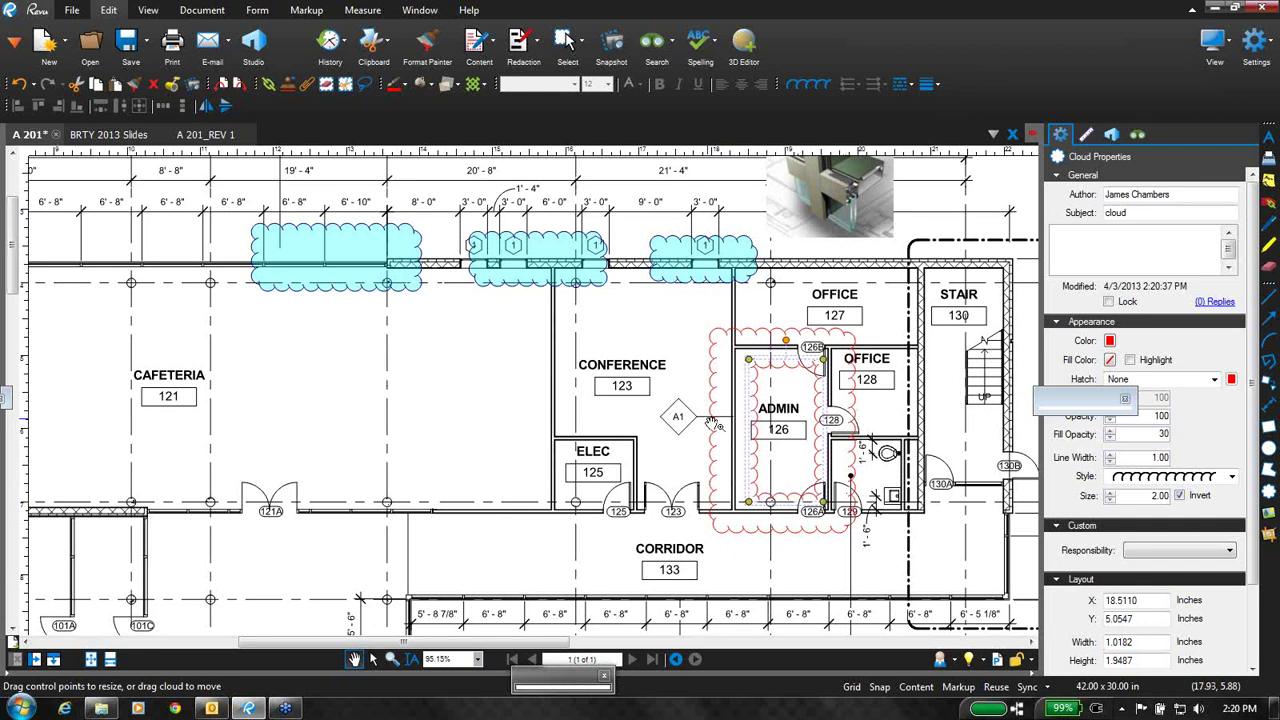
left_click(462, 464)
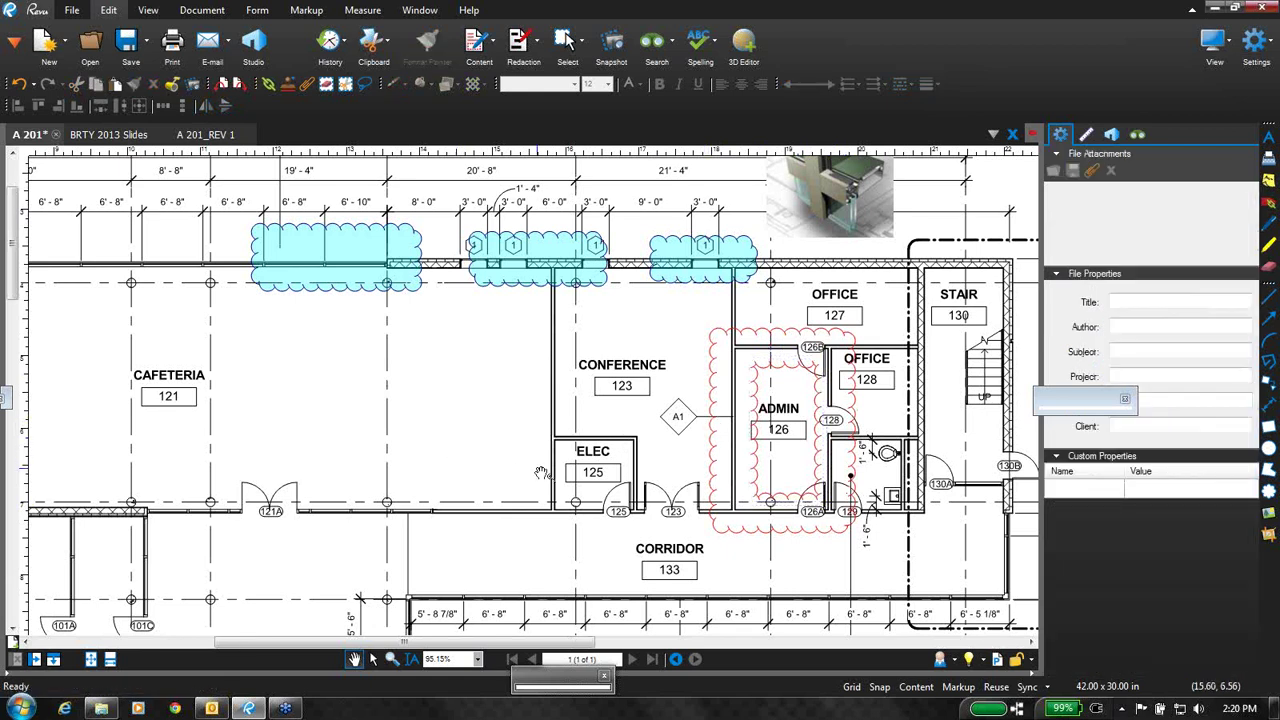
- Add a callout reading "A" below Corridor 133, with its arrow pointing at the wall corner near grid line 3
scroll(540, 472, "down", 3)
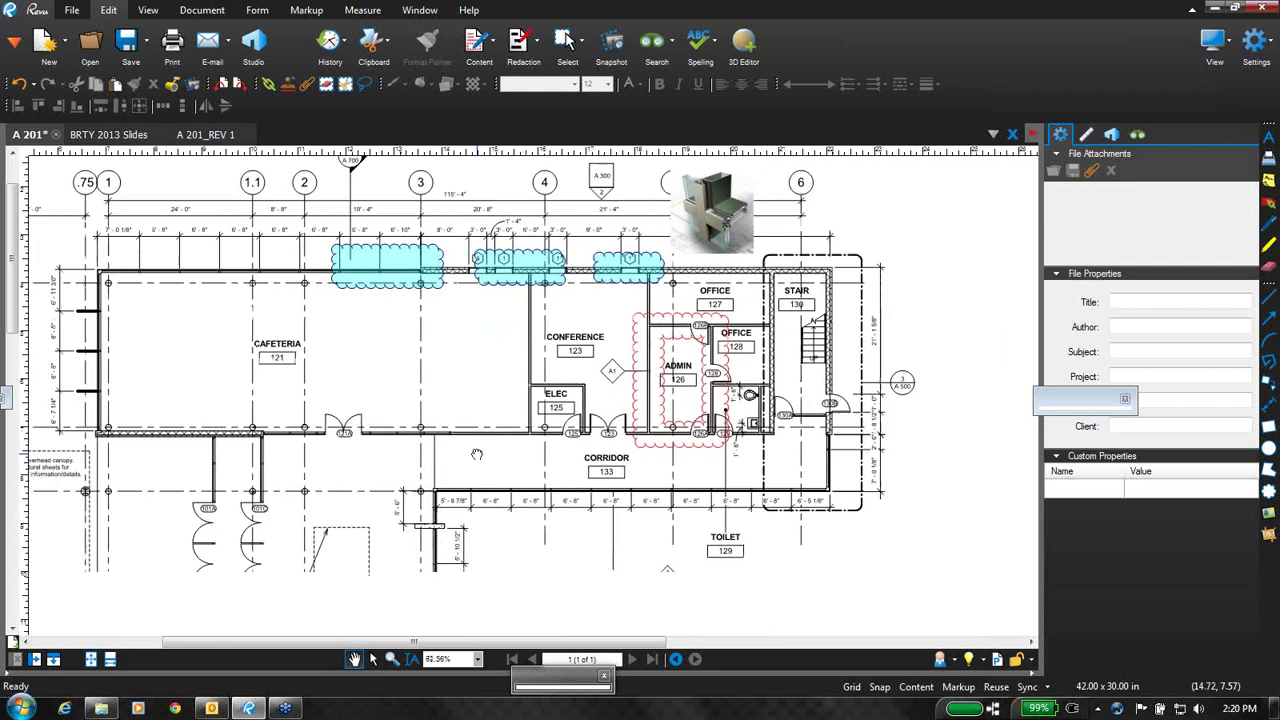
left_click(1269, 388)
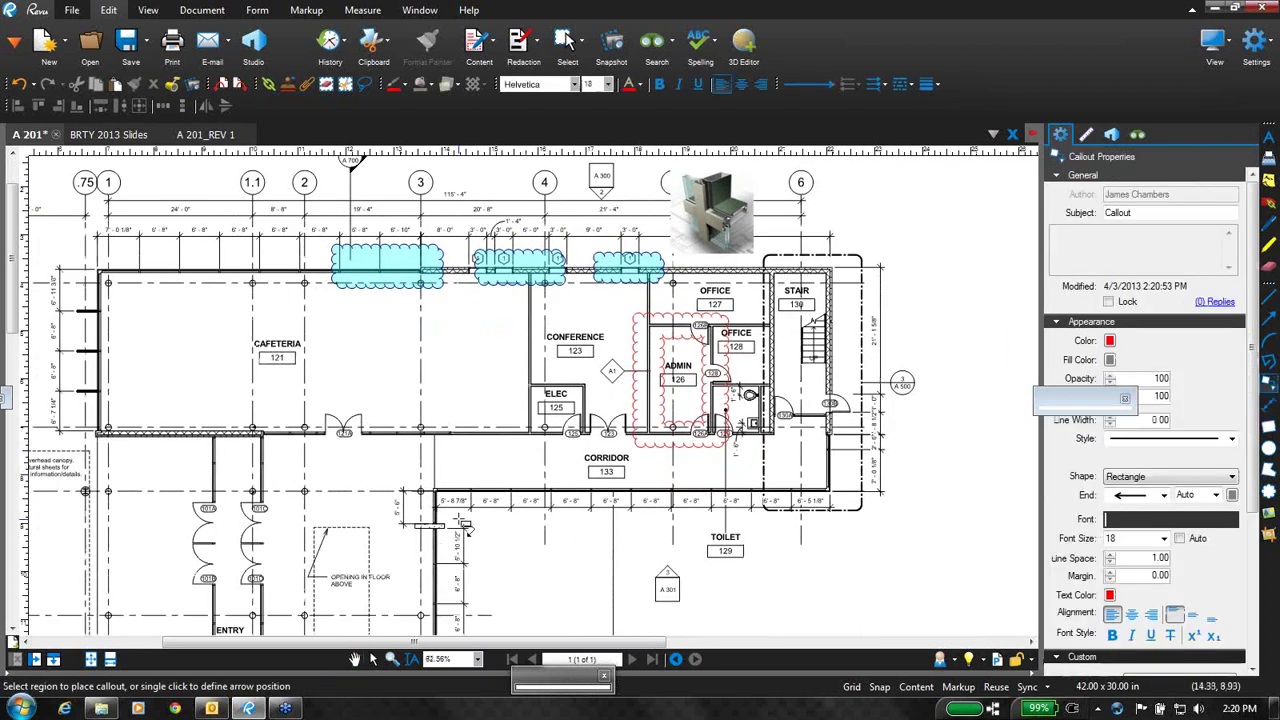
left_click(447, 498)
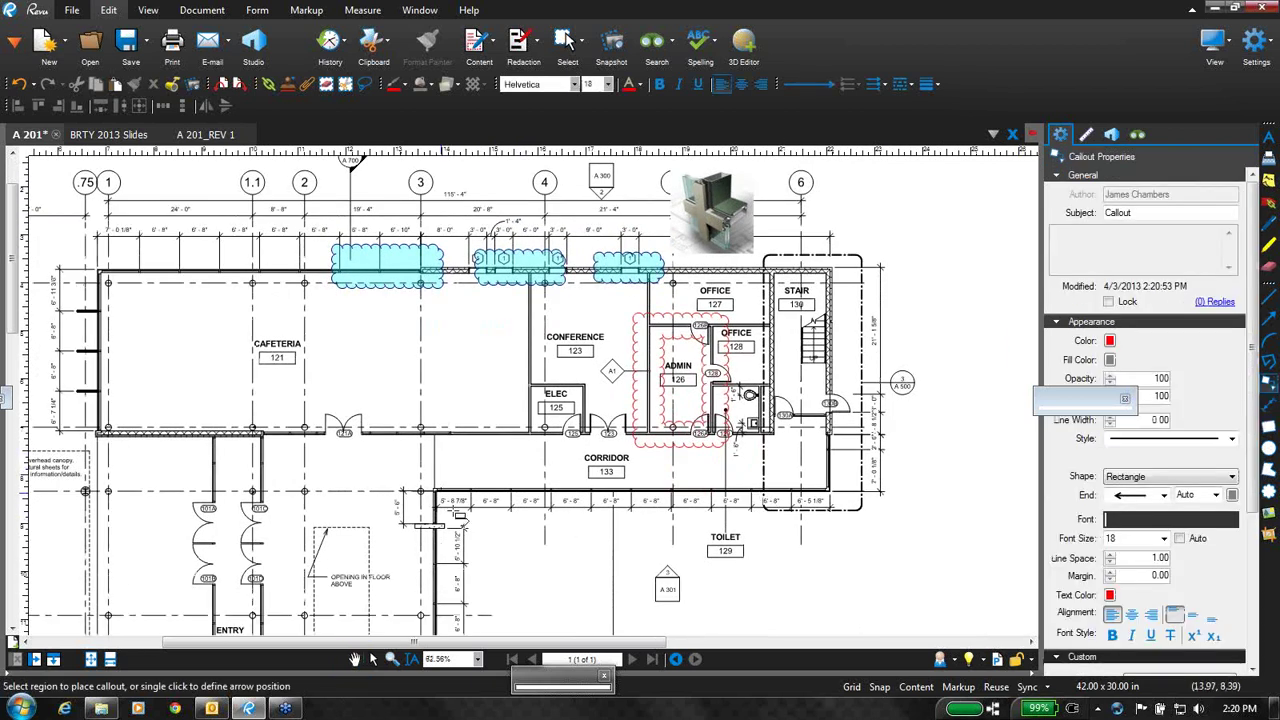
left_click(556, 565)
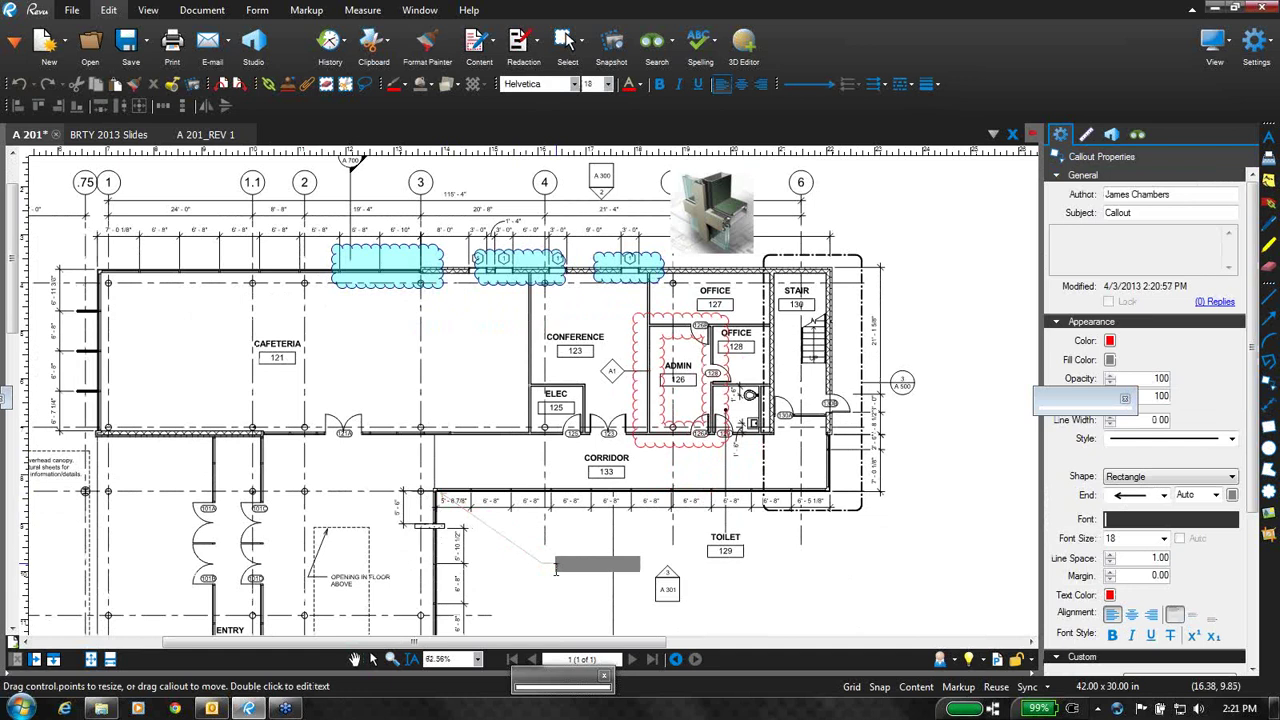
type("A")
left_click(586, 544)
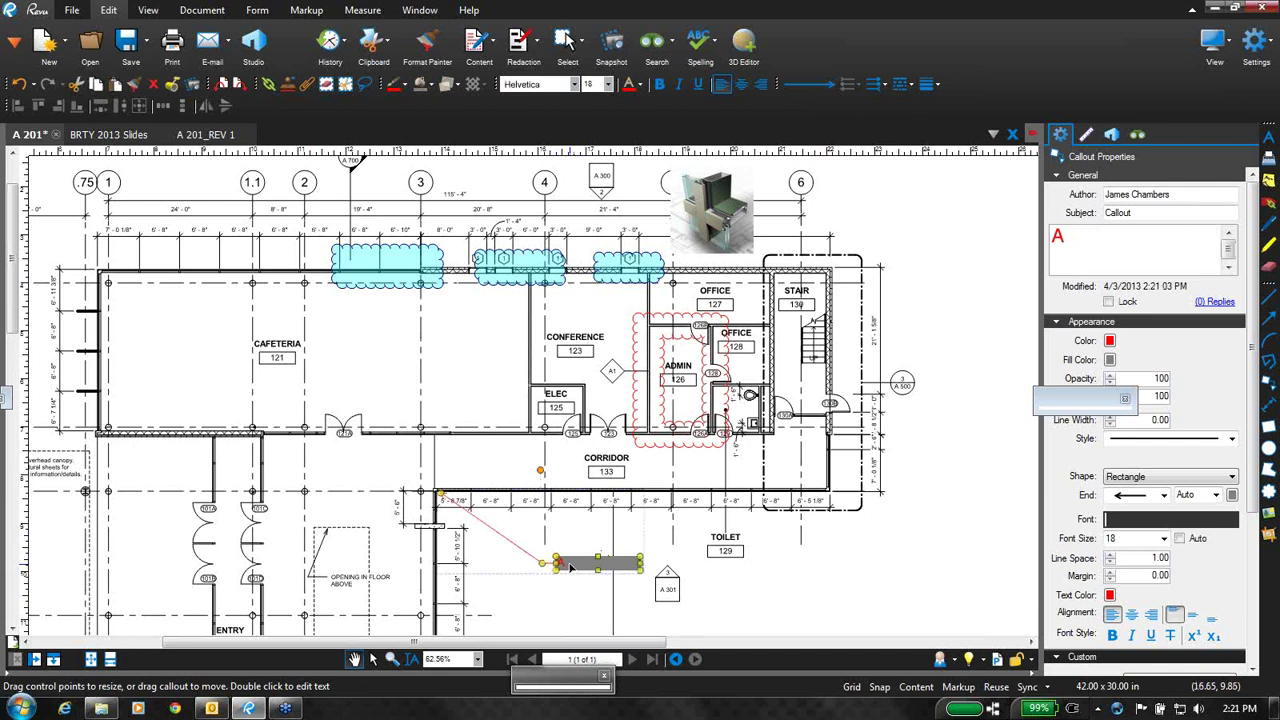
- Autosize callout A's text box and change its shape to Circle with a line width of 1.00
right_click(571, 568)
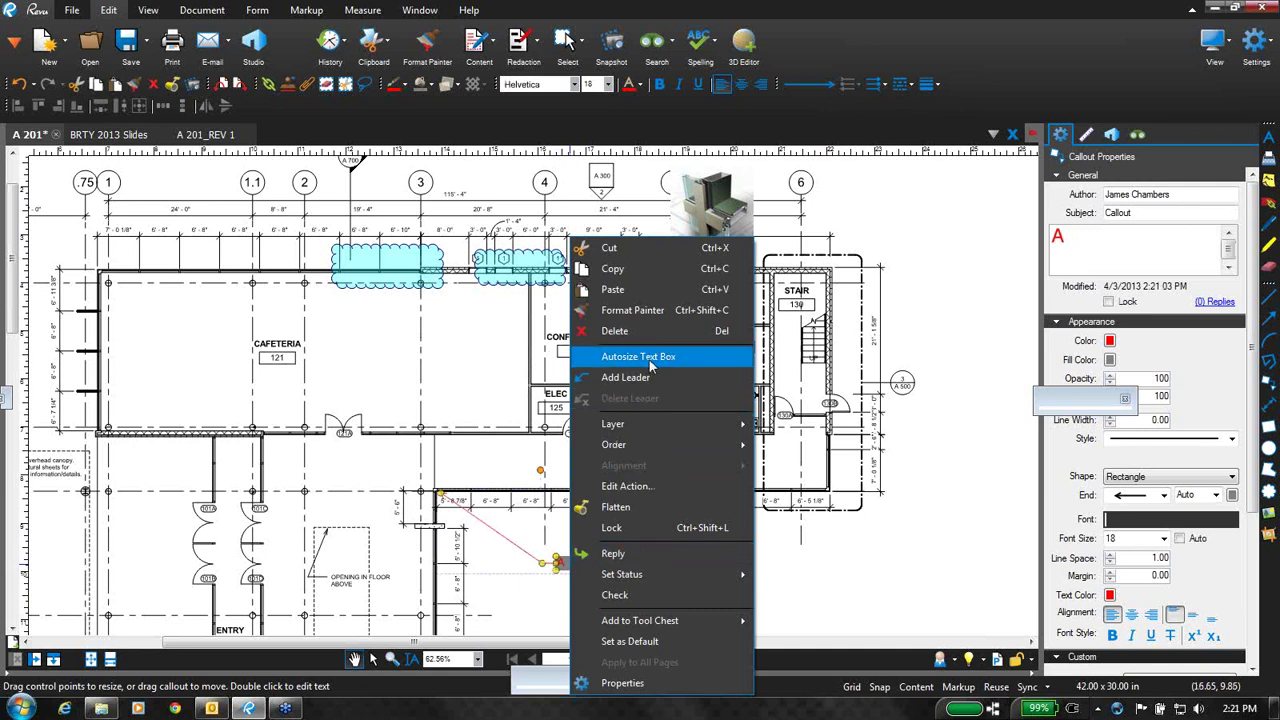
left_click(650, 366)
left_click(577, 574)
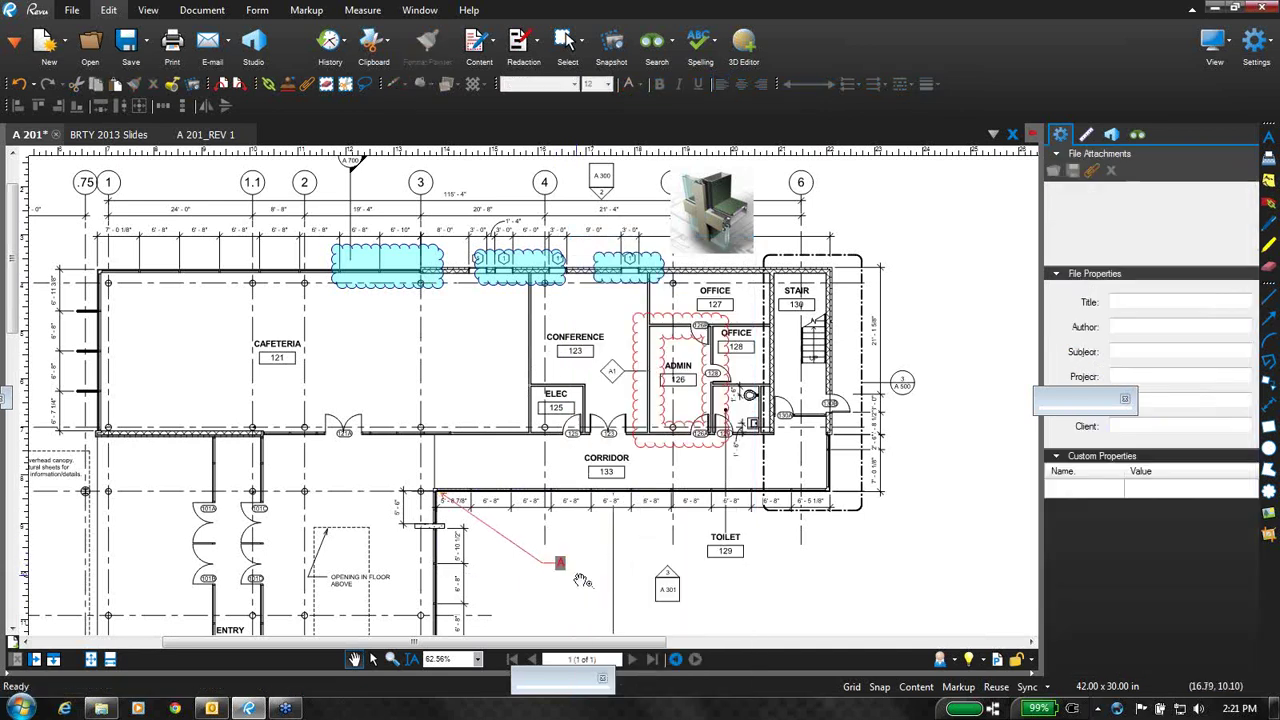
left_click(580, 573)
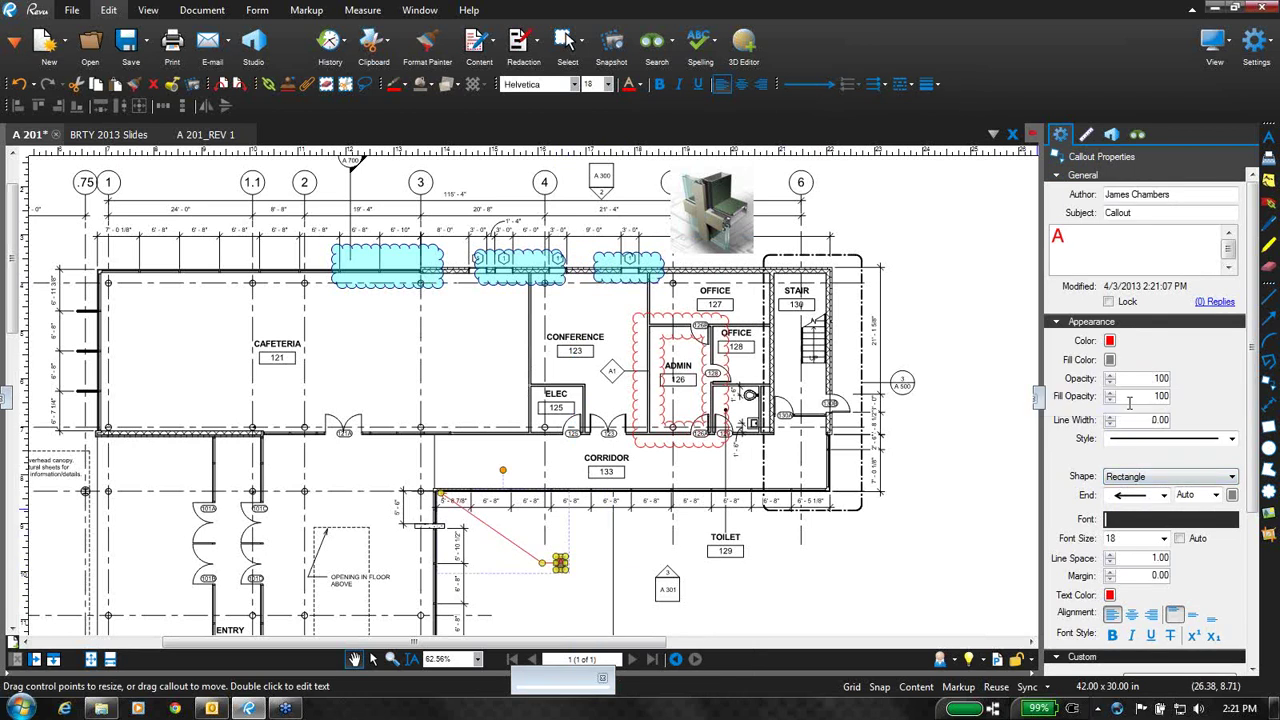
left_click(1207, 478)
left_click(1142, 502)
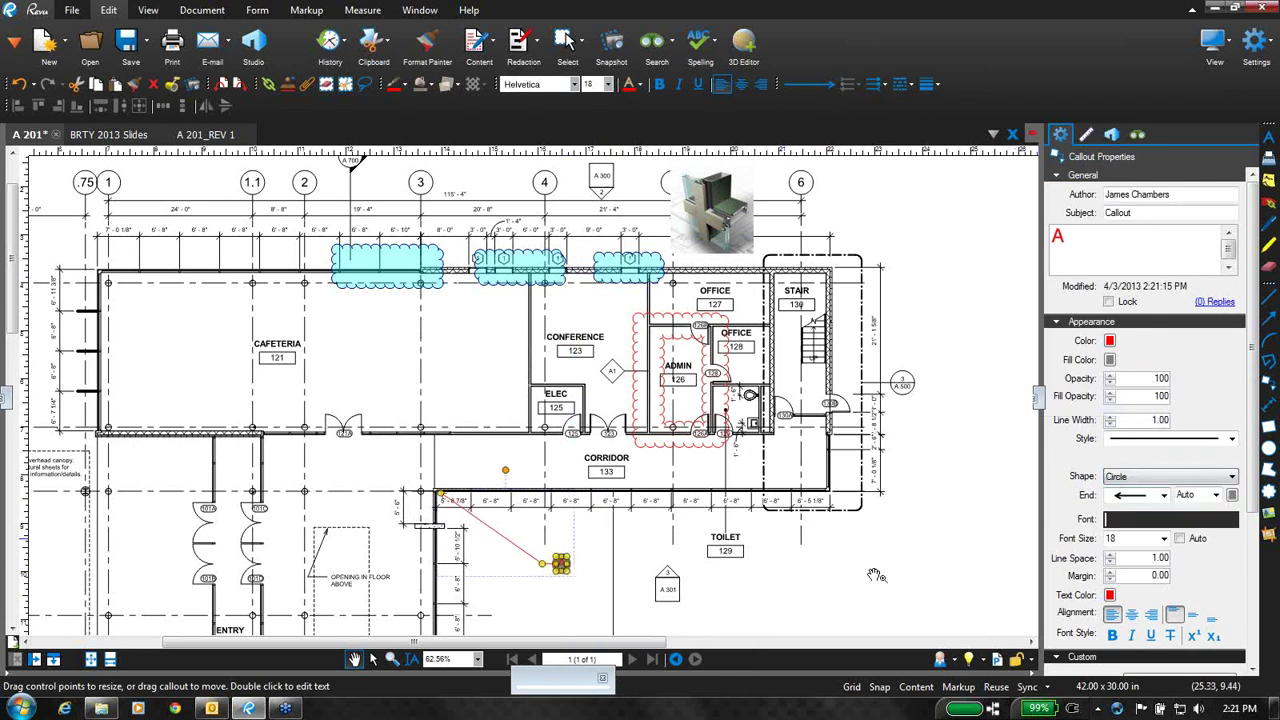
- Change callout A's shape to Triangle and move it across the wall to just above the "Opening in floor above" note
scroll(584, 607, "up", 5)
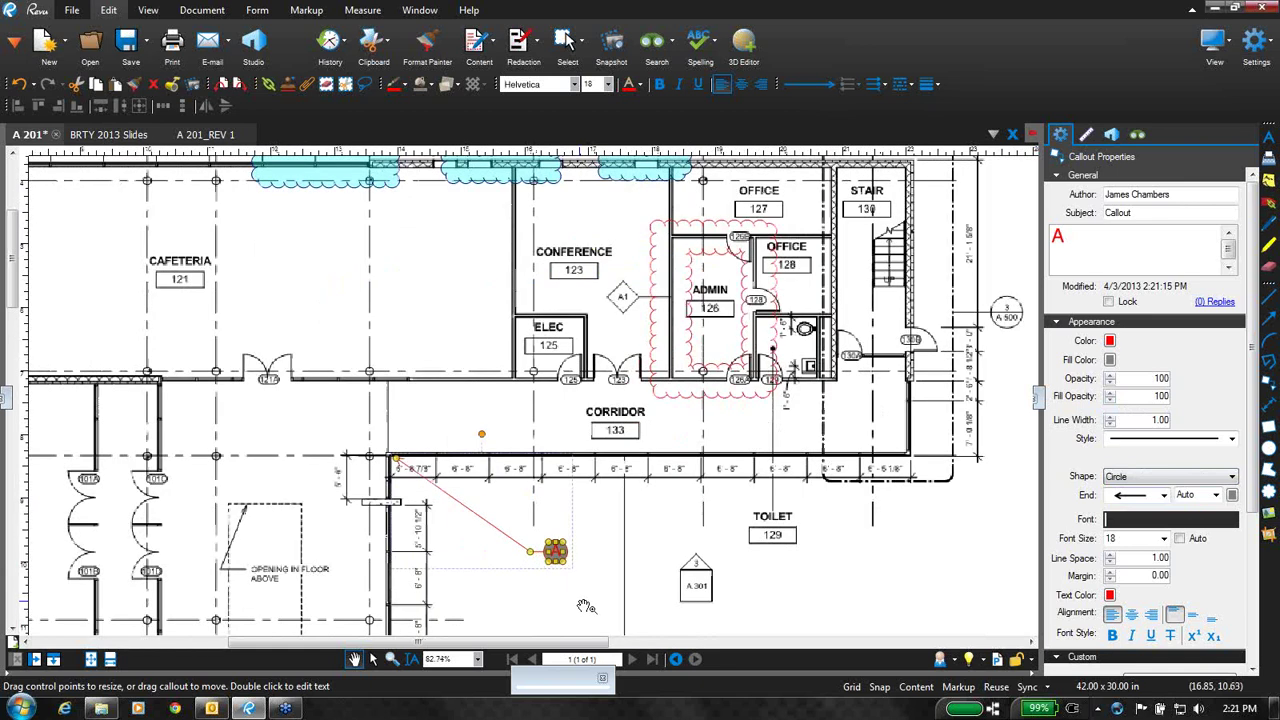
left_click(1143, 478)
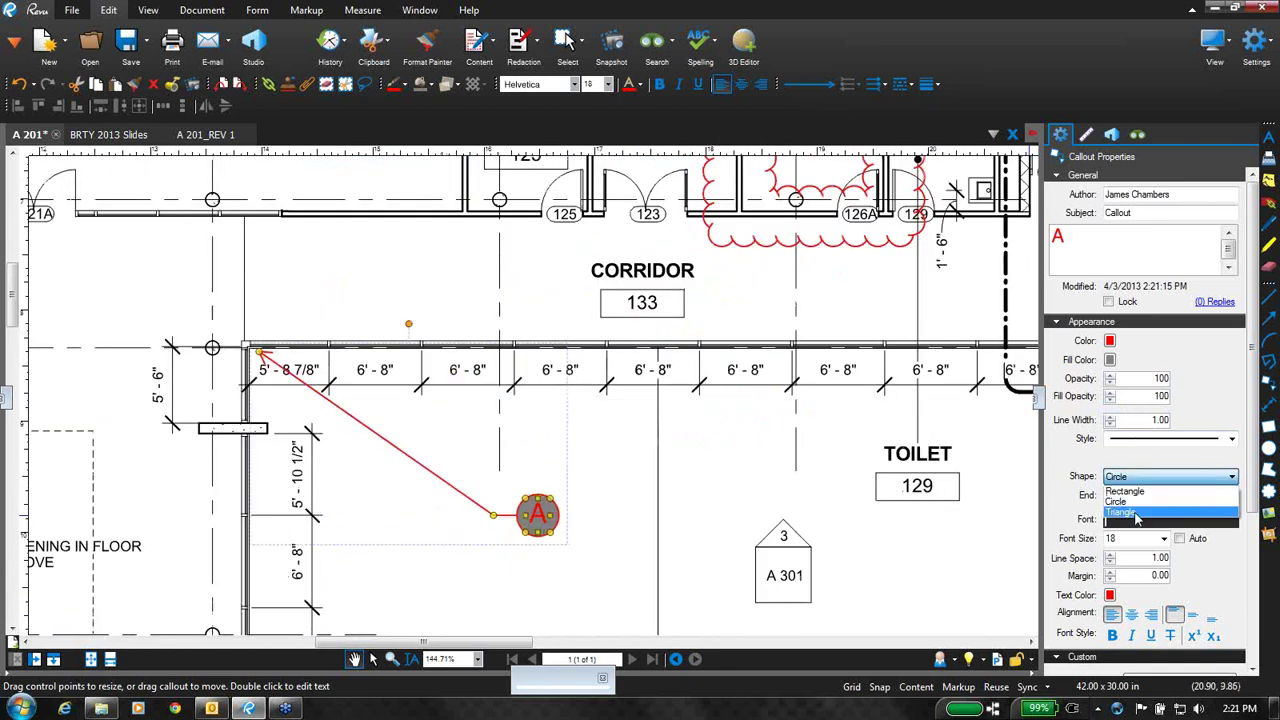
left_click(1138, 520)
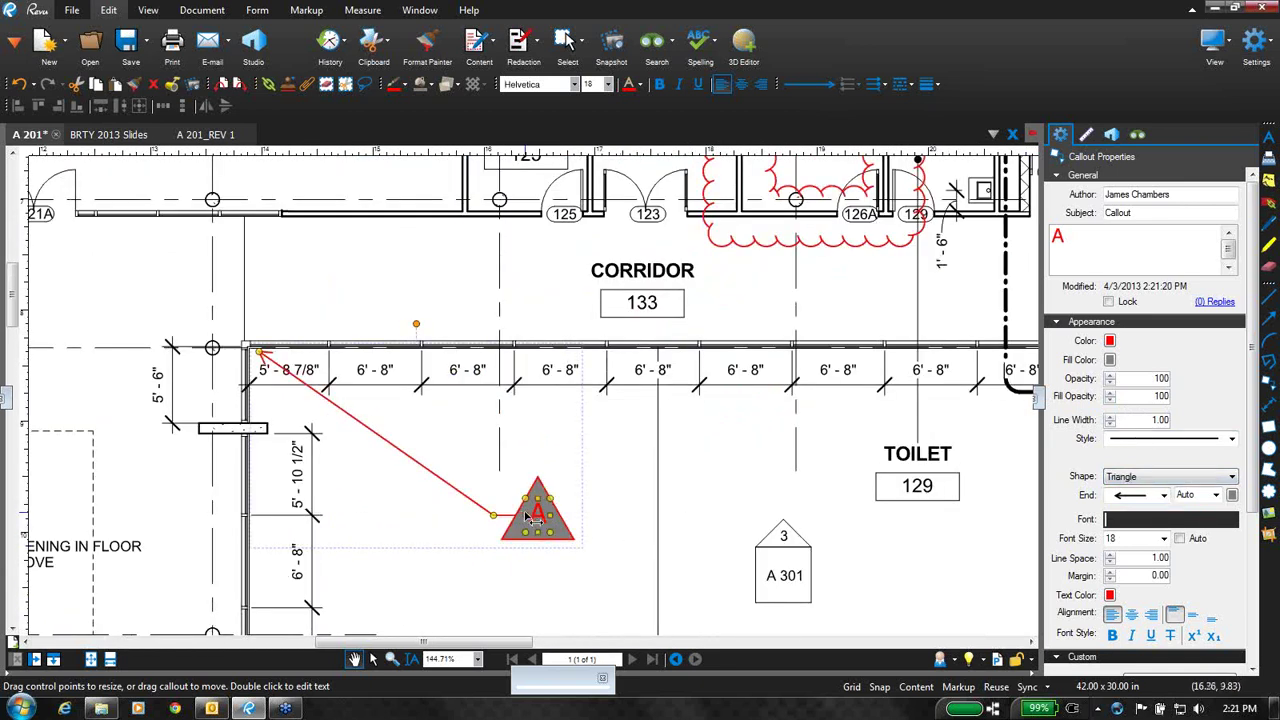
left_click_drag(541, 512, 87, 449)
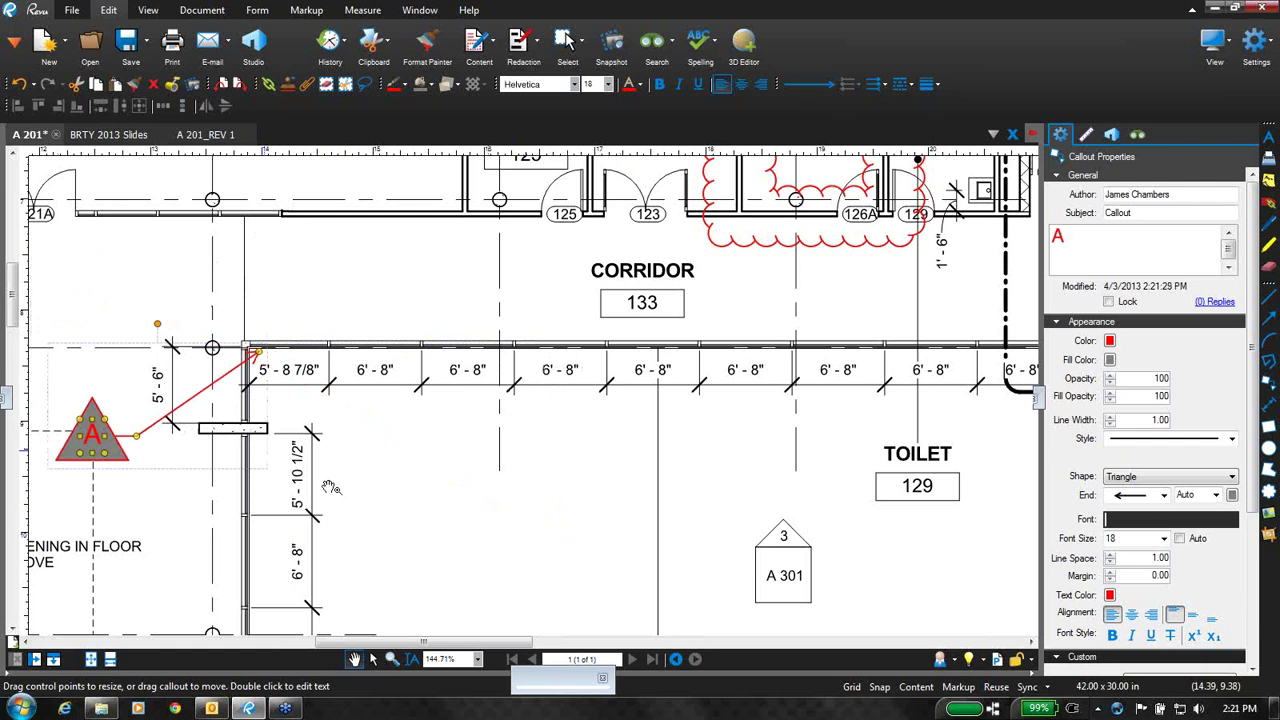
left_click(453, 534)
- Lasso all the clouds, the image and the callout on the plan and set their shared subject to "Archatural"
scroll(453, 534, "down", 3)
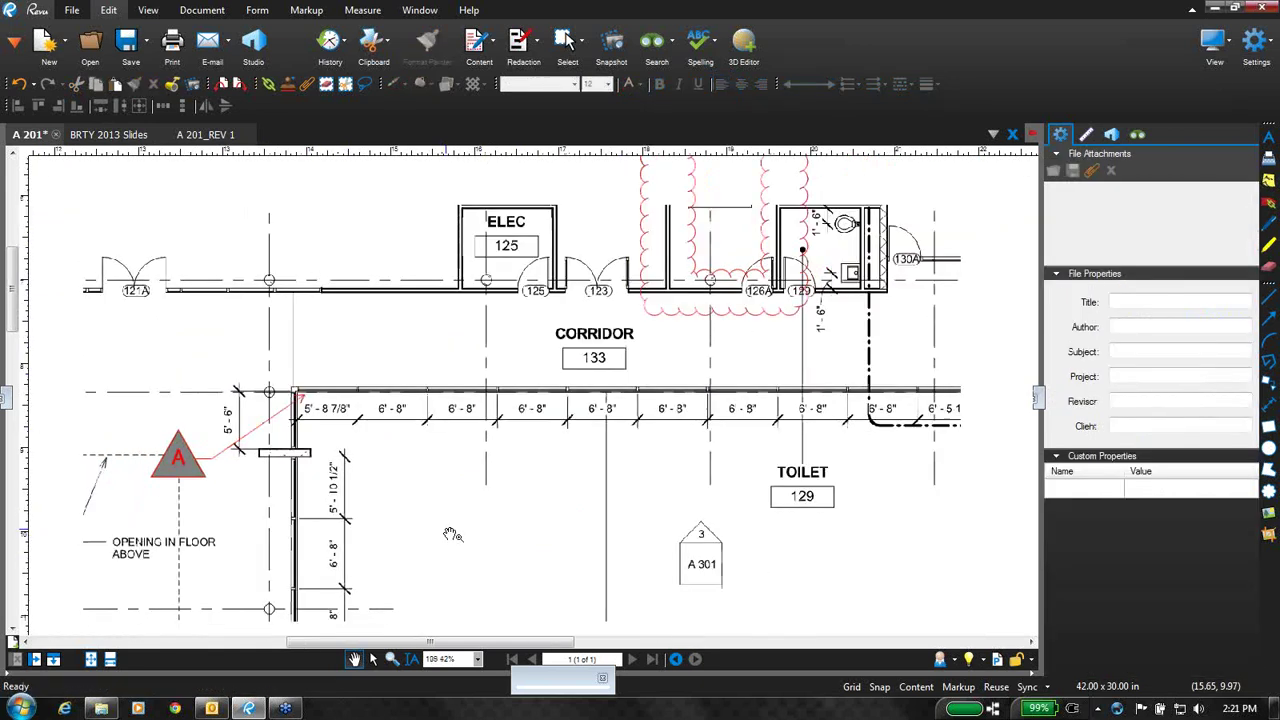
scroll(453, 534, "down", 2)
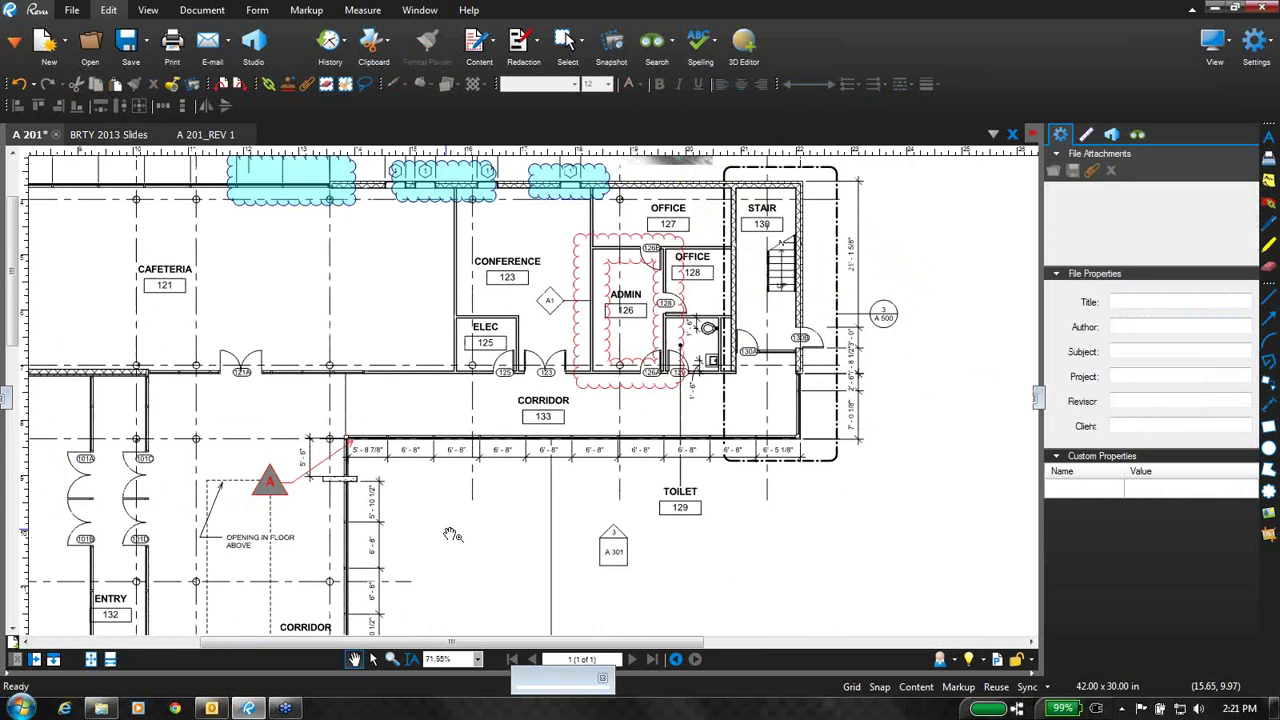
scroll(453, 534, "down", 2)
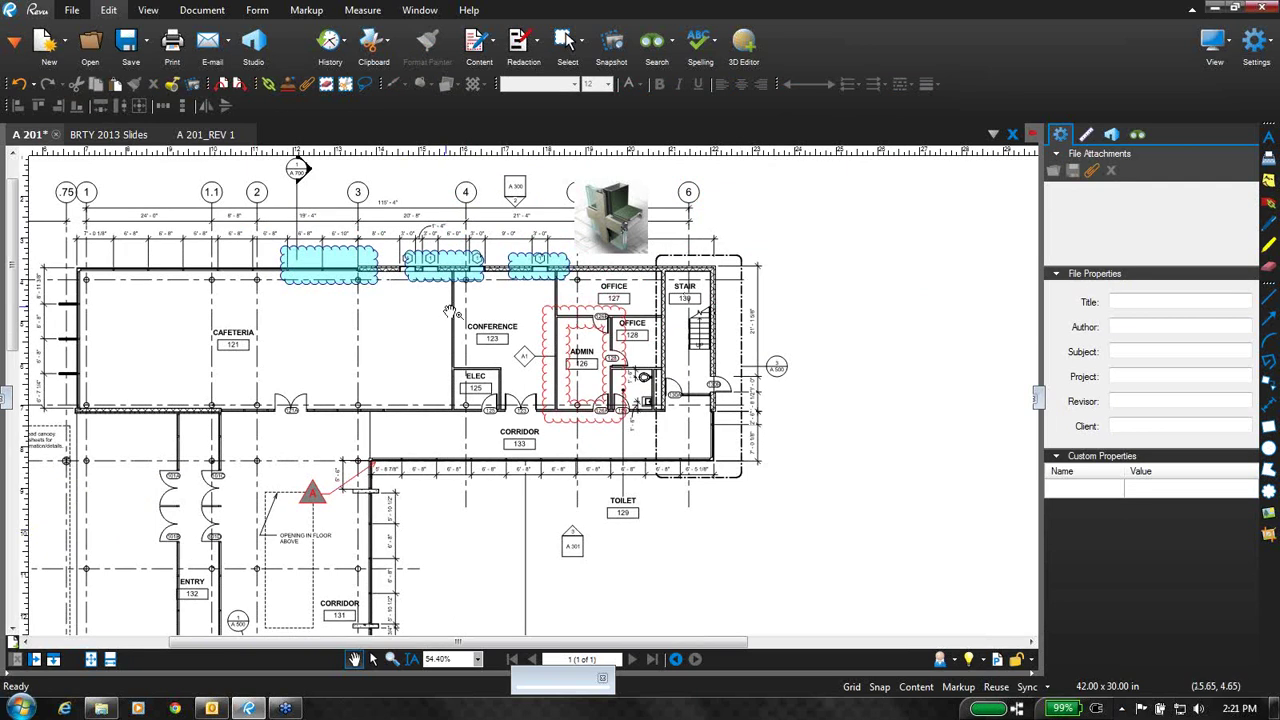
left_click(368, 86)
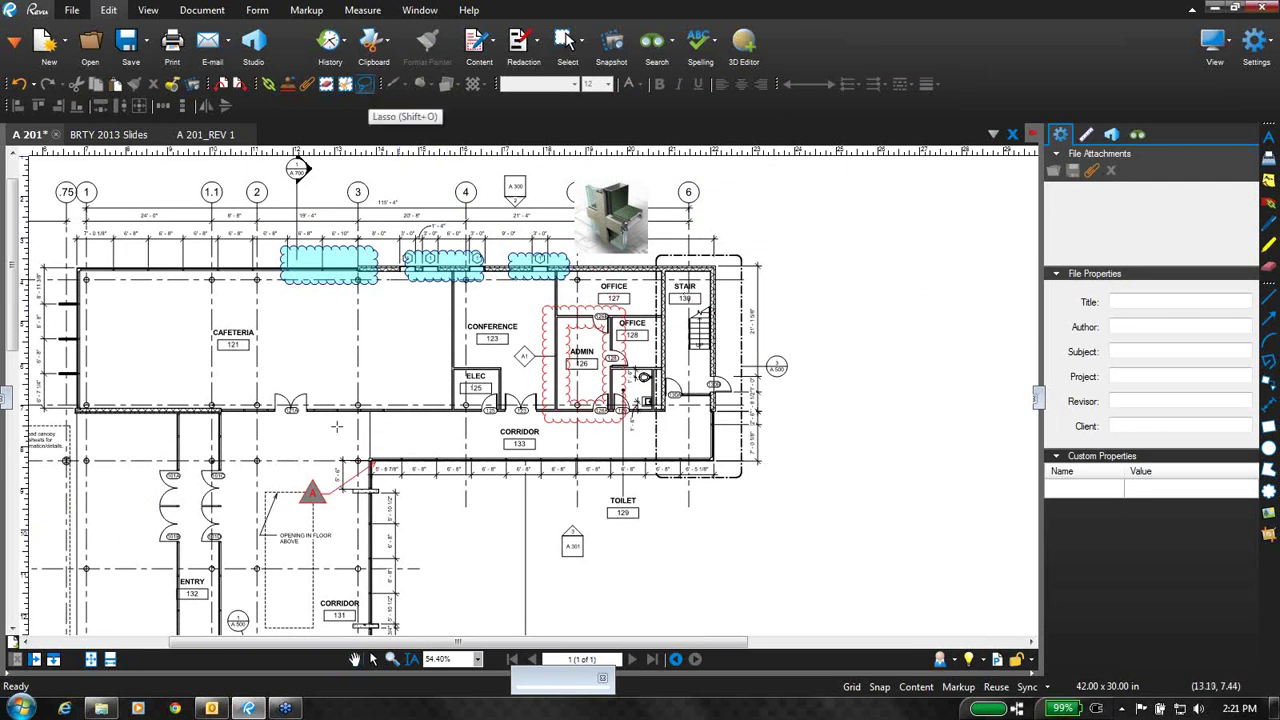
mouse_move(336, 442)
left_mouse_down()
mouse_move(496, 483)
mouse_move(610, 225)
mouse_move(430, 205)
mouse_move(328, 440)
mouse_move(340, 456)
left_mouse_up()
left_click(1124, 211)
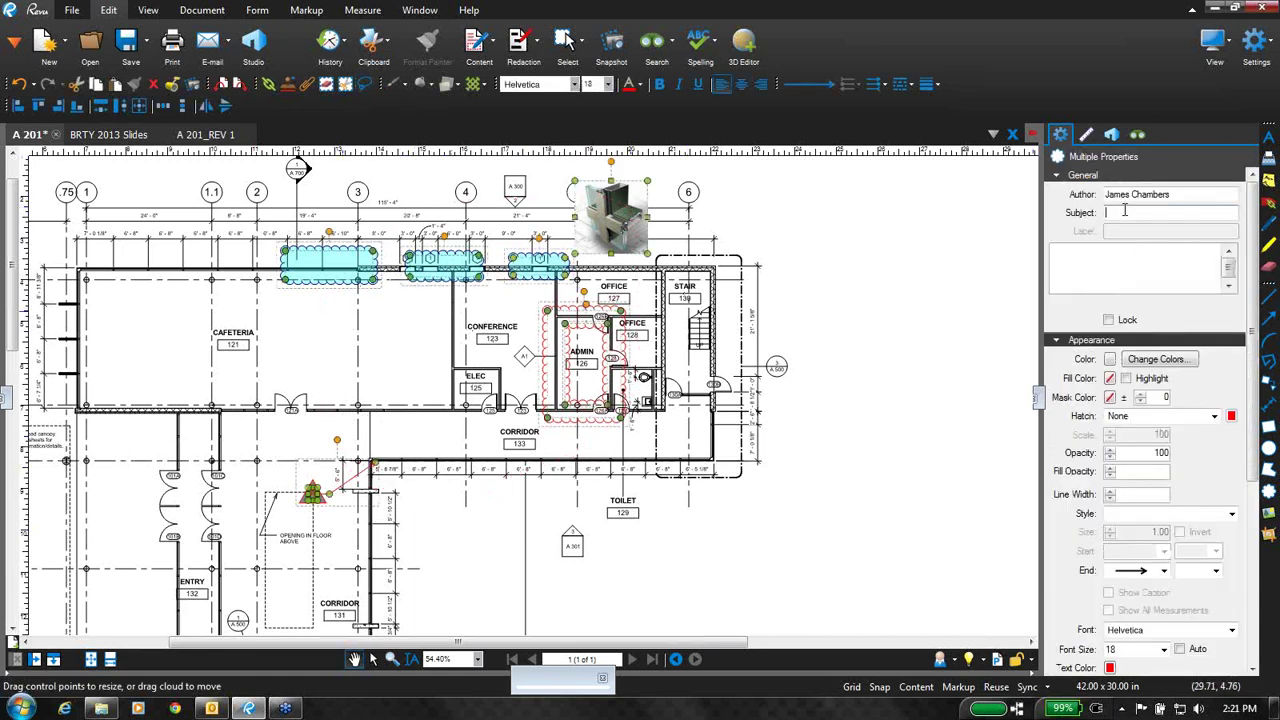
type("Ar")
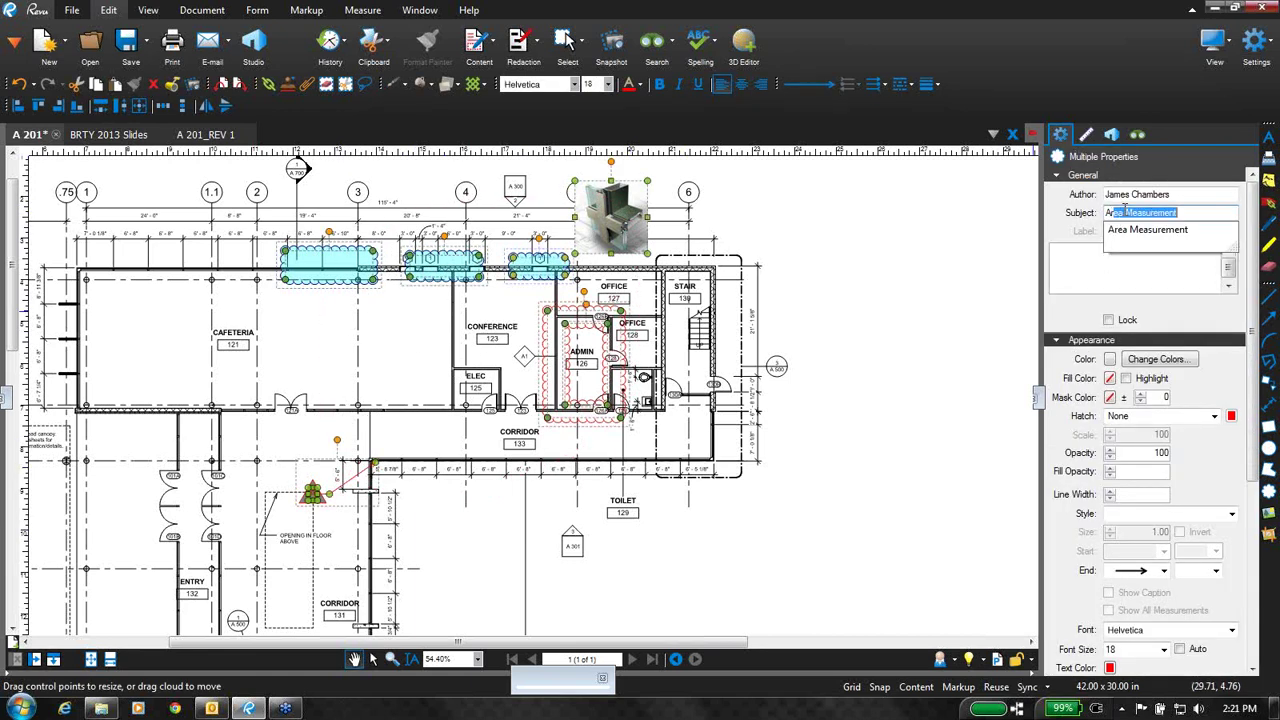
type("cha")
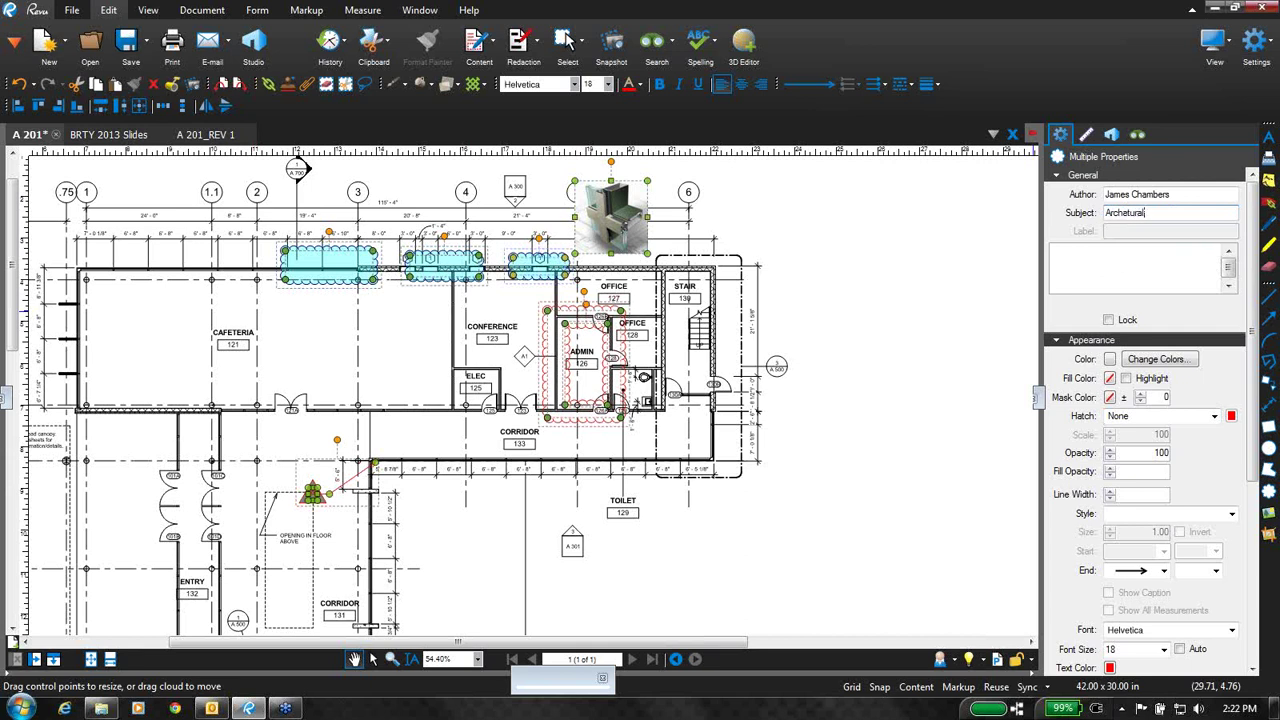
double_click(1125, 208)
left_click(938, 344)
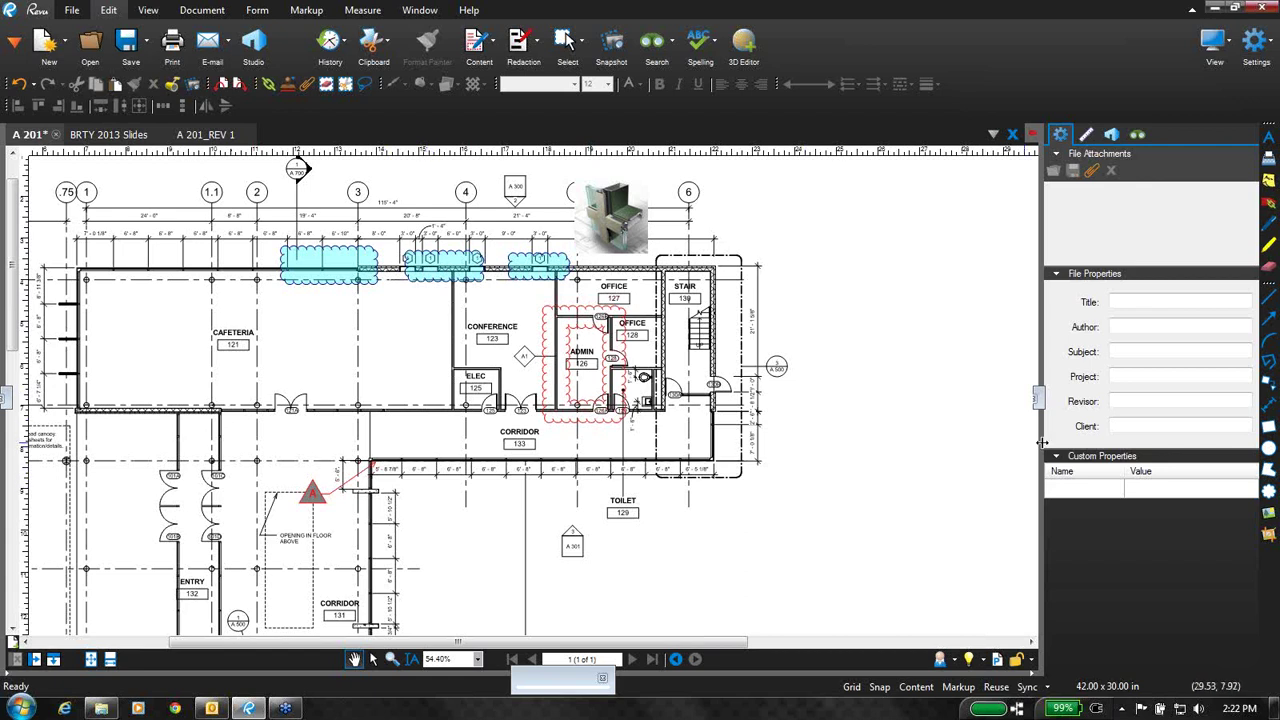
- Hide the file properties and show the Tool Chest beside the plan
left_click(1038, 398)
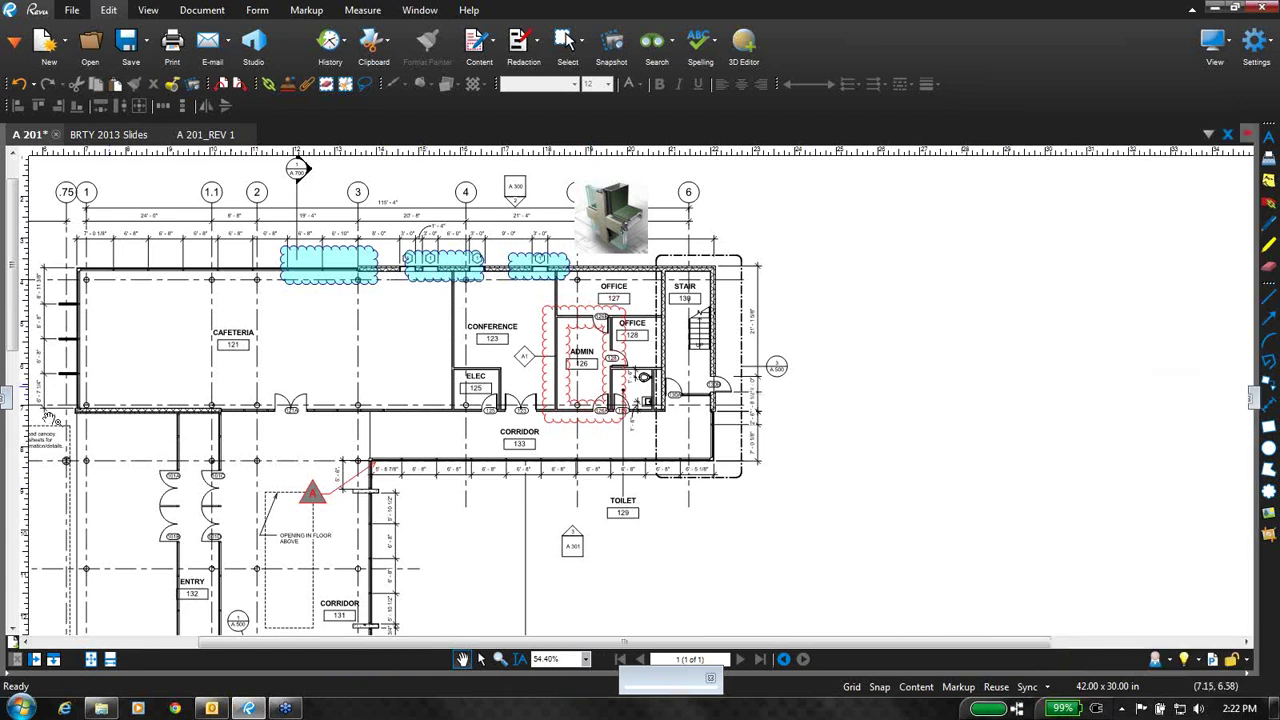
left_click(5, 399)
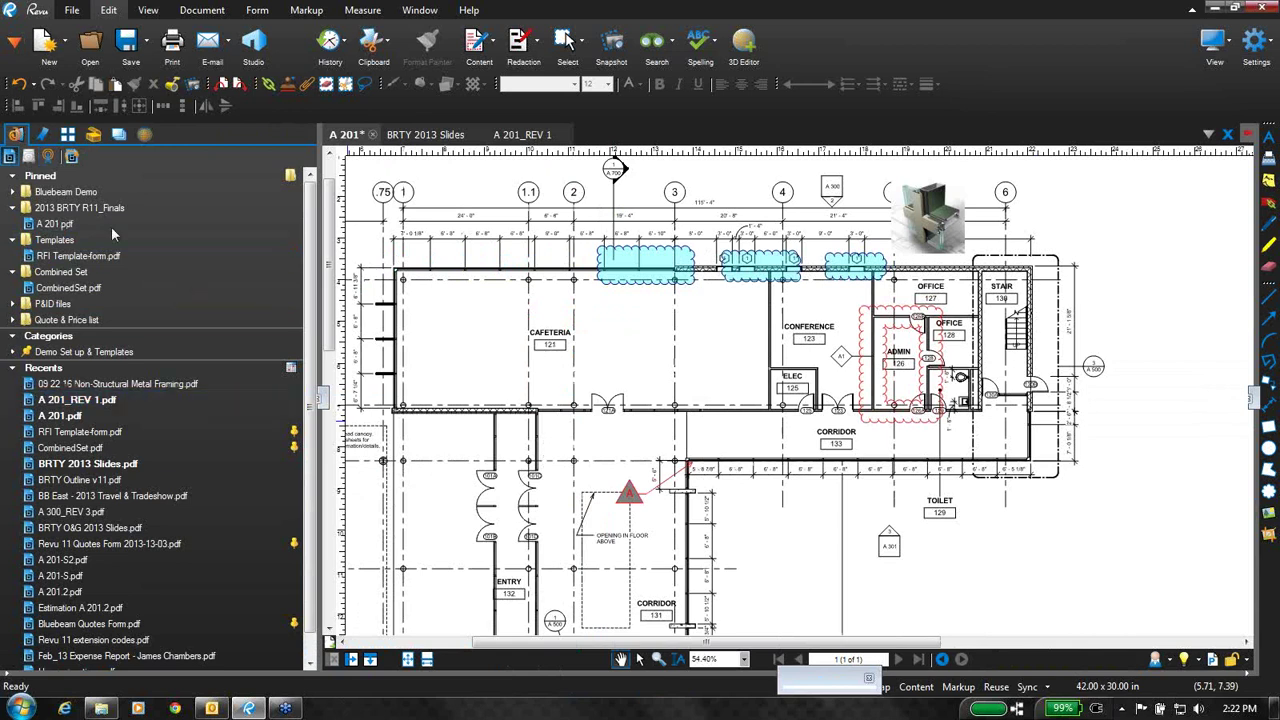
left_click(14, 42)
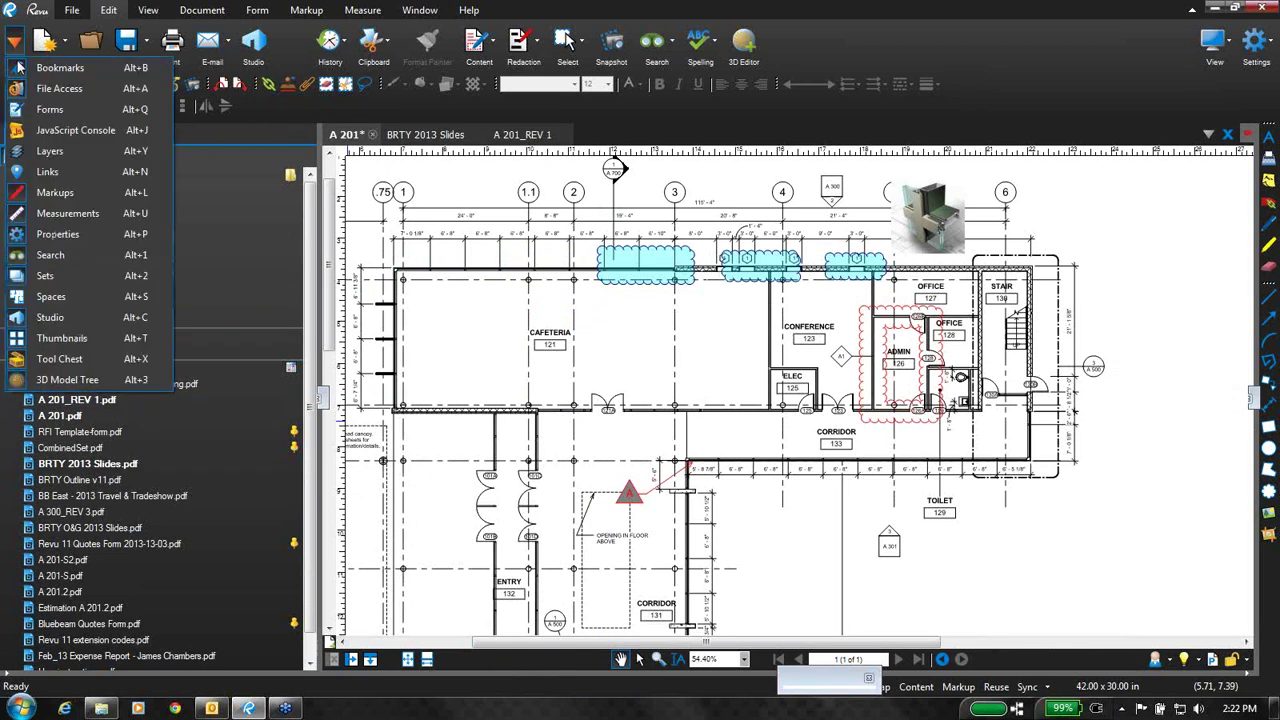
left_click(55, 360)
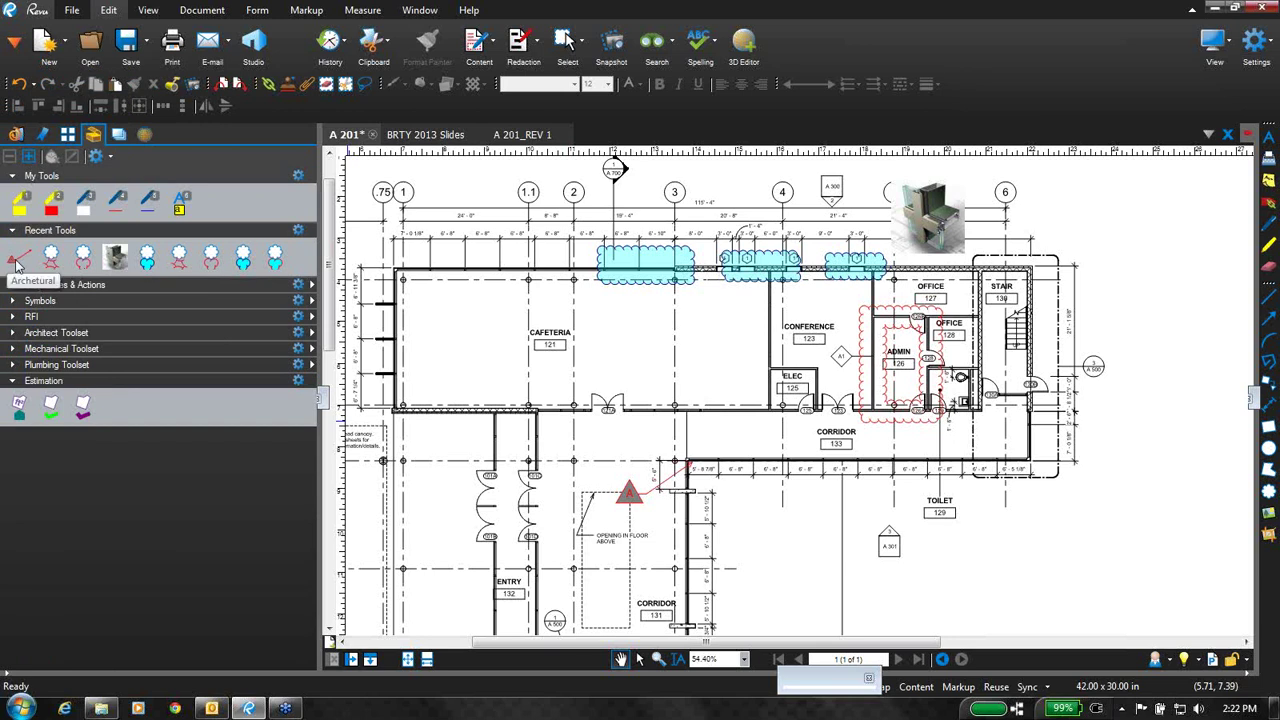
- Place a copy of the recently used triangle callout A just below the lower "Opening in floor above" note, south of the stair
scroll(425, 446, "down", 1)
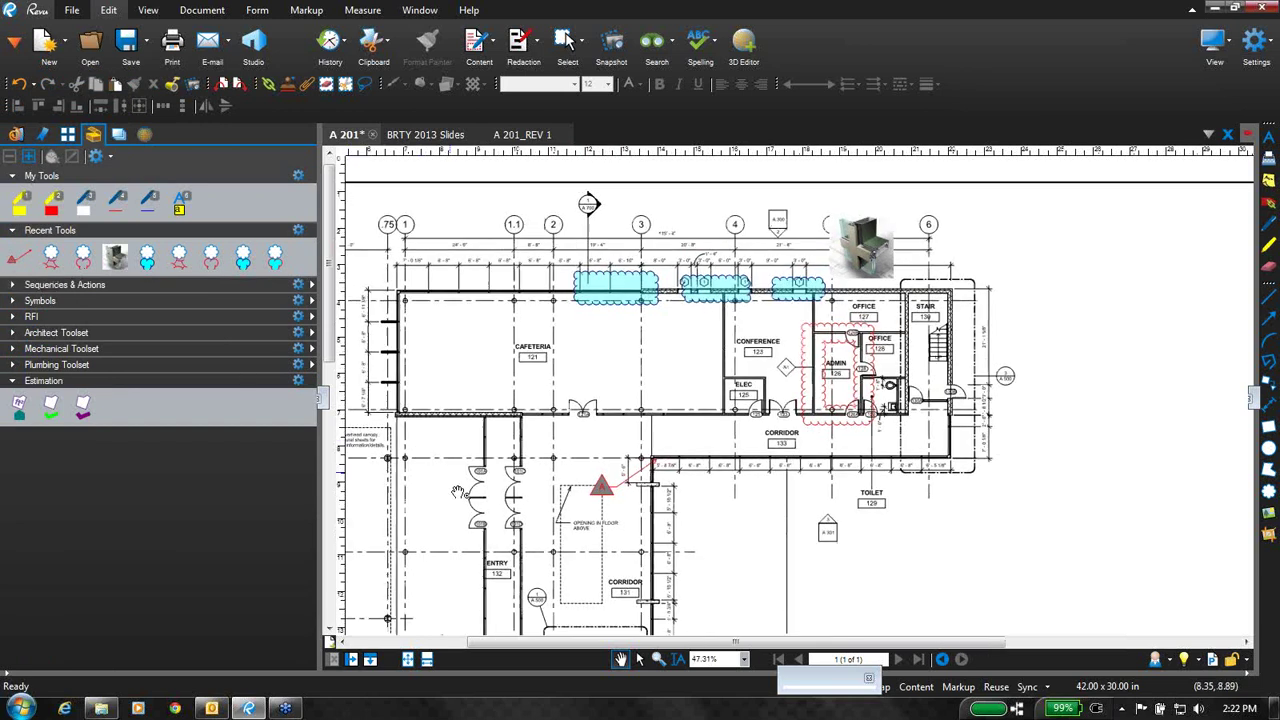
left_click_drag(457, 492, 460, 343)
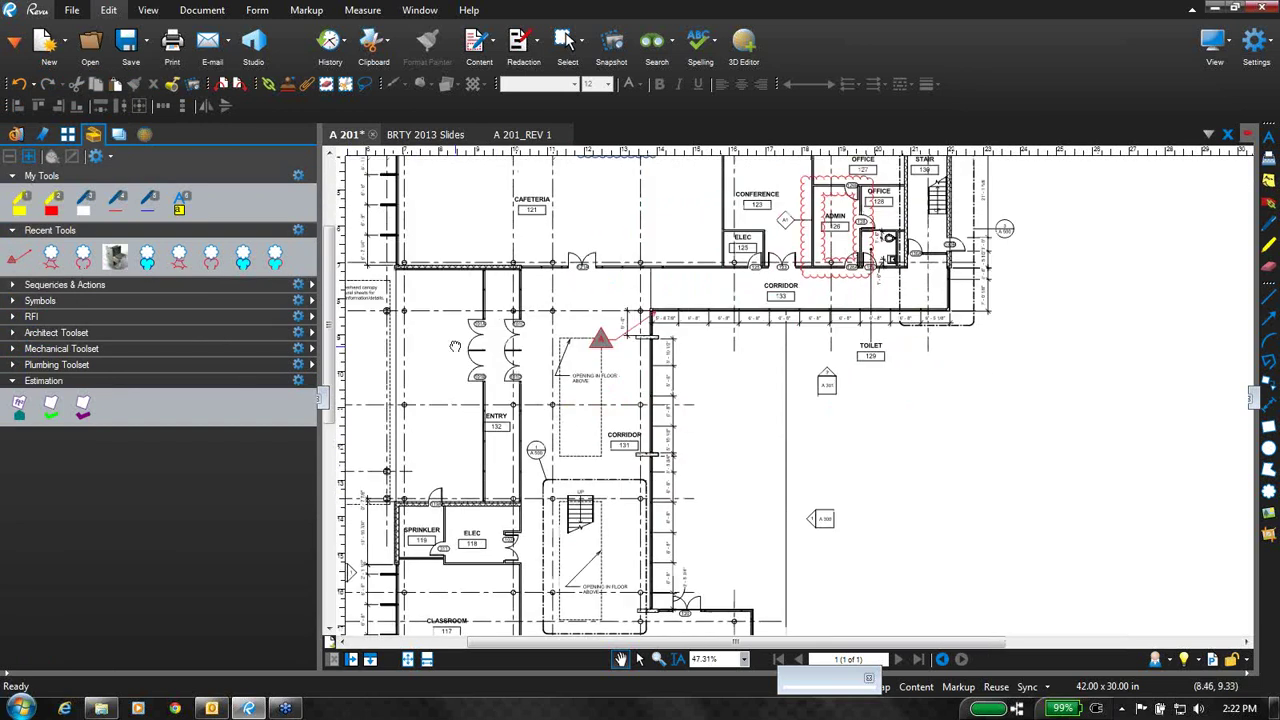
left_click(17, 260)
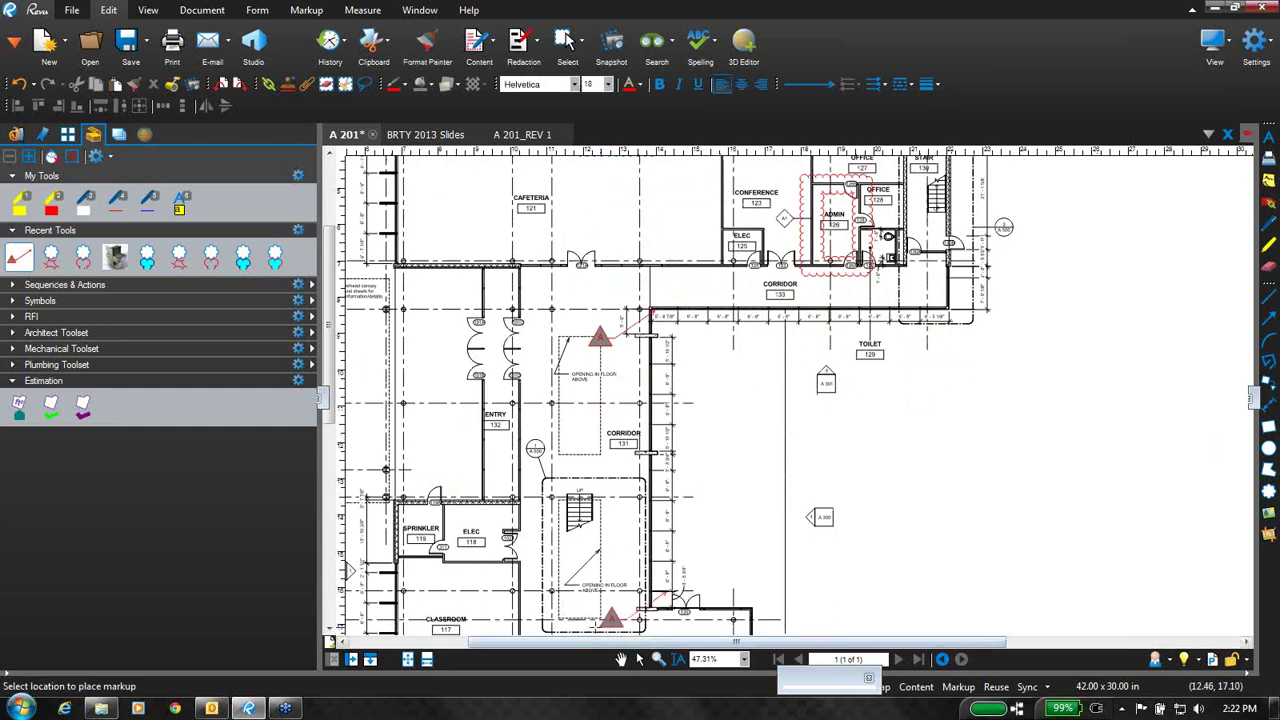
left_click(590, 618)
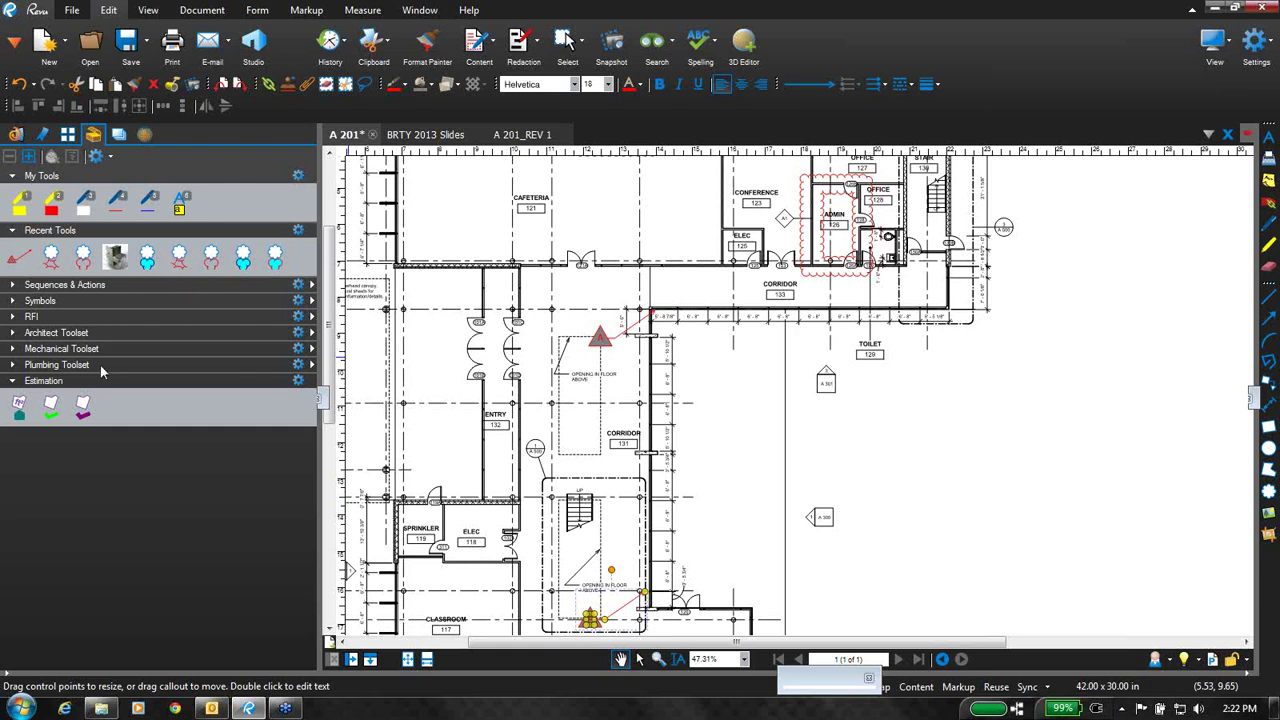
- Collapse the Estimation tool set and expand the Architect, Mechanical and Plumbing tool sets to view their stored markups
left_click(13, 381)
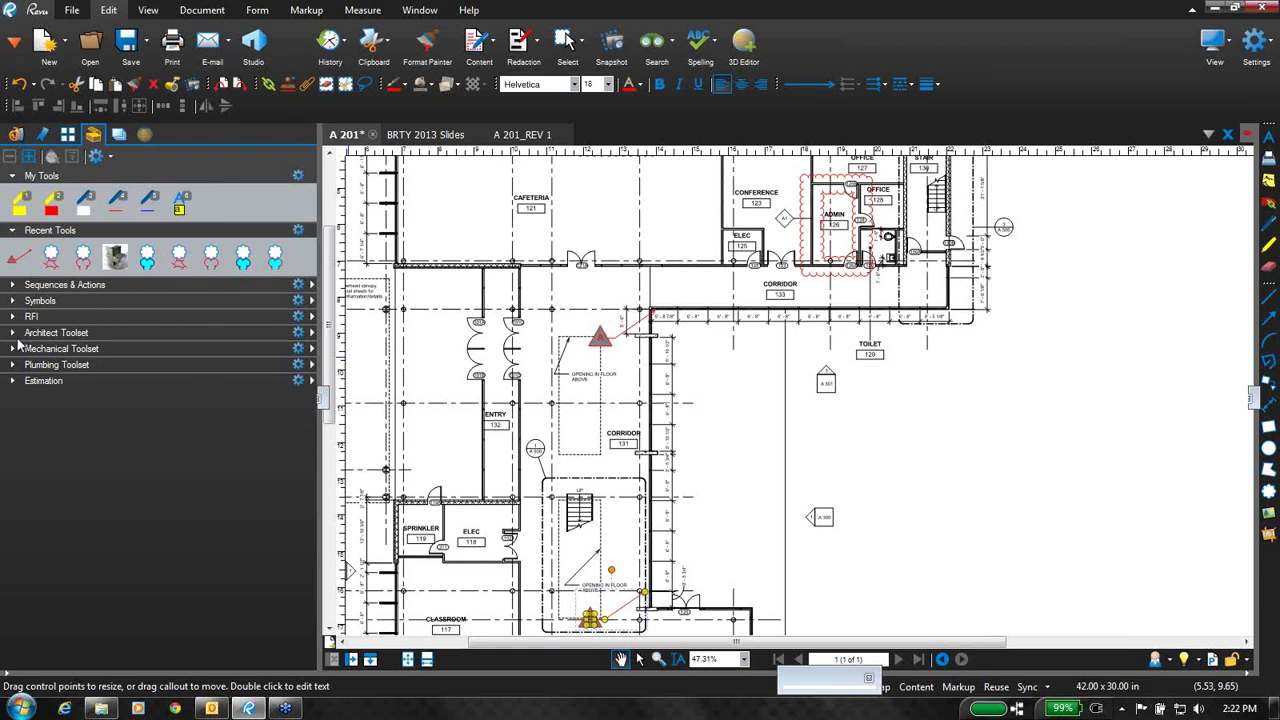
left_click(13, 334)
left_click(13, 388)
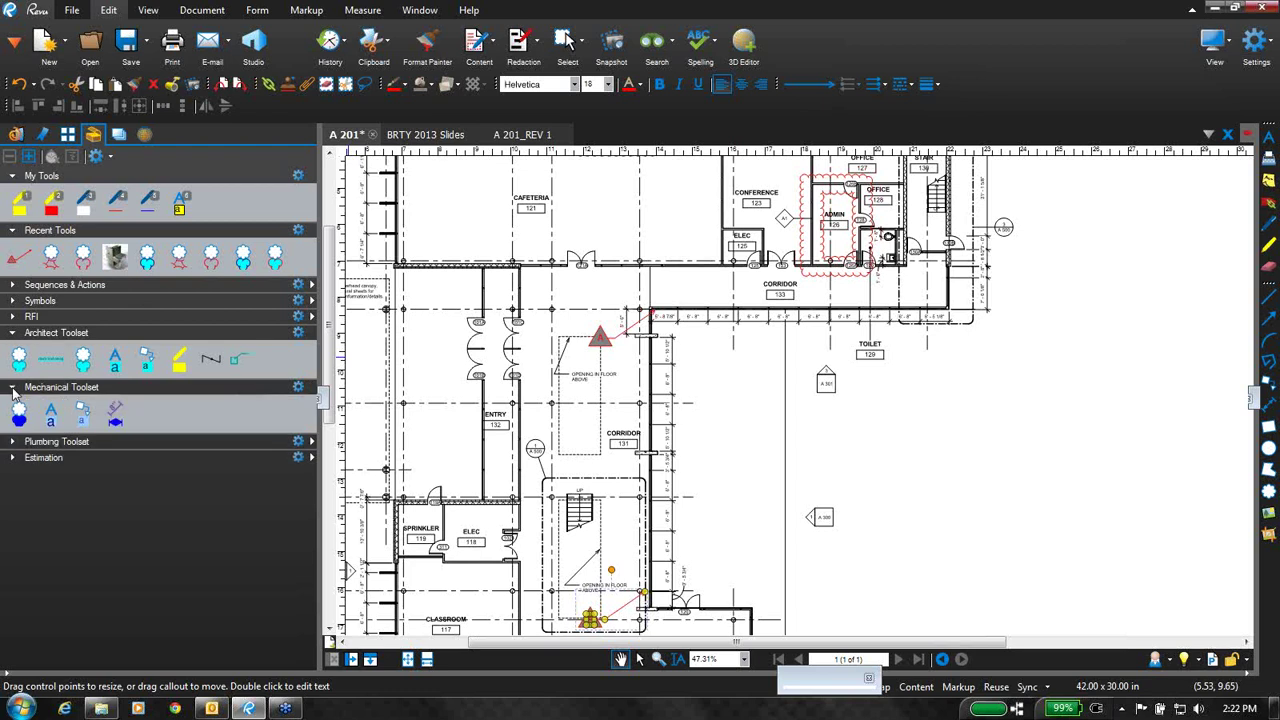
left_click(13, 442)
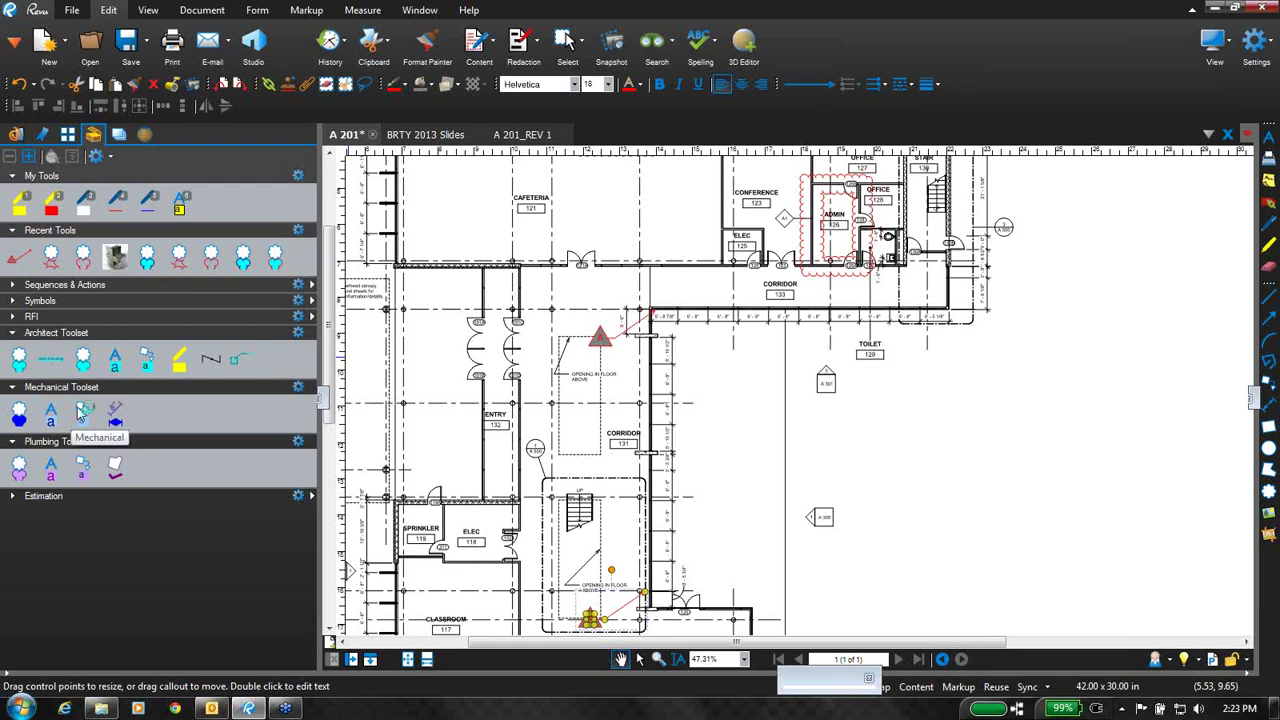
- Hide the Tool Chest and show the list of all markups on the plan
left_click(324, 400)
scroll(662, 420, "down", 3)
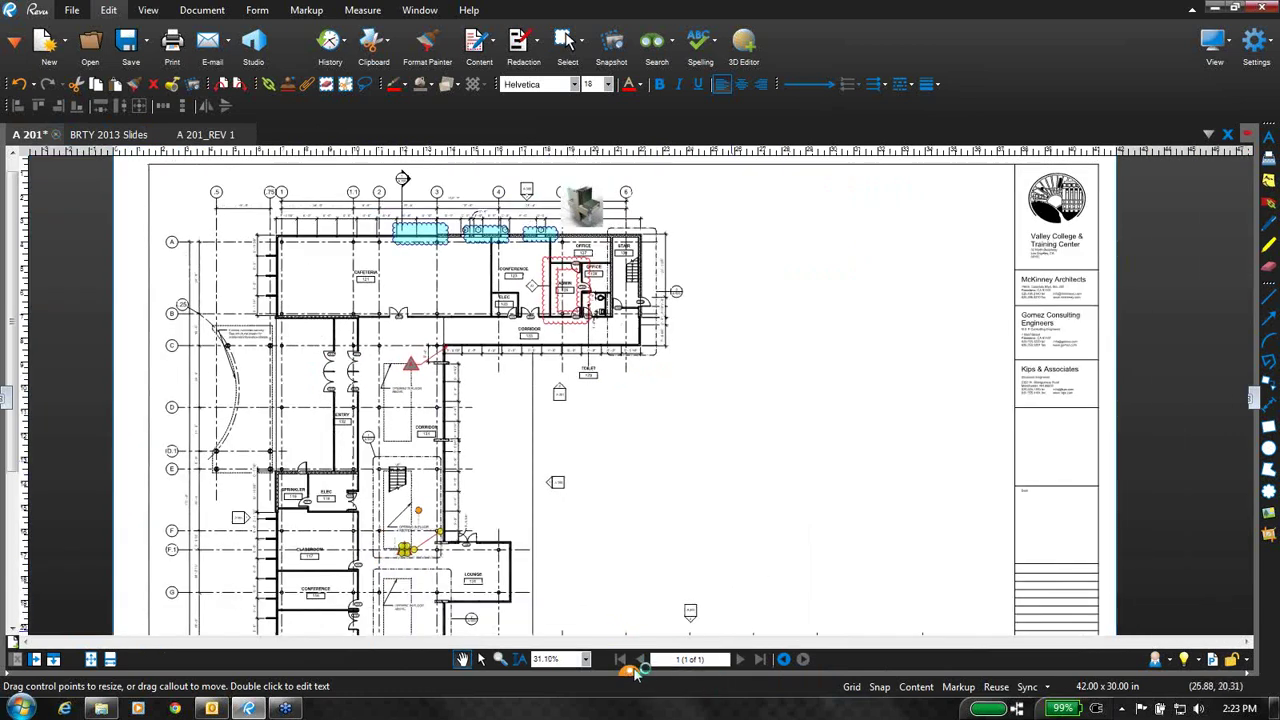
left_click(636, 676)
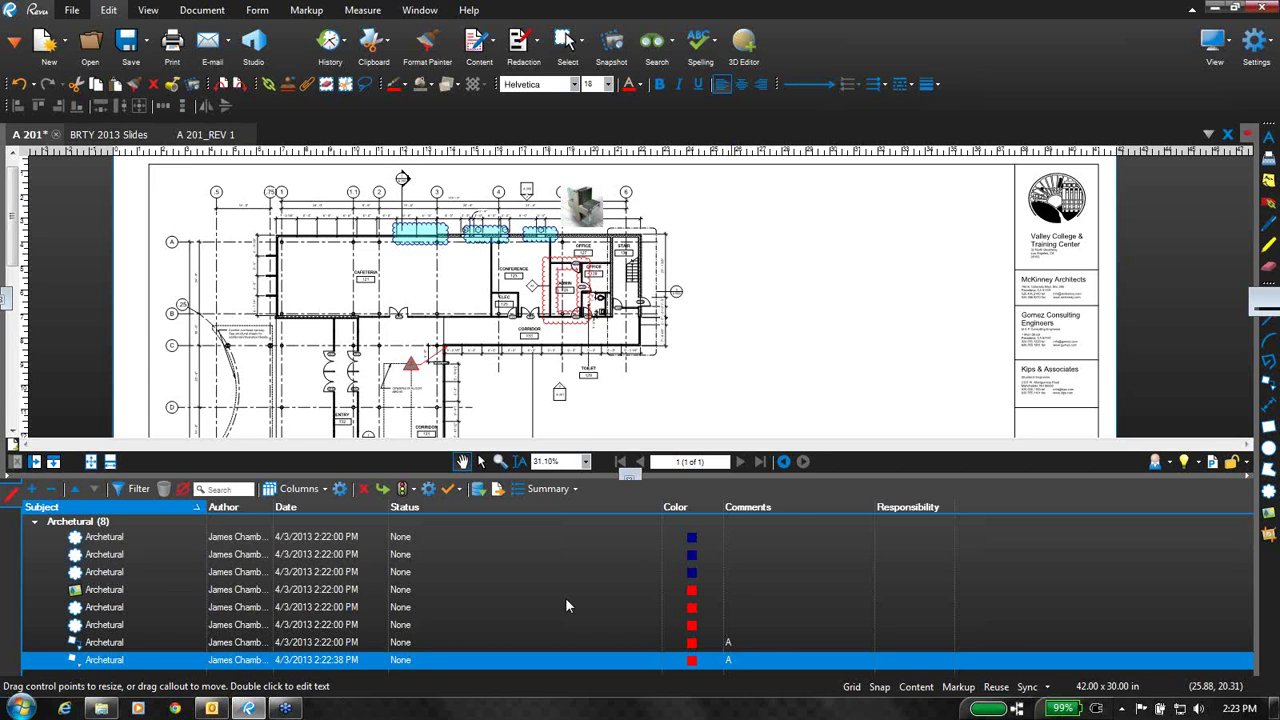
- Examine how listed markups correspond to the plan, selecting the blue clouds on the upper wall and the red cloud around Admin 126
left_click(258, 541)
left_click(258, 554)
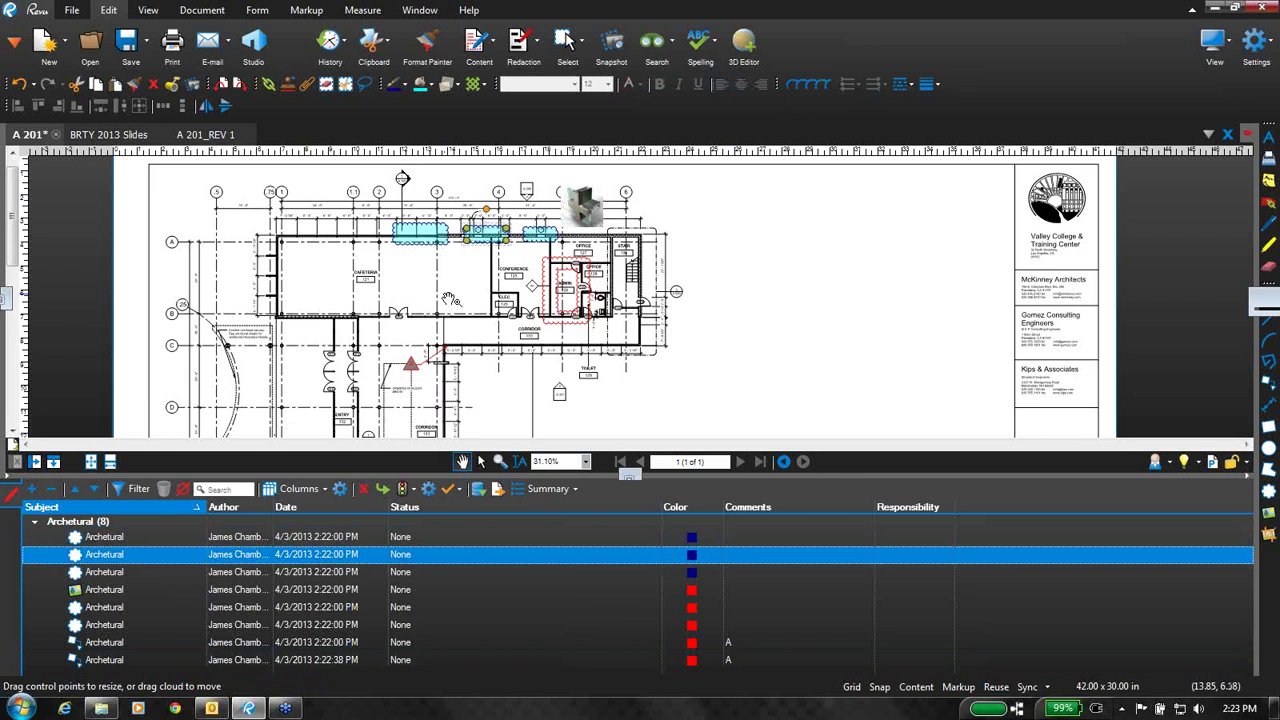
scroll(448, 299, "up", 3)
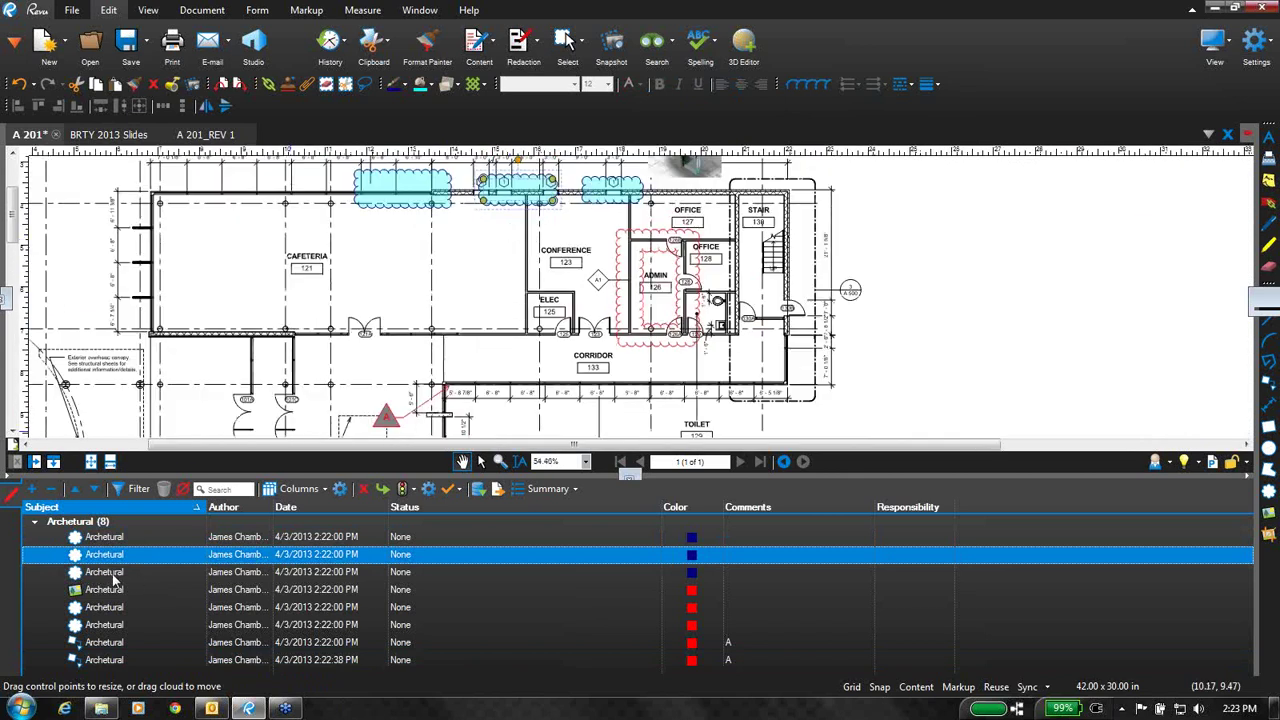
left_click(113, 575)
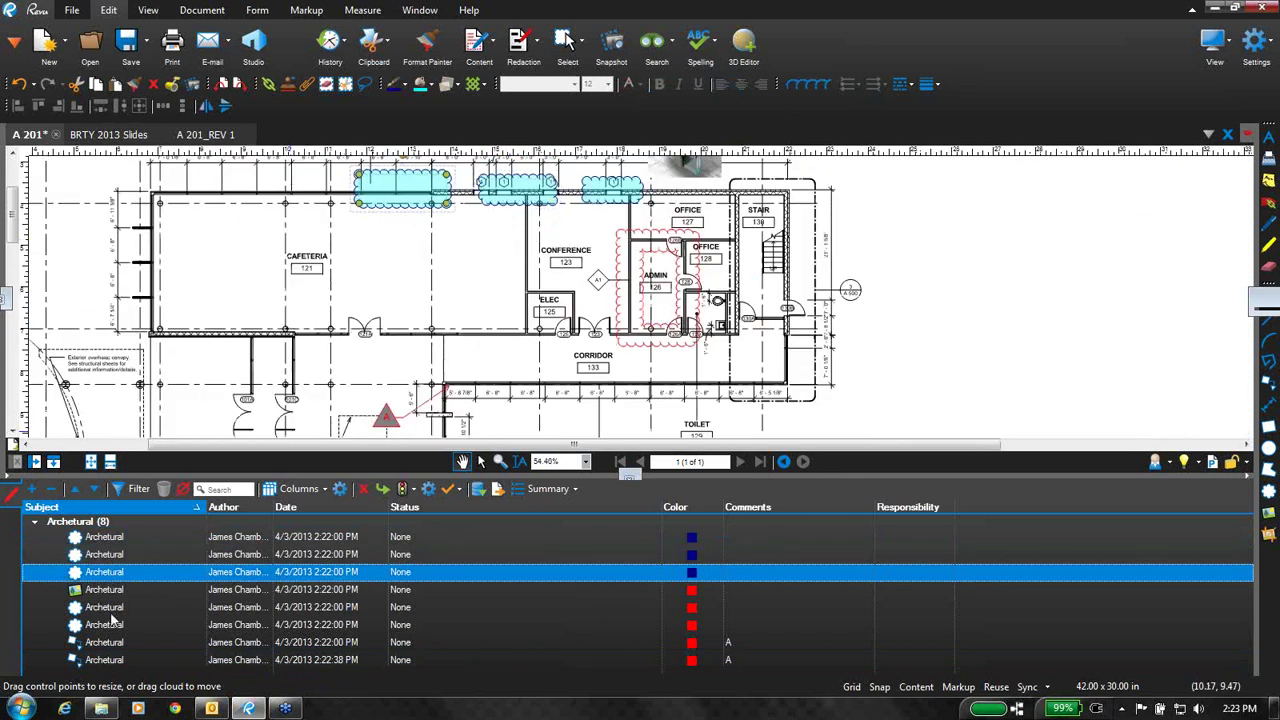
left_click(107, 609)
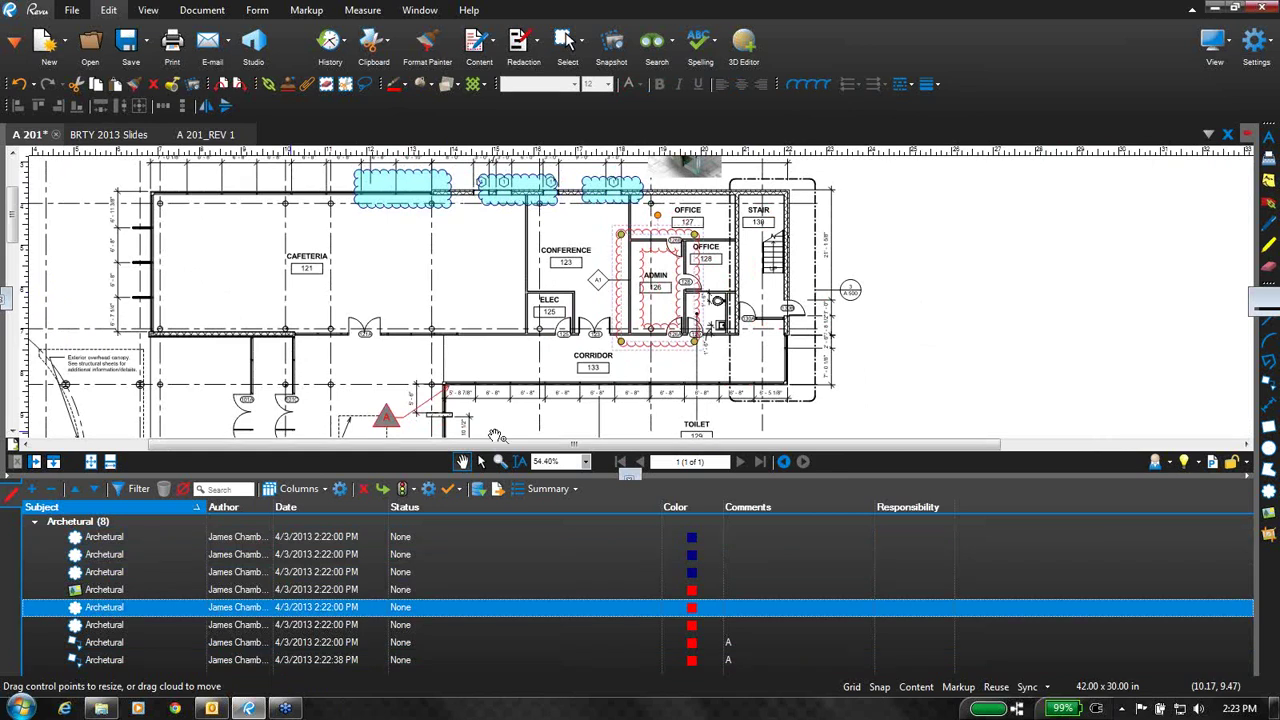
left_click(604, 189)
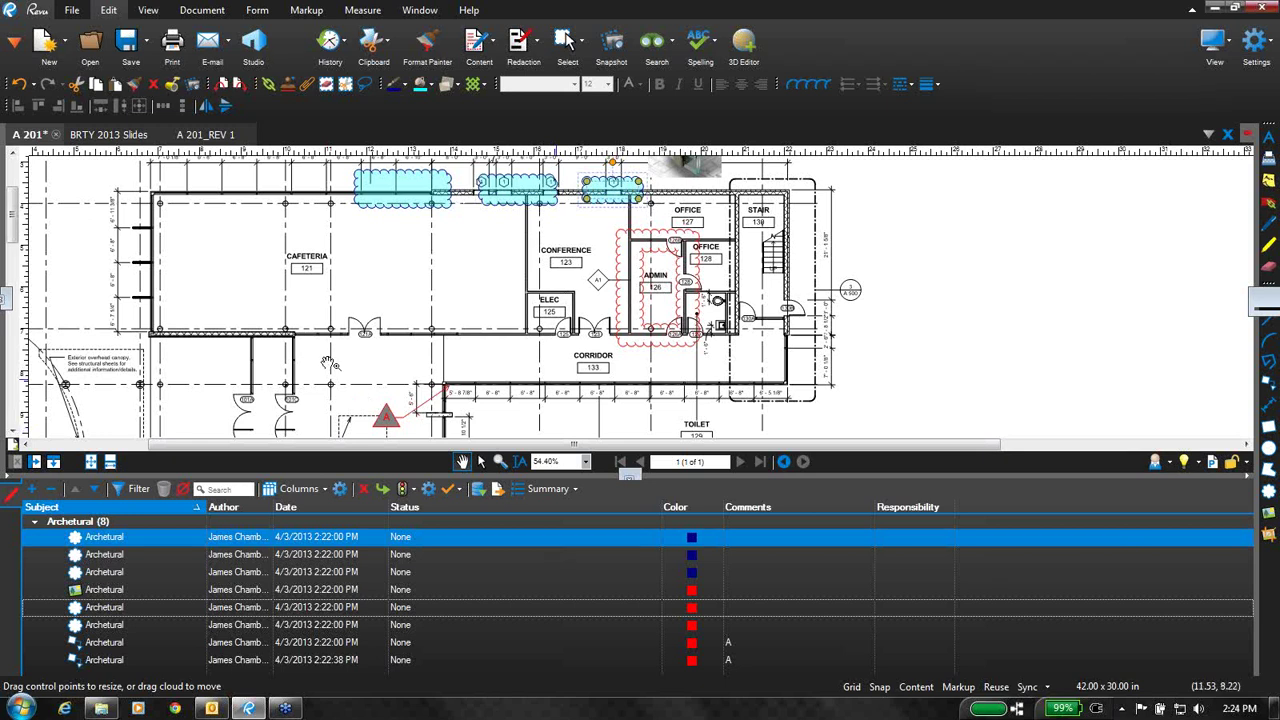
- Import the markups from the A 201 Electrical, Mechanical and Plumbing comments files in the Import Comments folder
left_click(95, 463)
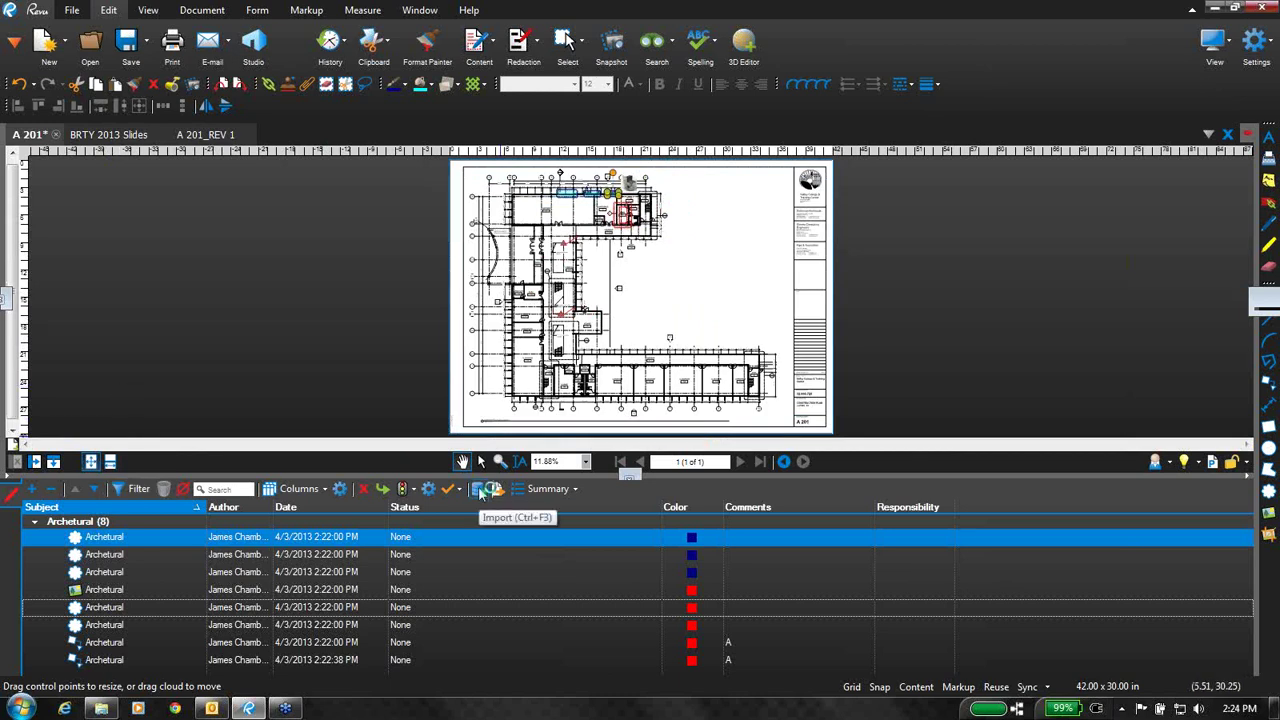
key("ctrl+F3")
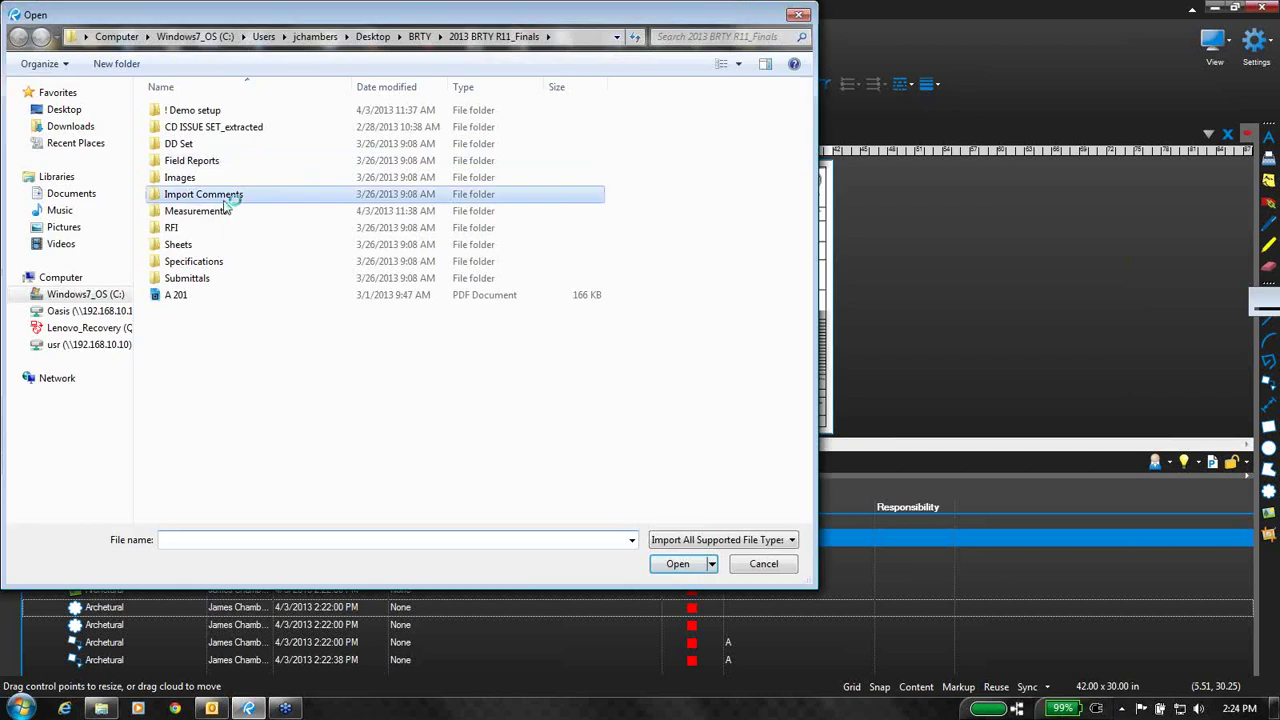
double_click(232, 194)
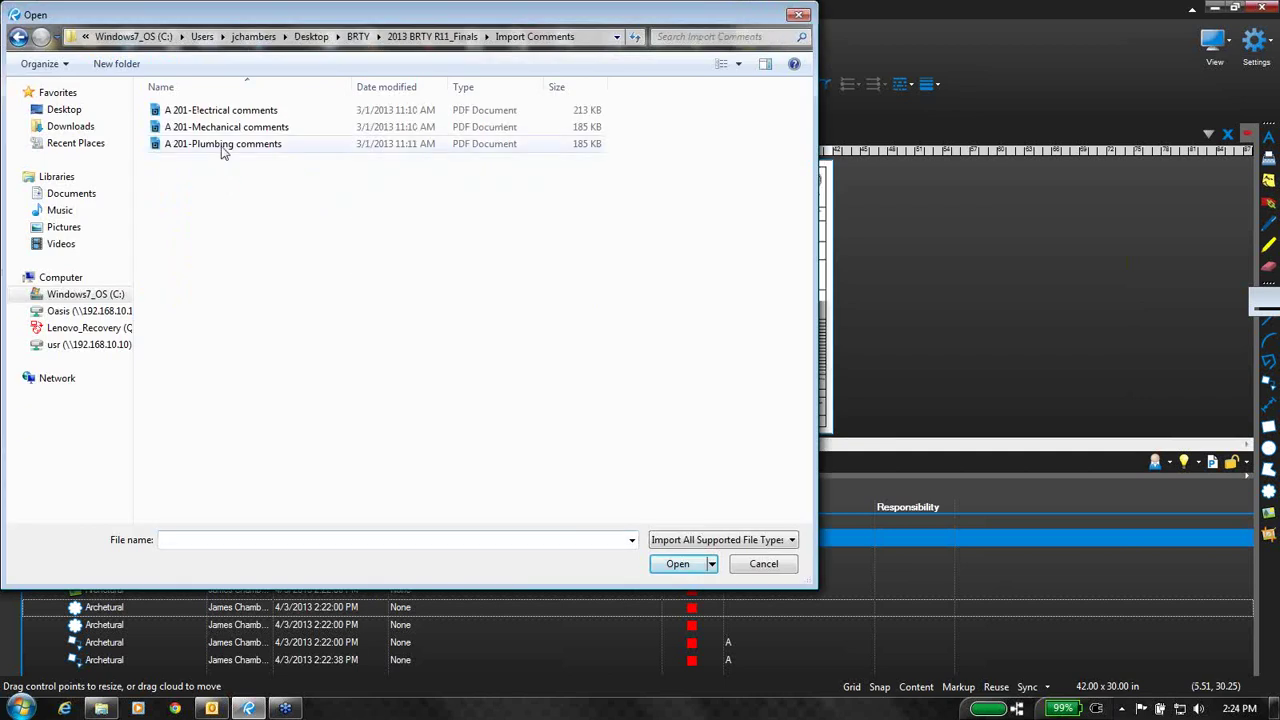
left_click(229, 111)
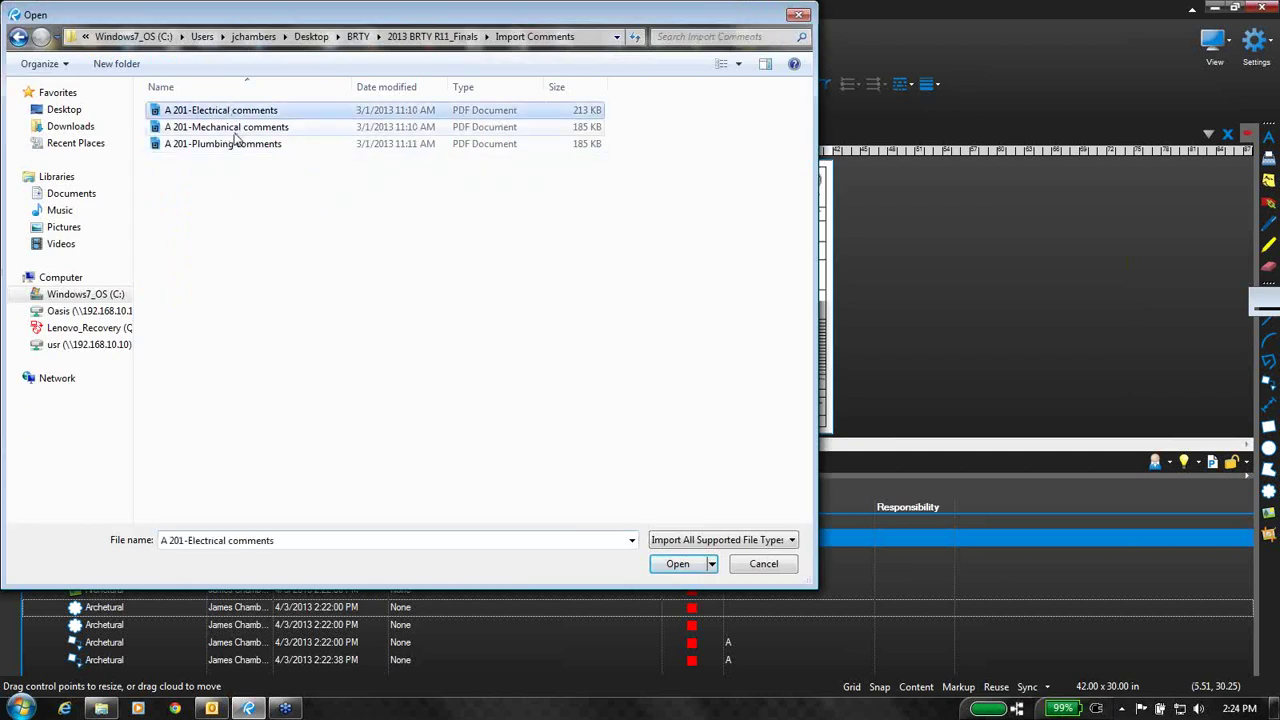
left_click(235, 128, "ctrl")
left_click(229, 143, "ctrl")
left_click(705, 565)
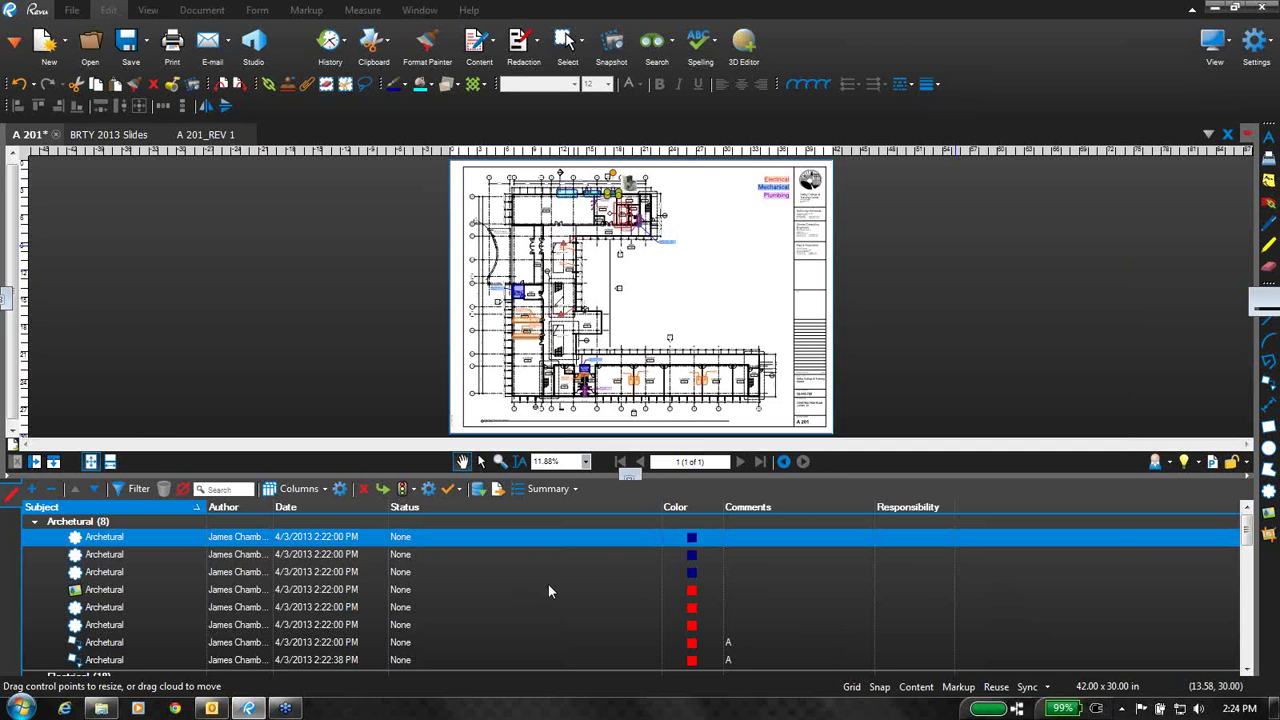
- Review the imported comments and filter the markups list by subject to show only Mechanical
scroll(547, 591, "down", 10)
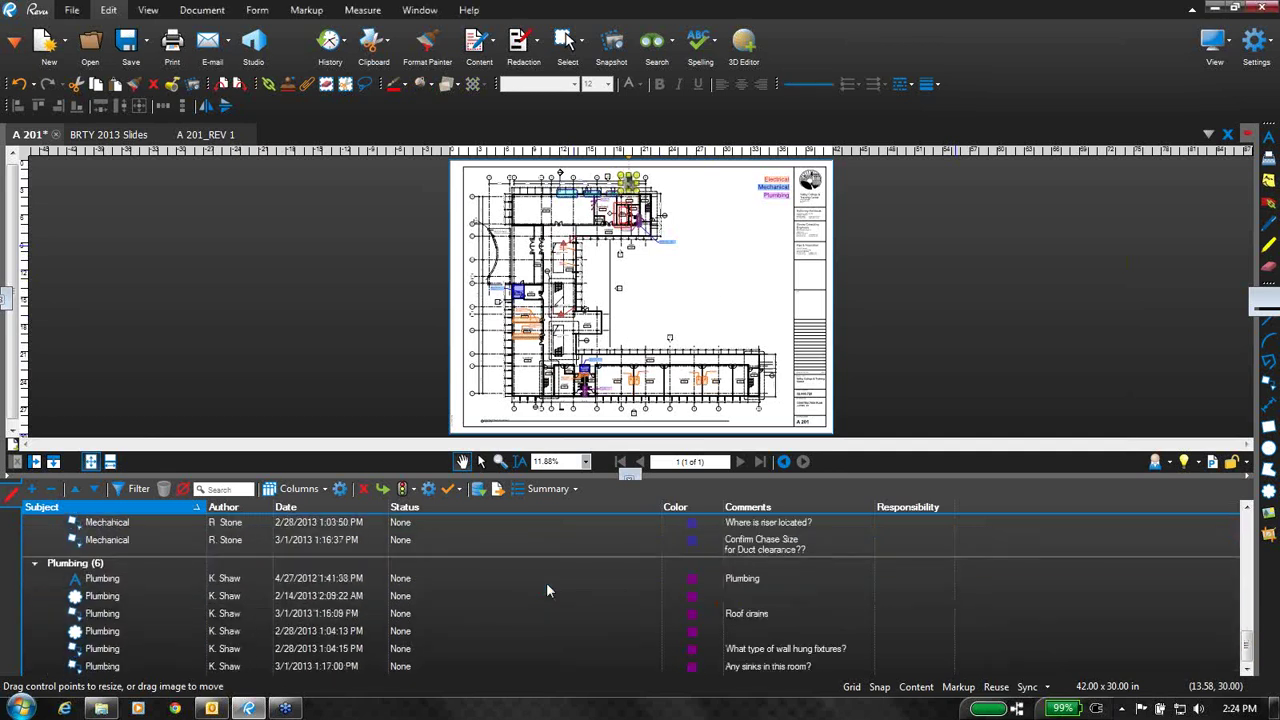
scroll(547, 591, "up", 5)
scroll(547, 590, "up", 3)
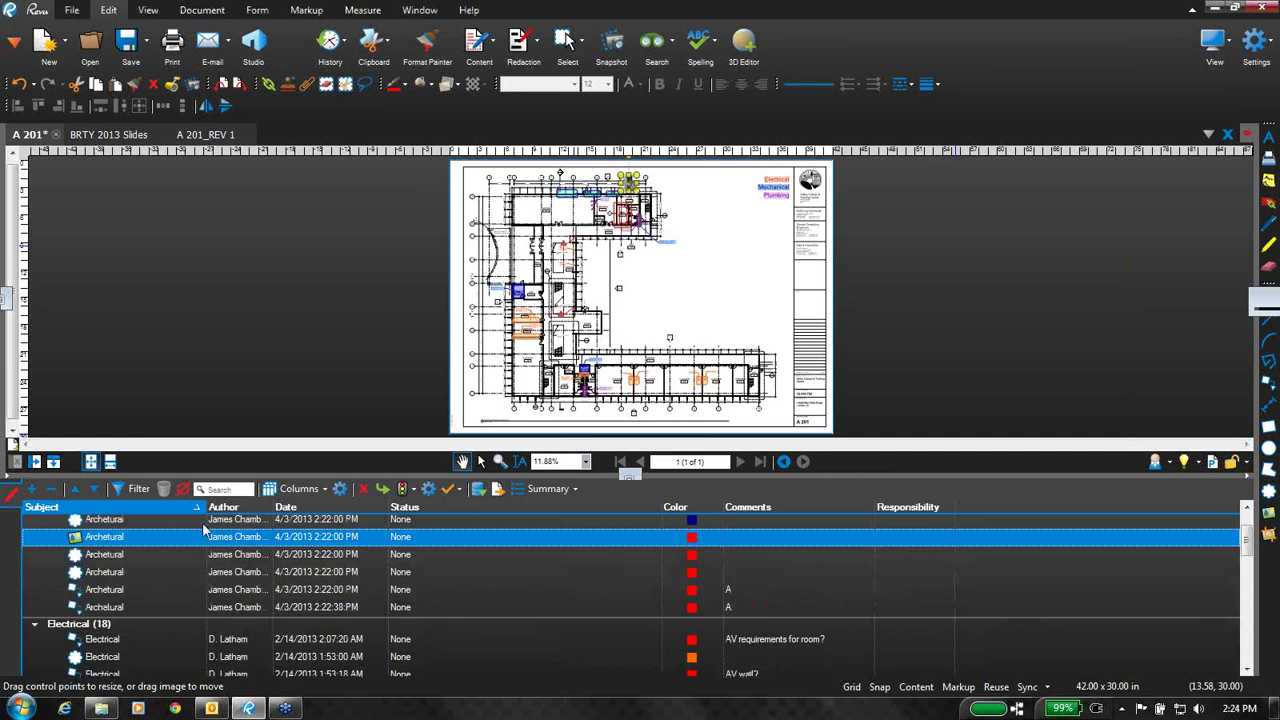
scroll(214, 531, "up", 1)
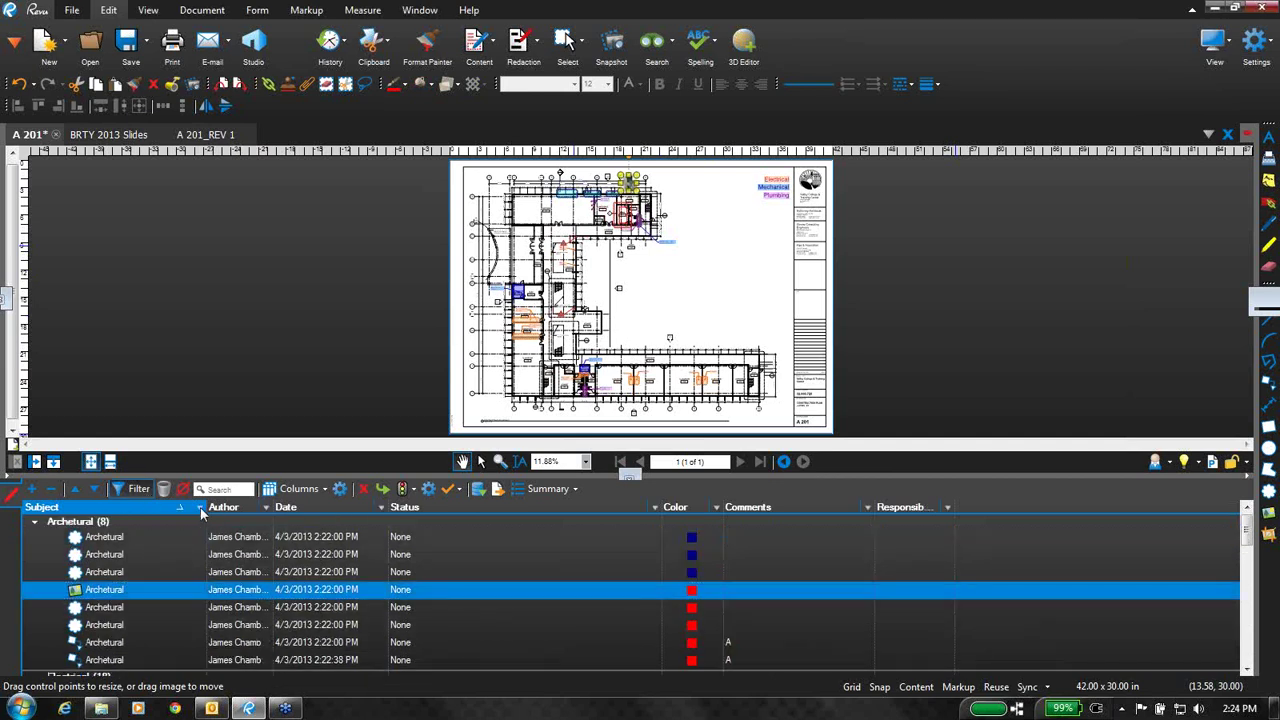
left_click(201, 508)
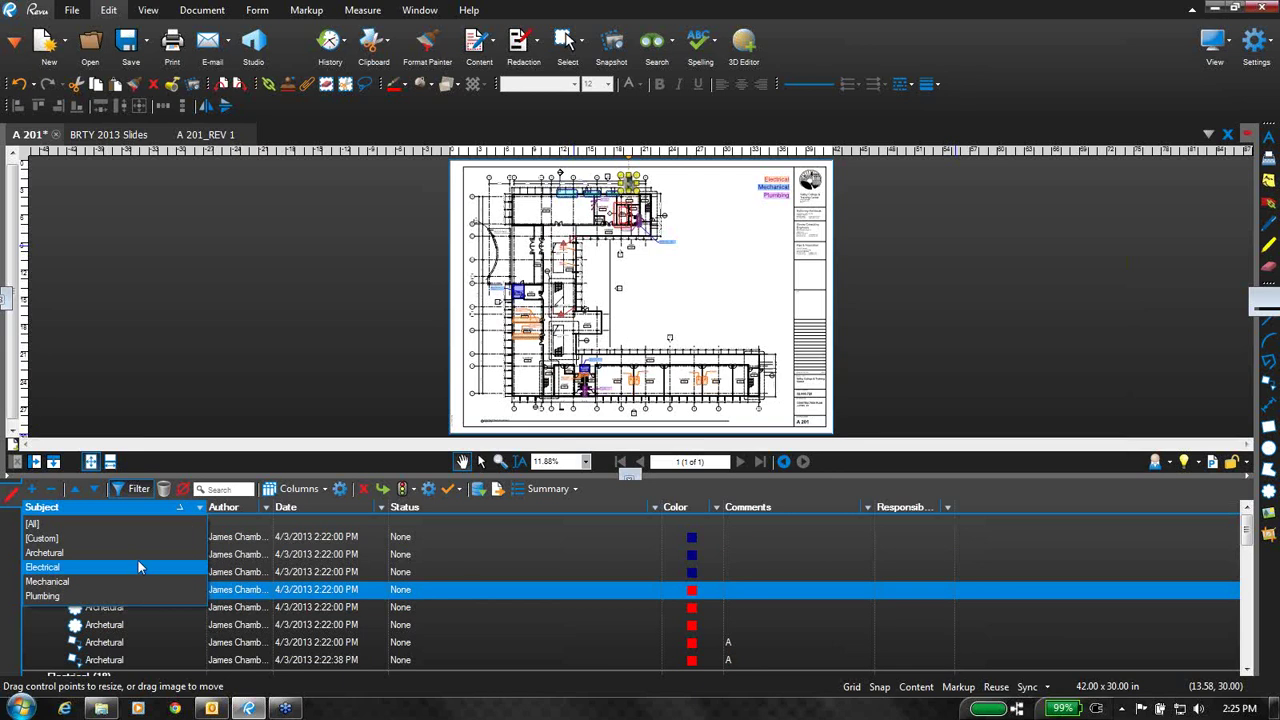
left_click(103, 581)
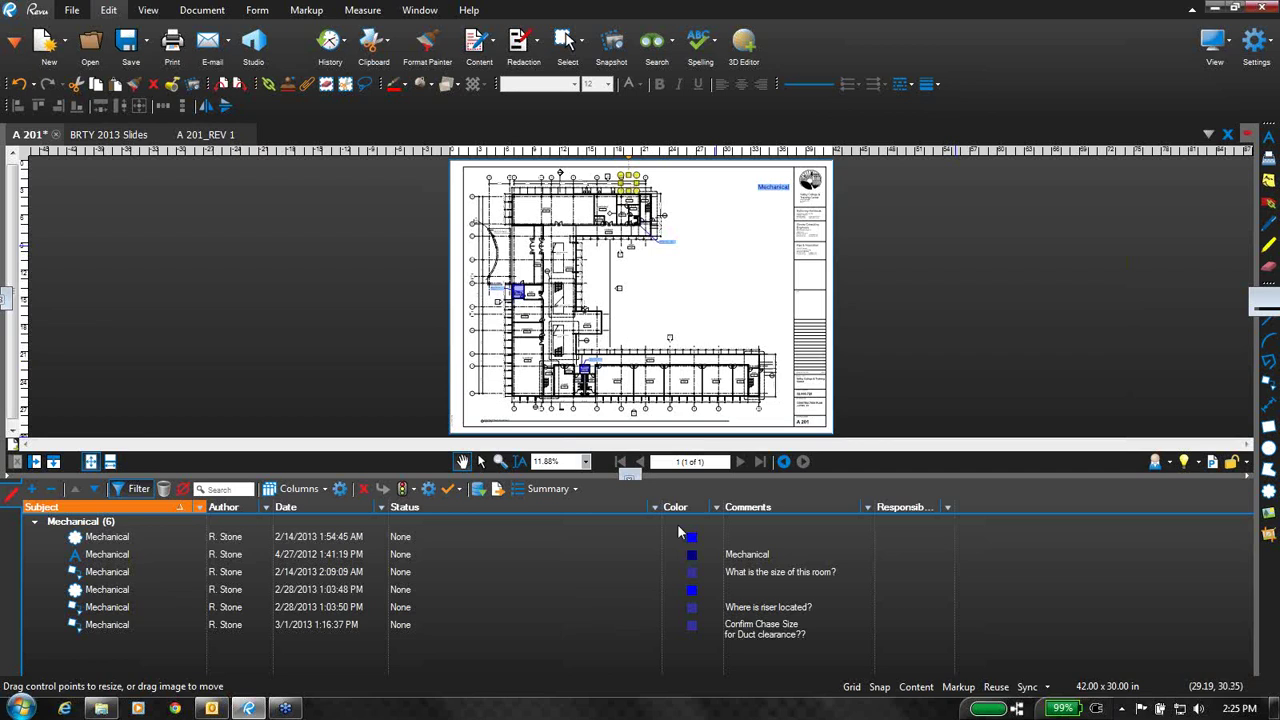
- Assign a responsible person to the "Mechanical" text, the 2/28/2013 cloud and the "What is the size of this room?" callout
left_click(906, 556)
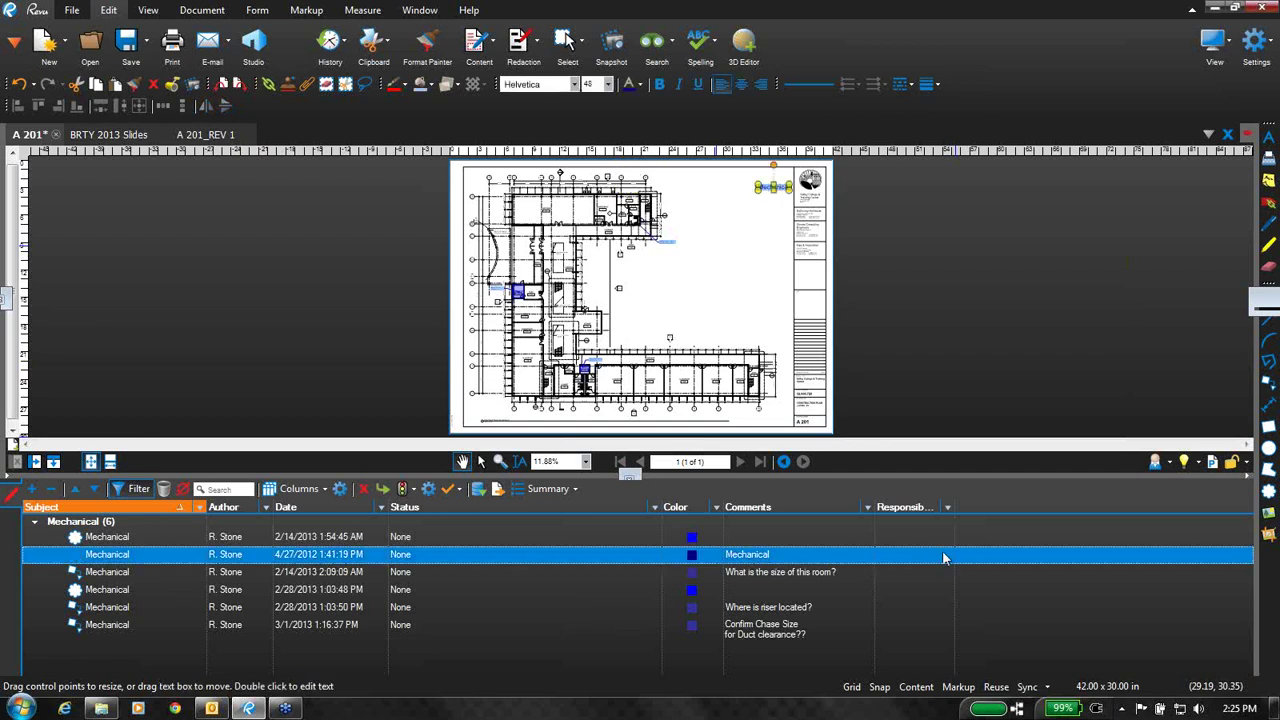
left_click(944, 558)
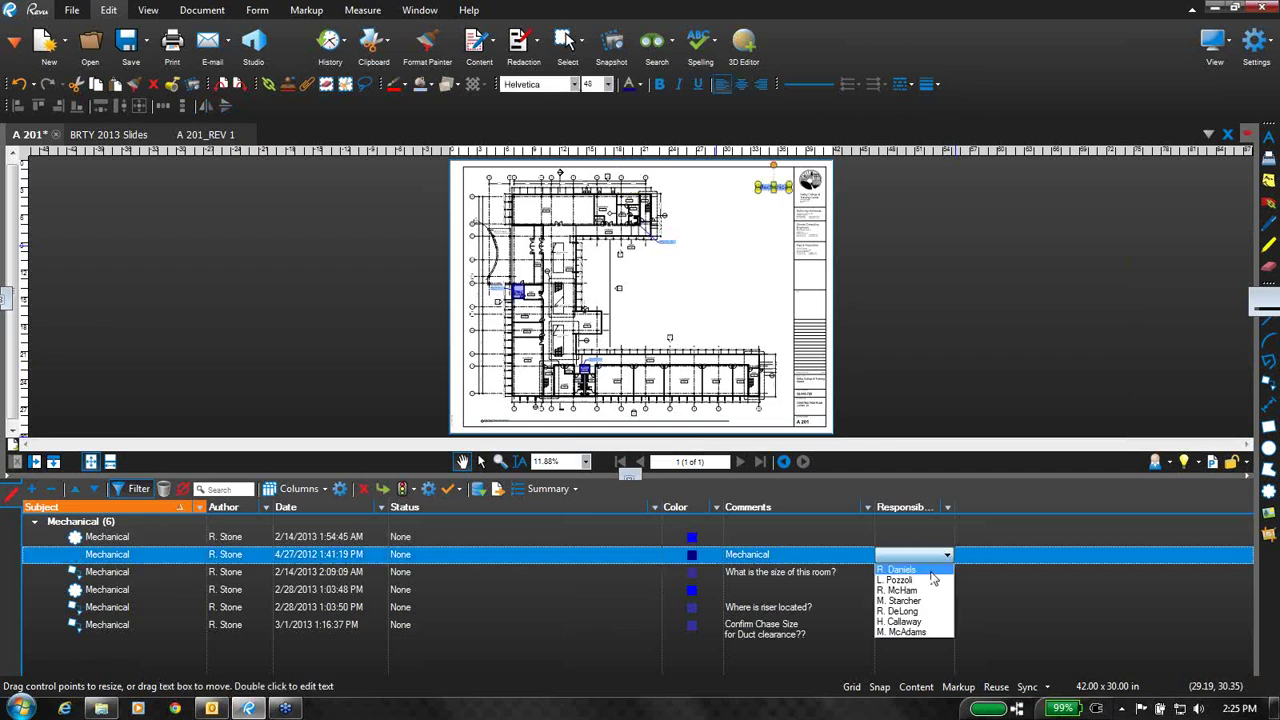
left_click(915, 631)
left_click(905, 588)
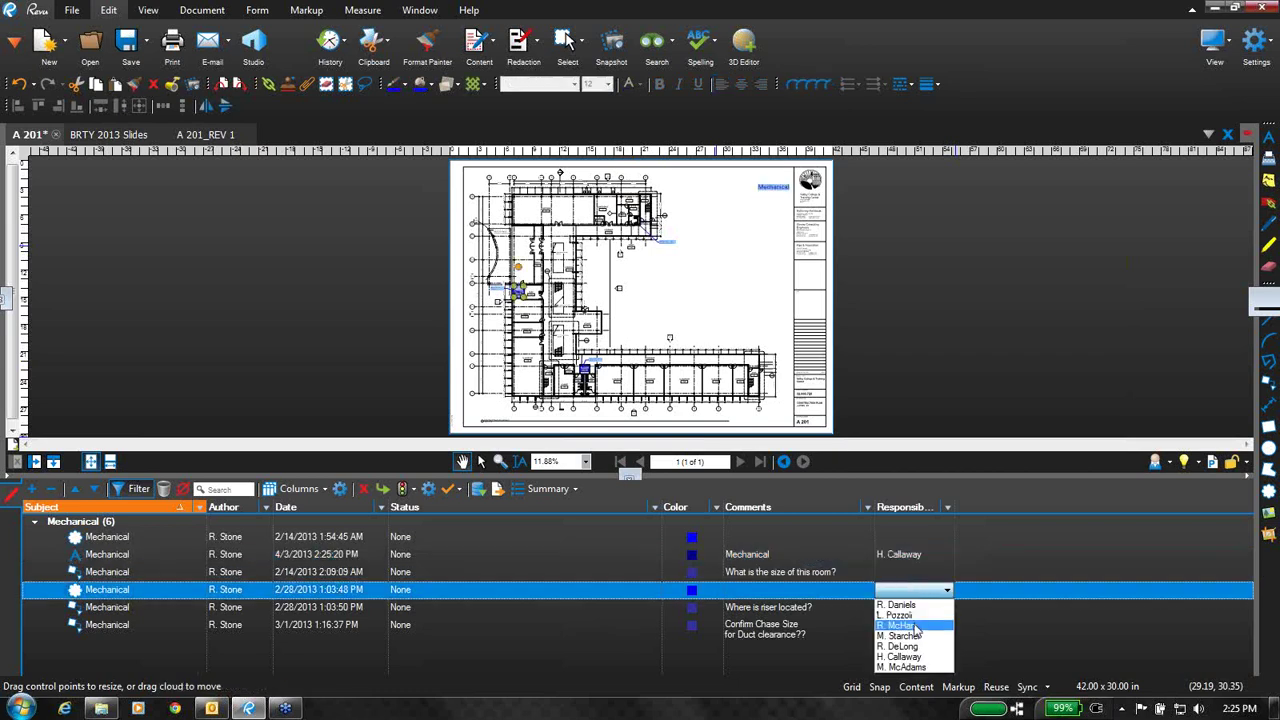
left_click(913, 605)
left_click(898, 572)
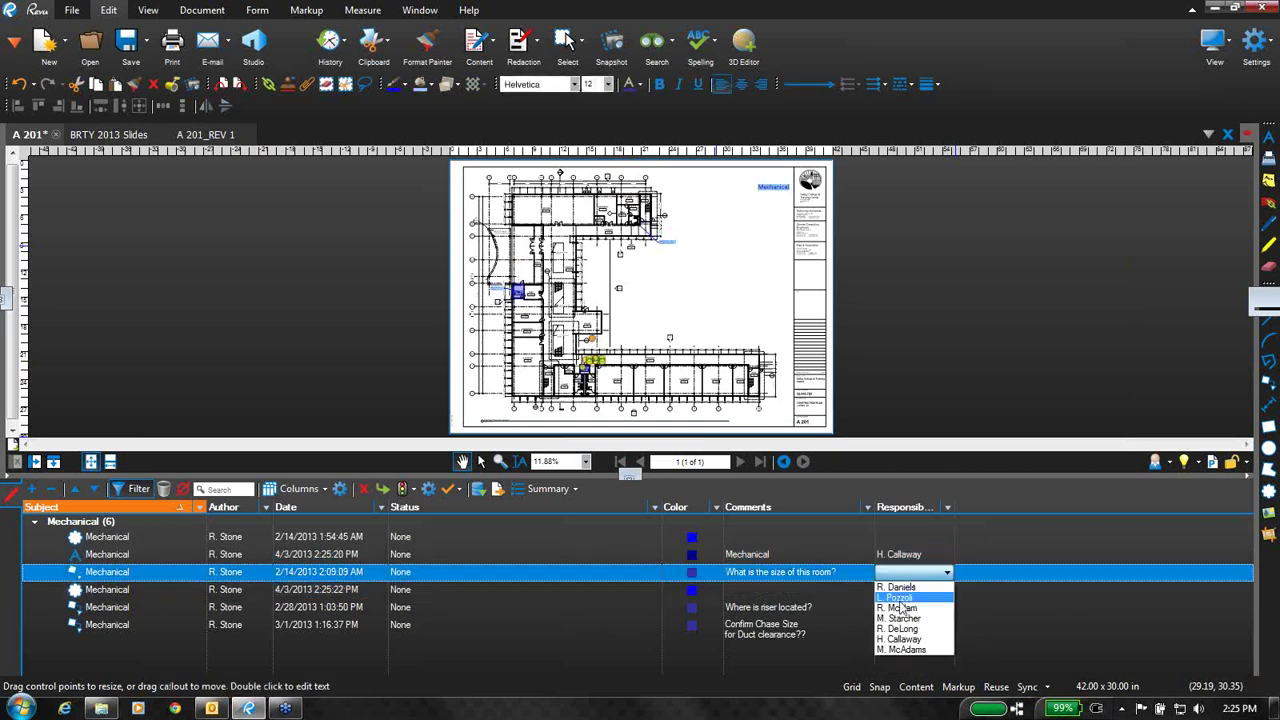
left_click(895, 598)
- Assign a responsible person to the room size, "Where is riser located?" and "Confirm Chase Size for Duct clearance??" callouts
left_click(892, 604)
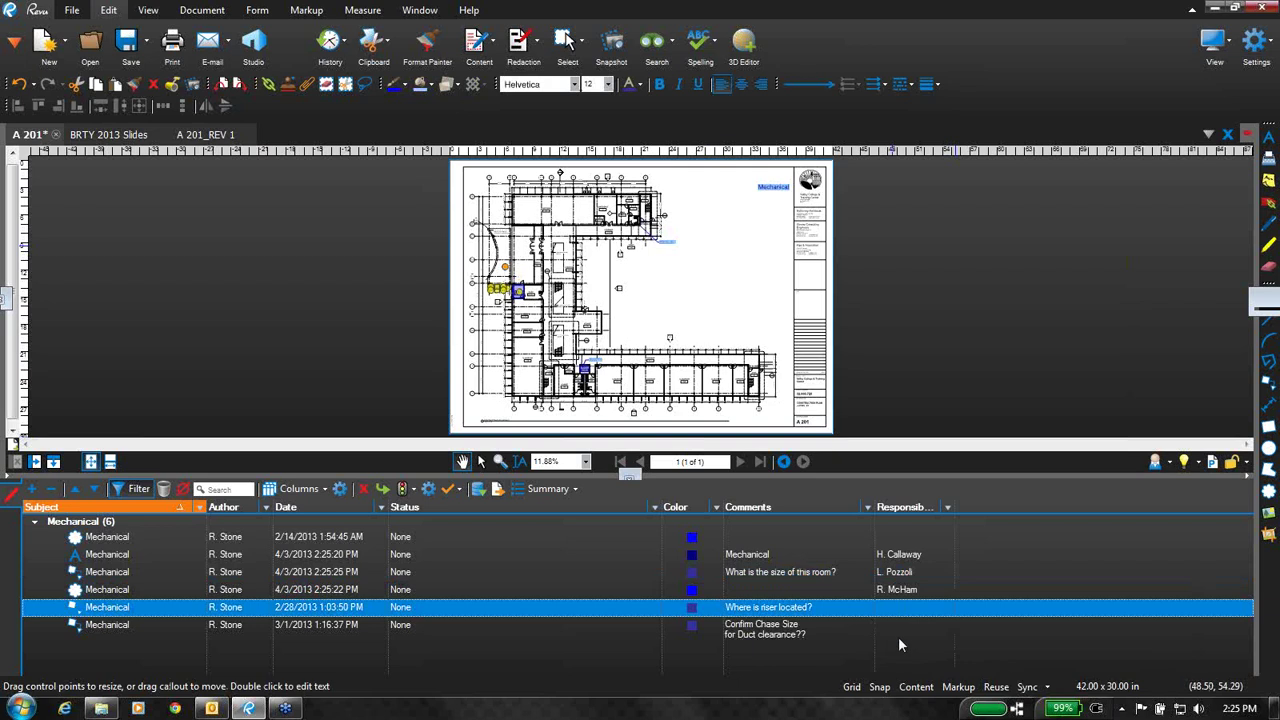
left_click(898, 636, "ctrl")
left_click(909, 605)
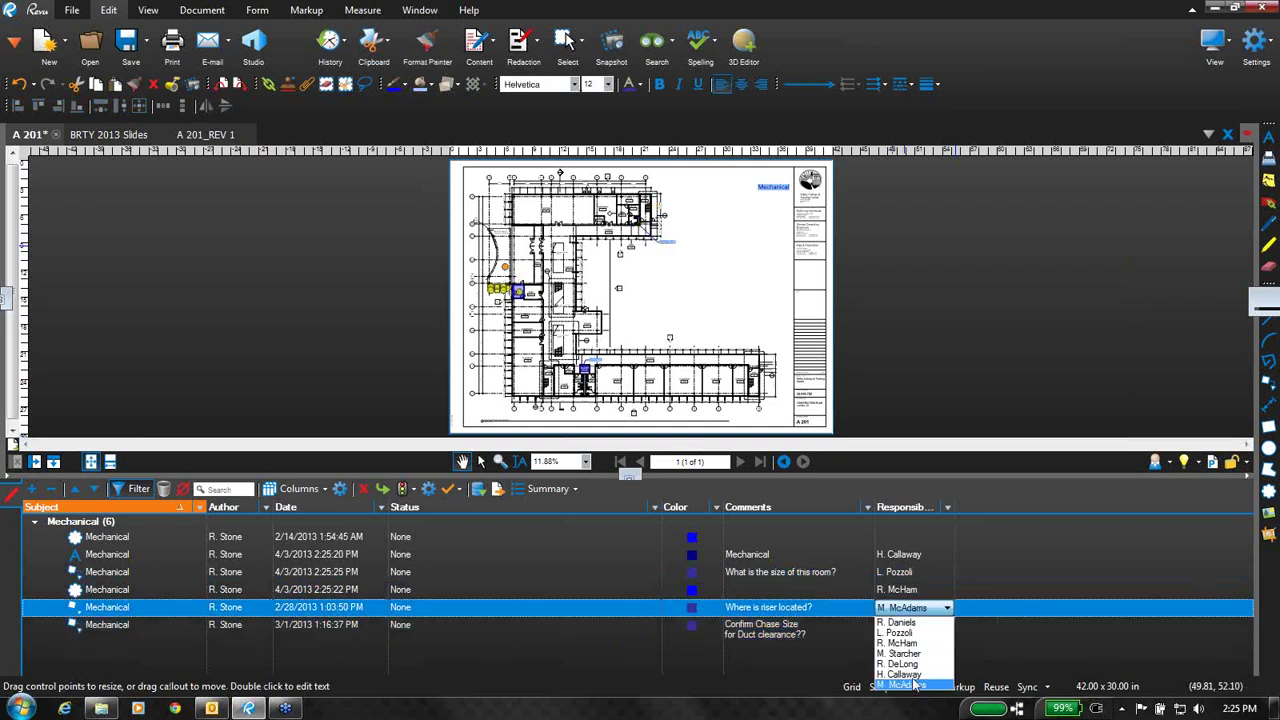
left_click(915, 684)
left_click(893, 629)
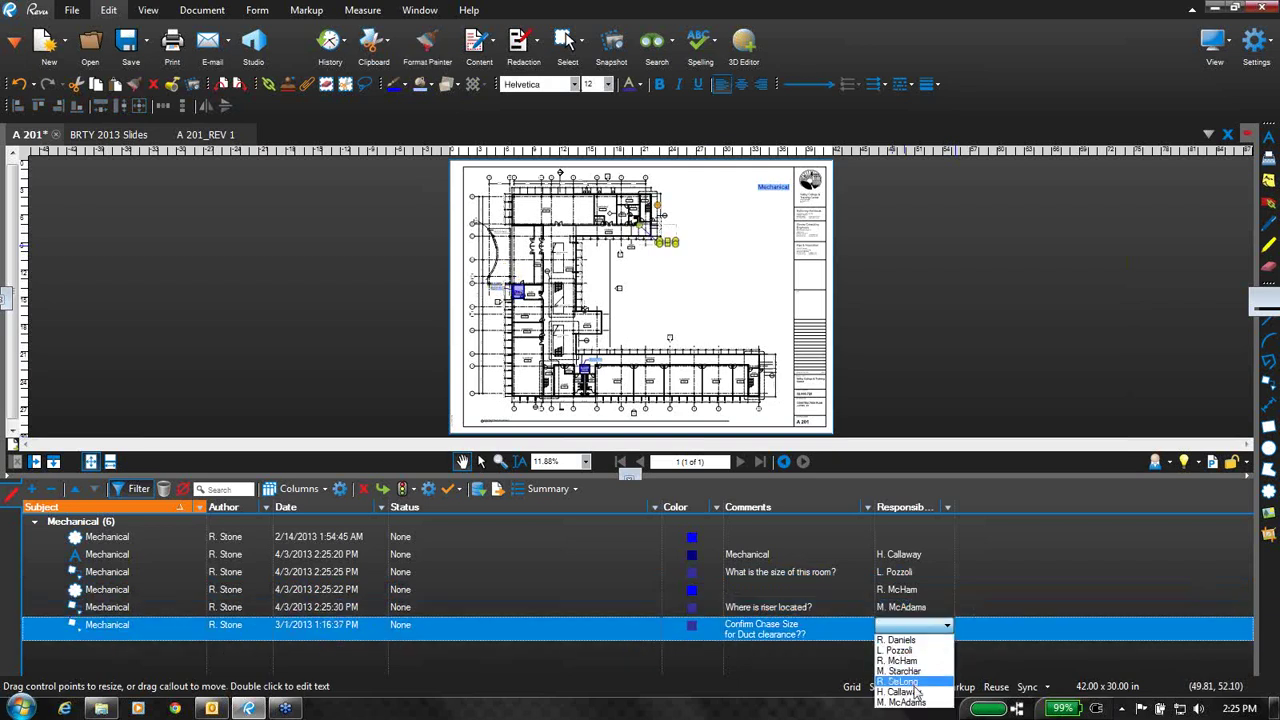
left_click(890, 658)
left_click(887, 649)
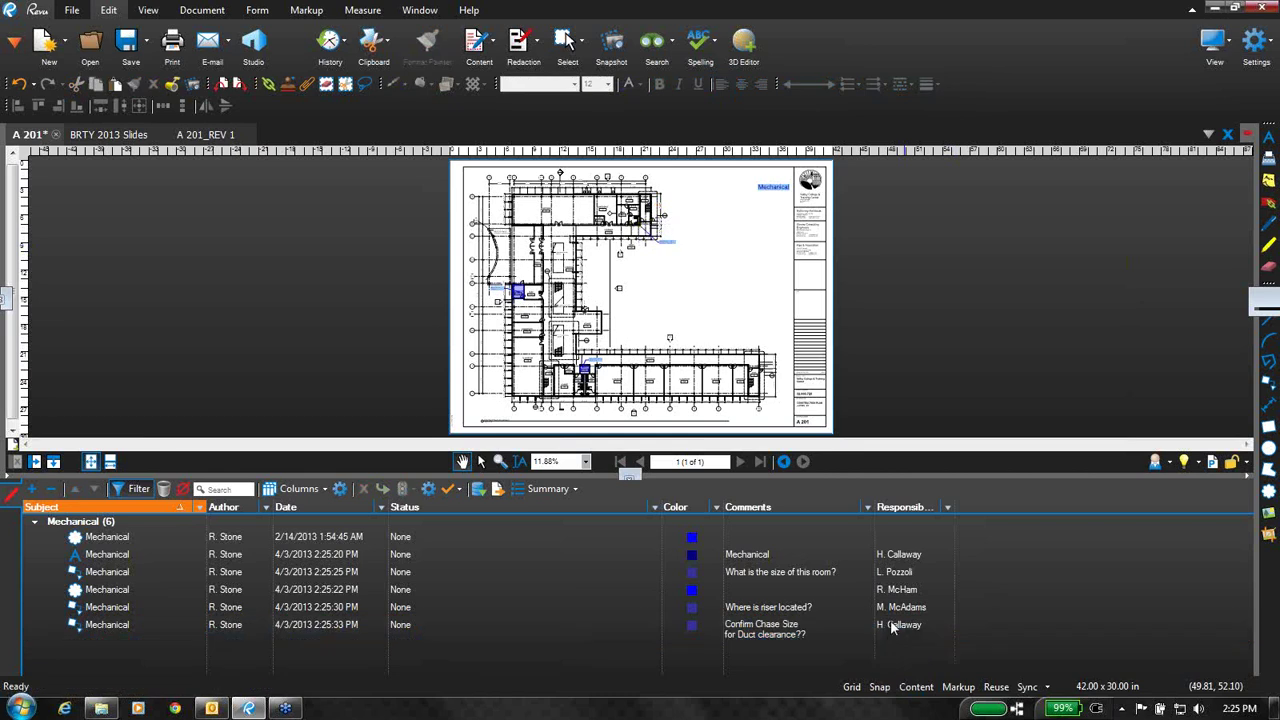
- Filter the markups to one responsible person and append a PDF summary titled "Task list" followed by that person's name
left_click(948, 508)
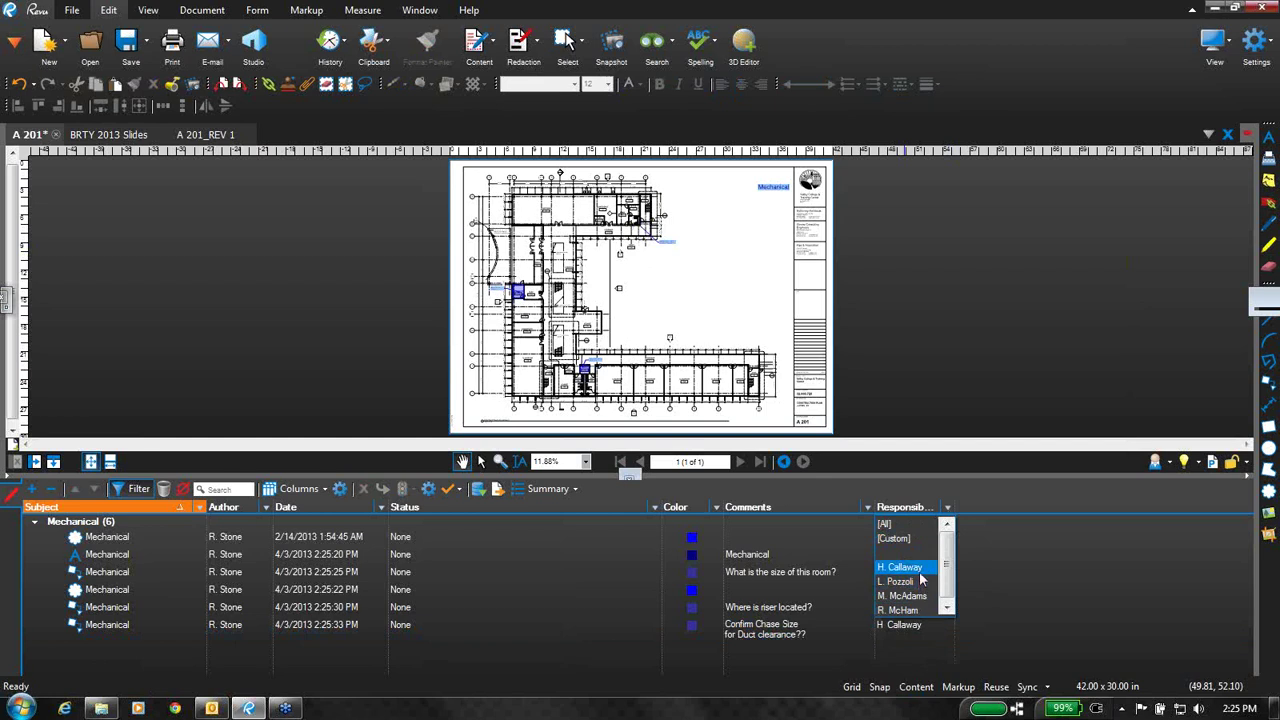
left_click(921, 572)
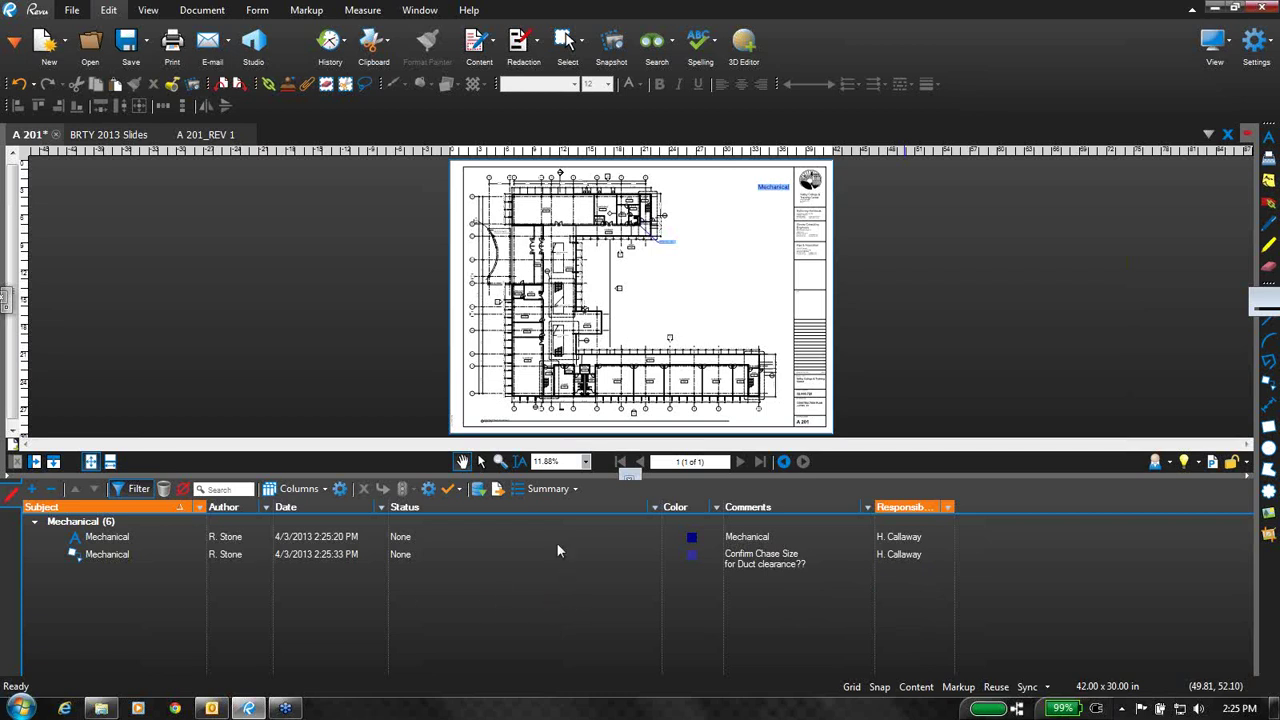
left_click(5, 308)
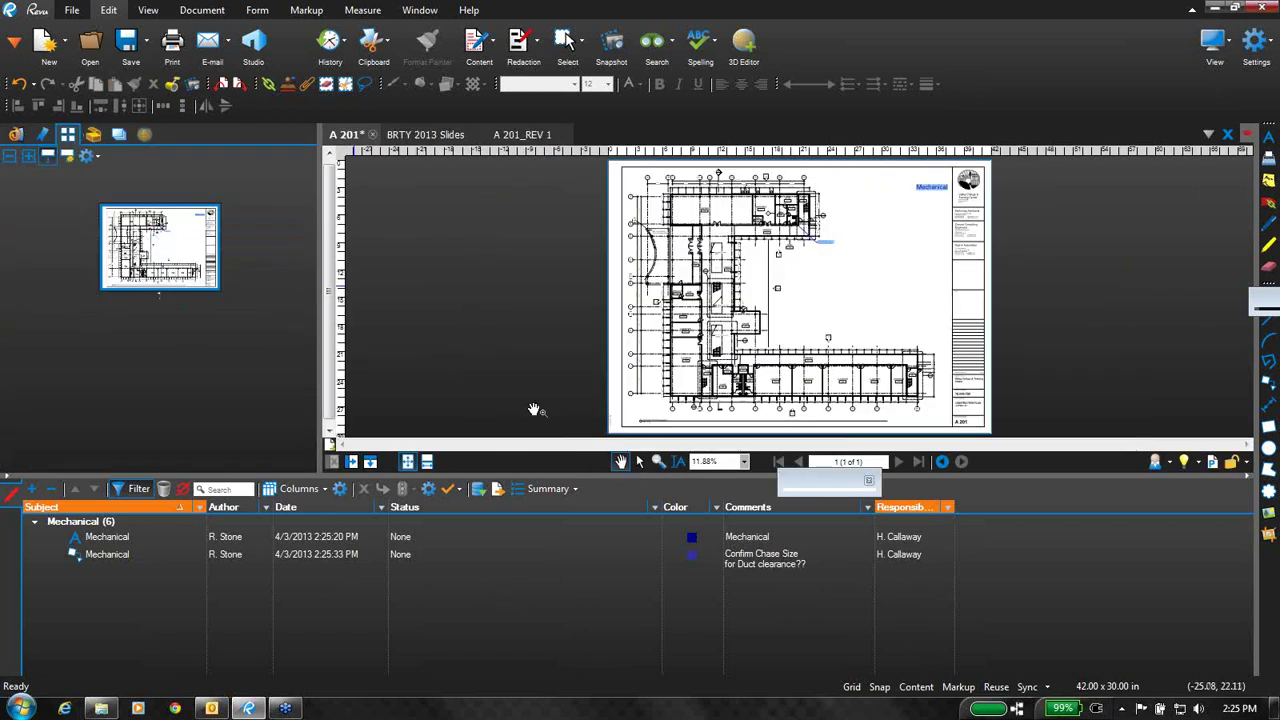
left_click(549, 489)
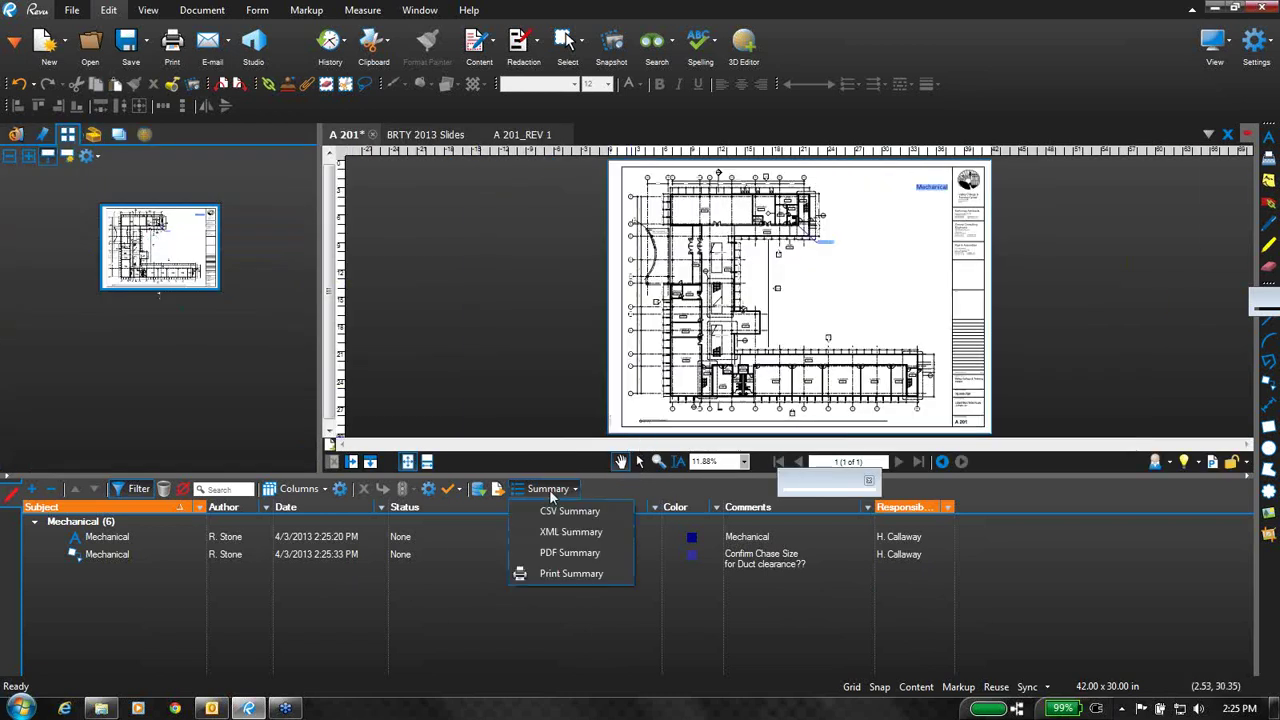
left_click(561, 553)
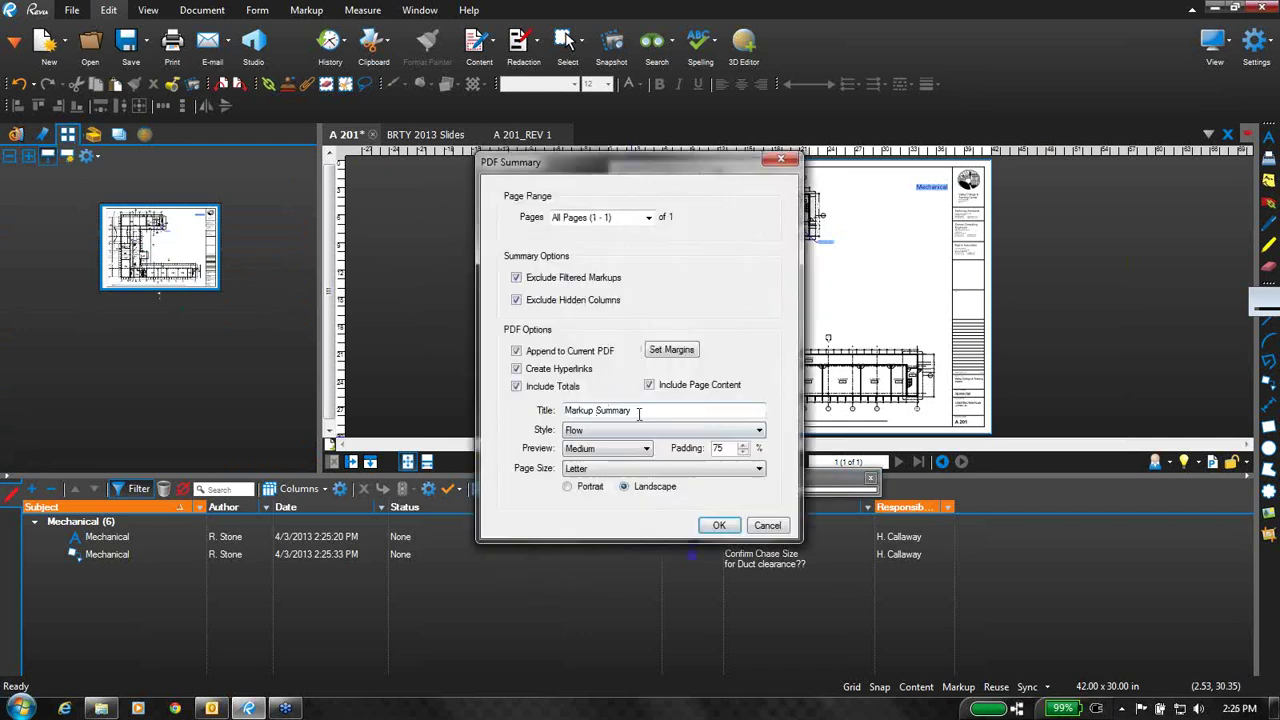
type("Tas")
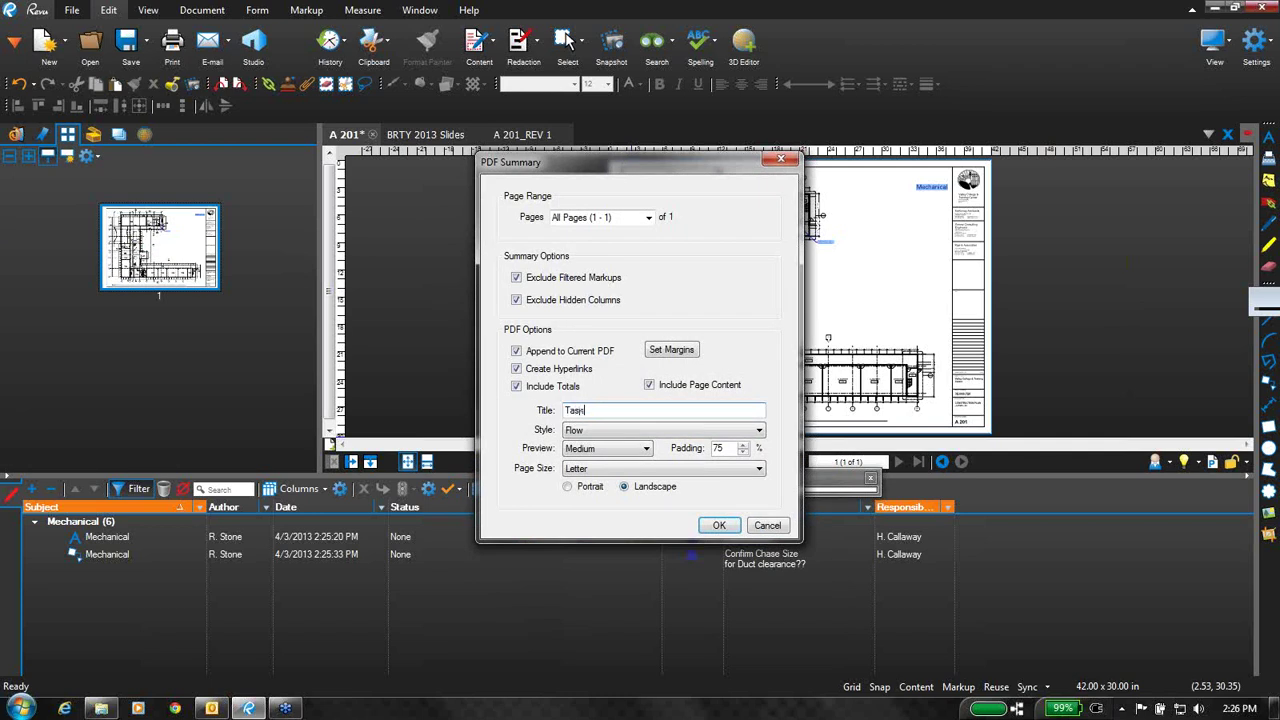
type("k list - H. Callaway")
left_click(718, 526)
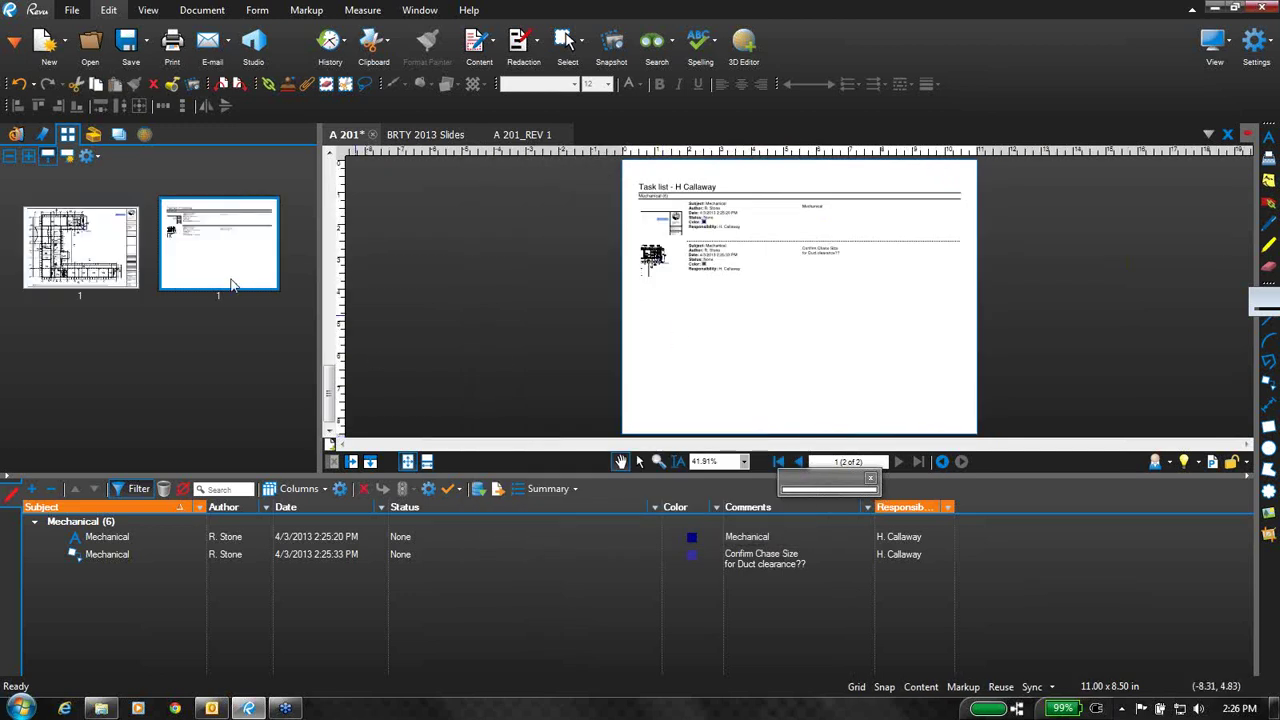
- Inspect the task list summary at page width, follow the chase size snapshot's link to the plan and return to the summary
left_click(426, 462)
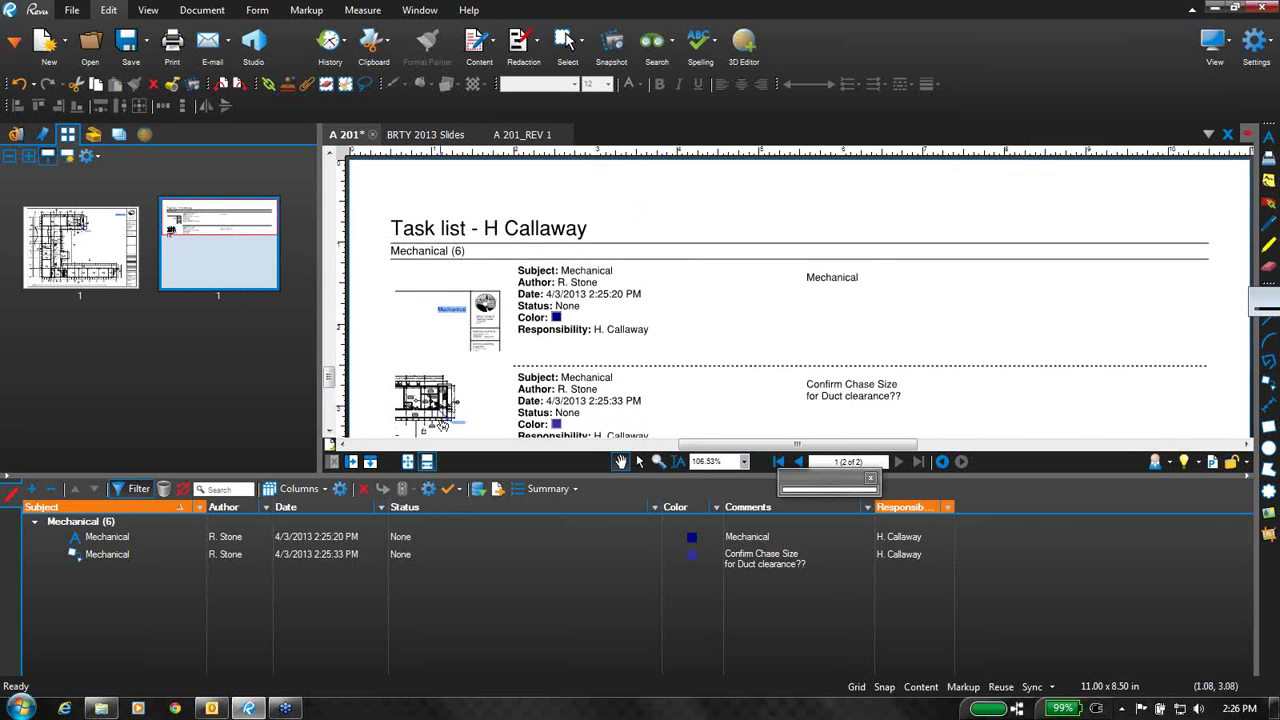
scroll(749, 349, "down", 1)
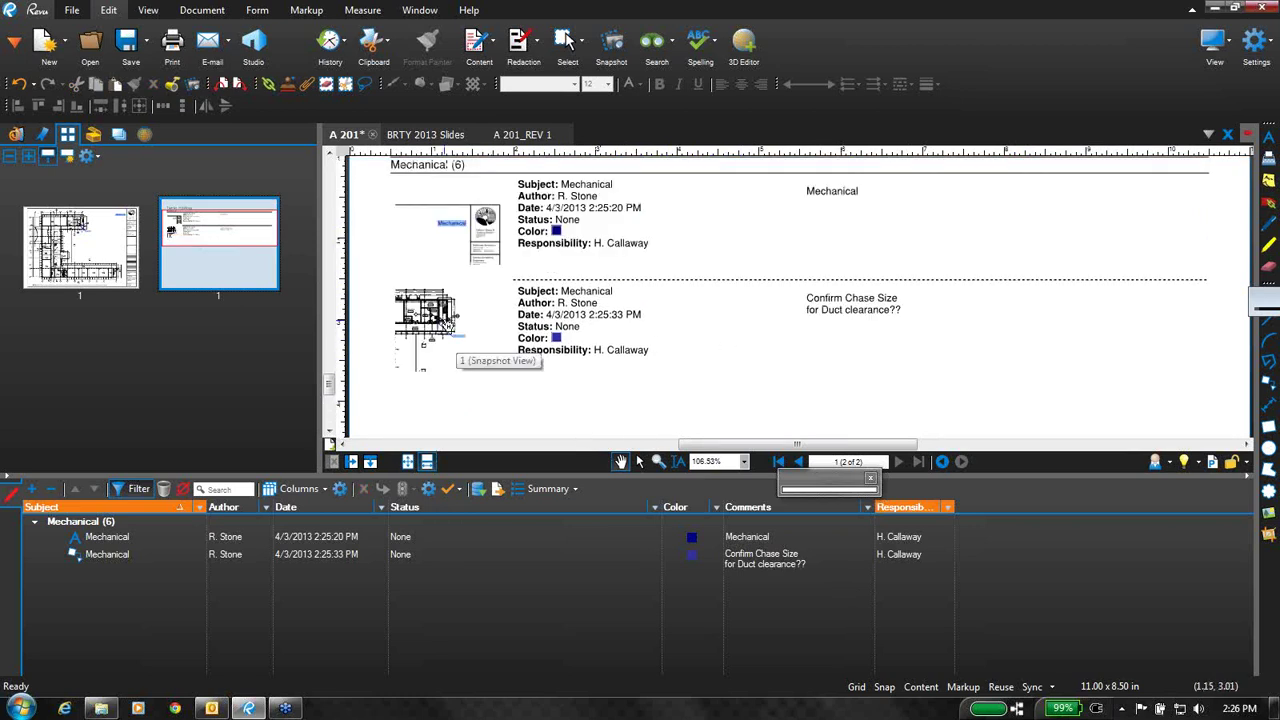
left_click(447, 325)
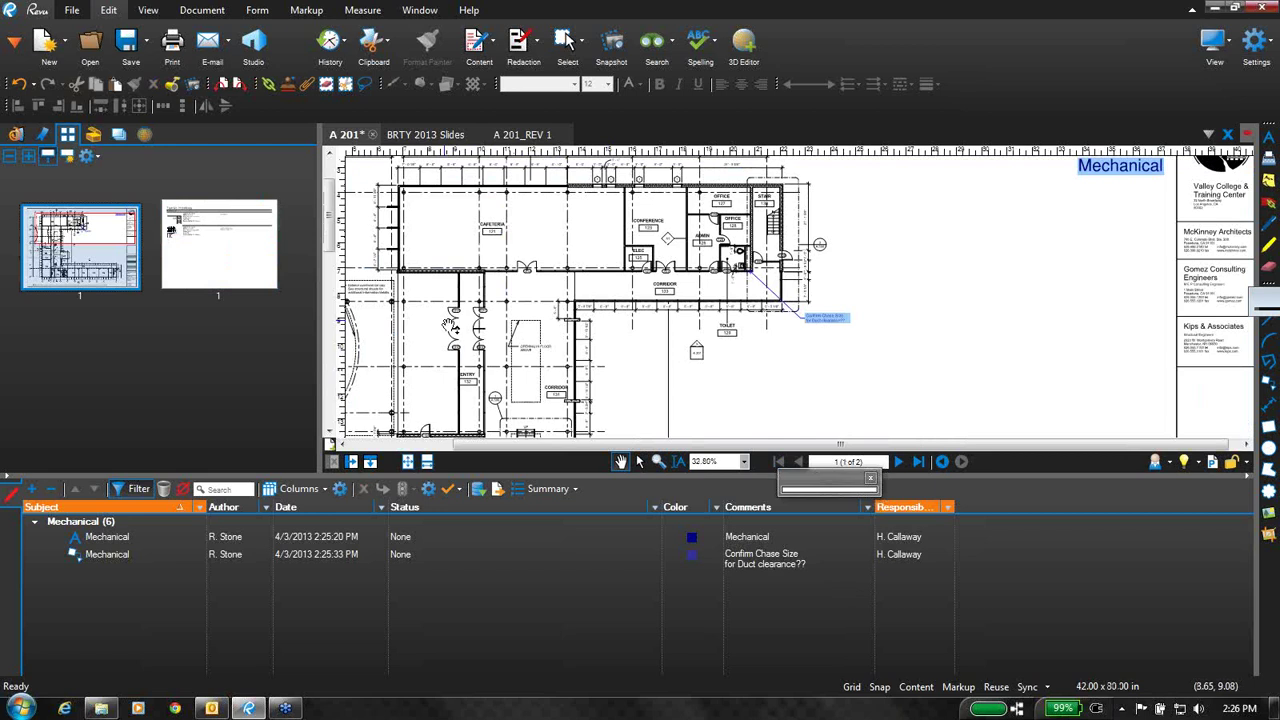
left_click(941, 463)
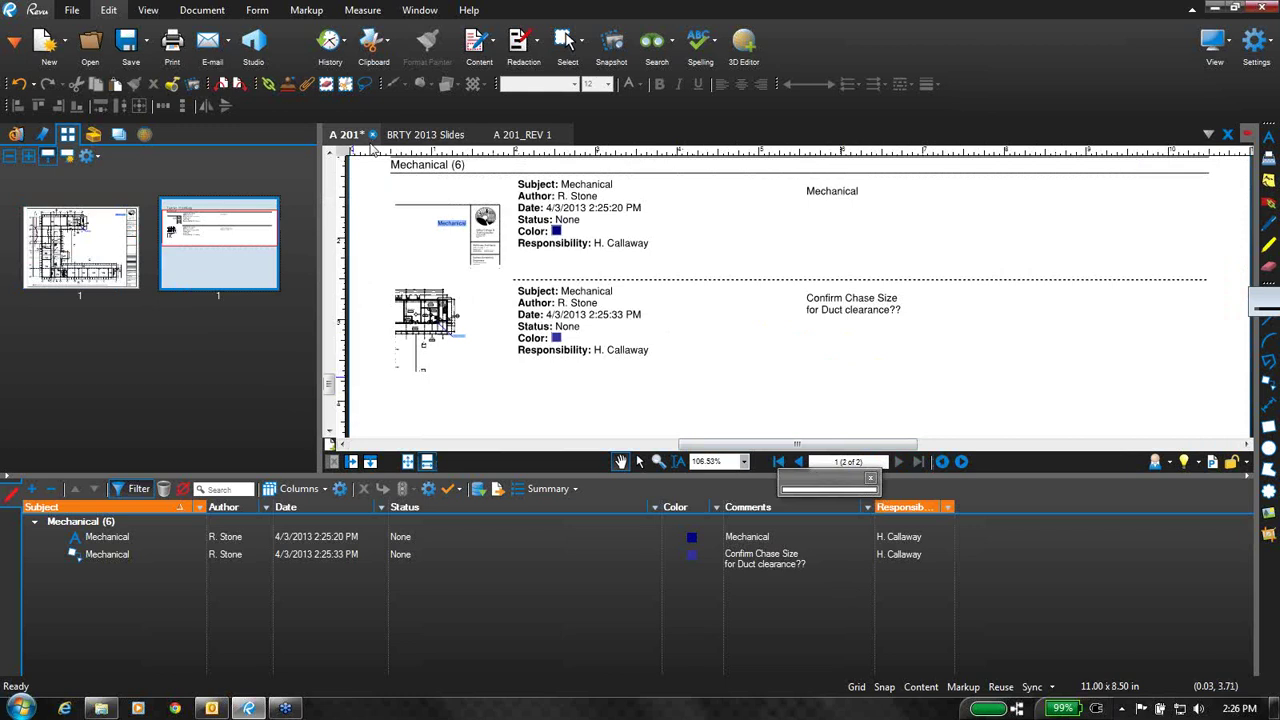
- Show BRTY 2013 Slides without the markups list and advance from the Agenda to the Studio Sessions slide
left_click(410, 137)
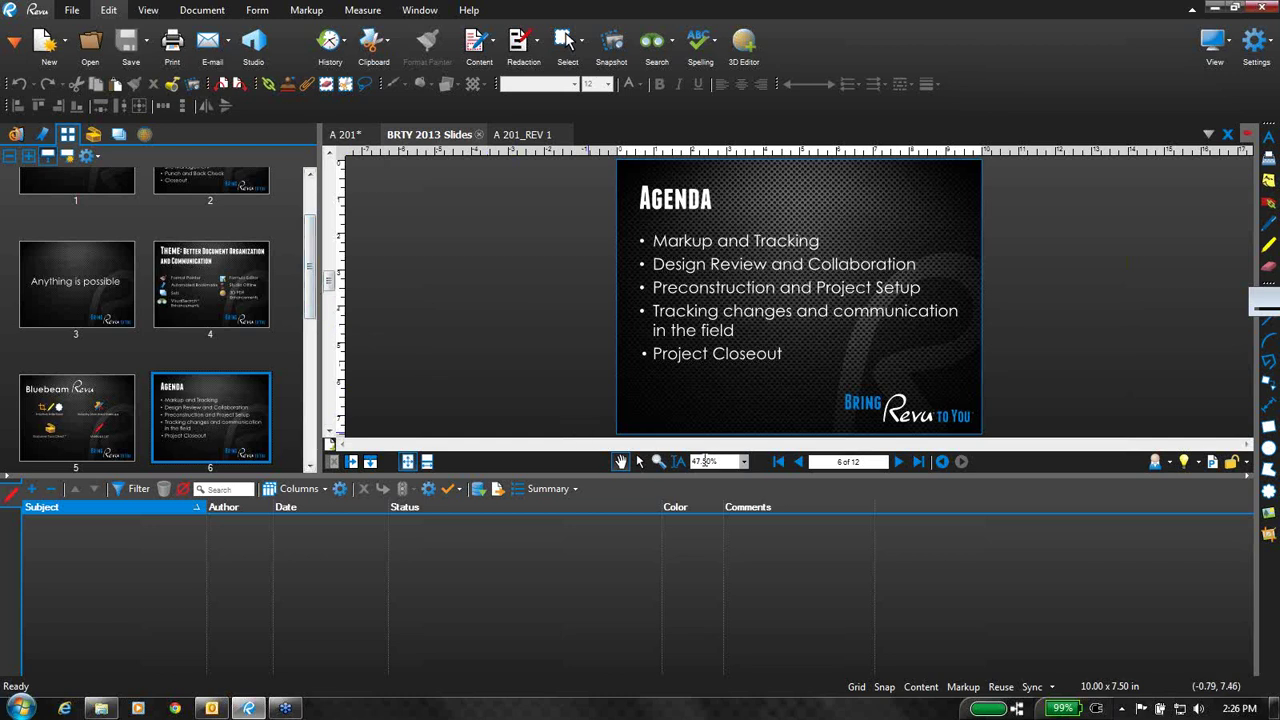
double_click(638, 472)
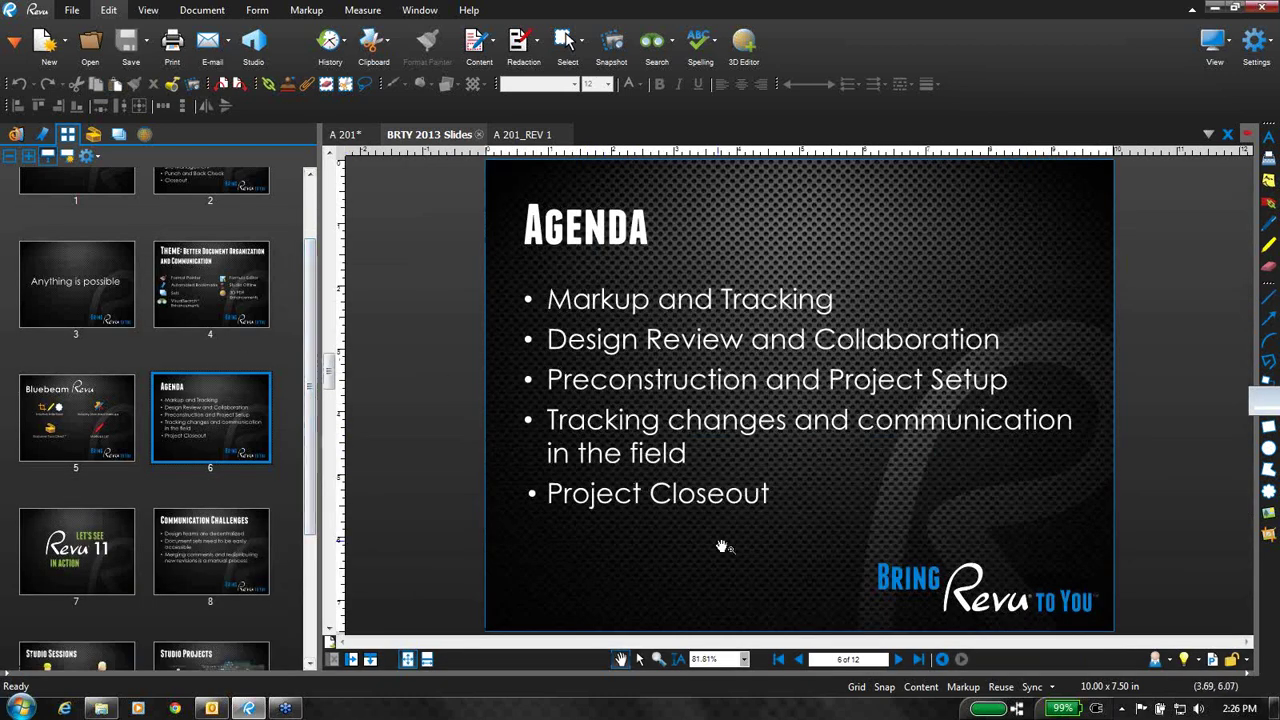
key("Right")
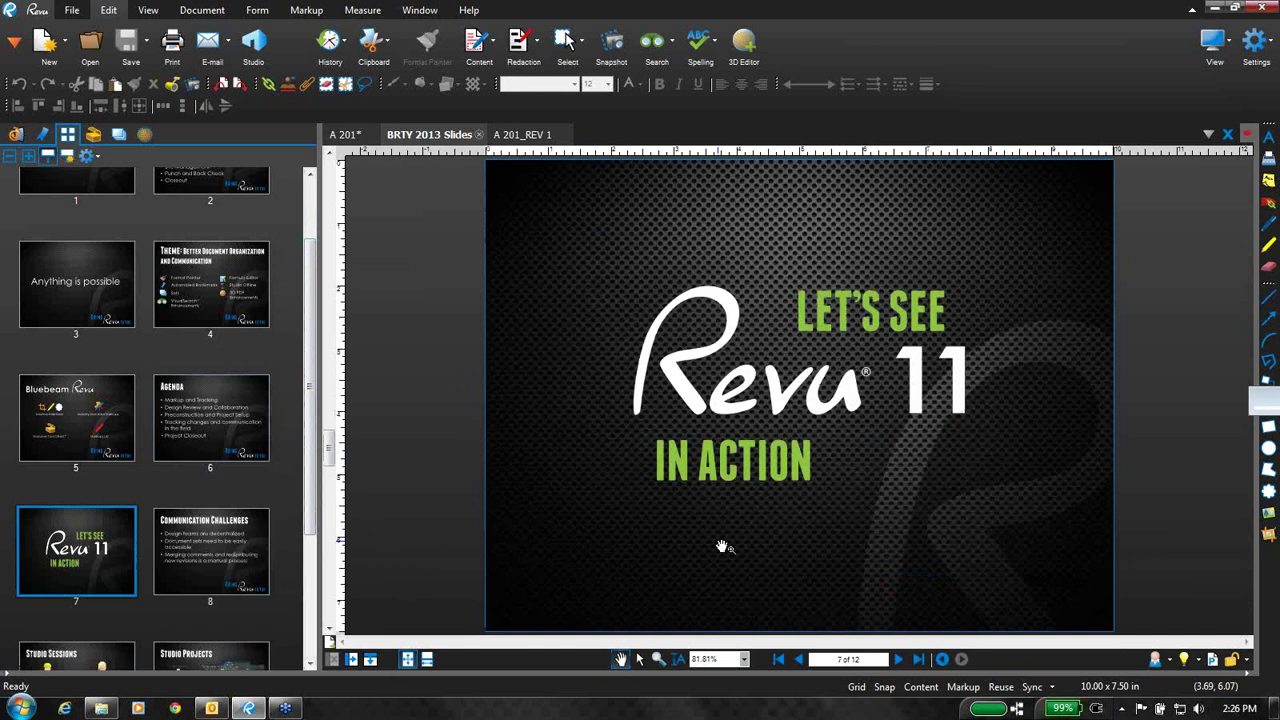
key("Right")
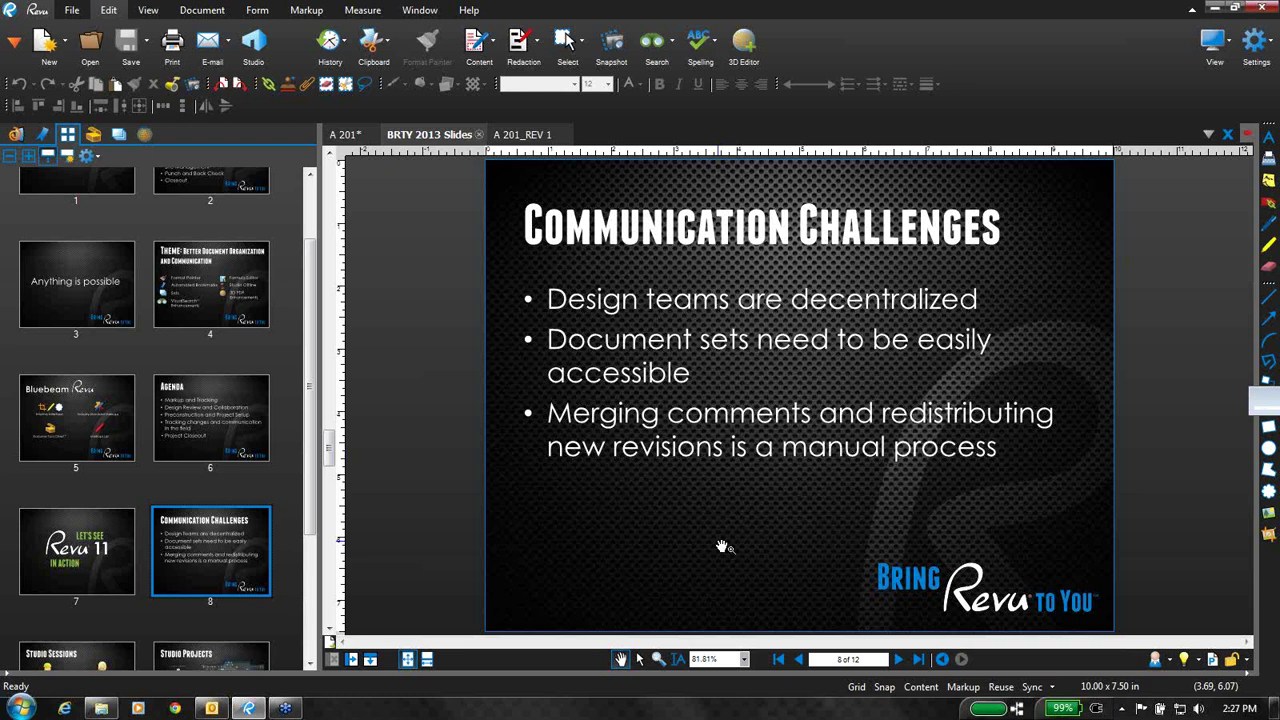
key("Page_Down")
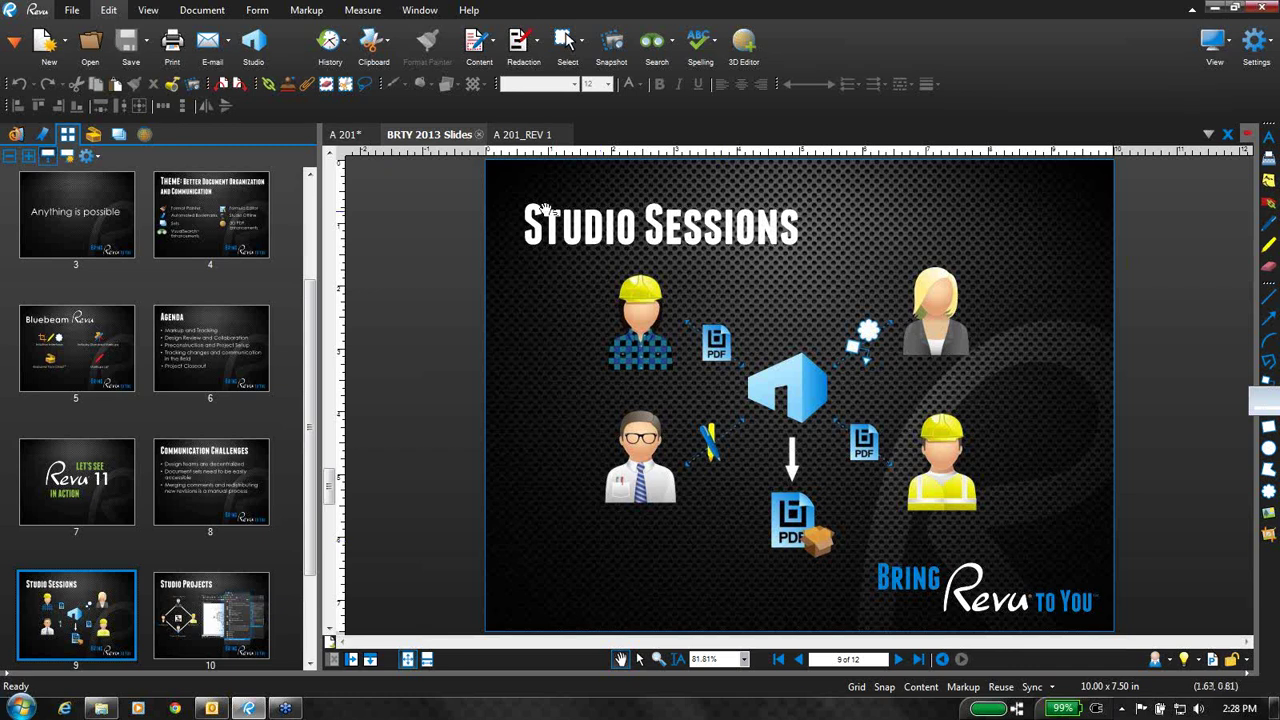
- Open Studio, collapse the page thumbnails and enter the Novedge- Session
left_click(256, 42)
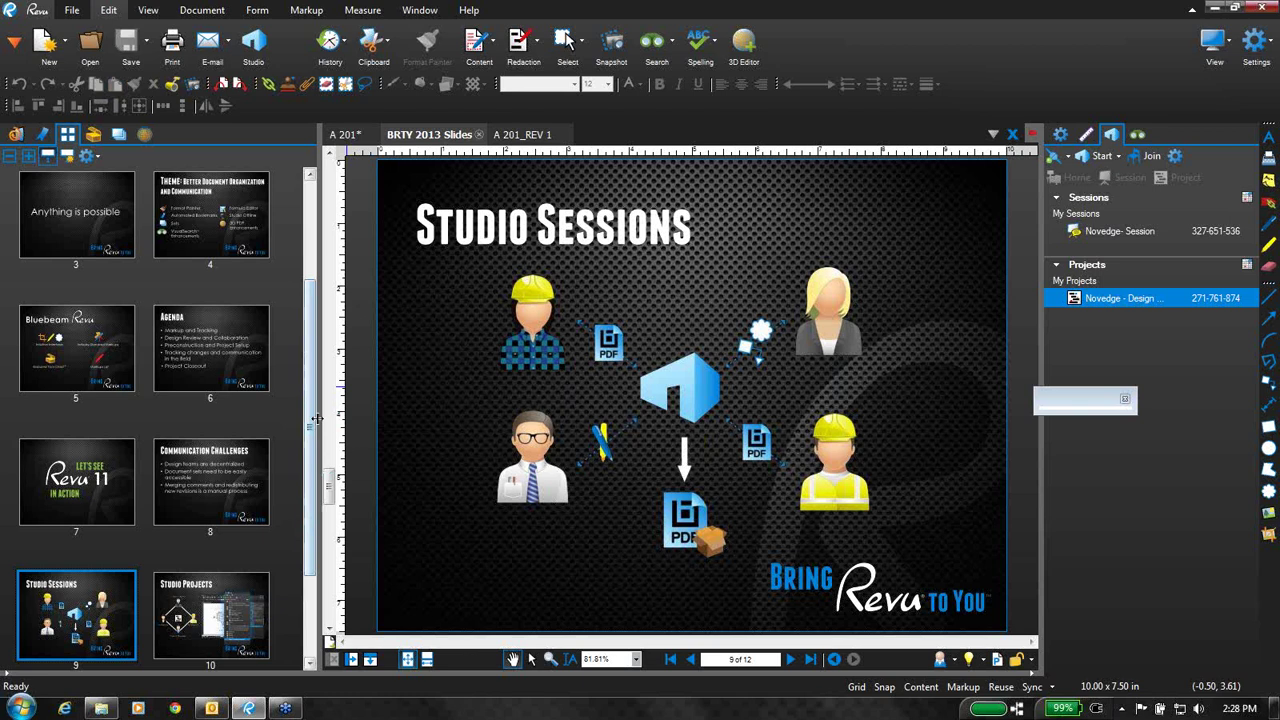
left_click_drag(312, 418, 5, 415)
left_click(1134, 230)
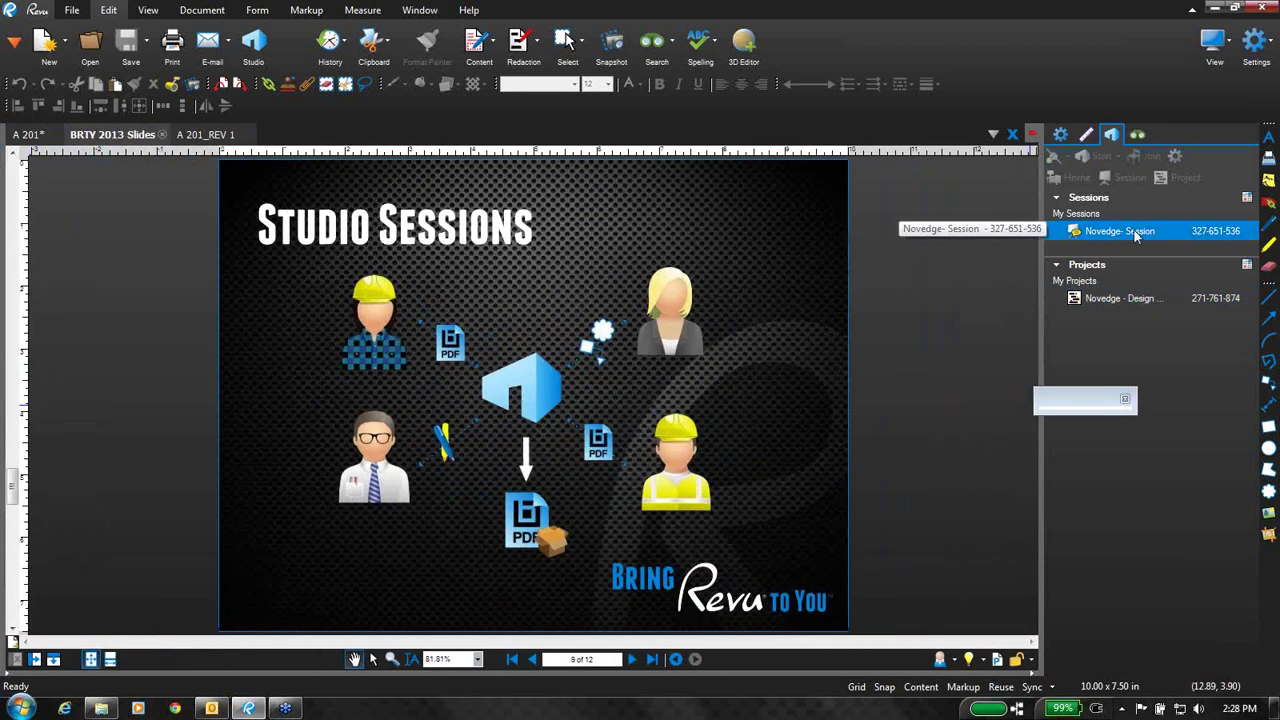
double_click(1134, 230)
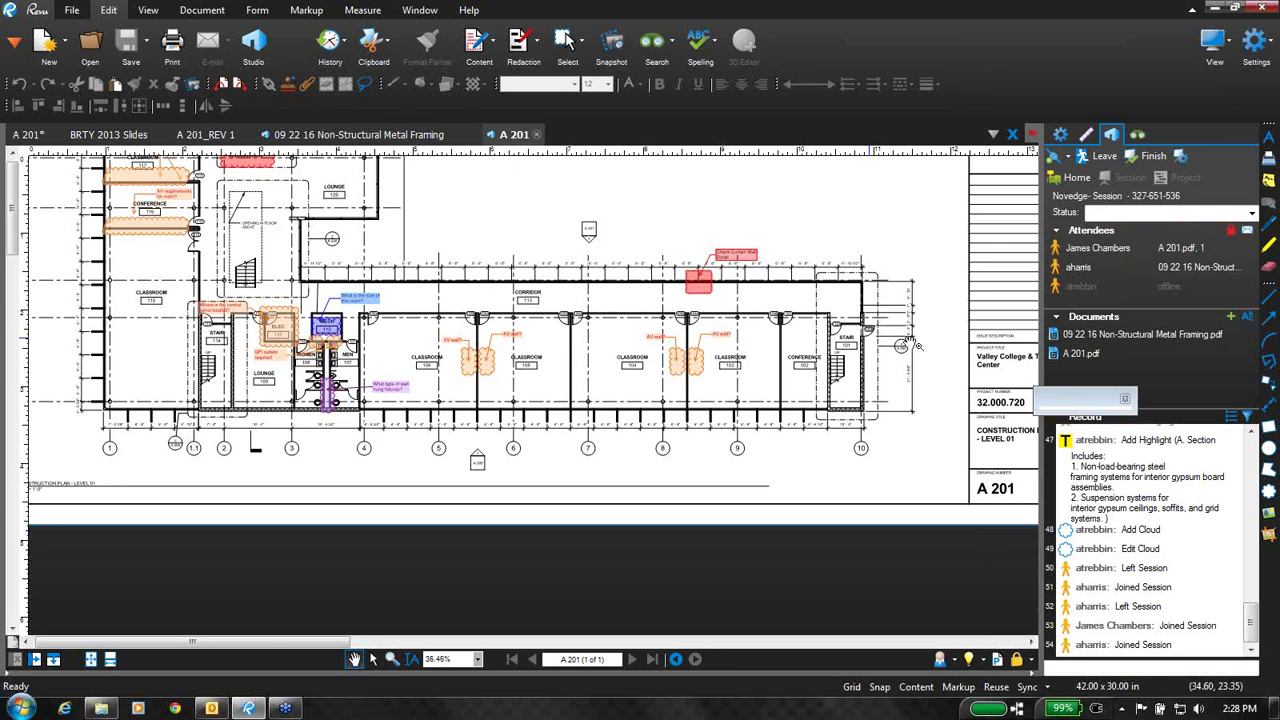
- Check each session attendee's details and the document they are viewing, and close the small floating toolbar
left_click(1106, 251)
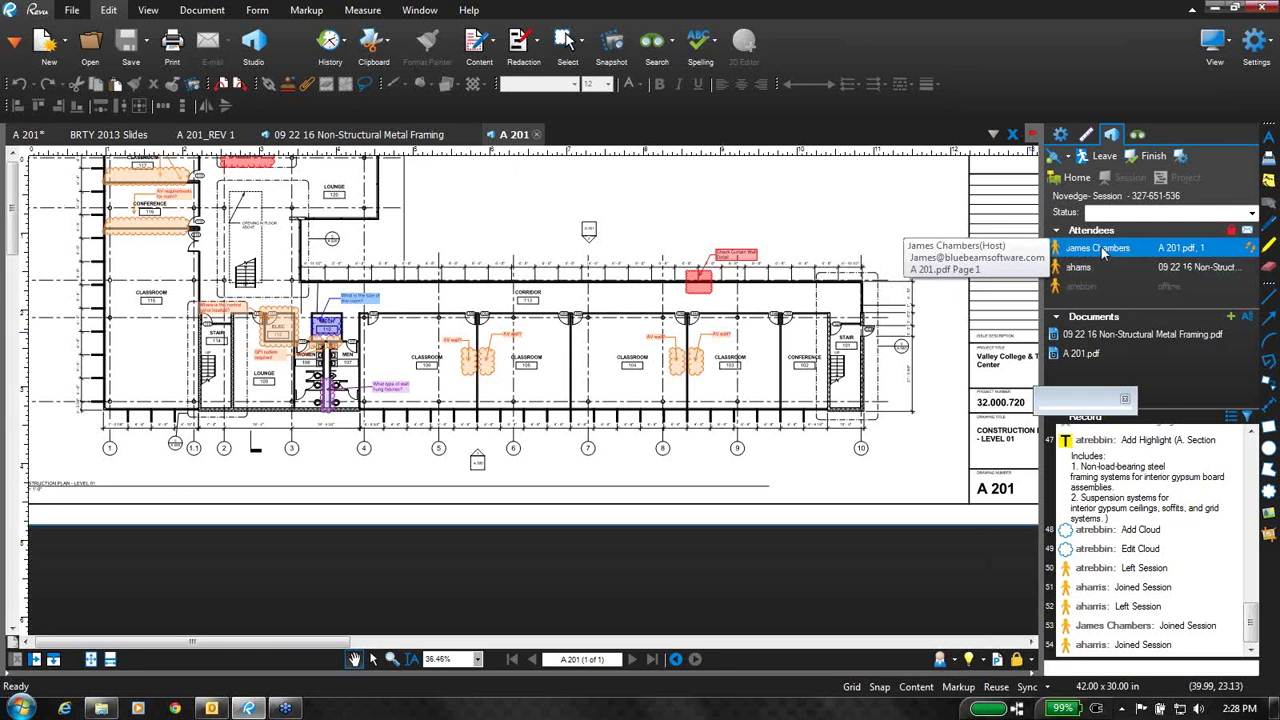
left_click(1088, 268)
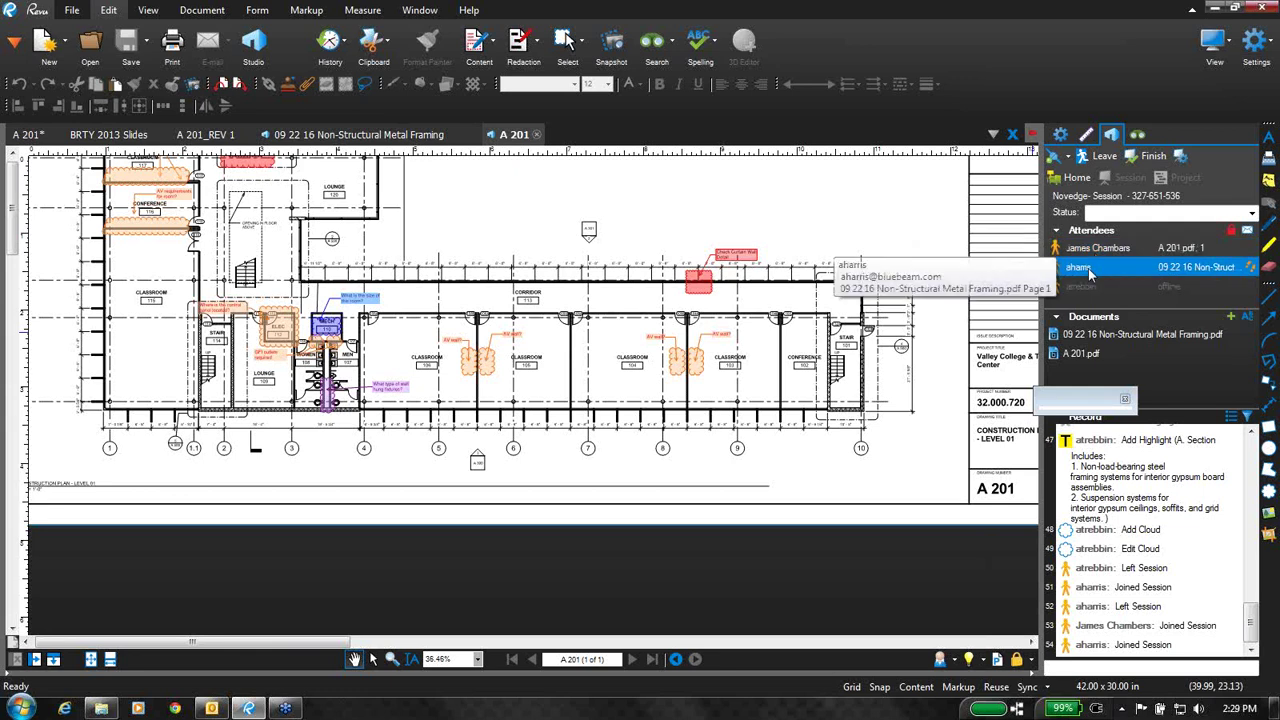
left_click(1086, 288)
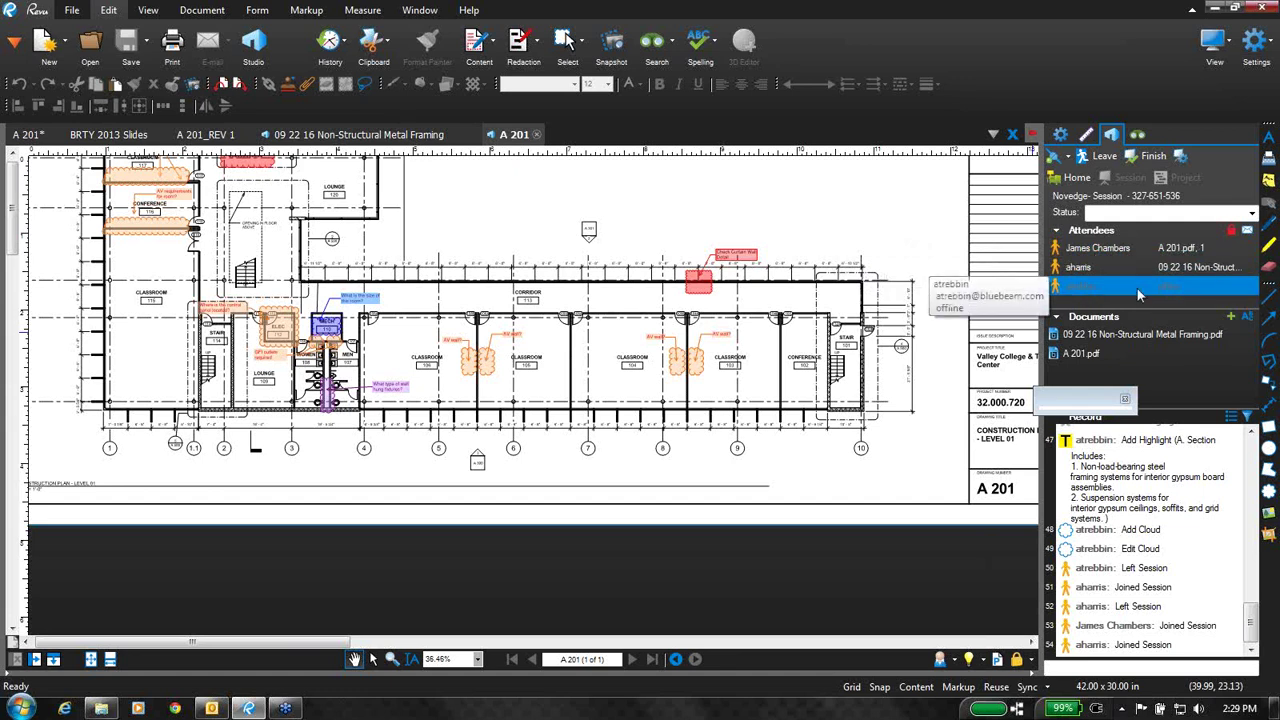
left_click(1124, 398)
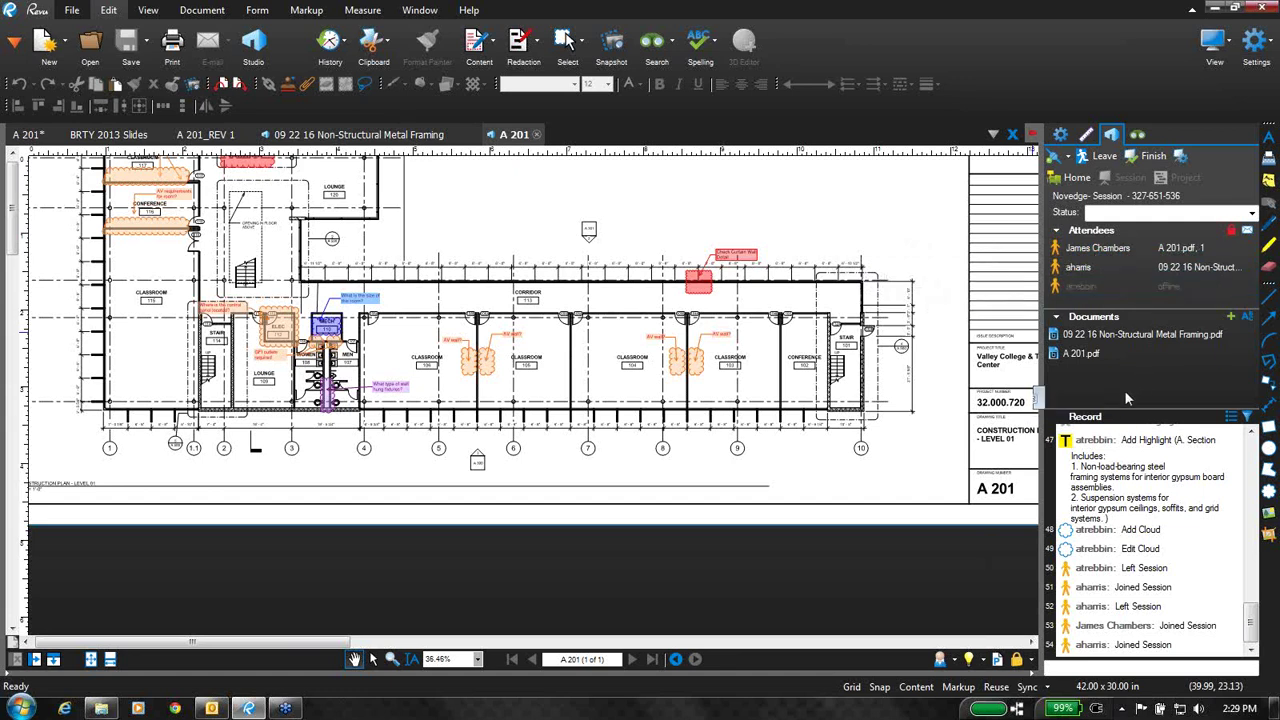
- Review the attendee access list and the attendees' applied permissions in the Session Settings
left_click(1182, 158)
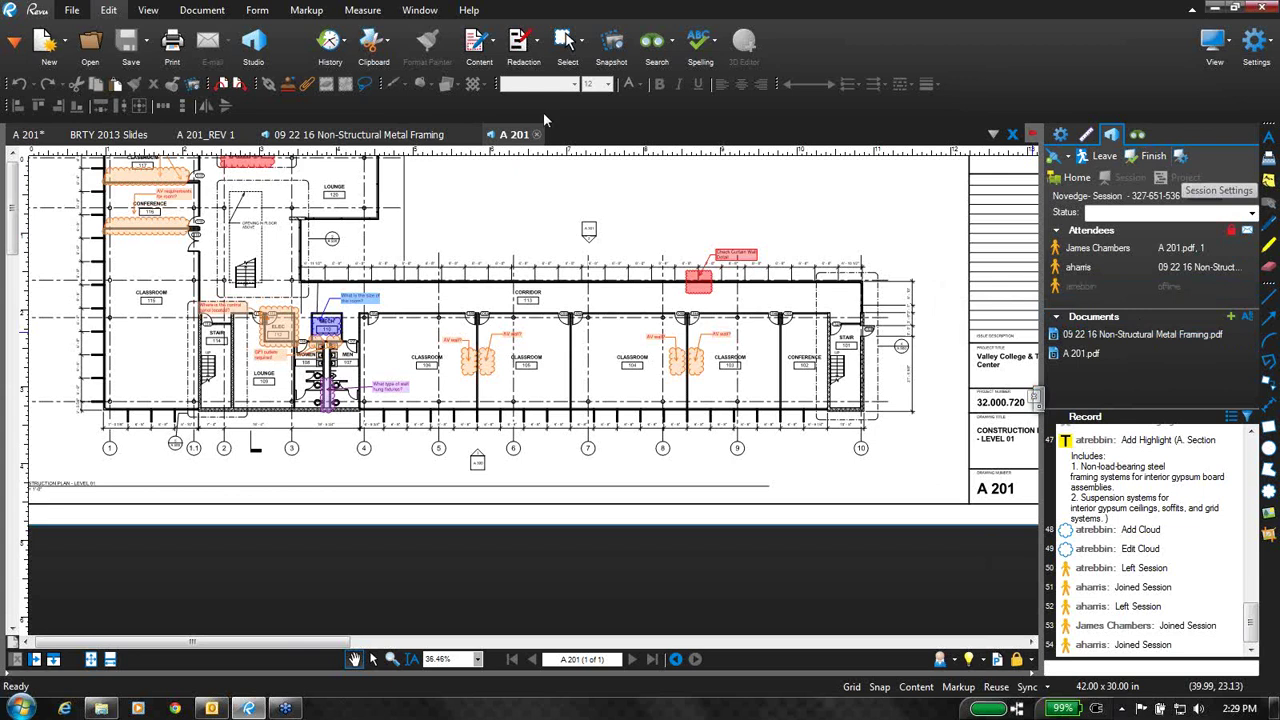
left_click(493, 210)
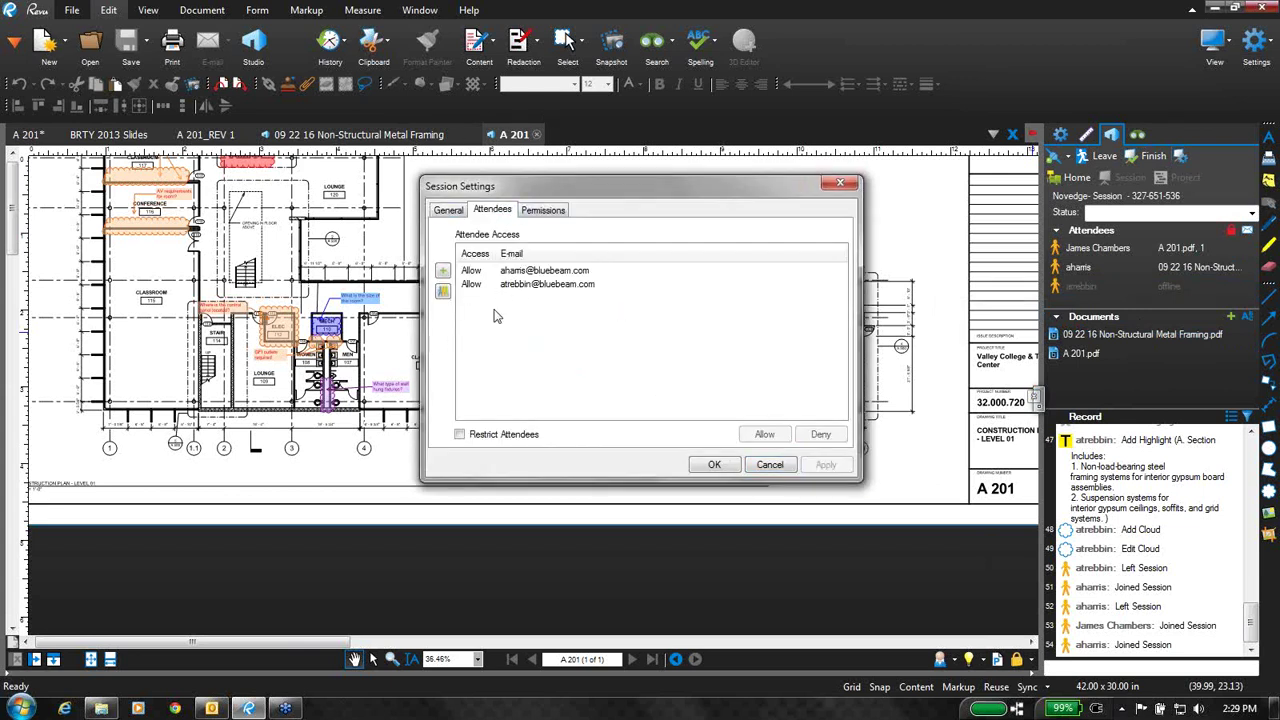
left_click(552, 214)
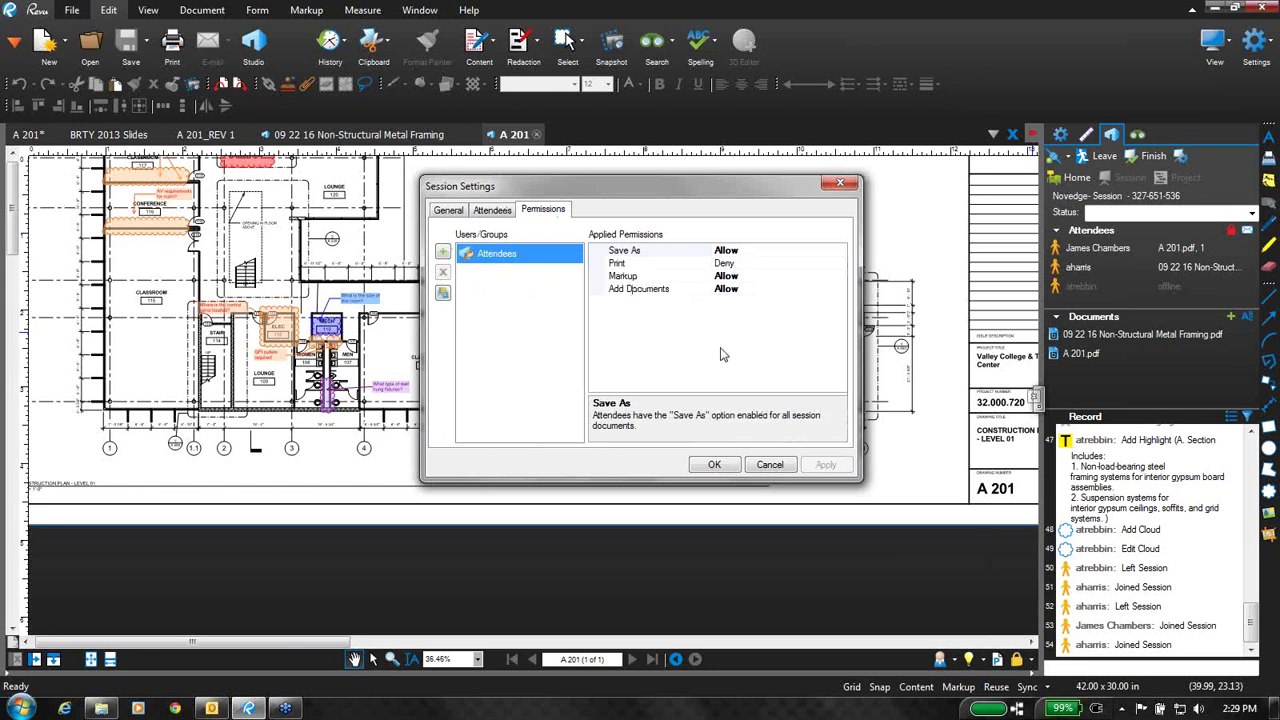
left_click(714, 465)
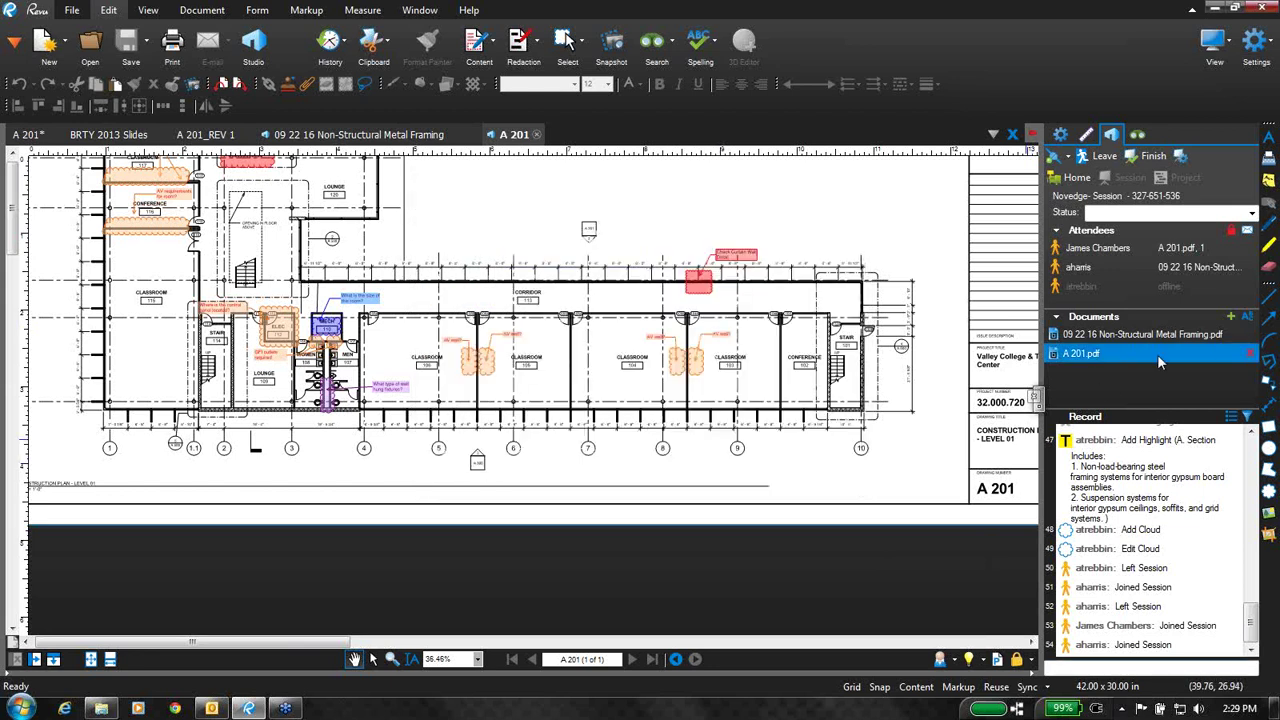
- Browse earlier entries in the session record, and follow another attendee's view of A 201 before moving around the plan independently
mouse_move(1139, 361)
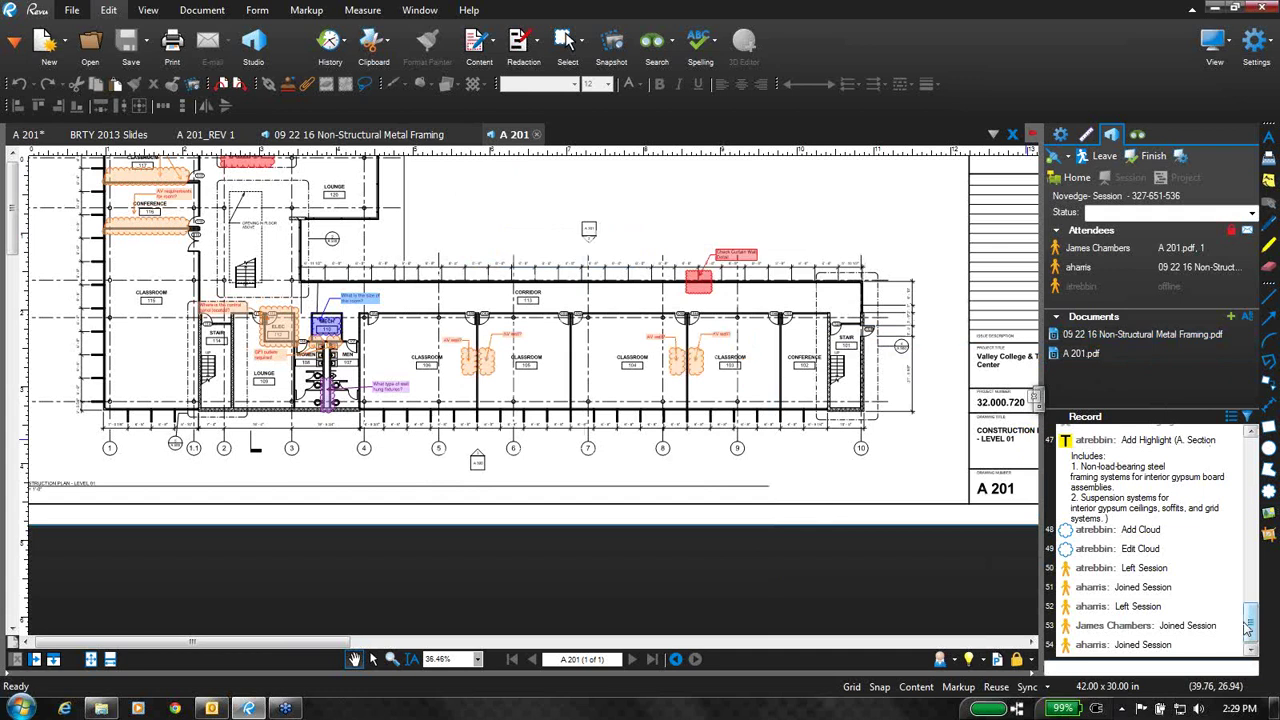
left_click_drag(1248, 628, 1266, 514)
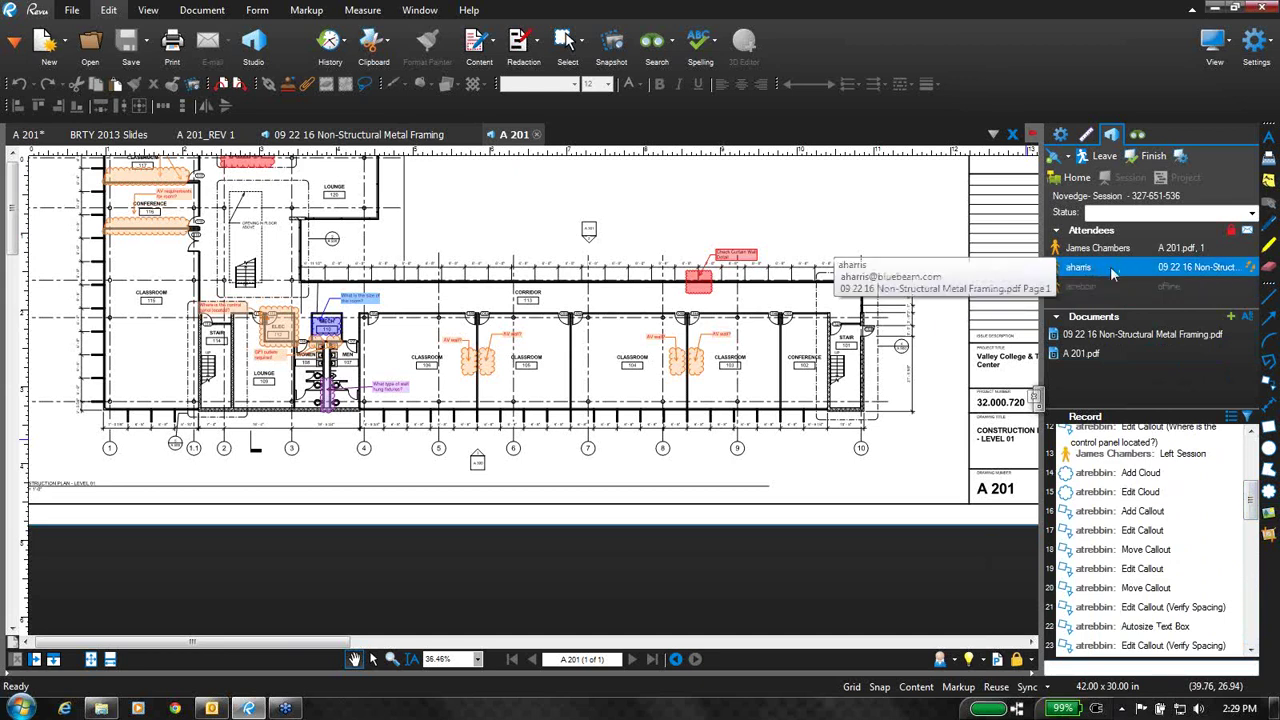
left_click(1248, 268)
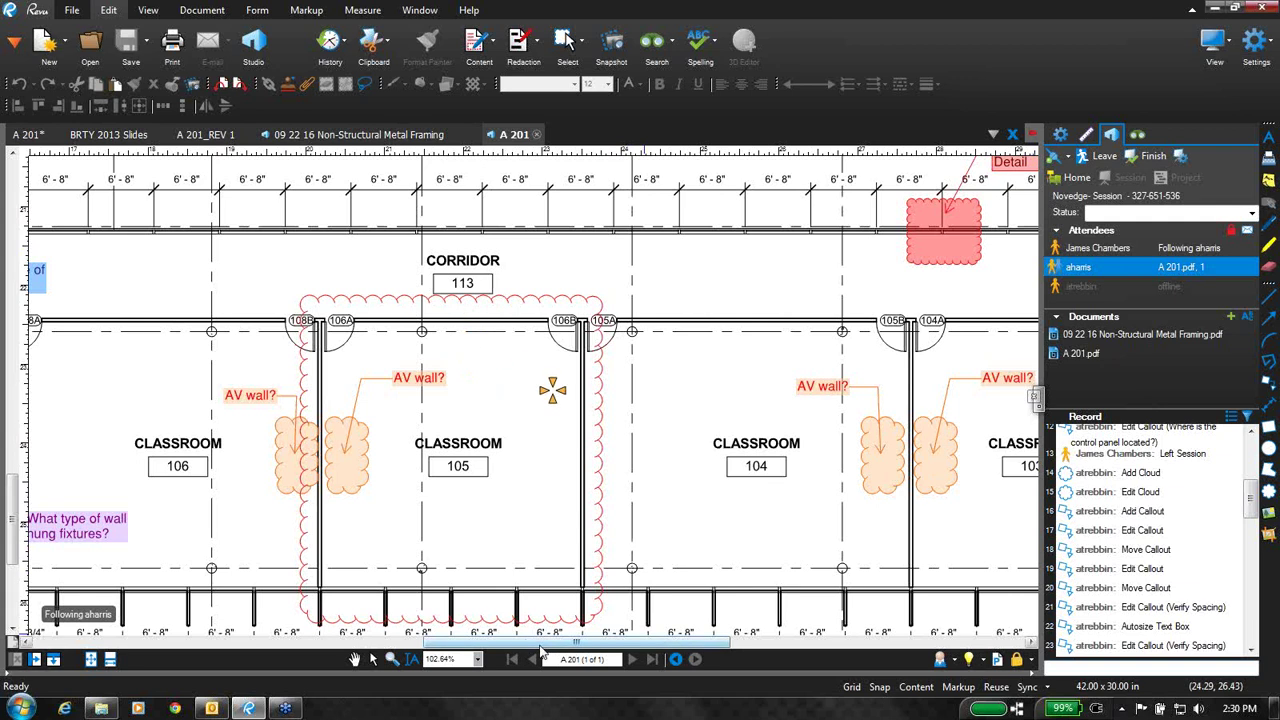
left_click_drag(541, 651, 549, 651)
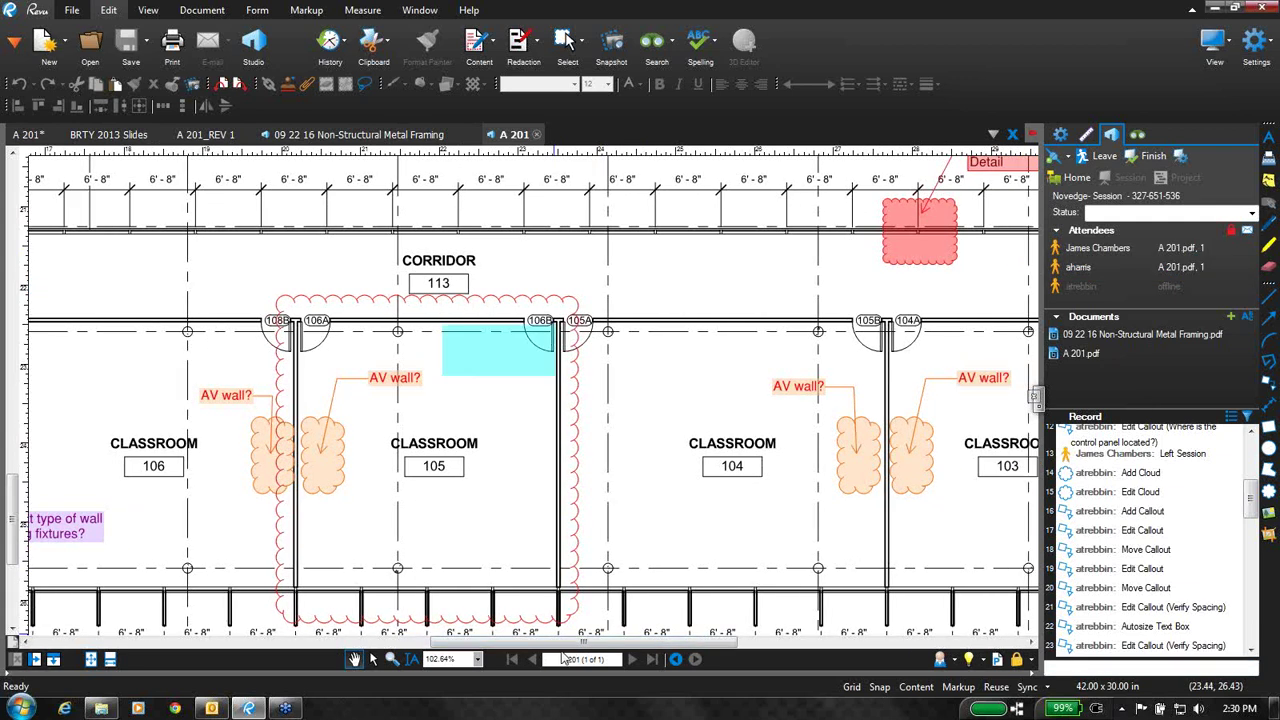
- Expand the markups list below the A 201 plan and bring its Mechanical group into view
left_click(770, 651)
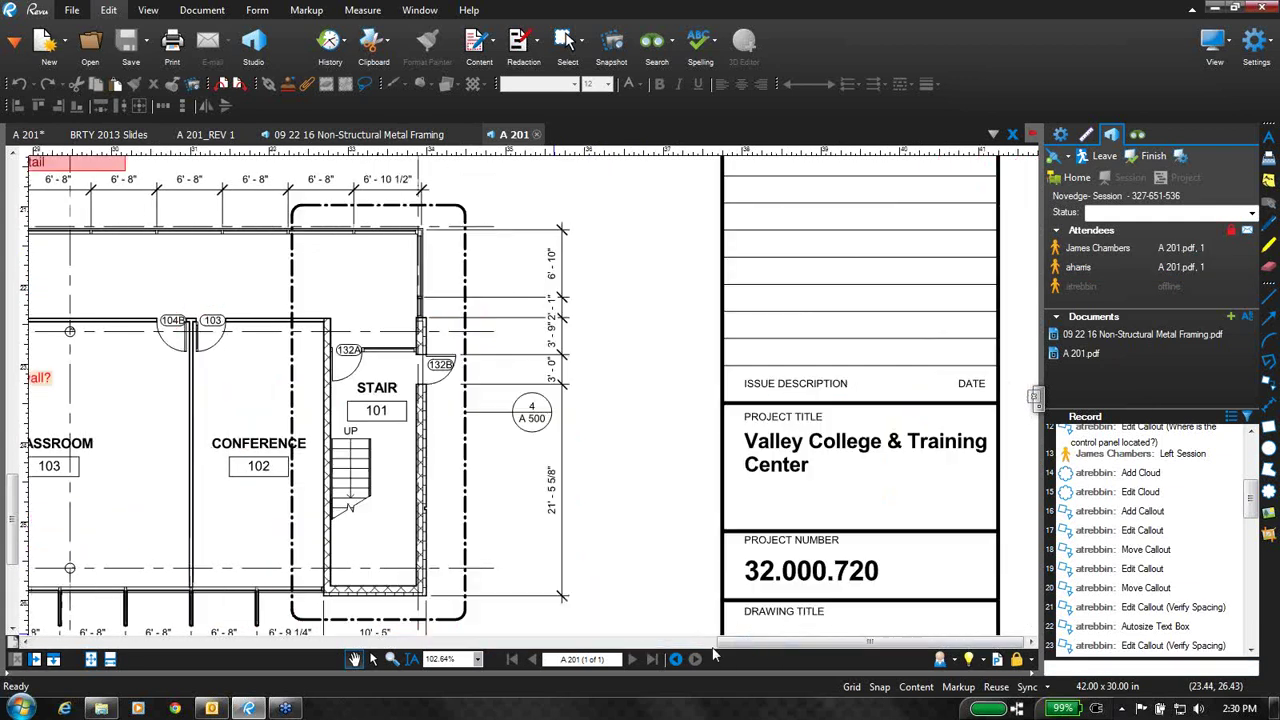
left_click(622, 649)
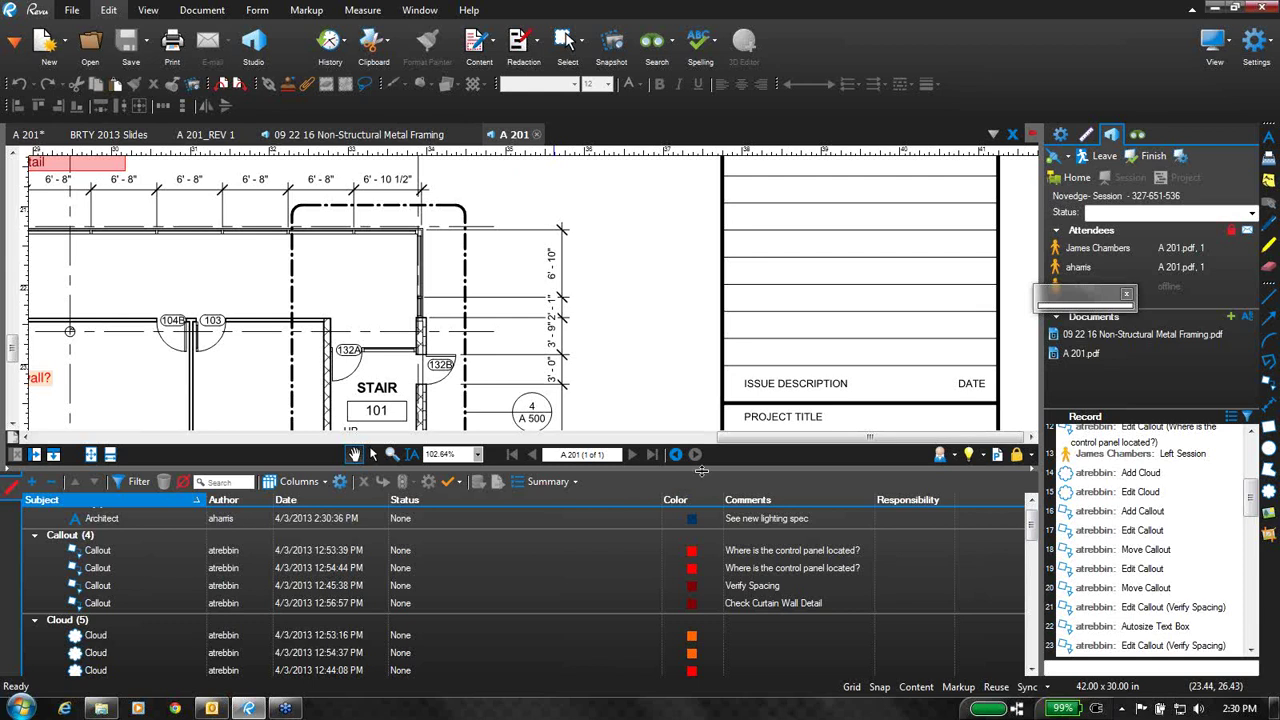
left_click_drag(707, 479, 691, 660)
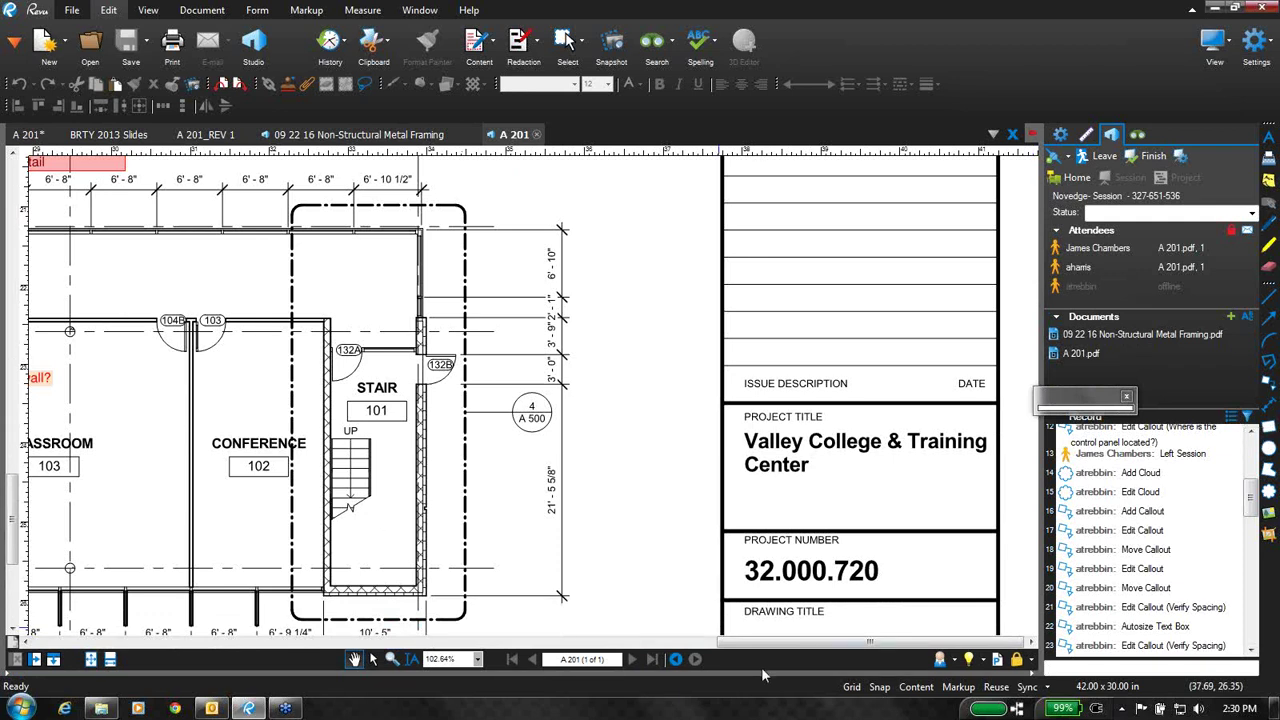
left_click_drag(762, 672, 769, 455)
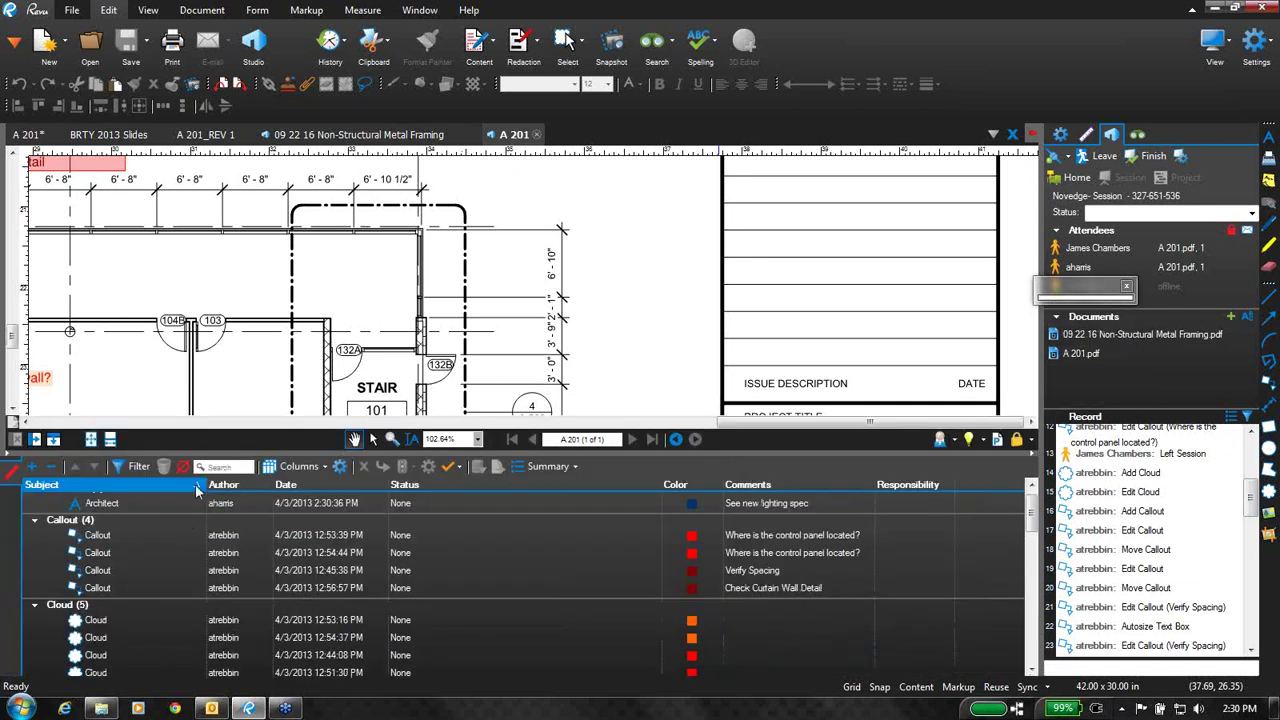
scroll(160, 573, "down", 5)
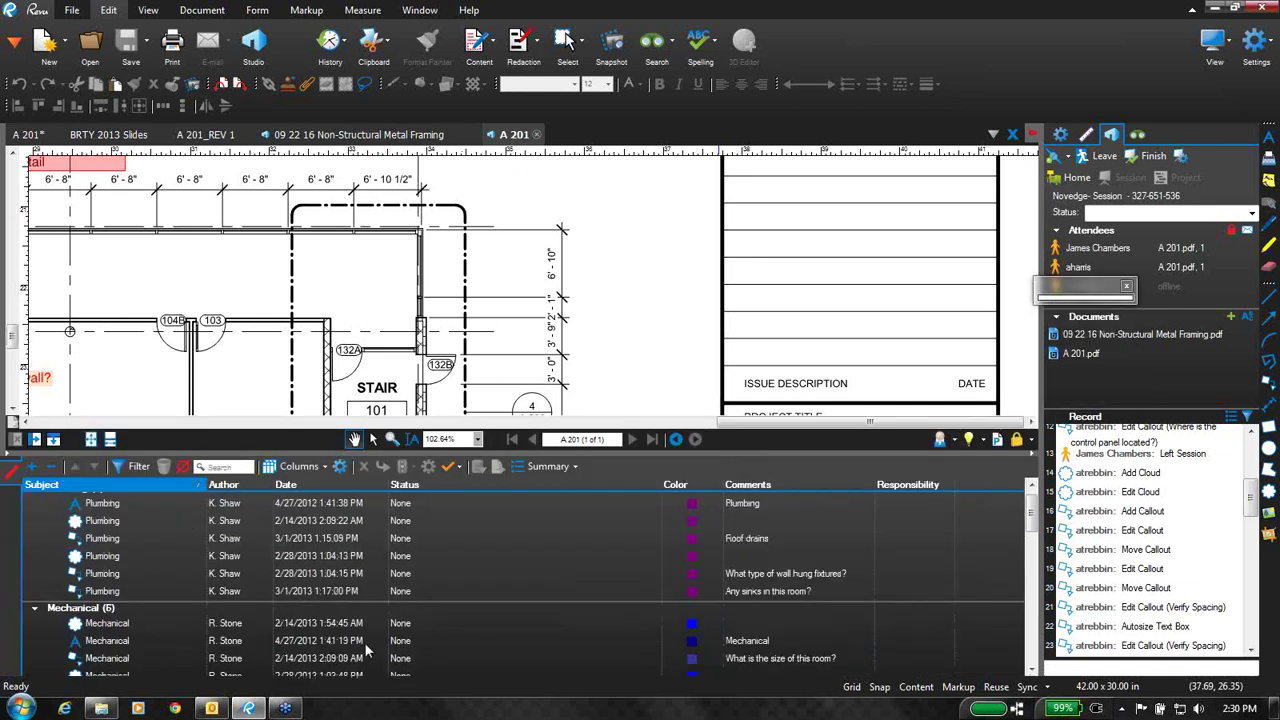
- Set the Engineer Status of the Mechanical cloud around room 110 first to Pending and finally to Completed
left_click(337, 622)
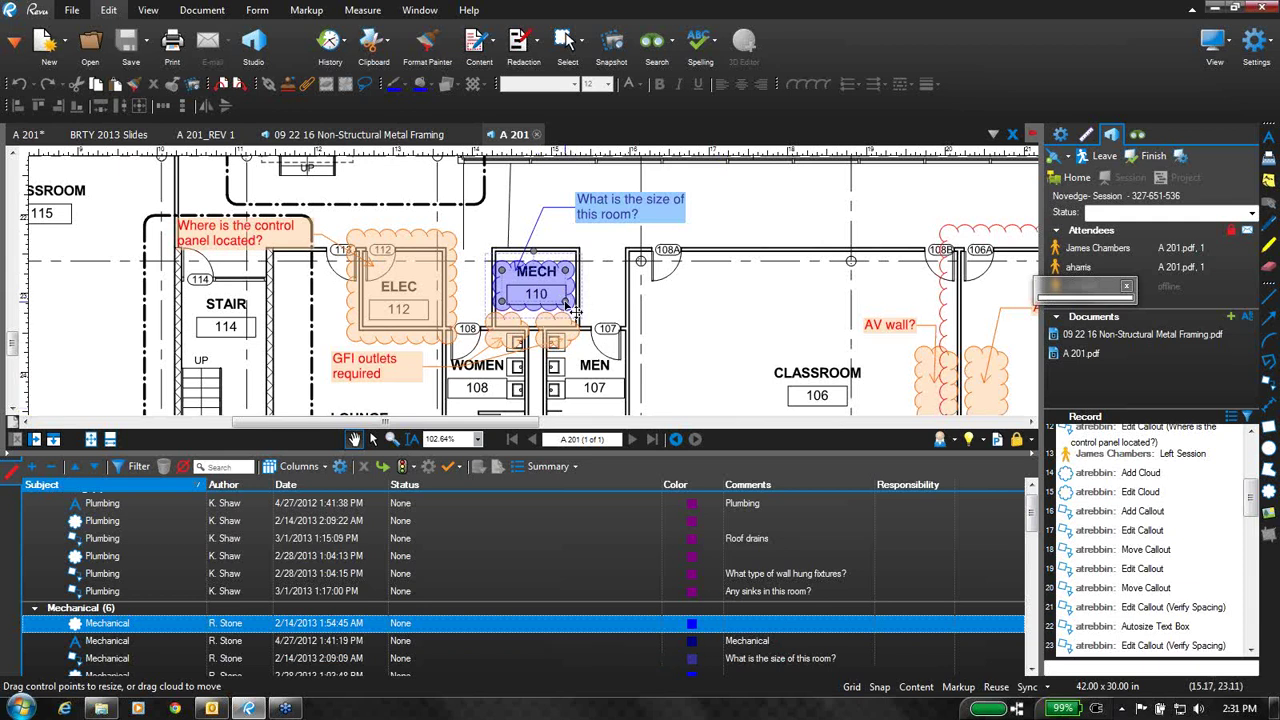
right_click(607, 624)
mouse_move(700, 636)
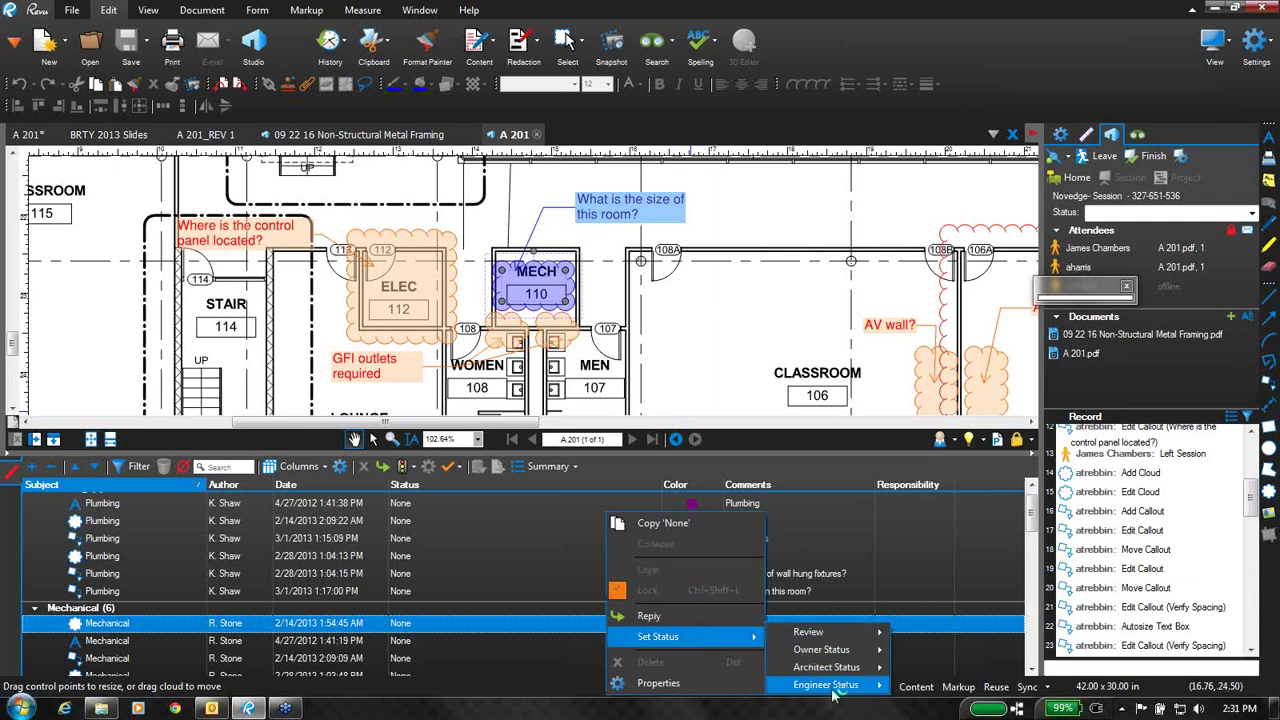
mouse_move(835, 690)
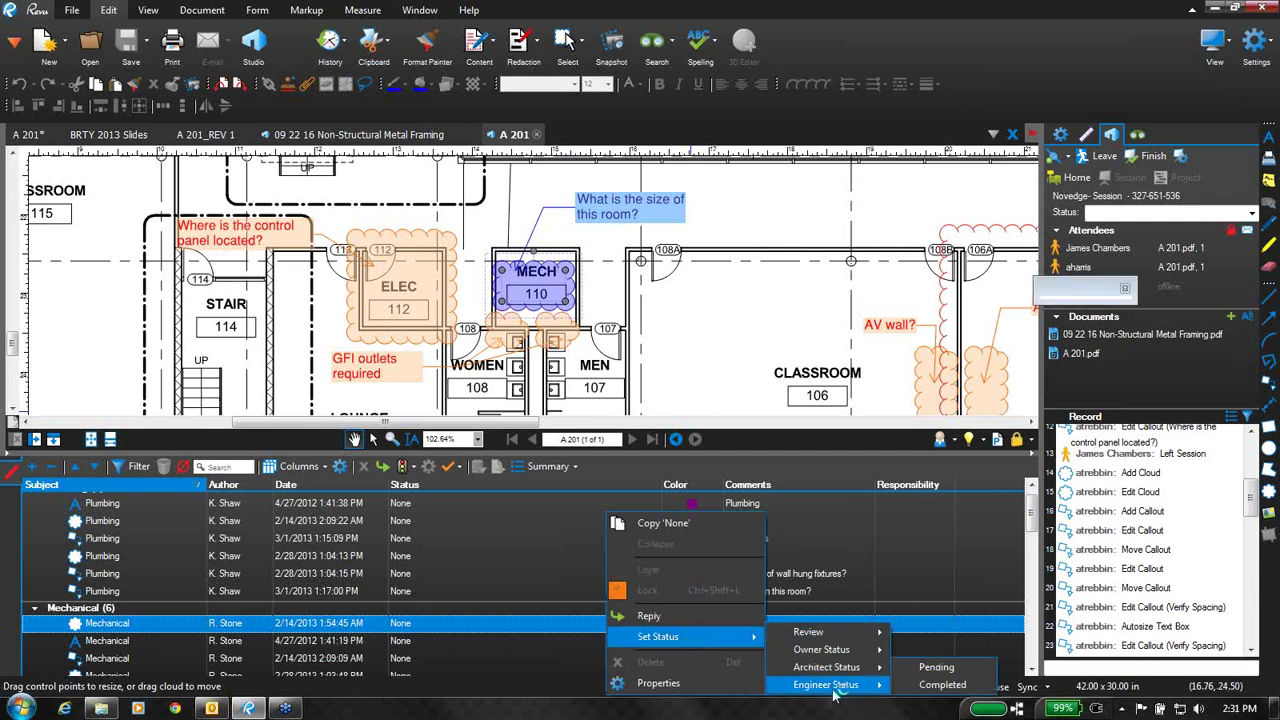
left_click(944, 668)
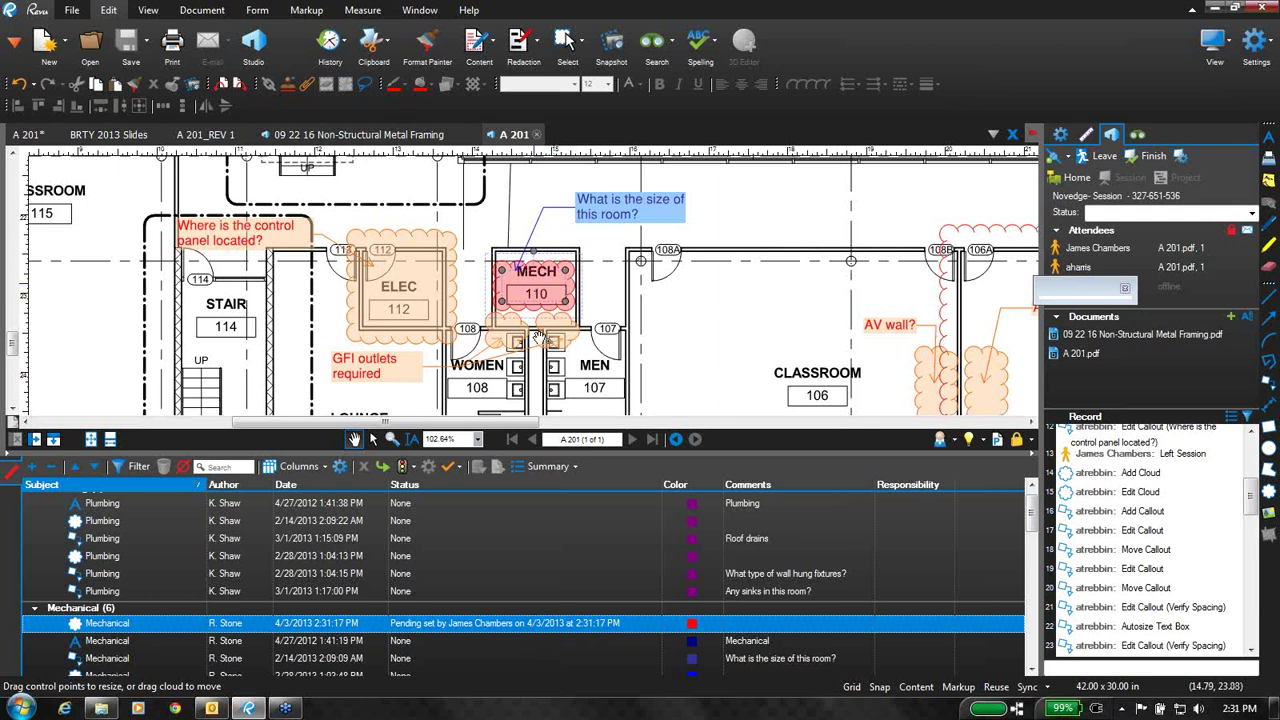
right_click(563, 624)
mouse_move(847, 640)
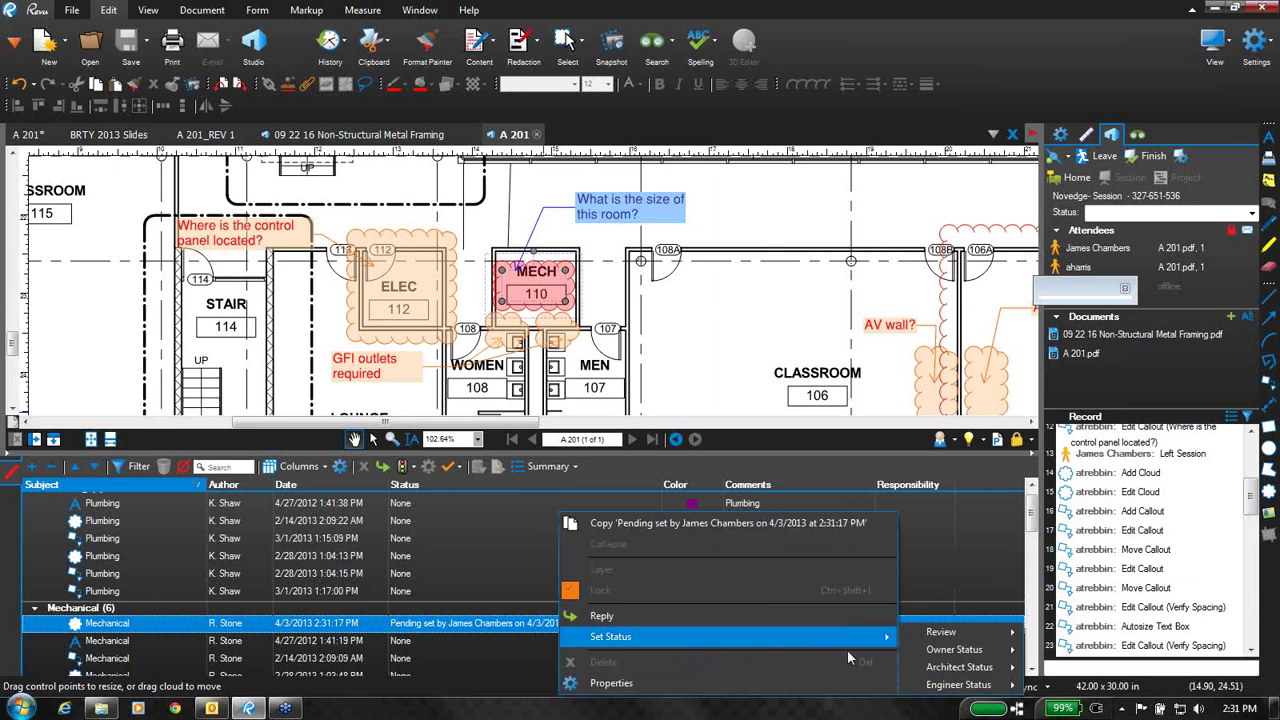
mouse_move(990, 685)
left_click(1070, 685)
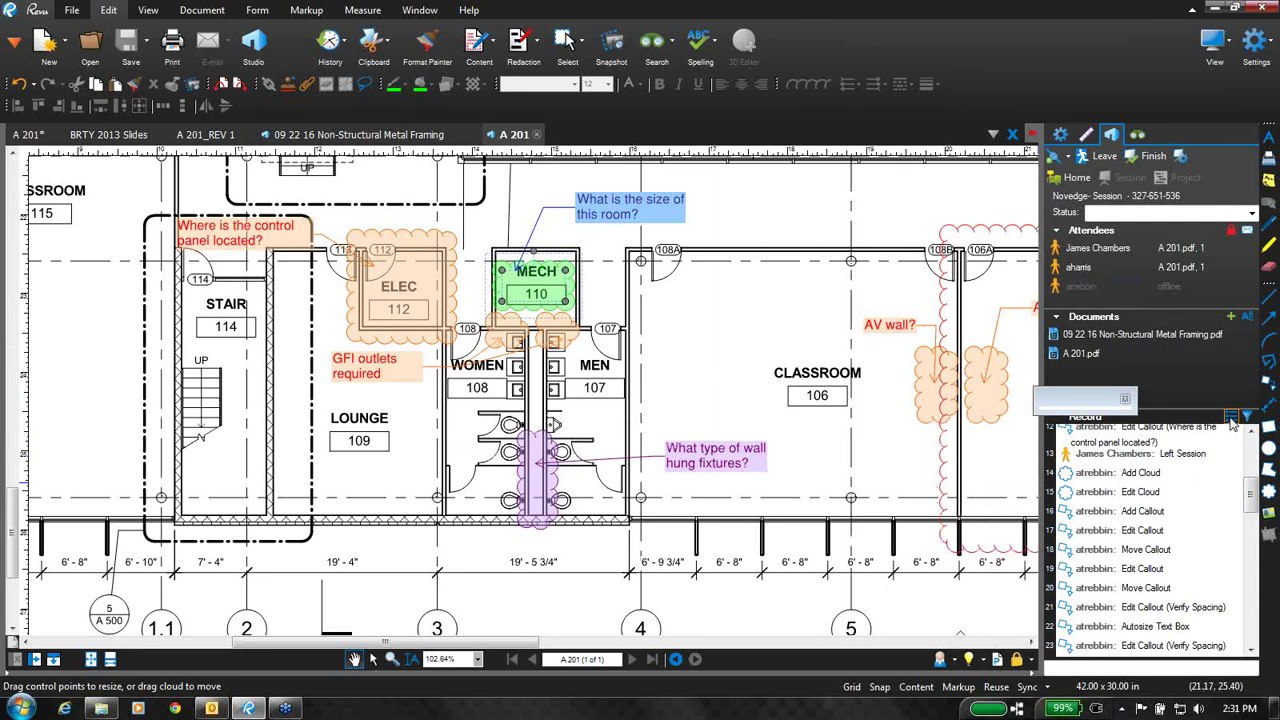
- Set up a session report of type PDF Package Report with the title "30% sub"
left_click(1231, 422)
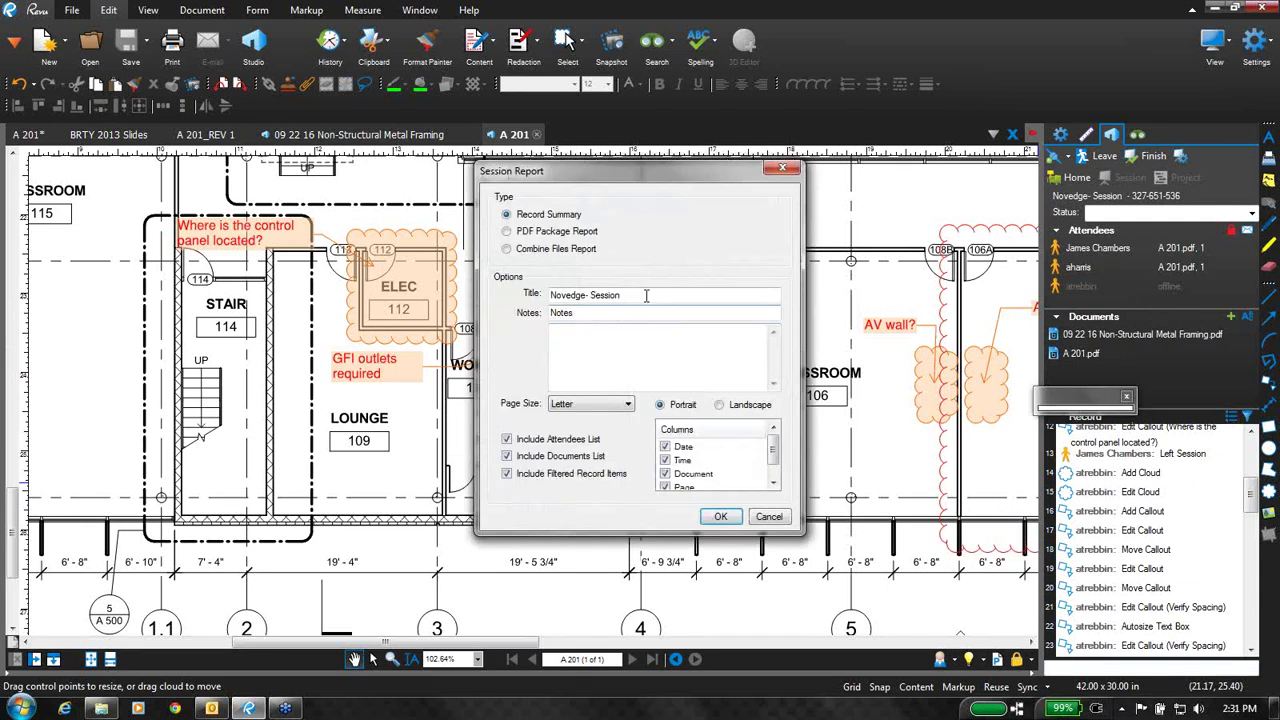
left_click_drag(646, 295, 470, 308)
type("30")
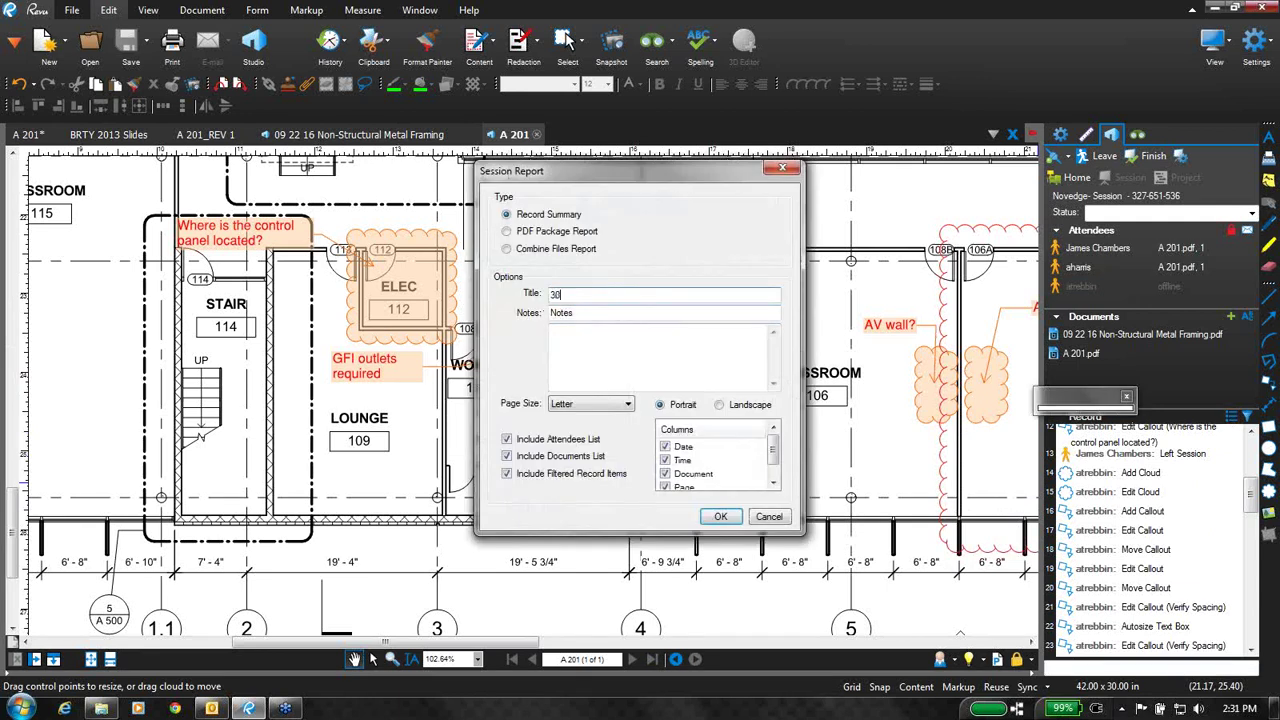
type("% submisso")
key("BackSpace")
key("BackSpace")
key("BackSpace")
key("BackSpace")
key("BackSpace")
left_click(510, 232)
- Generate the session report and save it to the Desktop as "30% sub Report"
left_click(720, 517)
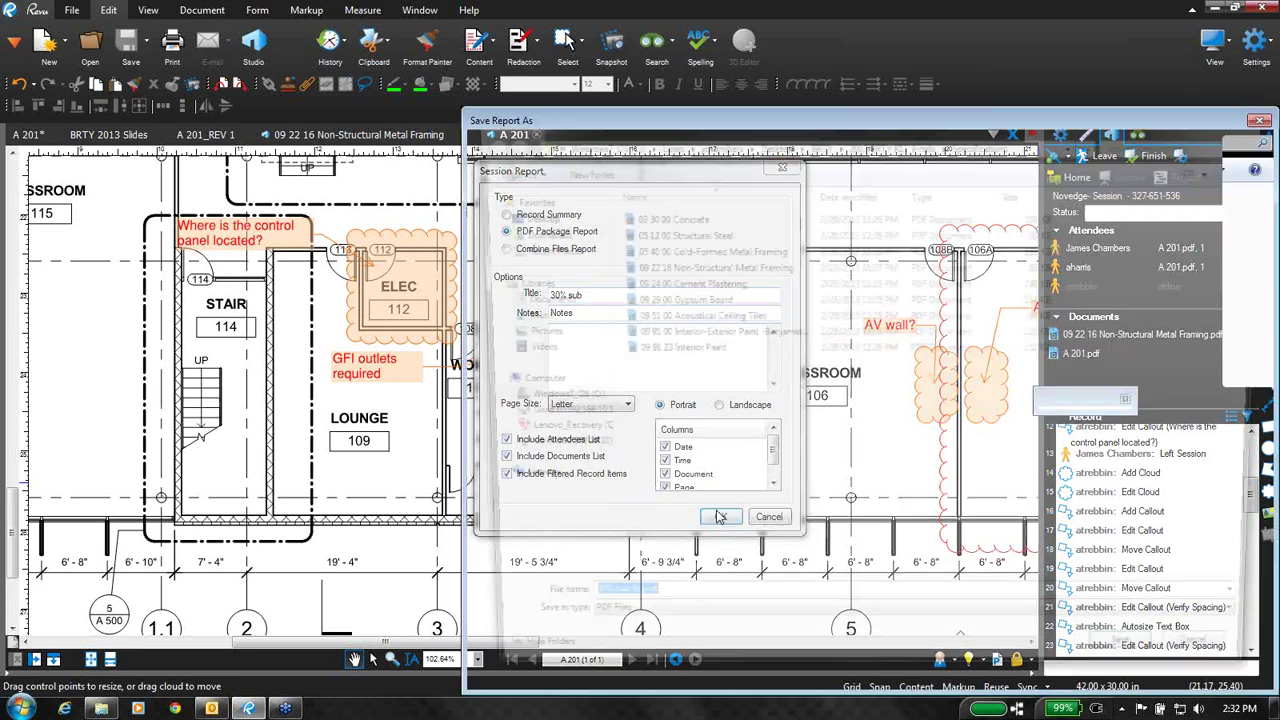
left_click(537, 222)
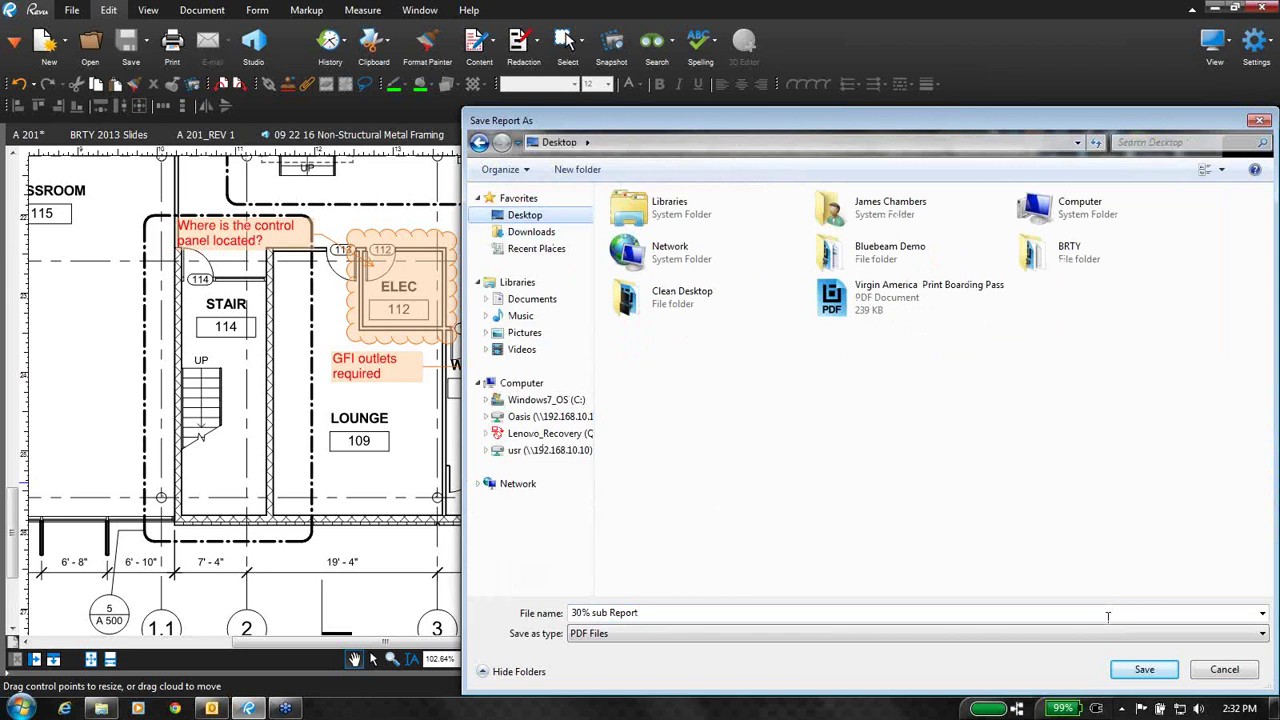
left_click(1145, 669)
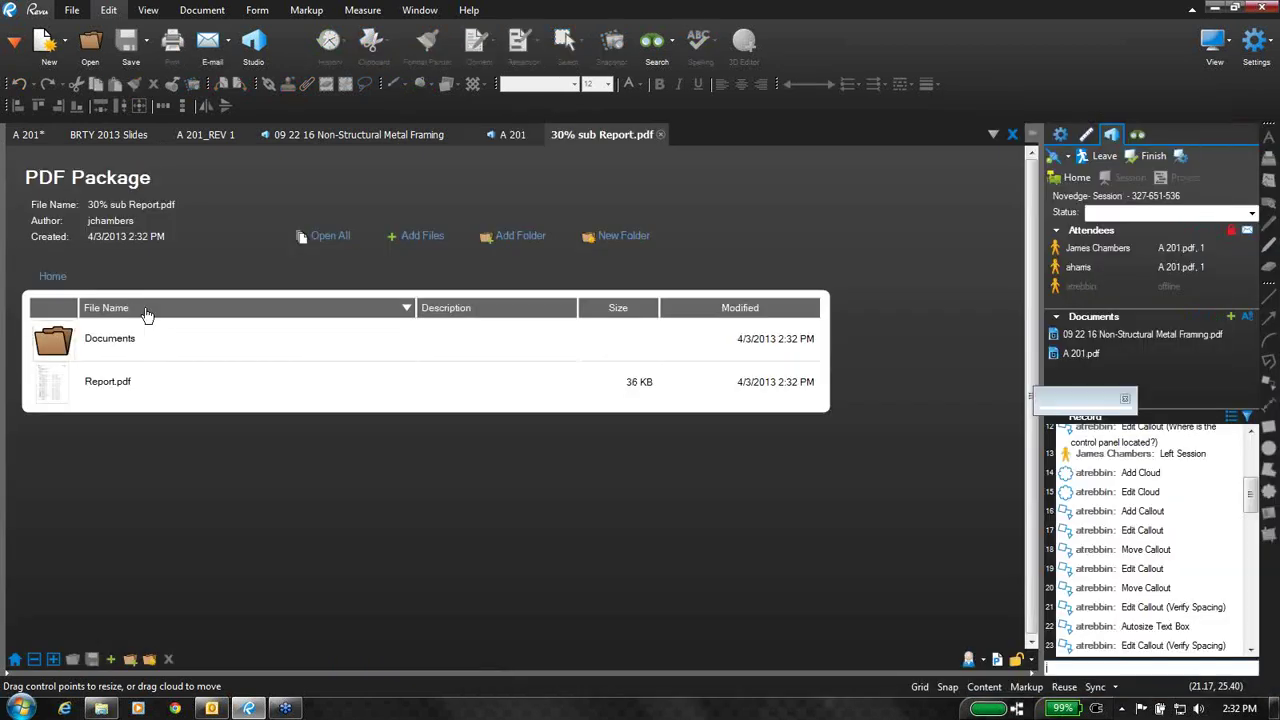
- Open Report.pdf from the package and review its attendees, documents and record entries
left_click(112, 384)
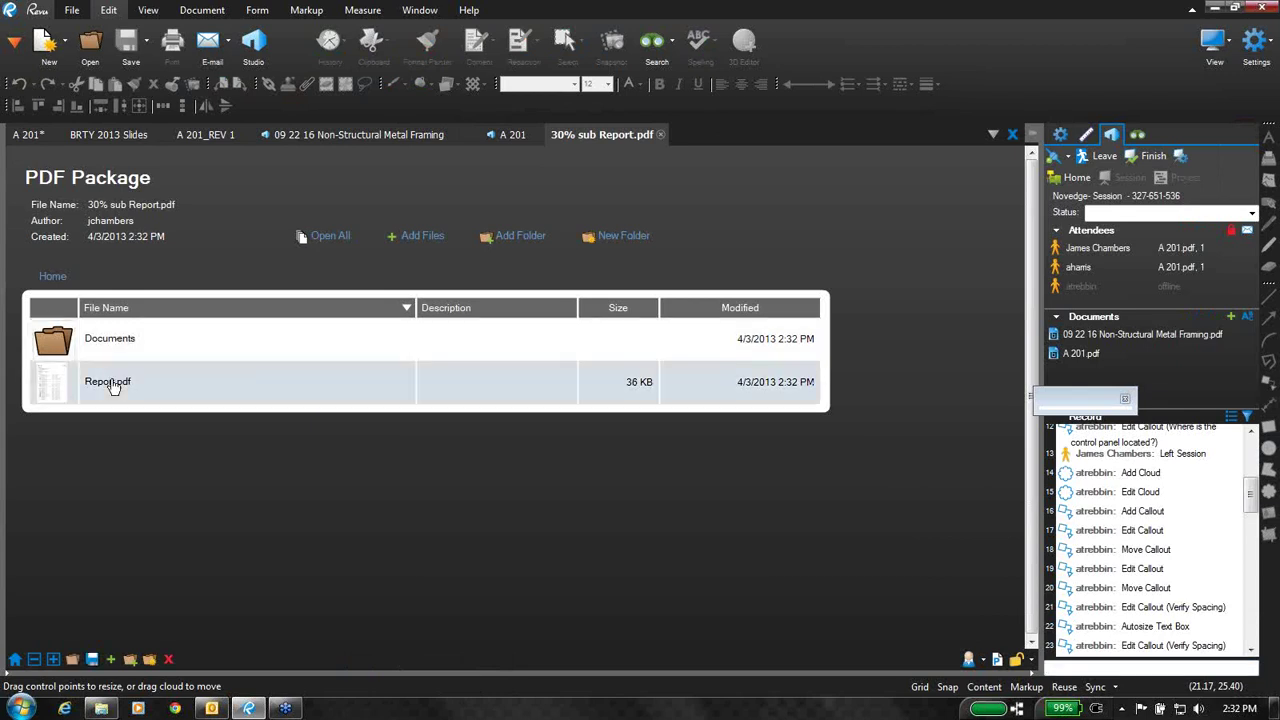
double_click(113, 387)
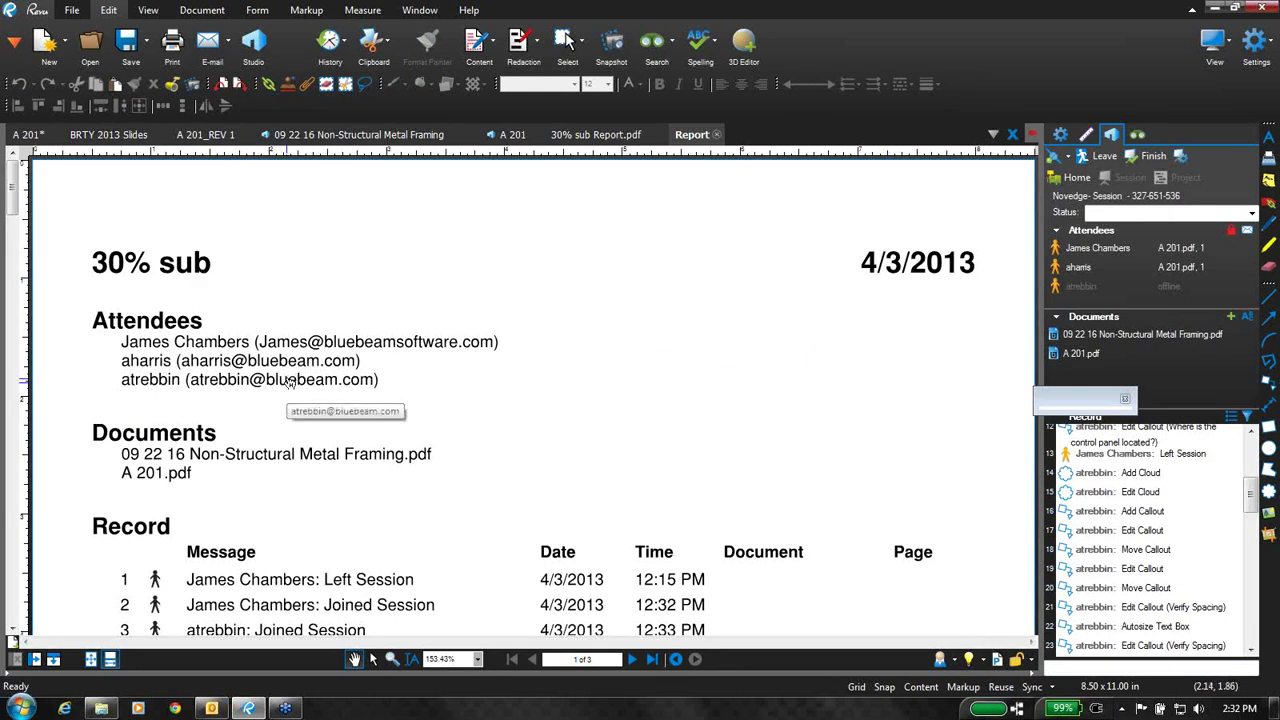
scroll(289, 383, "down", 1)
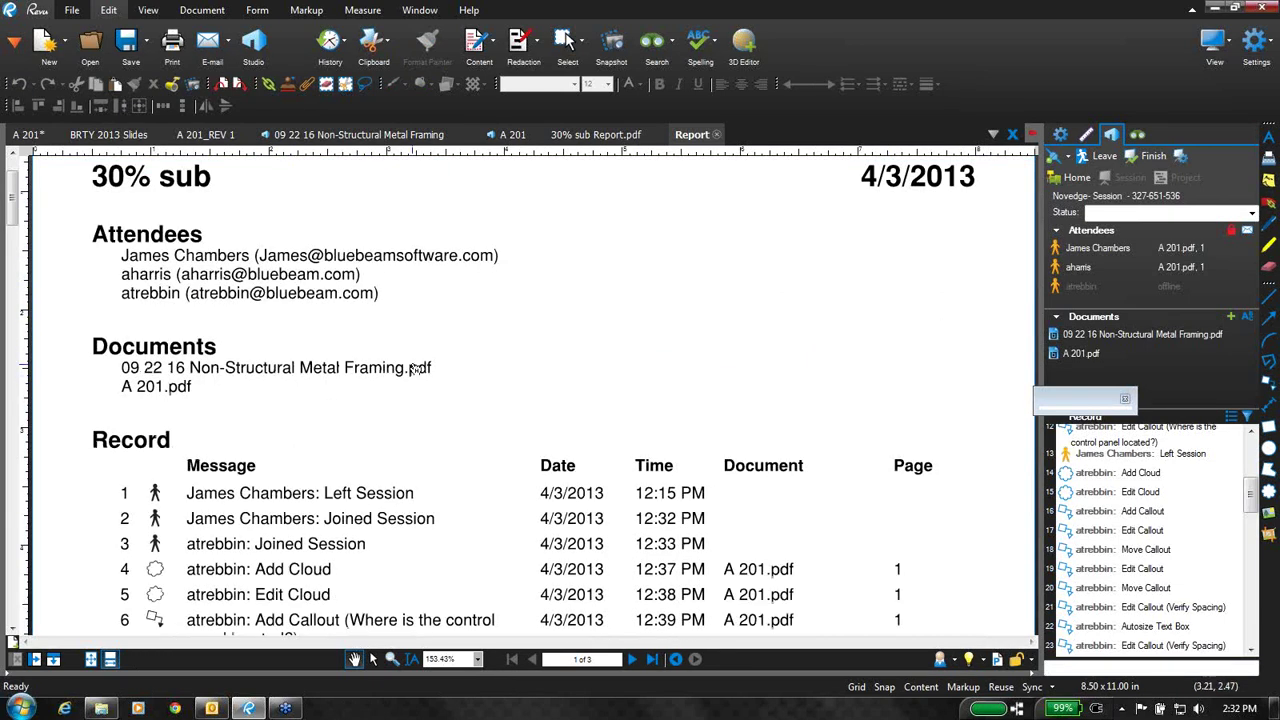
scroll(418, 370, "down", 1)
scroll(418, 370, "down", 1)
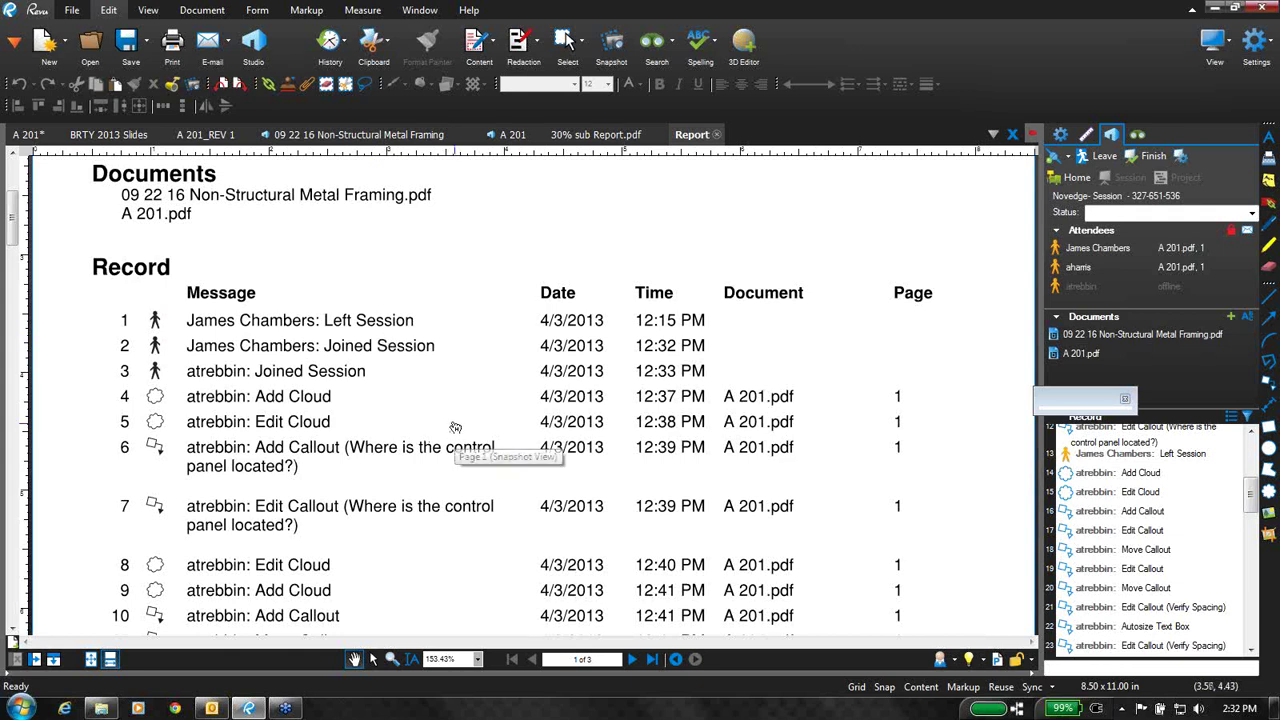
scroll(455, 427, "down", 5)
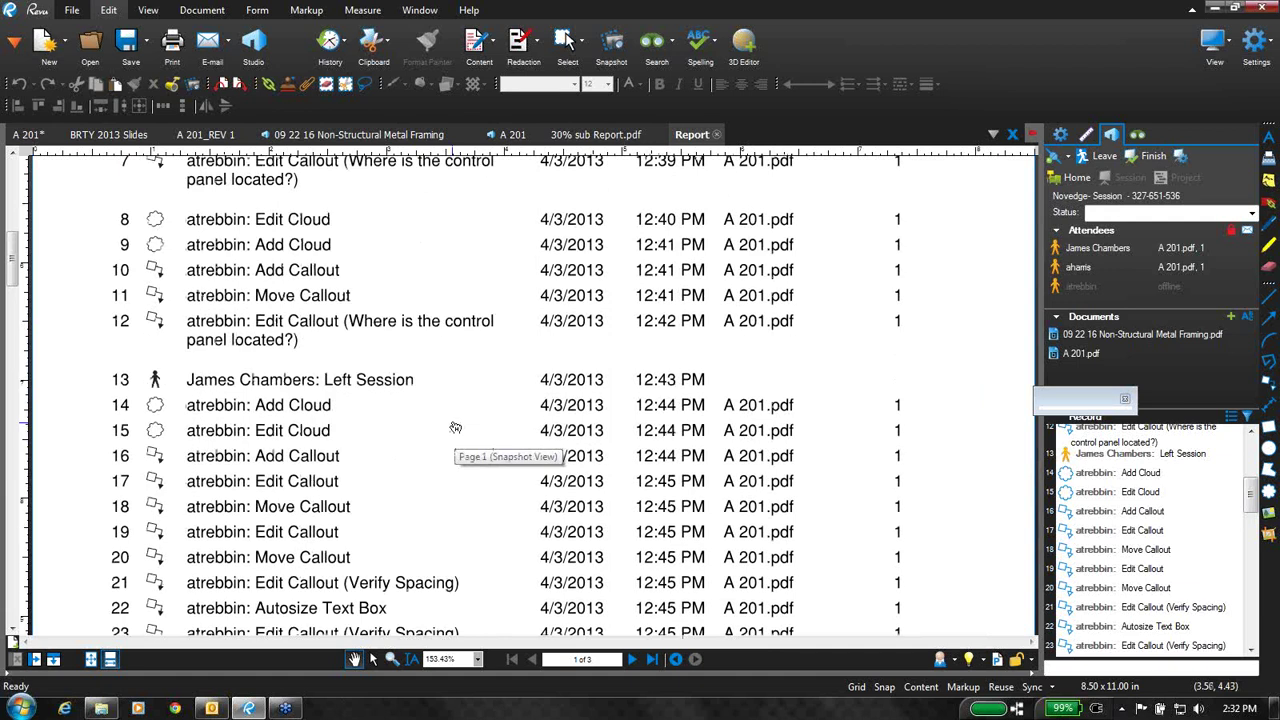
scroll(455, 427, "down", 2)
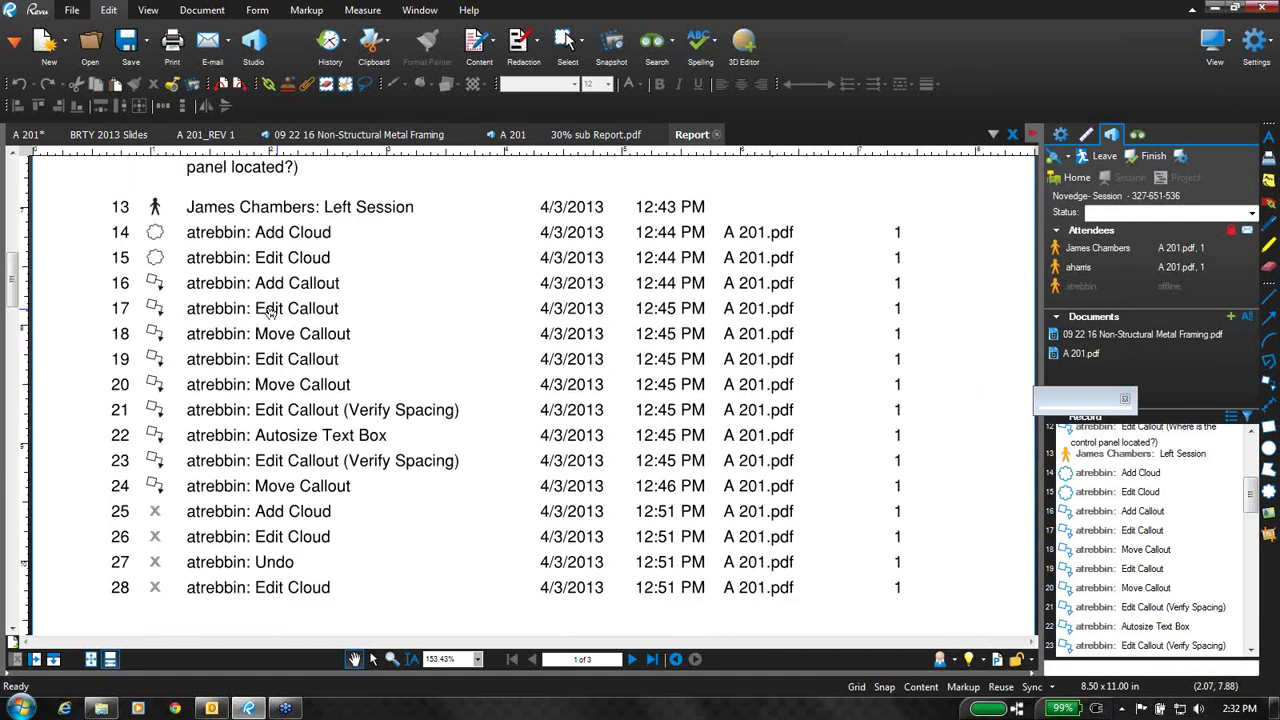
- Follow the Edit Callout entry 17 to its location on A 201 and return to the beginning of the report
double_click(260, 310)
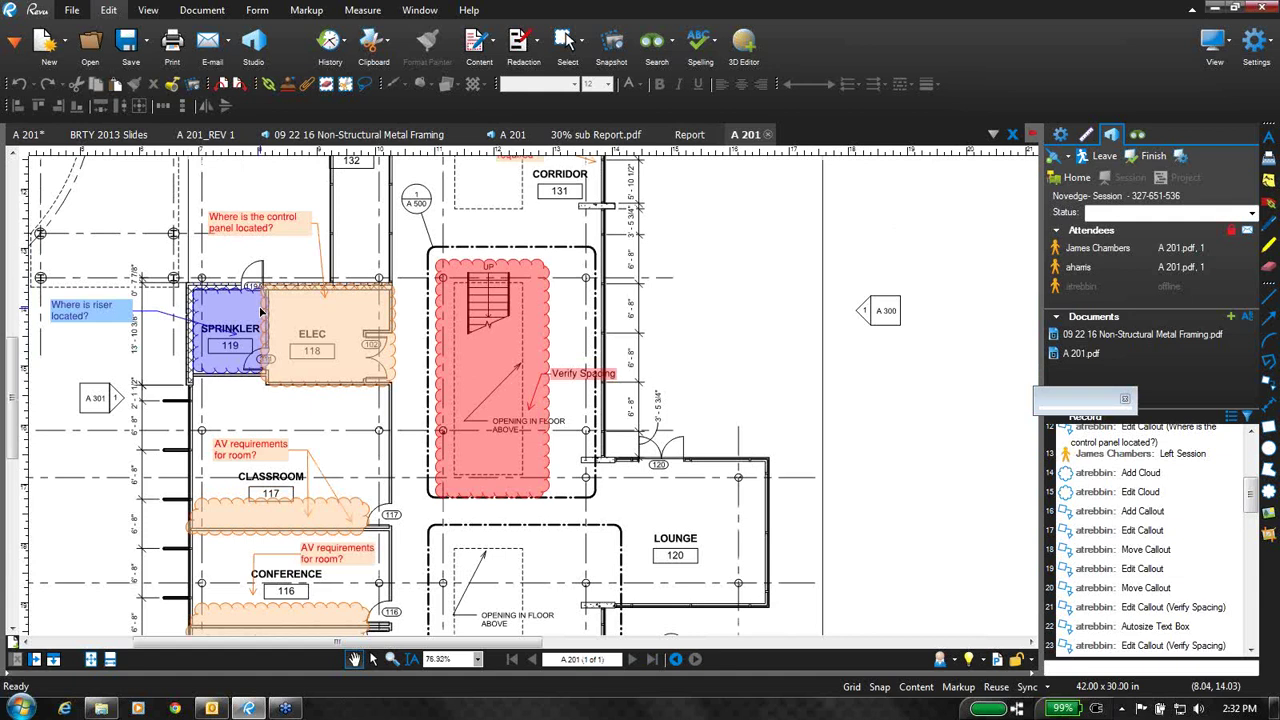
left_click(677, 659)
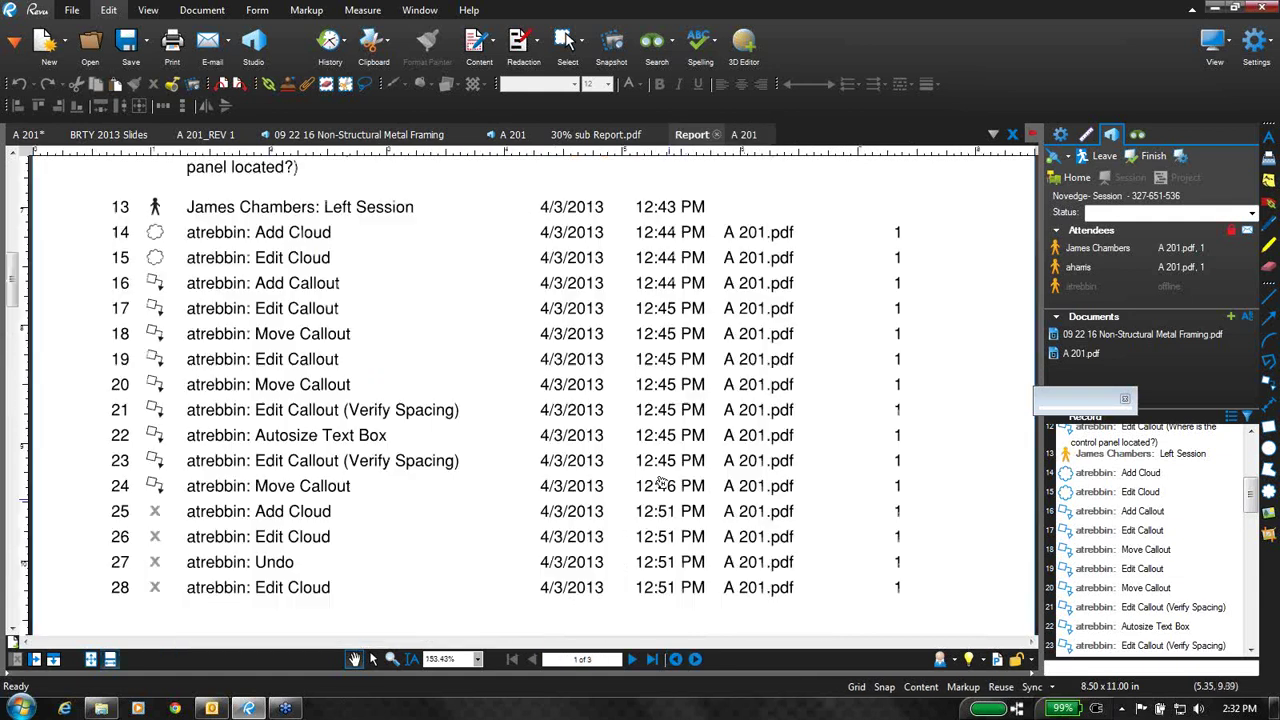
scroll(556, 478, "up", 10)
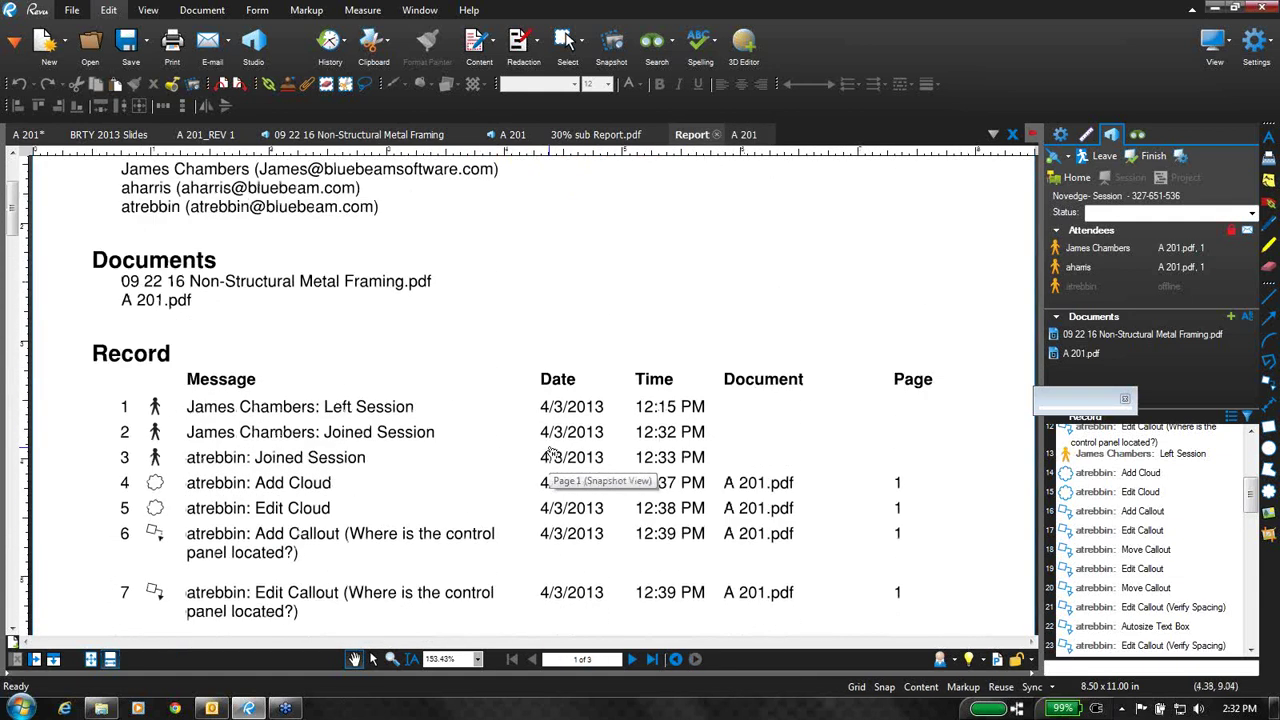
scroll(552, 455, "up", 2)
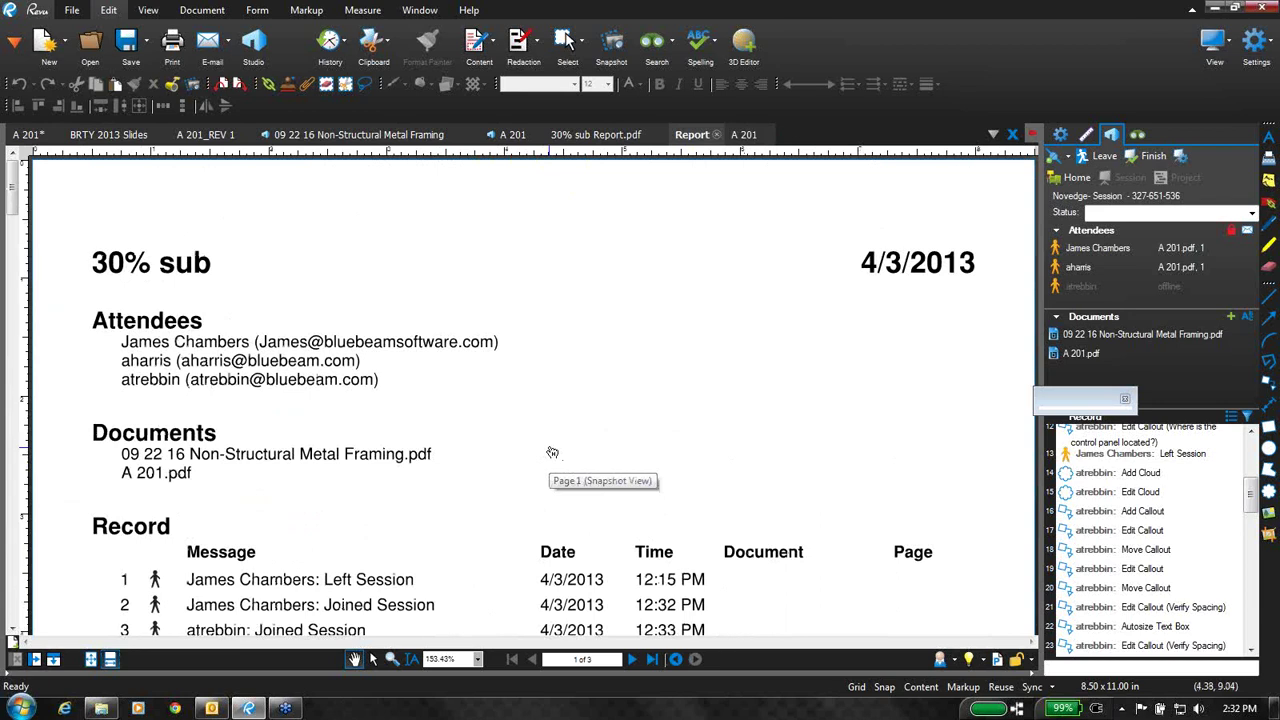
- Leave the Studio session and close the report, its A 201 copy and the 30% sub Report package
left_click(1104, 157)
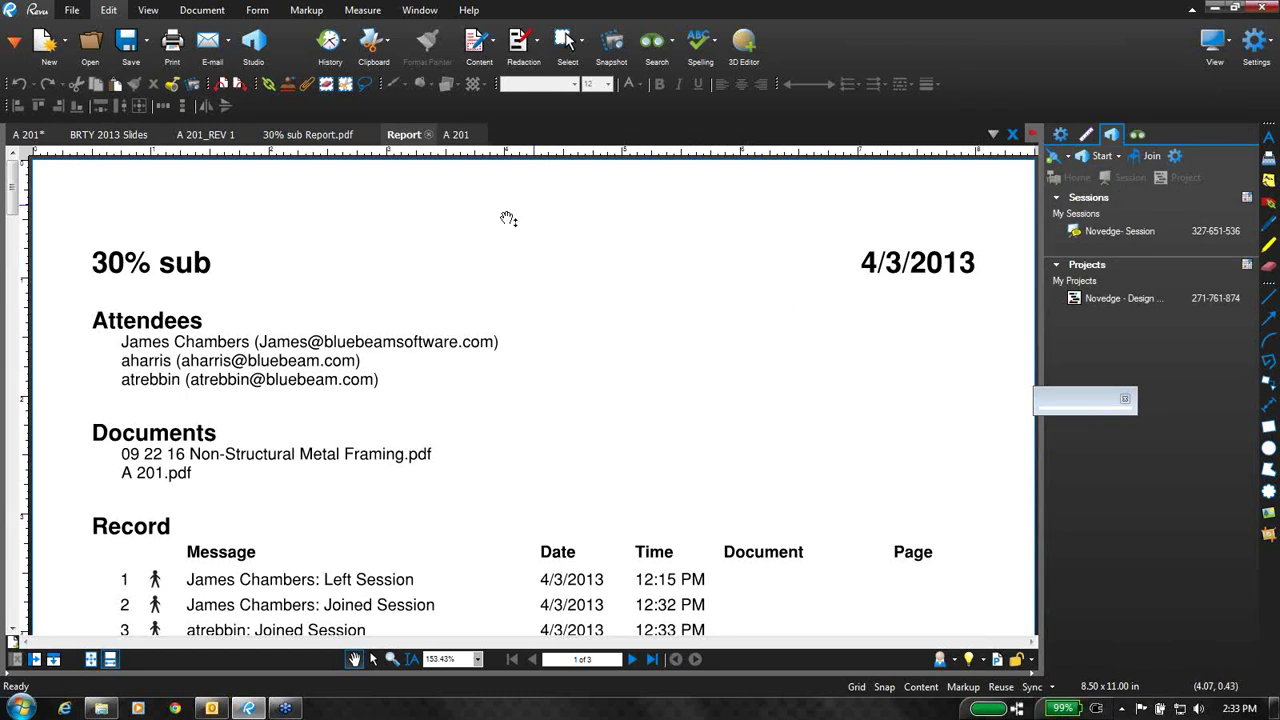
left_click(428, 137)
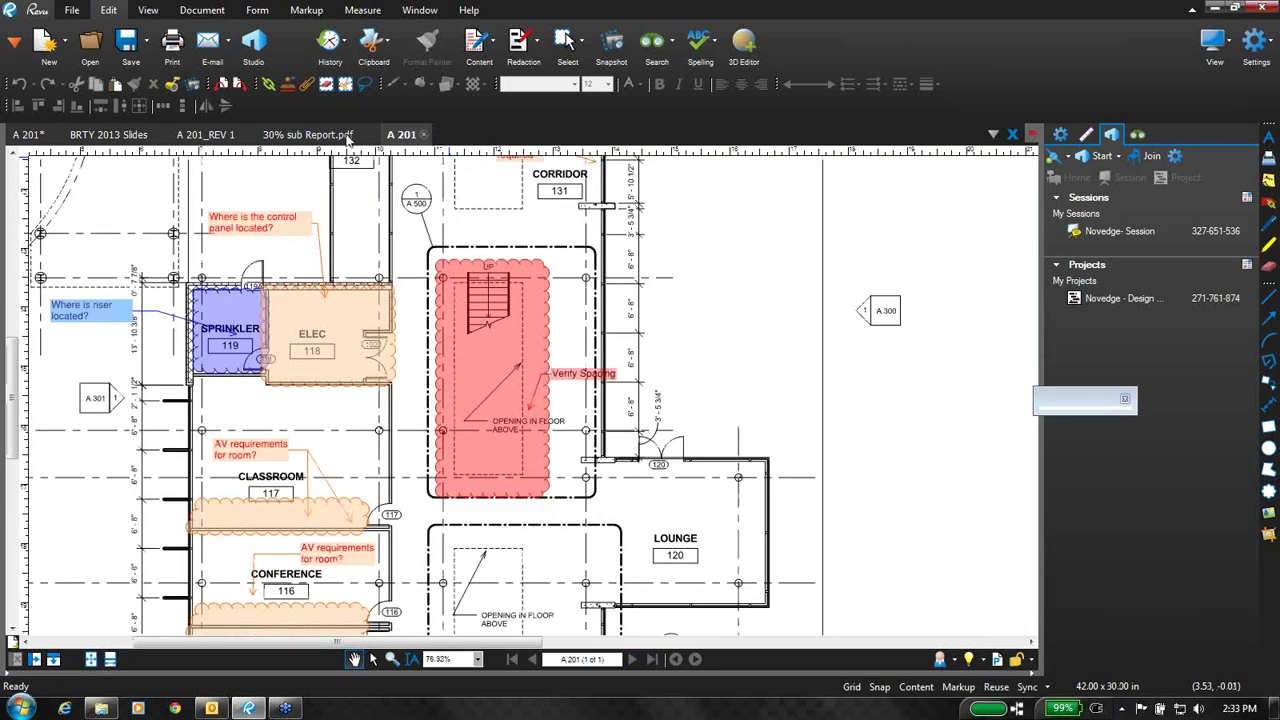
left_click(350, 138)
left_click(372, 136)
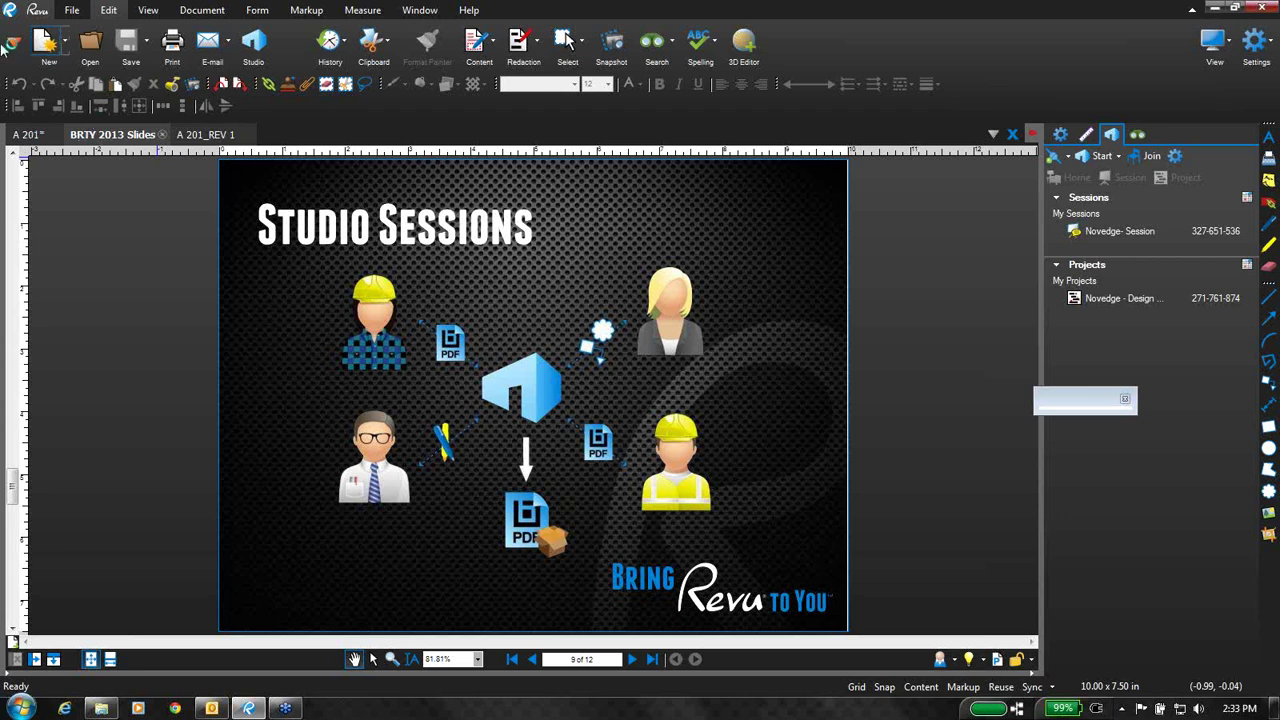
- Open CombinedSet.pdf from the pinned Combined Set files
left_click(12, 392)
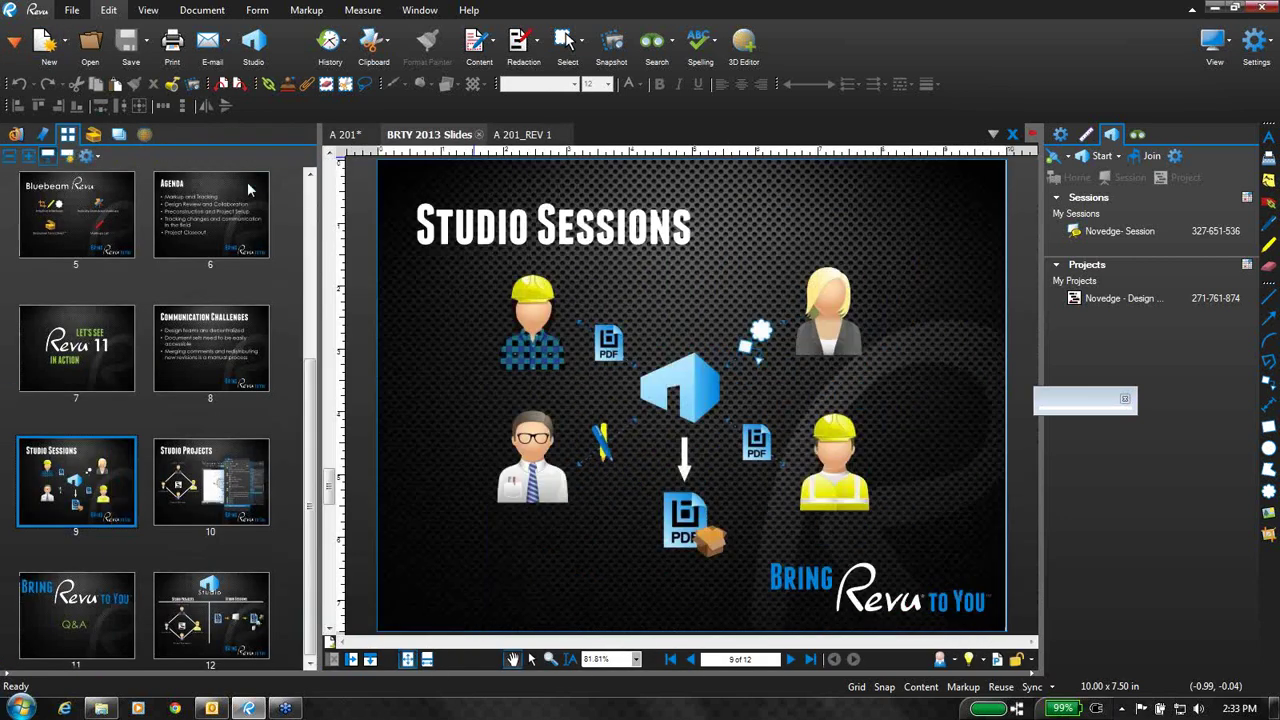
left_click(15, 134)
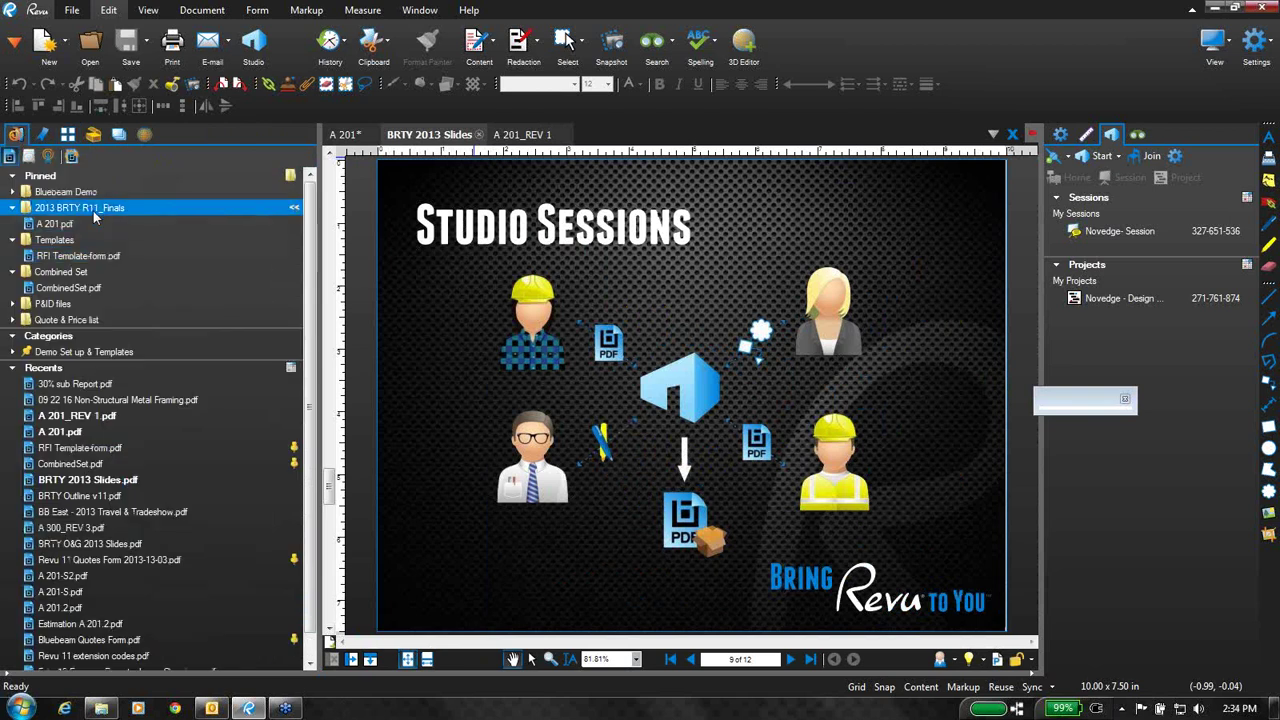
left_click(80, 288)
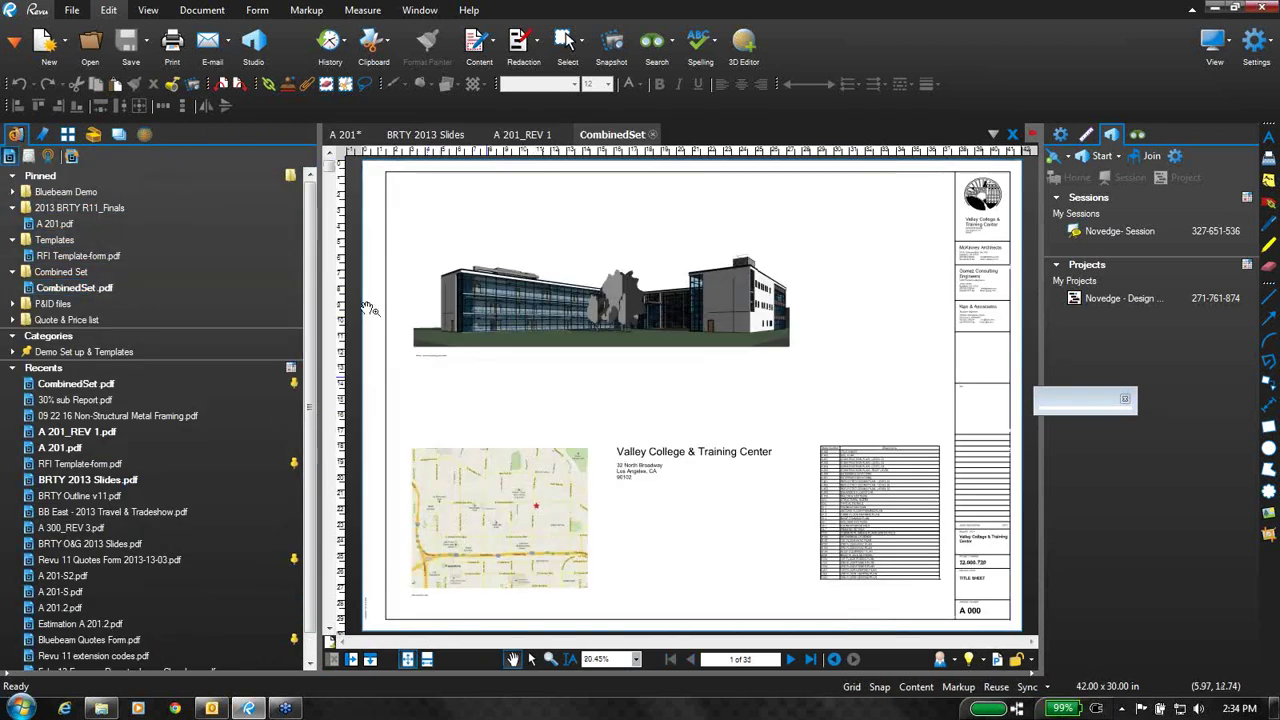
- Show the page thumbnails of CombinedSet in three columns and hide the Studio area
left_click(68, 135)
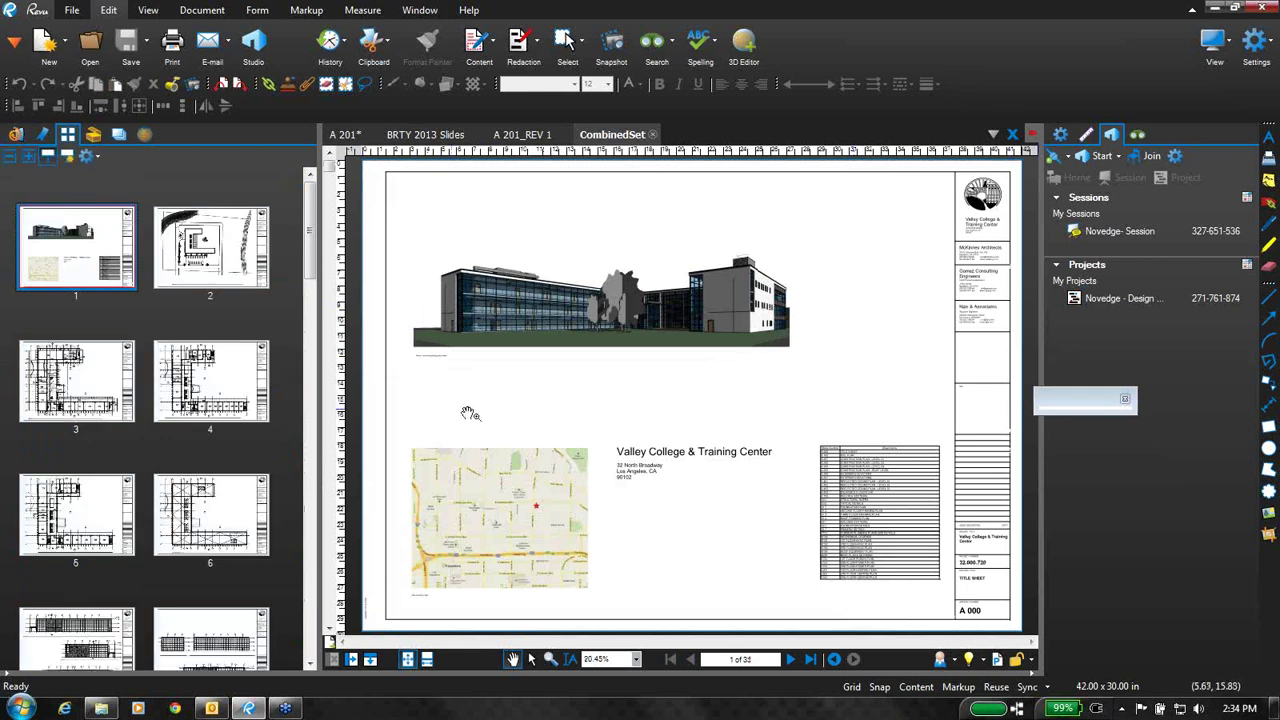
left_click(1040, 356)
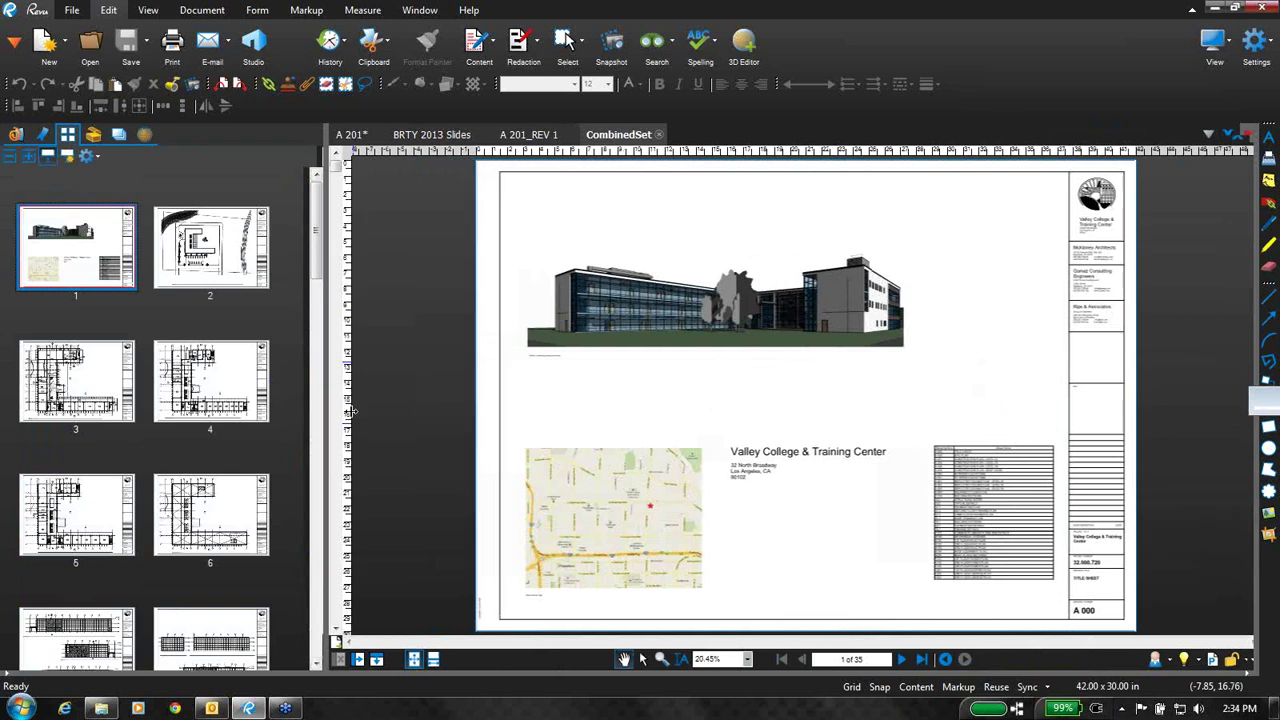
left_click_drag(324, 415, 380, 415)
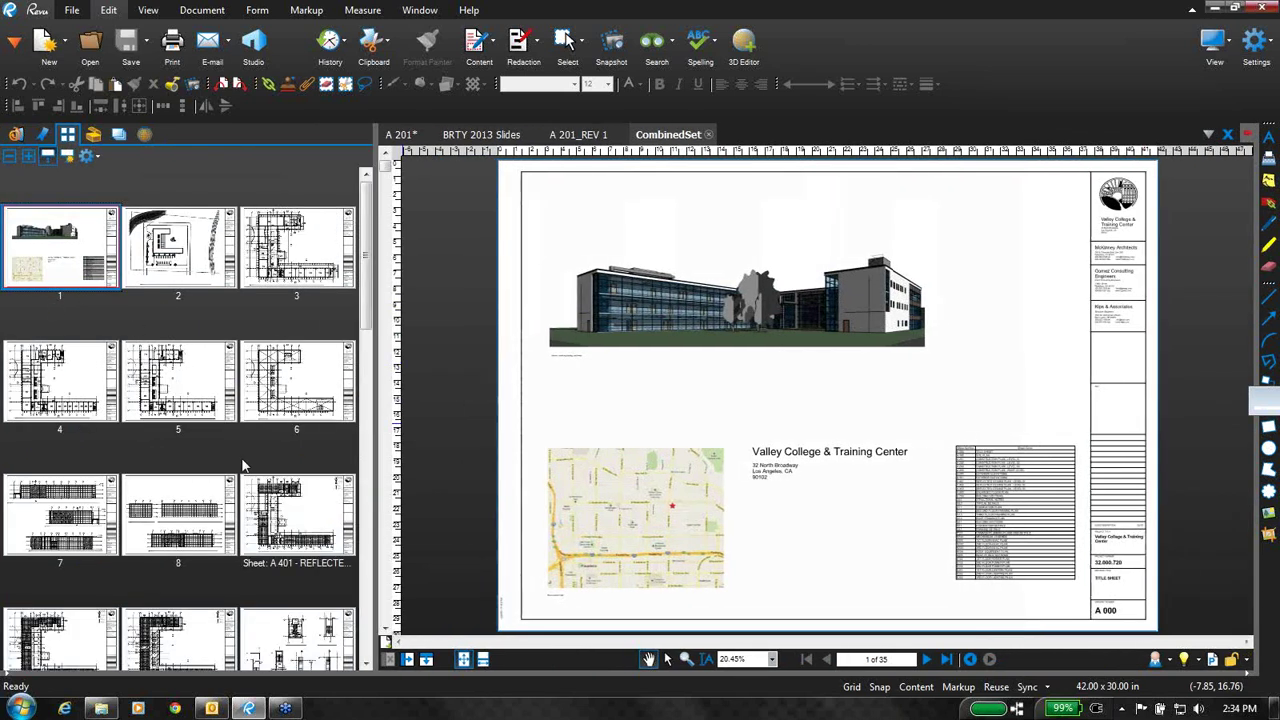
- Label the title sheet's page thumbnail A000
scroll(268, 508, "down", 2)
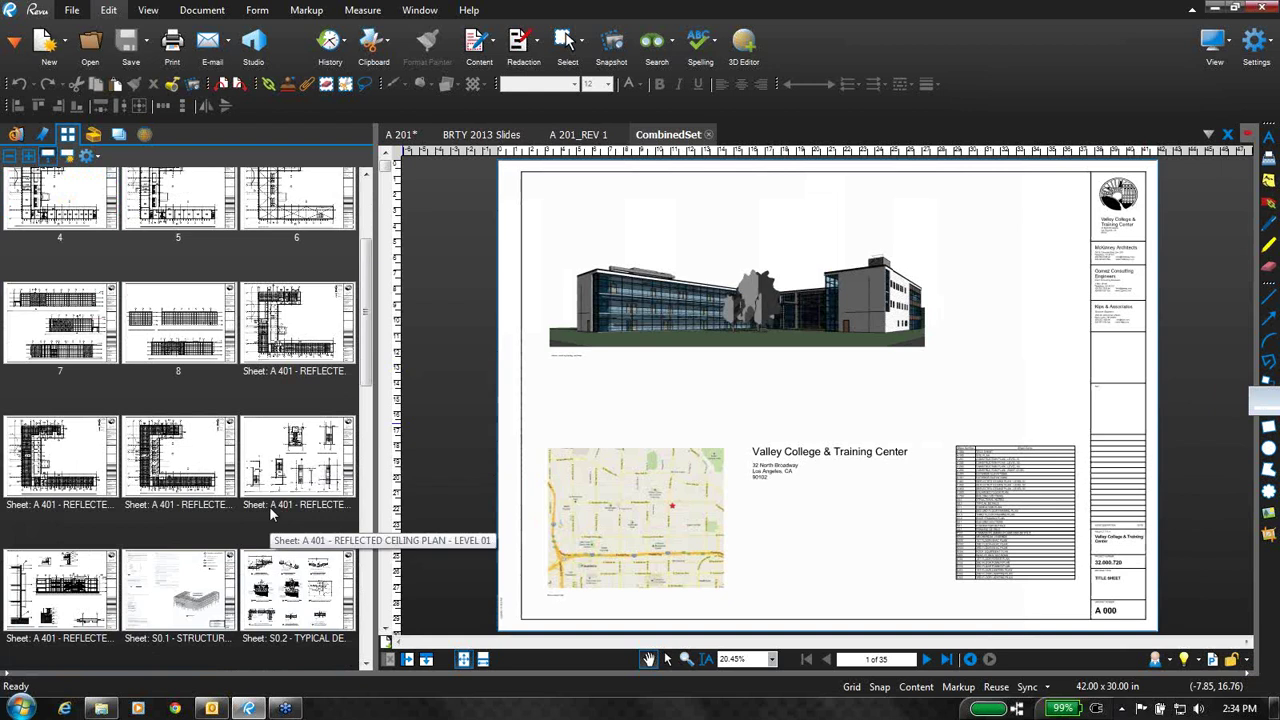
scroll(270, 513, "down", 4)
scroll(270, 513, "up", 6)
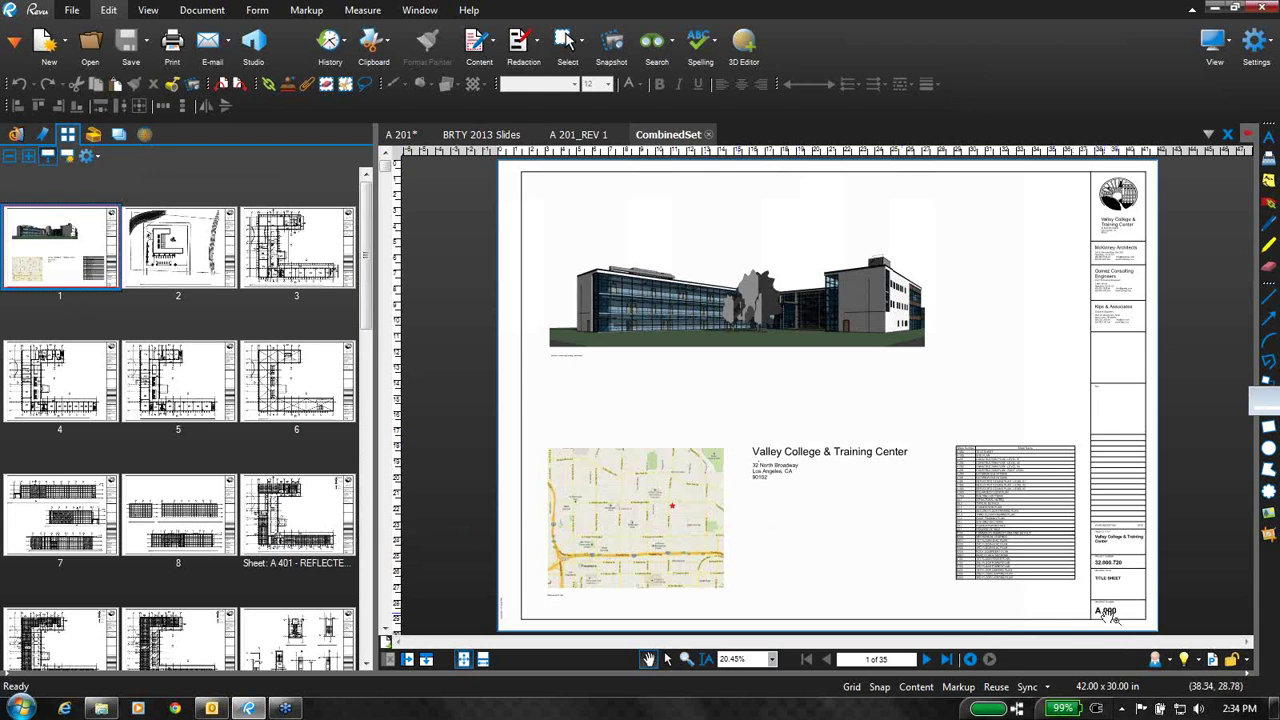
left_click(59, 295)
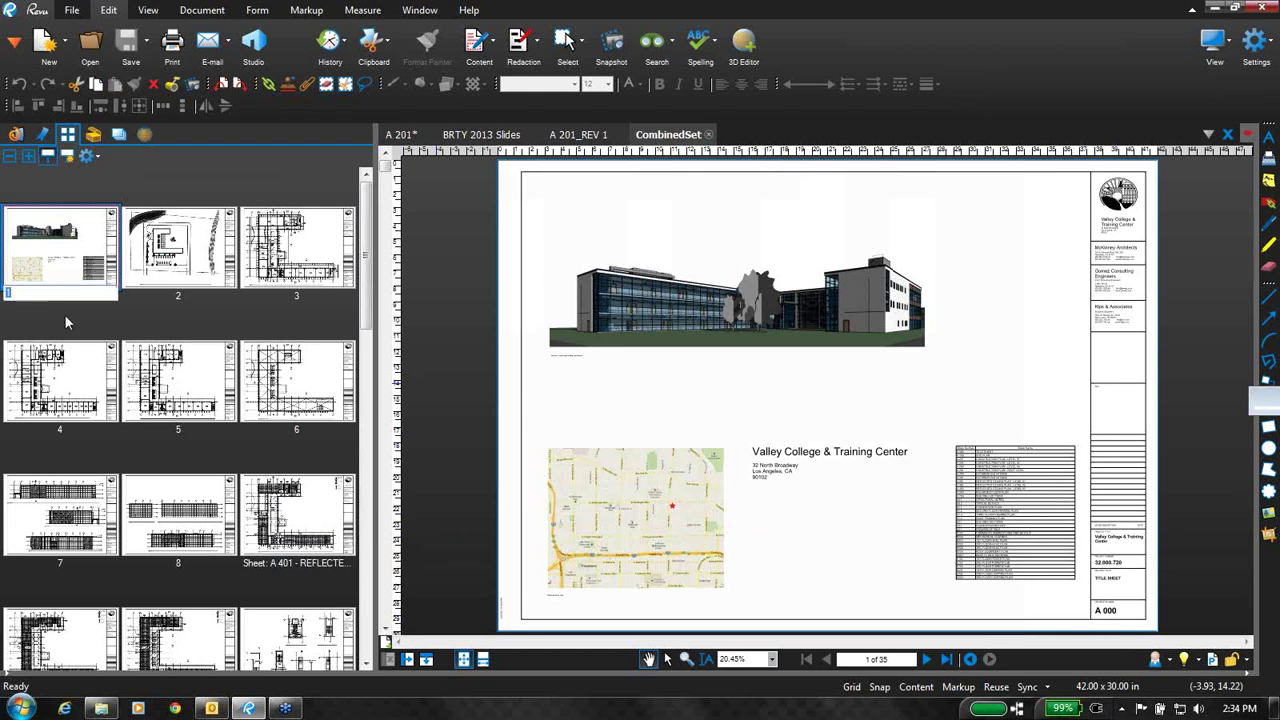
type("A000")
left_click(55, 350)
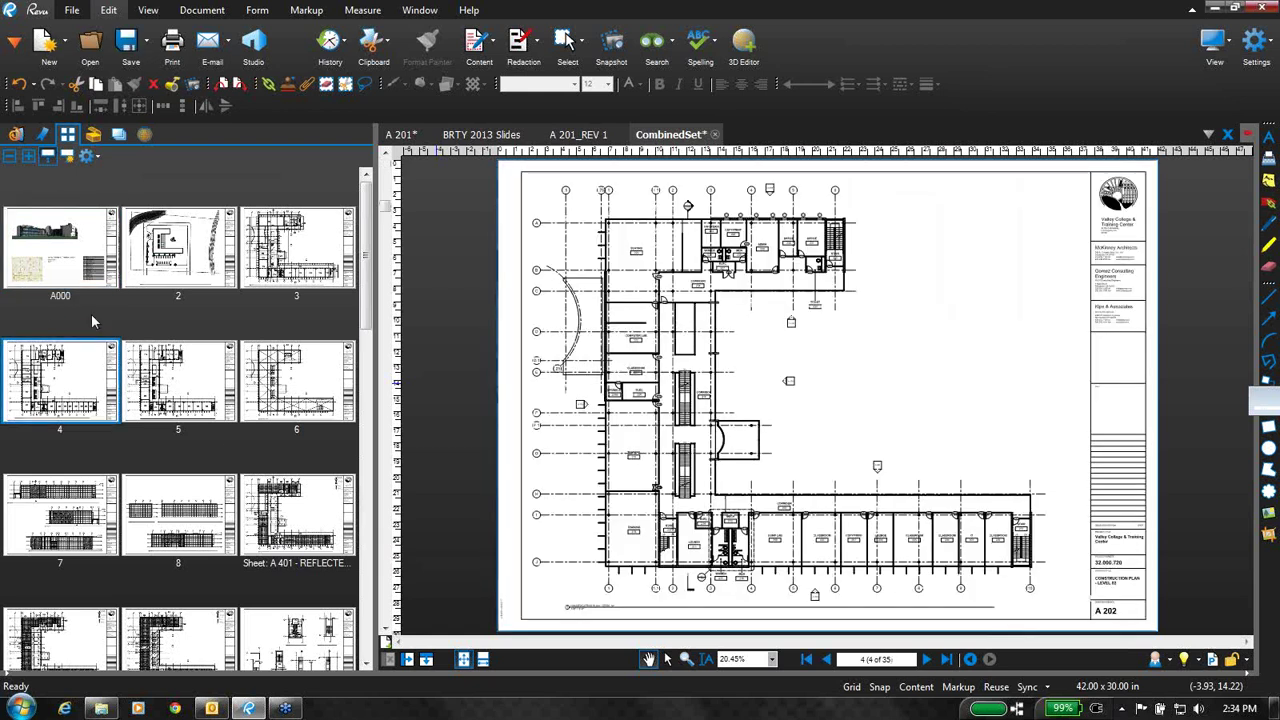
left_click(163, 278)
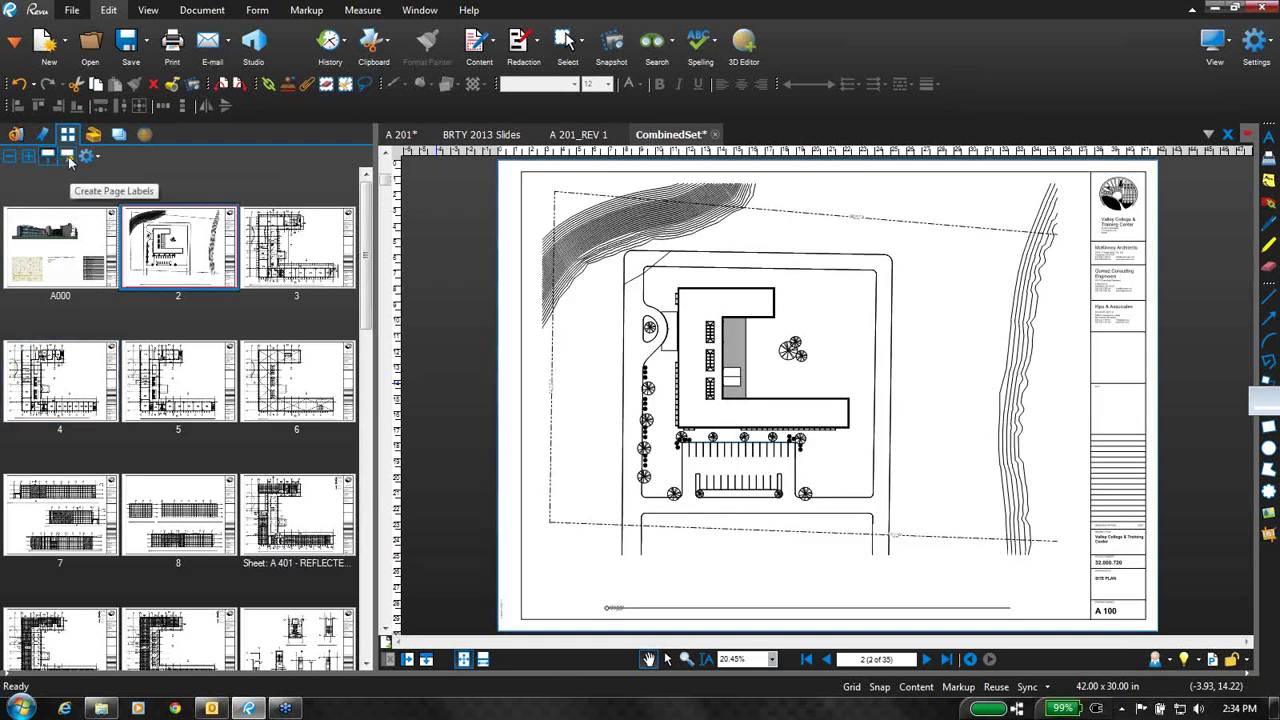
- Start creating page labels from a page region, marking the rectangle around the title sheet's drawing number box
left_click(70, 162)
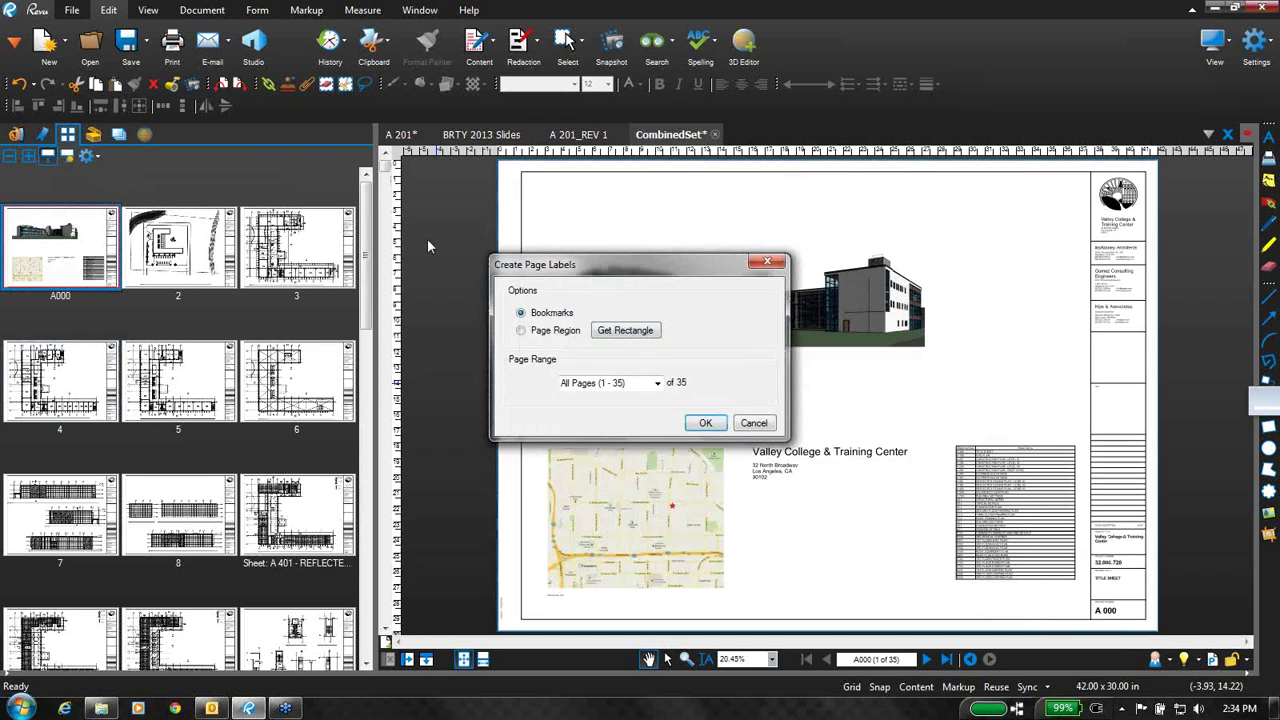
left_click(521, 331)
left_click(630, 333)
scroll(1090, 577, "up", 2)
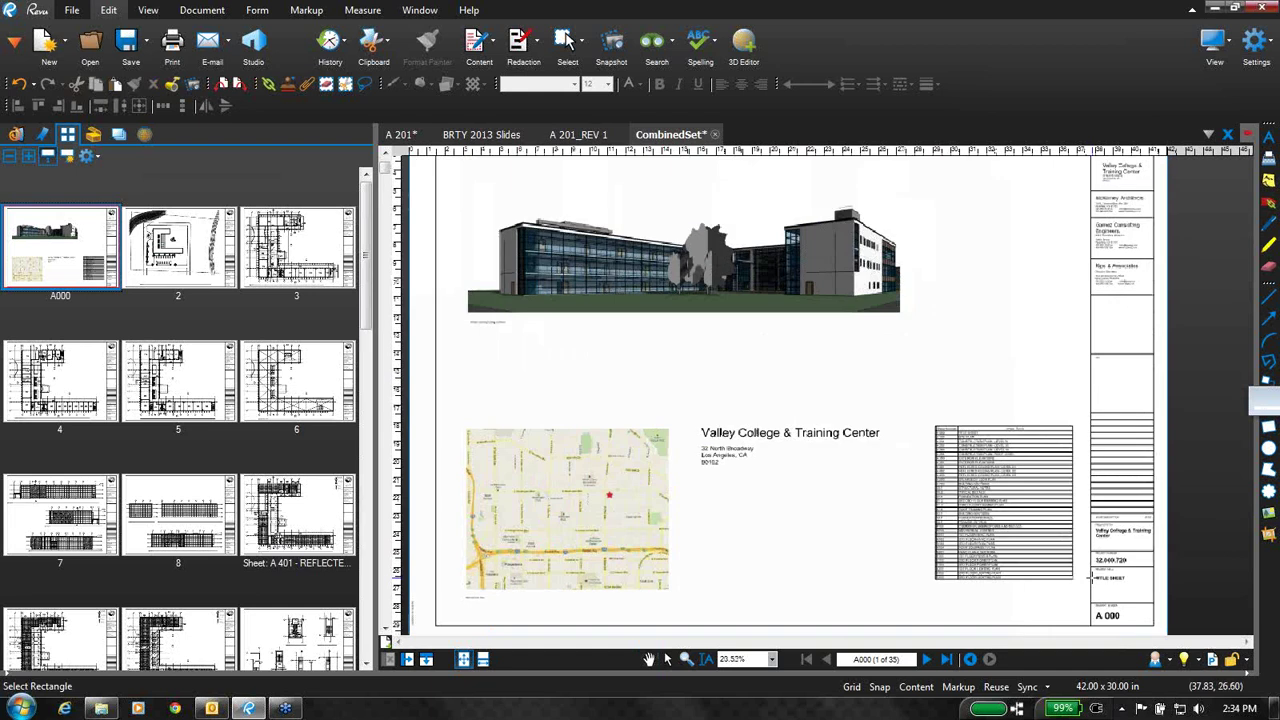
scroll(1090, 577, "up", 3)
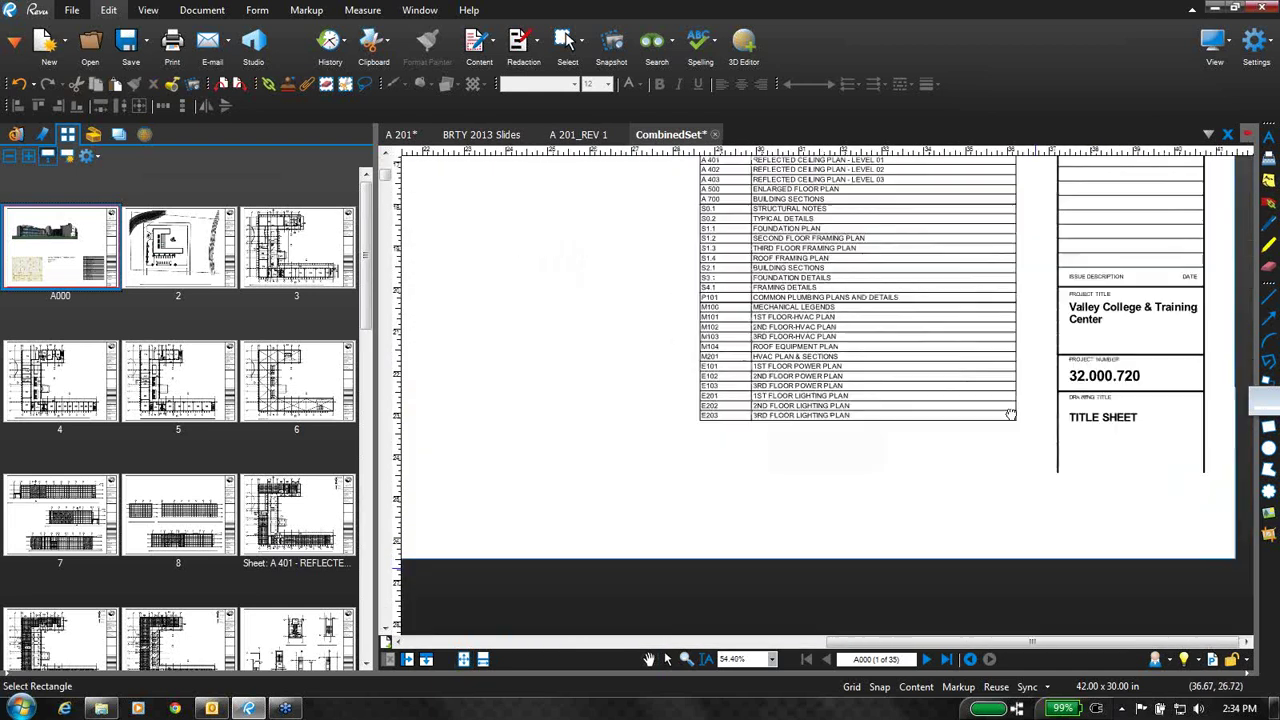
scroll(1043, 378, "up", 1)
mouse_move(1025, 392)
left_mouse_down()
mouse_move(1071, 428)
mouse_move(1192, 436)
left_mouse_up()
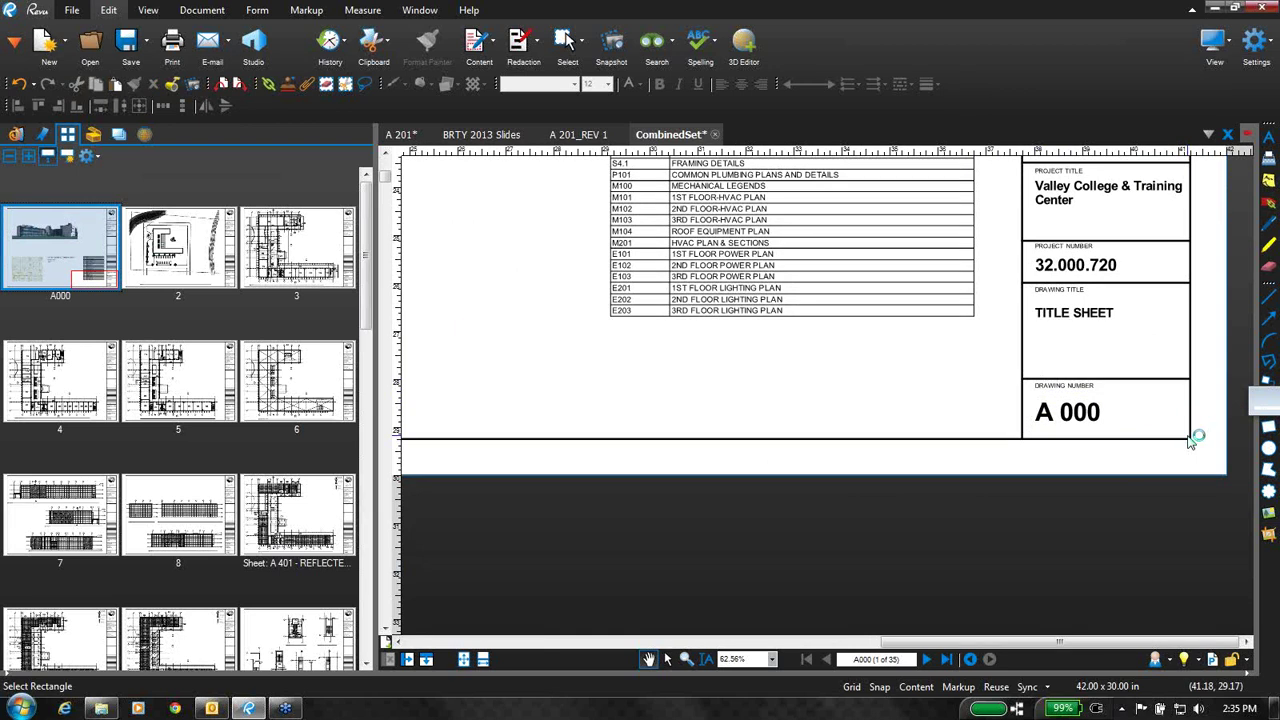
- Generate the region-based page labels for all pages (1 - 35)
left_click(656, 384)
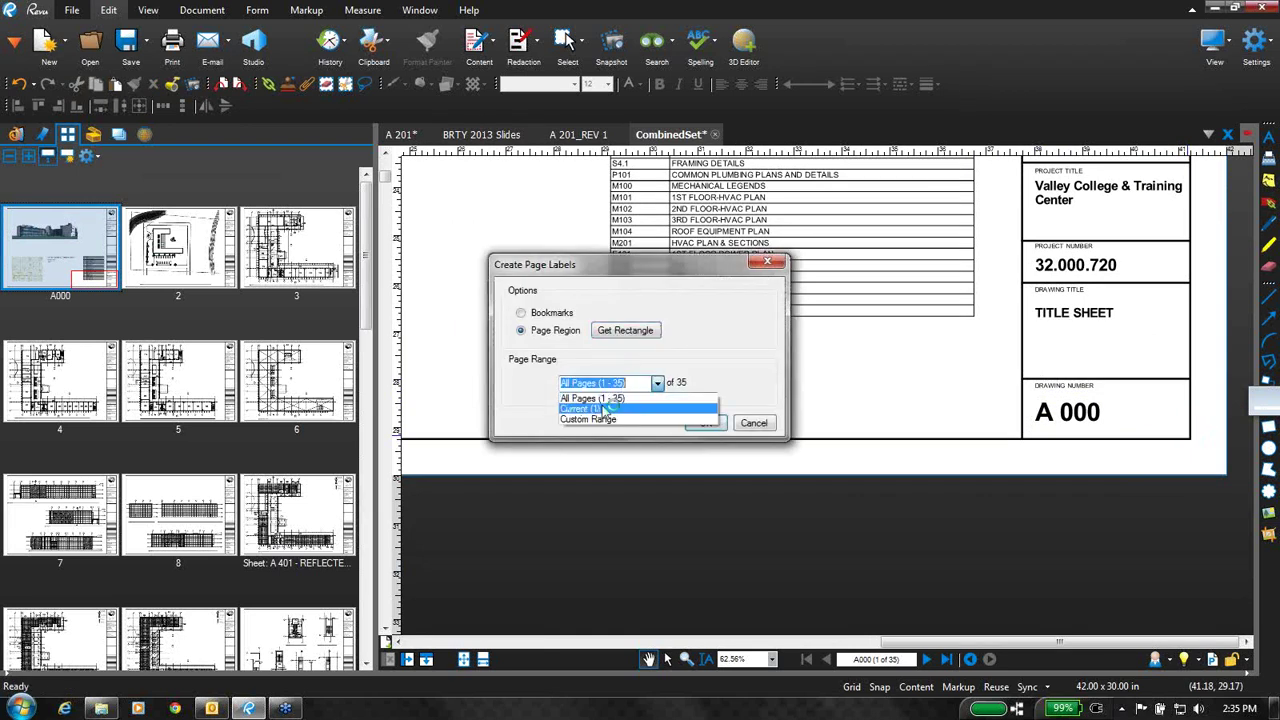
left_click(605, 393)
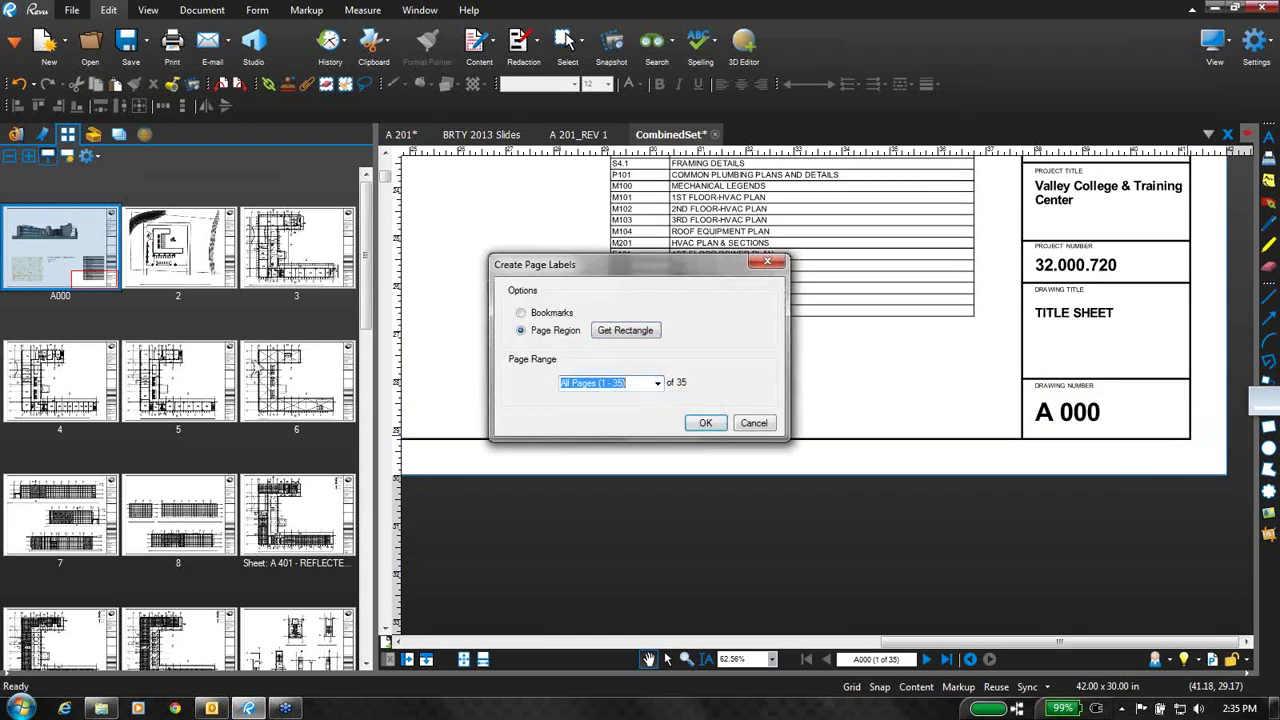
left_click(705, 423)
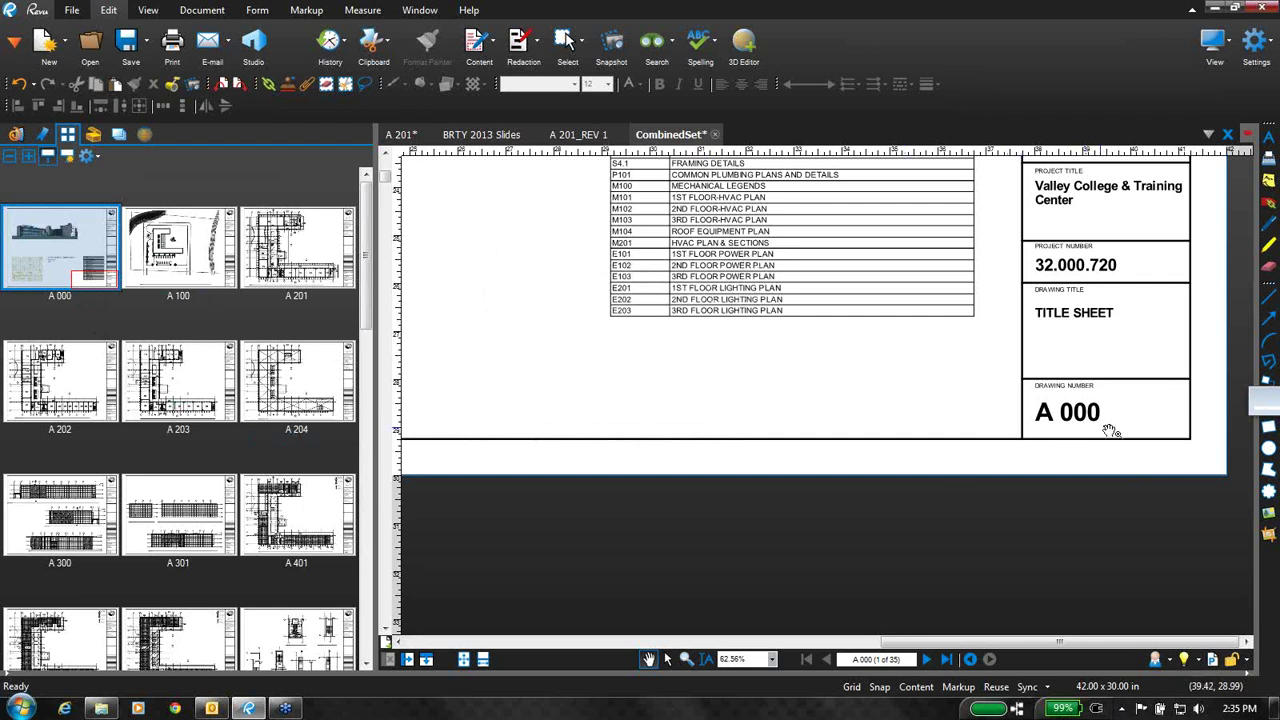
- Review the new page labels across the thumbnails and fit the whole title sheet in the view
scroll(190, 460, "down", 3)
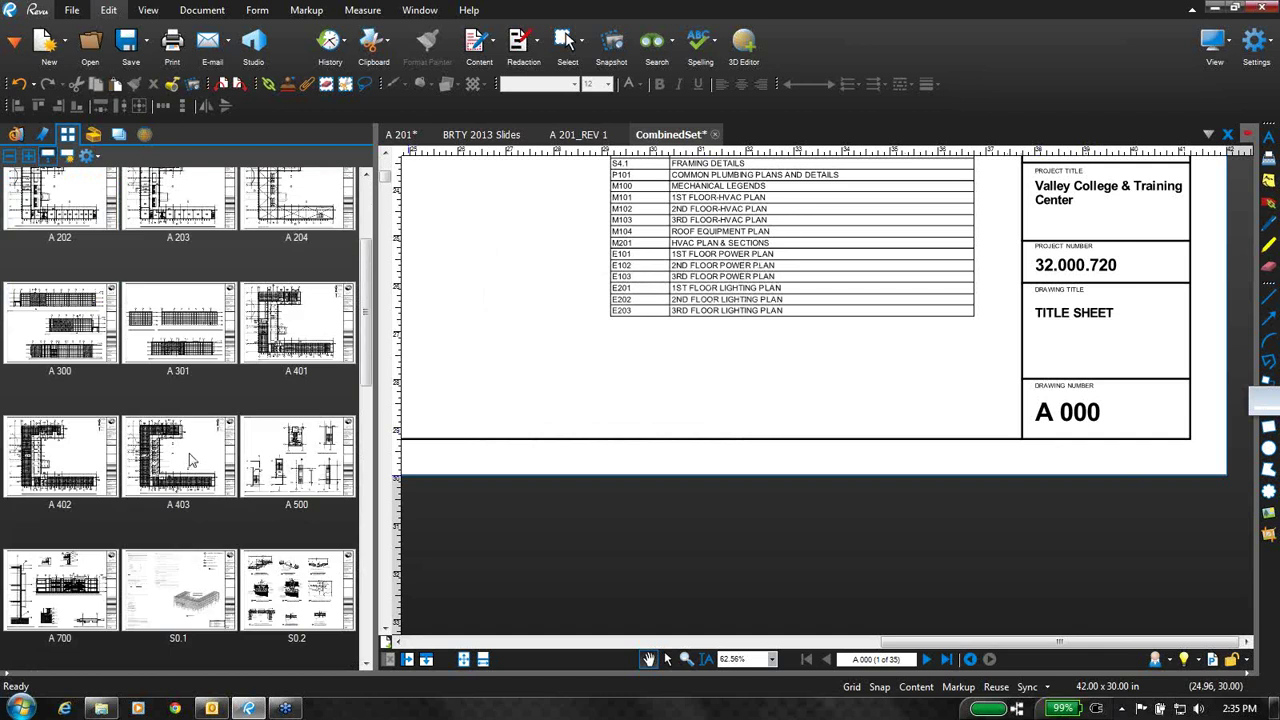
scroll(190, 458, "down", 6)
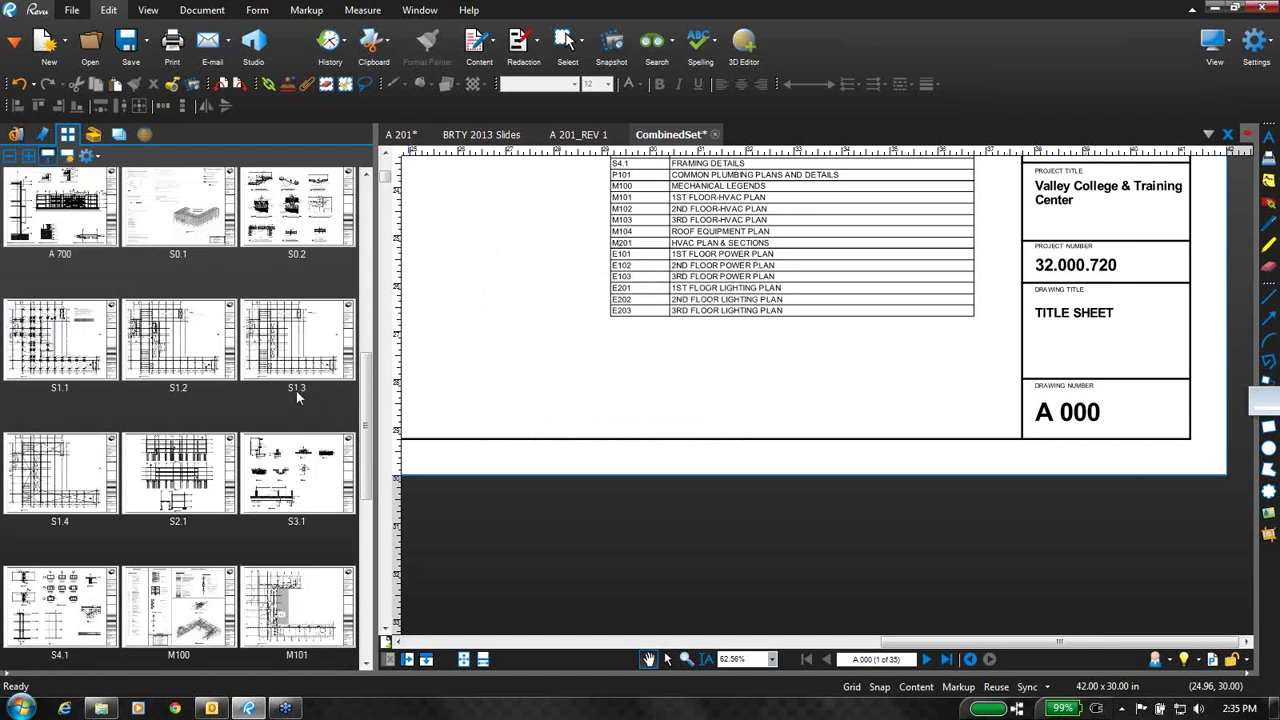
scroll(296, 397, "down", 6)
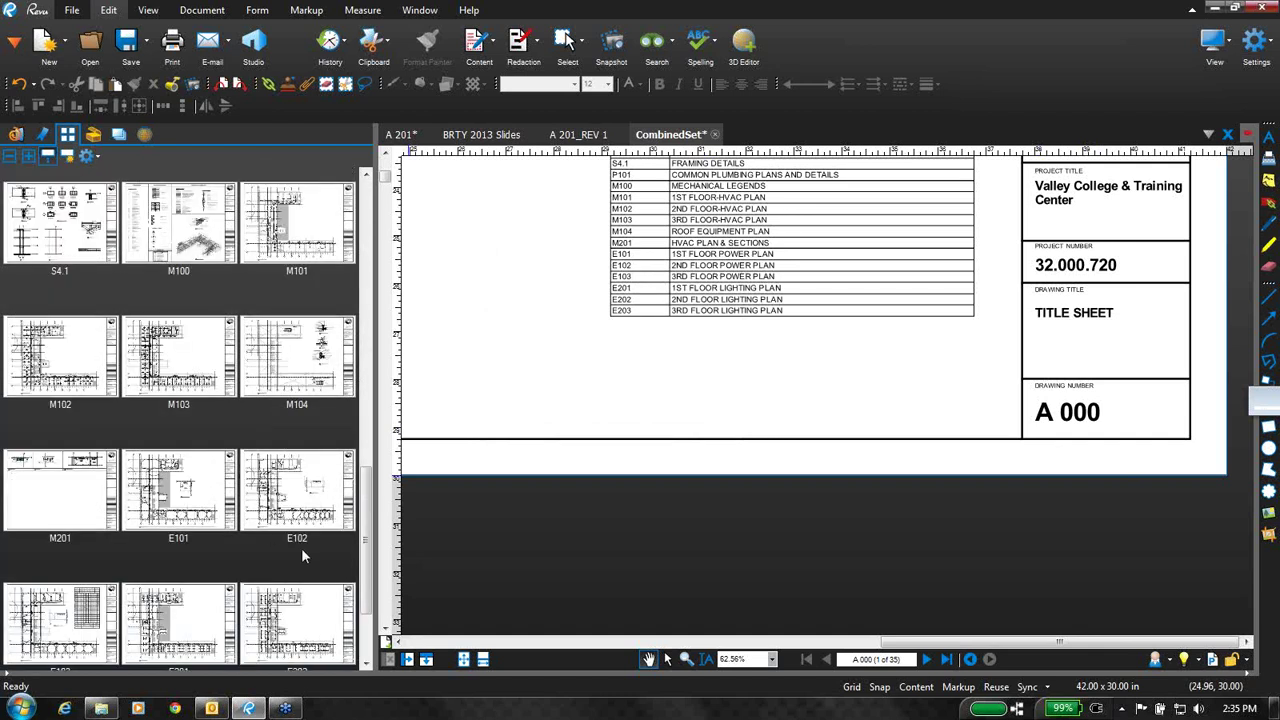
scroll(290, 515, "up", 11)
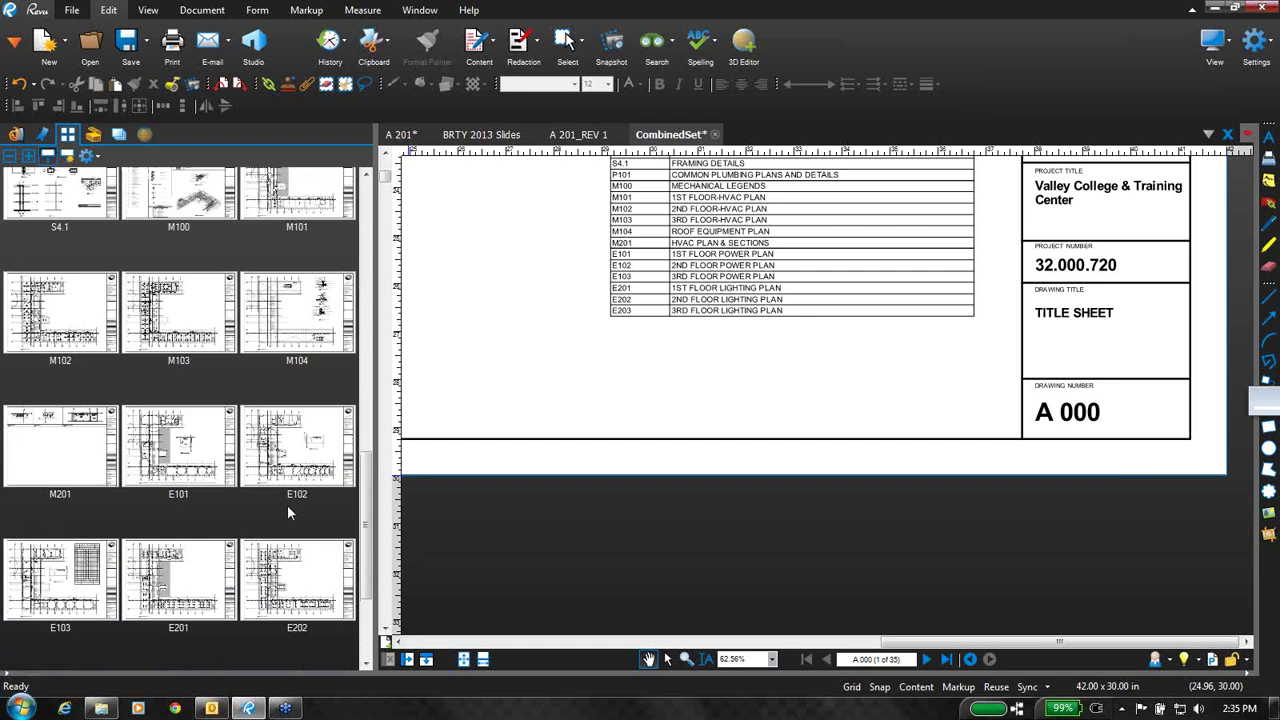
scroll(287, 512, "up", 6)
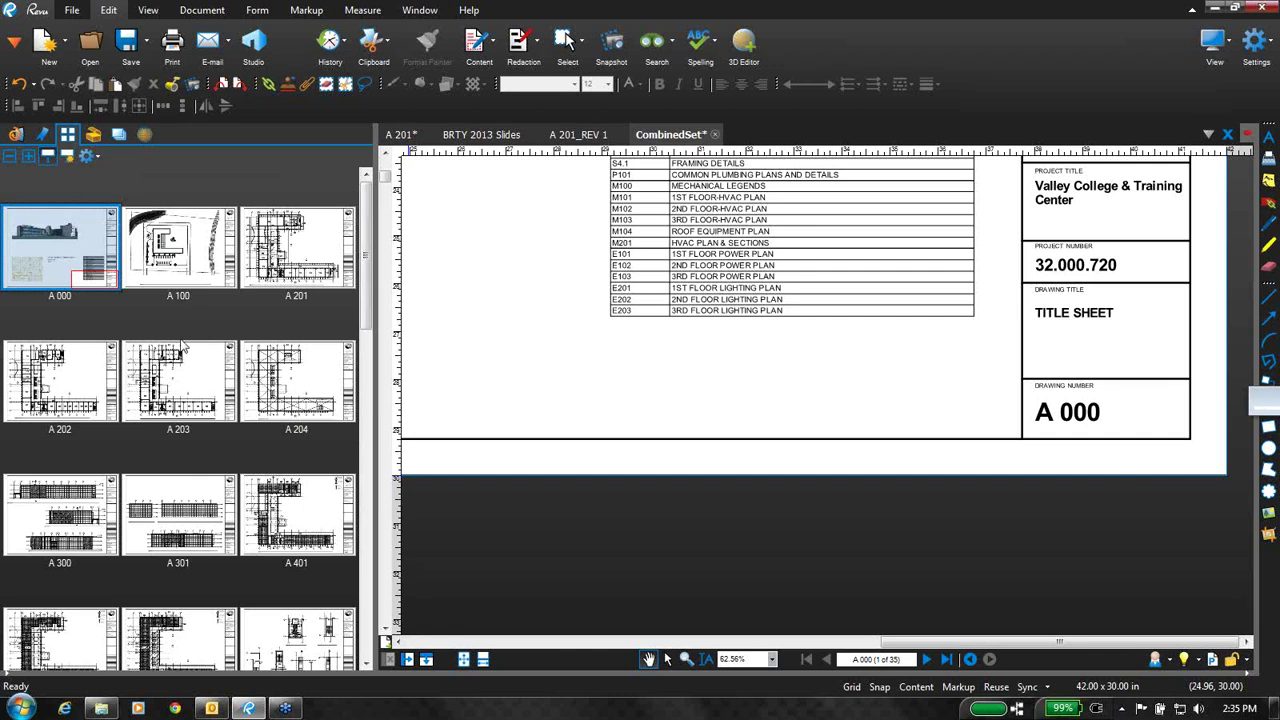
left_click(463, 659)
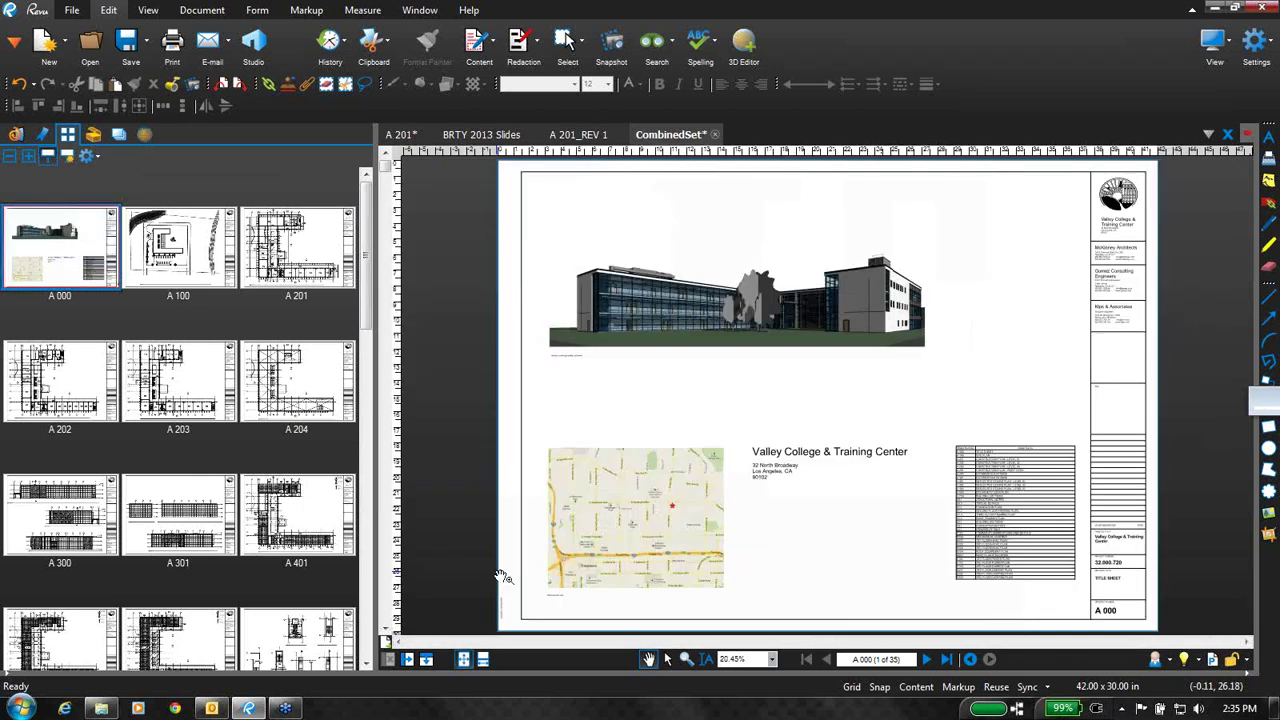
- Create bookmarks from the page labels for all pages (1 - 35) at Fit Page scale
left_click(42, 134)
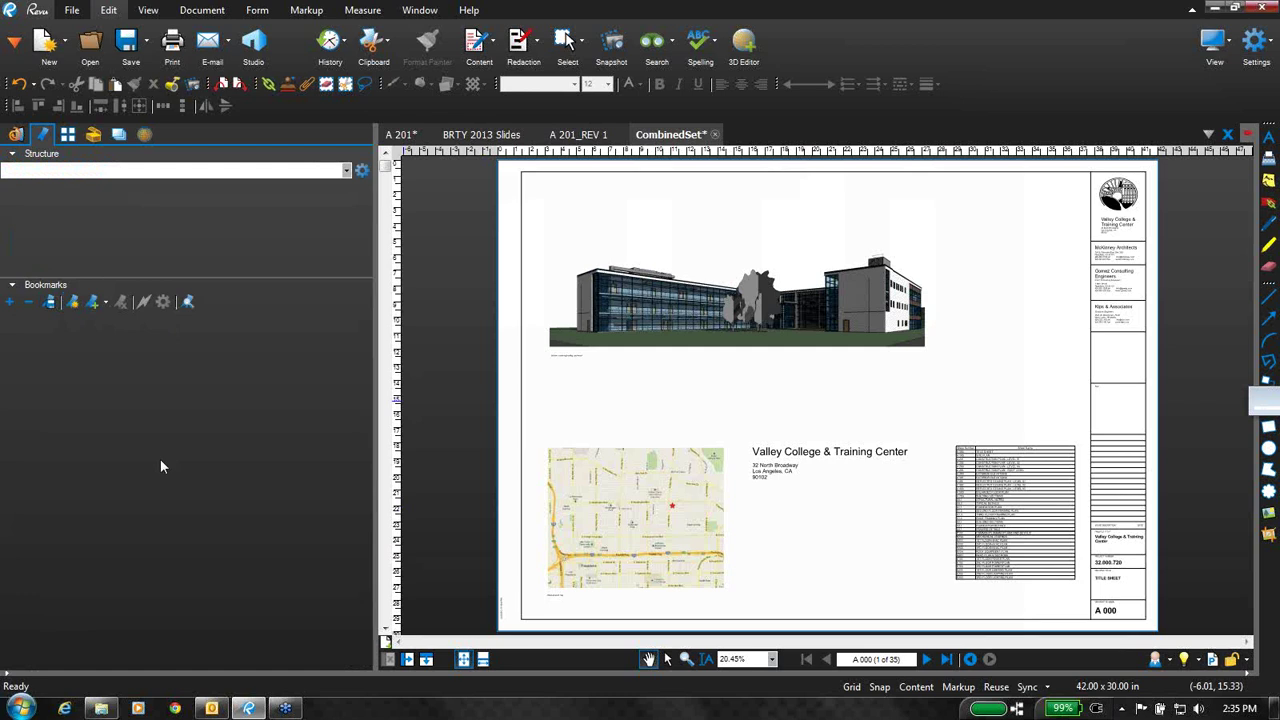
left_click(74, 305)
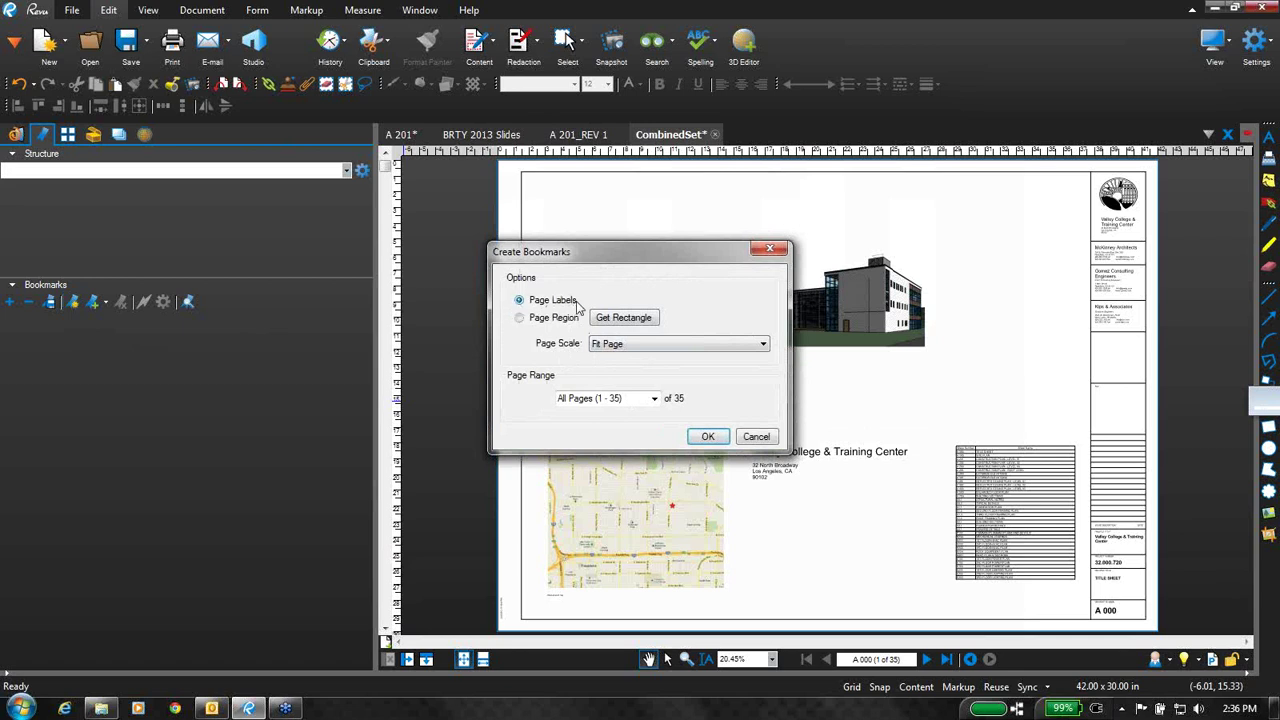
left_click(653, 399)
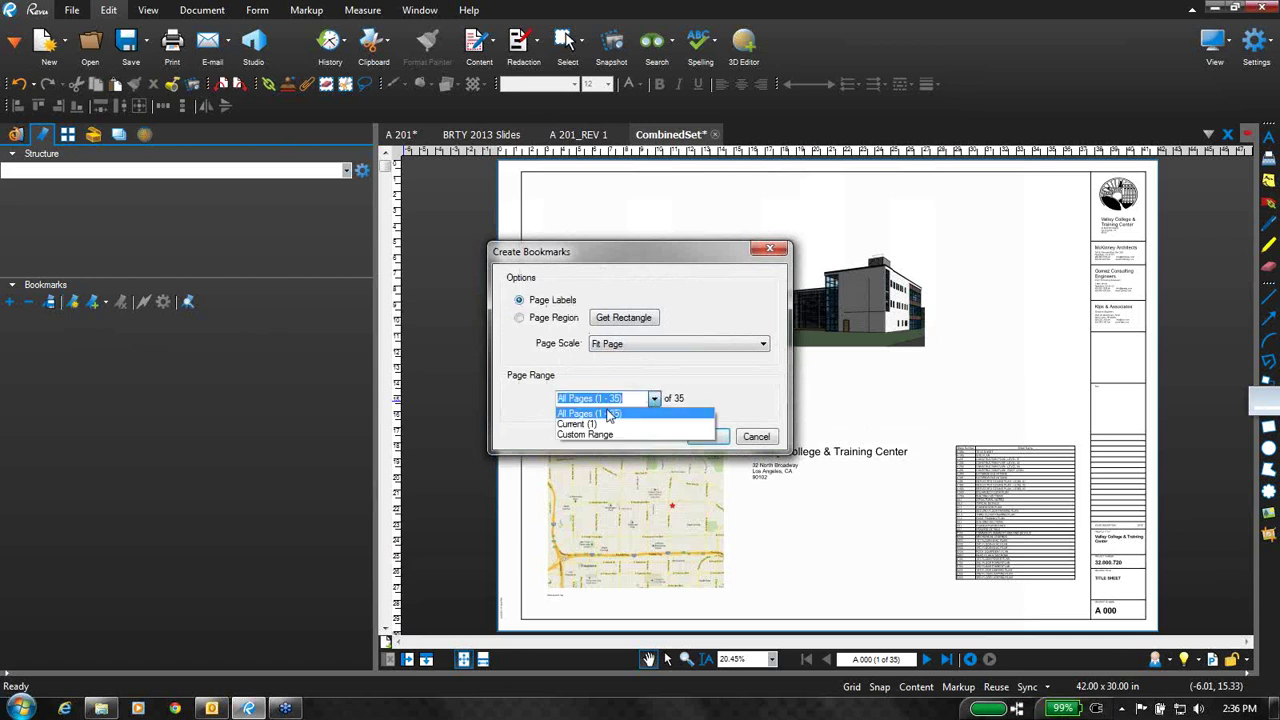
left_click(610, 414)
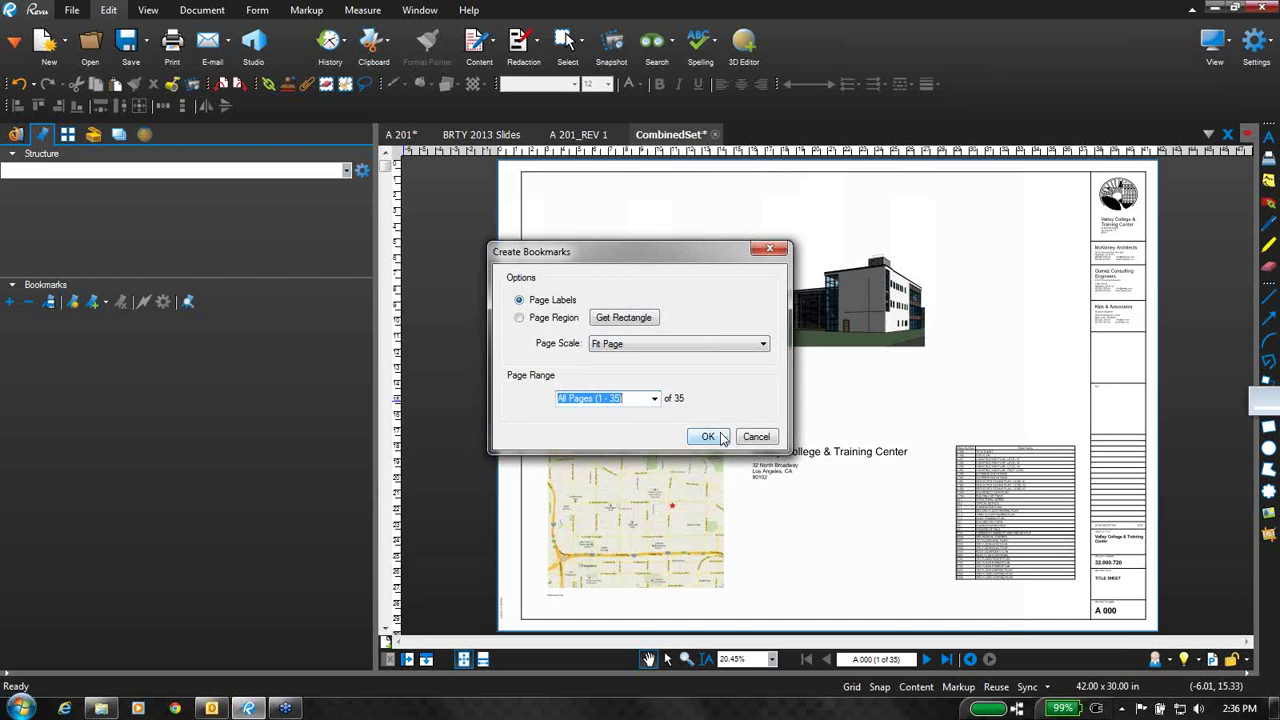
left_click(708, 437)
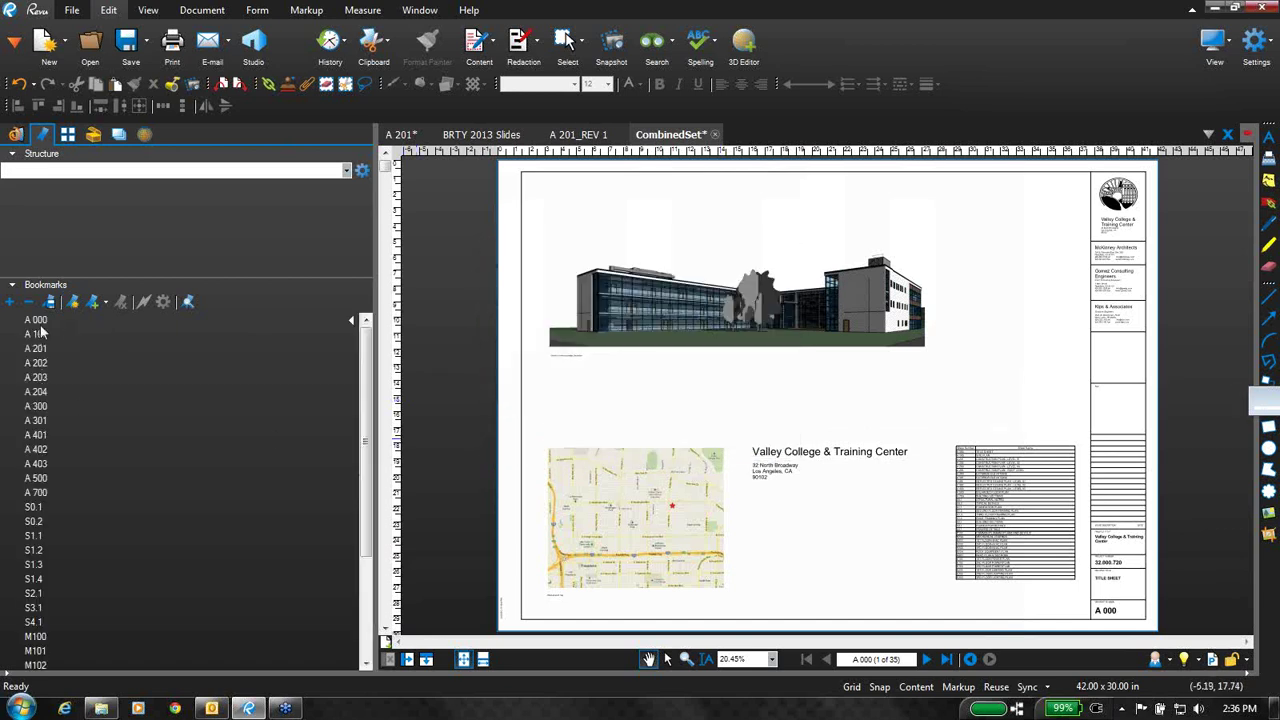
- Follow the bookmarks A 204, A 301, S1.2 and S2.1 to their sheets and return to A 000
left_click(45, 392)
left_click(45, 422)
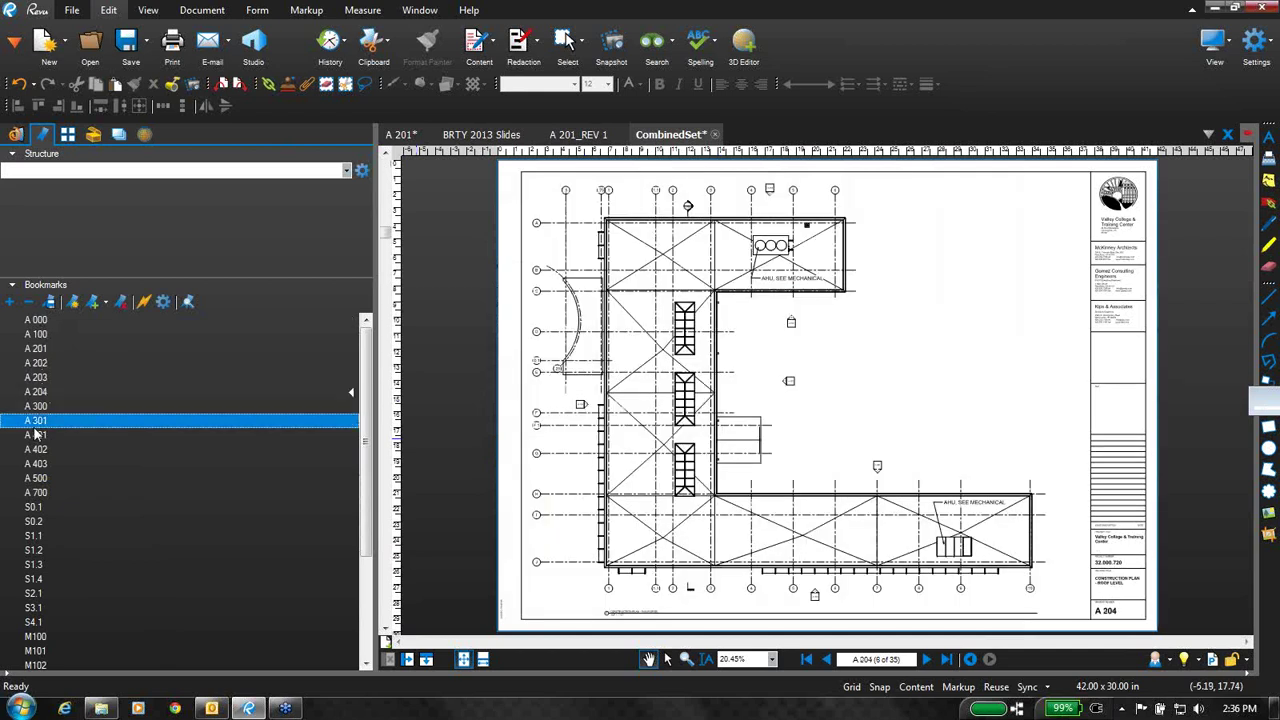
left_click(40, 552)
left_click(40, 593)
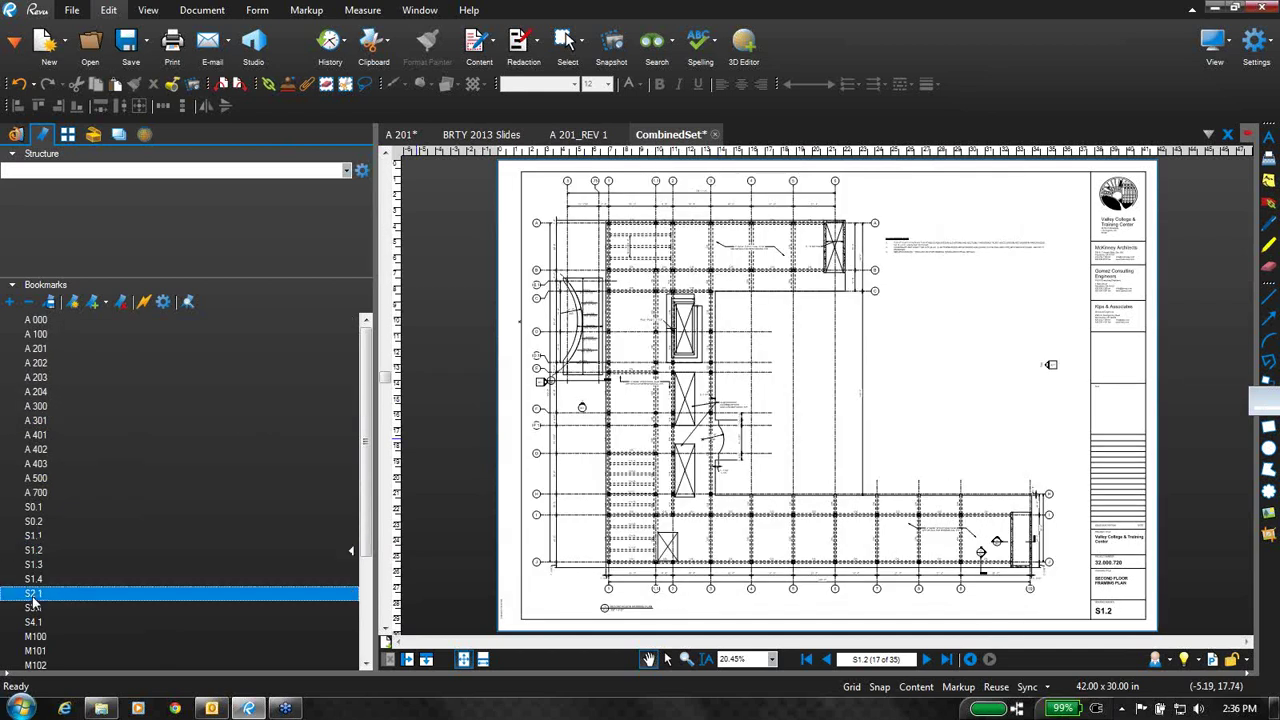
left_click(40, 321)
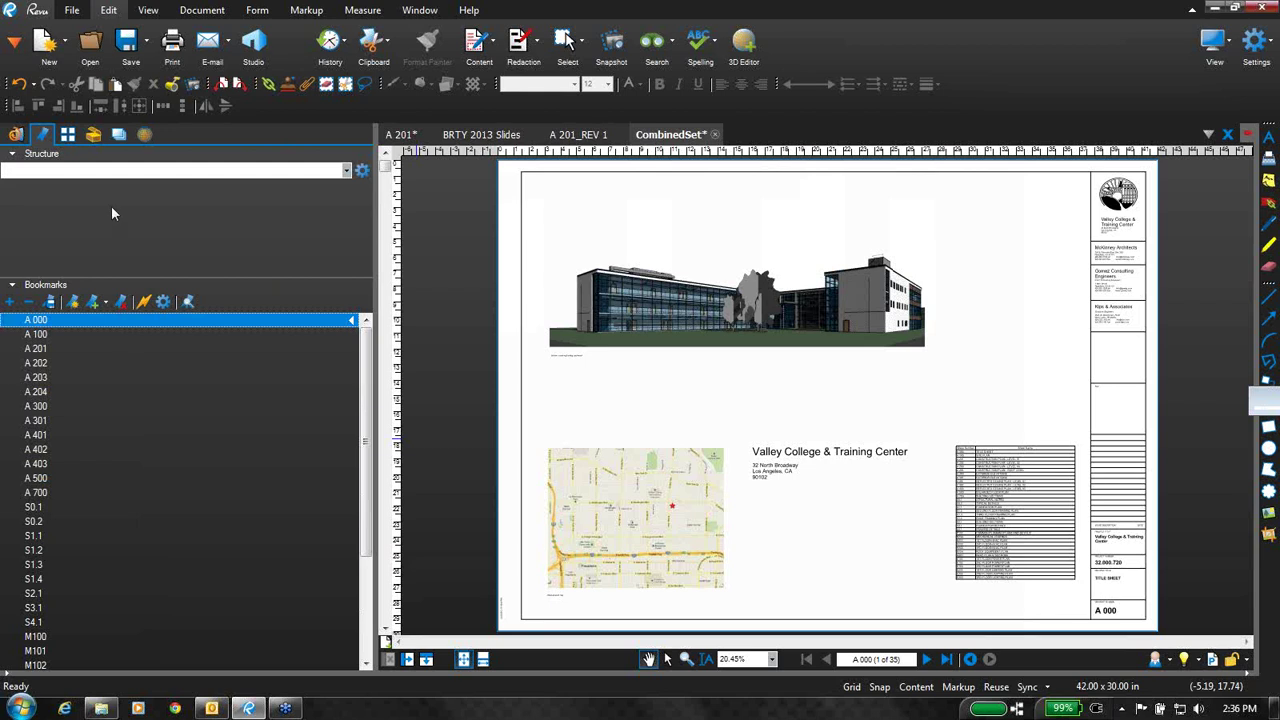
- Show the page thumbnails again and check the CD ISSUE SET_extracted folder in Windows Explorer
left_click(67, 134)
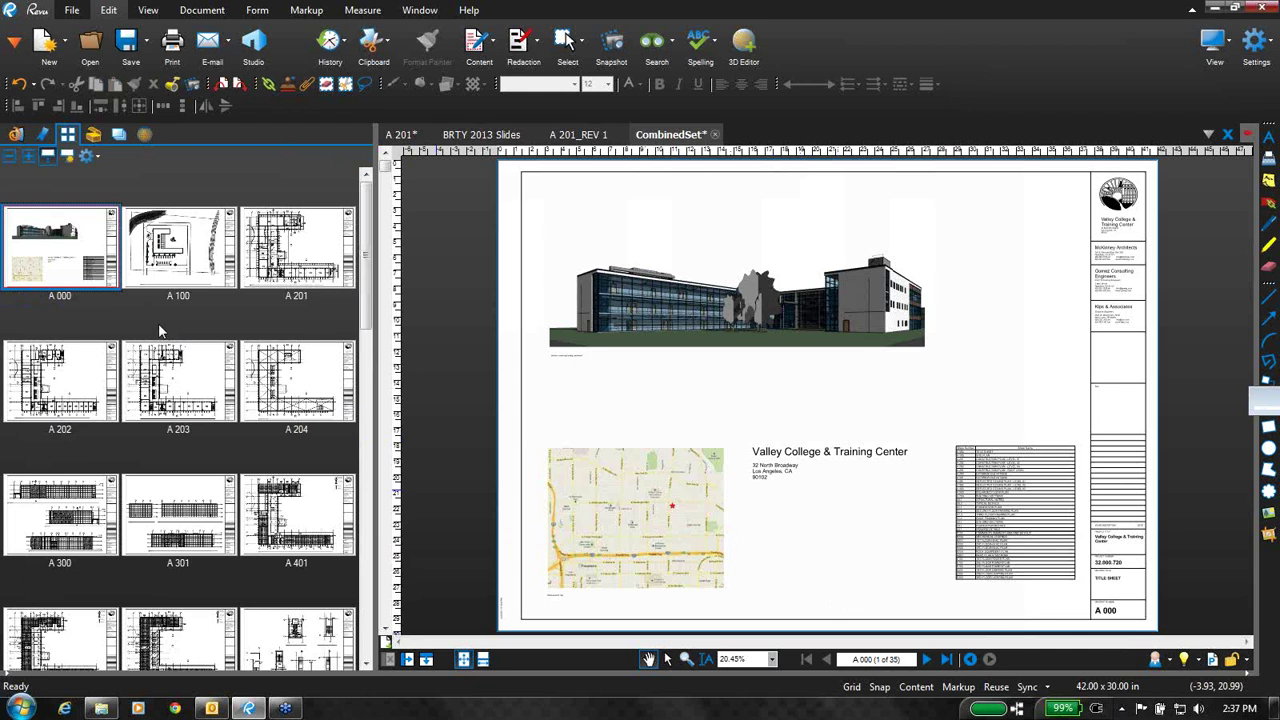
left_click(101, 708)
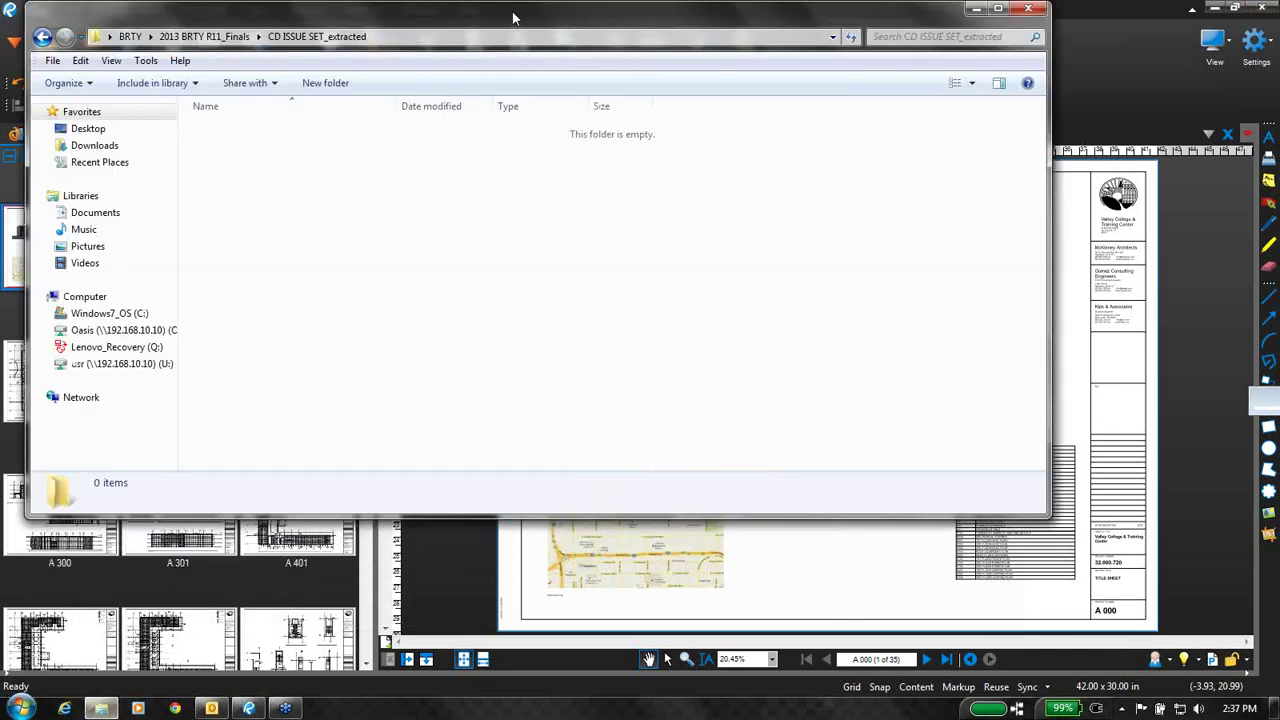
left_click_drag(512, 11, 691, 114)
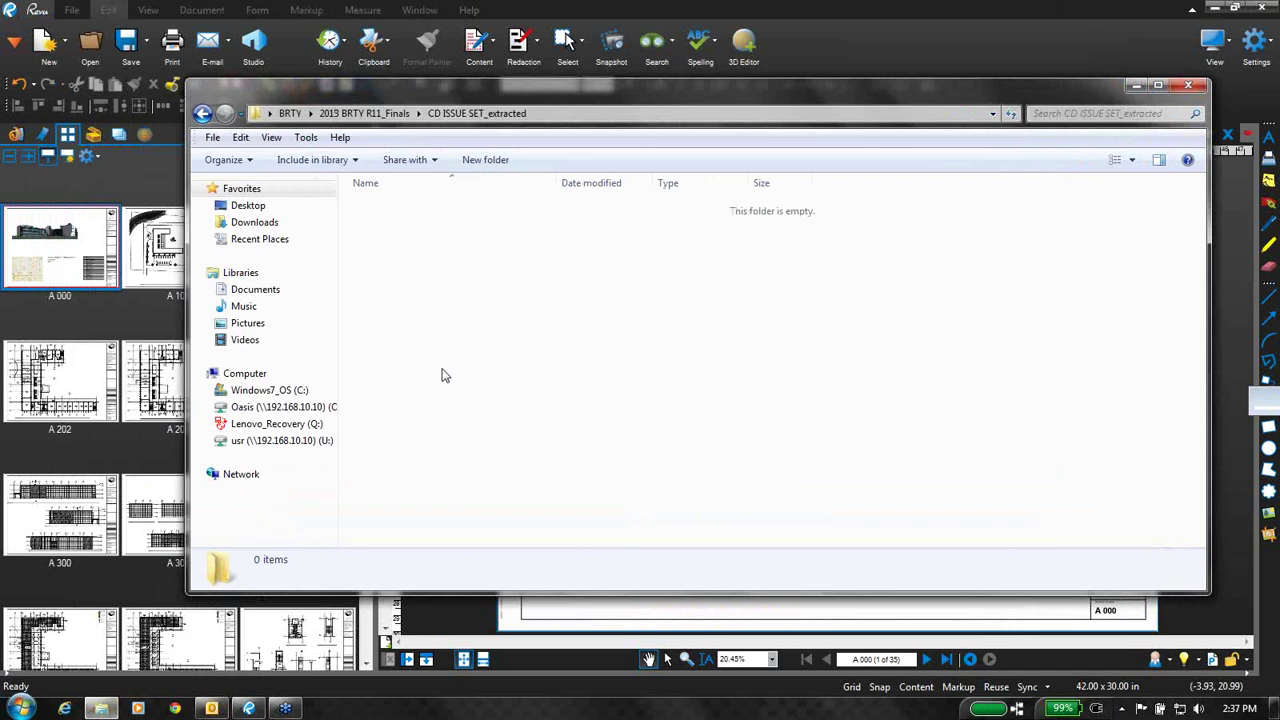
left_click(150, 240)
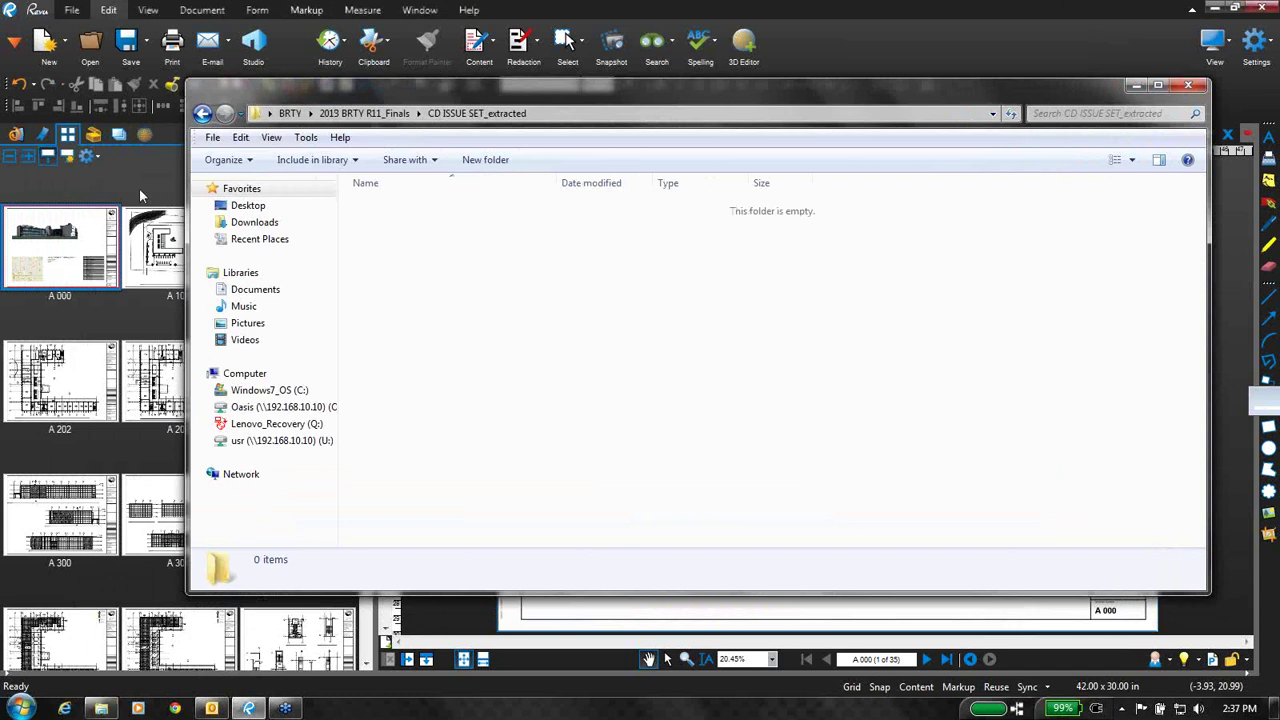
- Extract page A 000 as a separate file named by its page label into the CD ISSUE SET_extracted folder
left_click(83, 260)
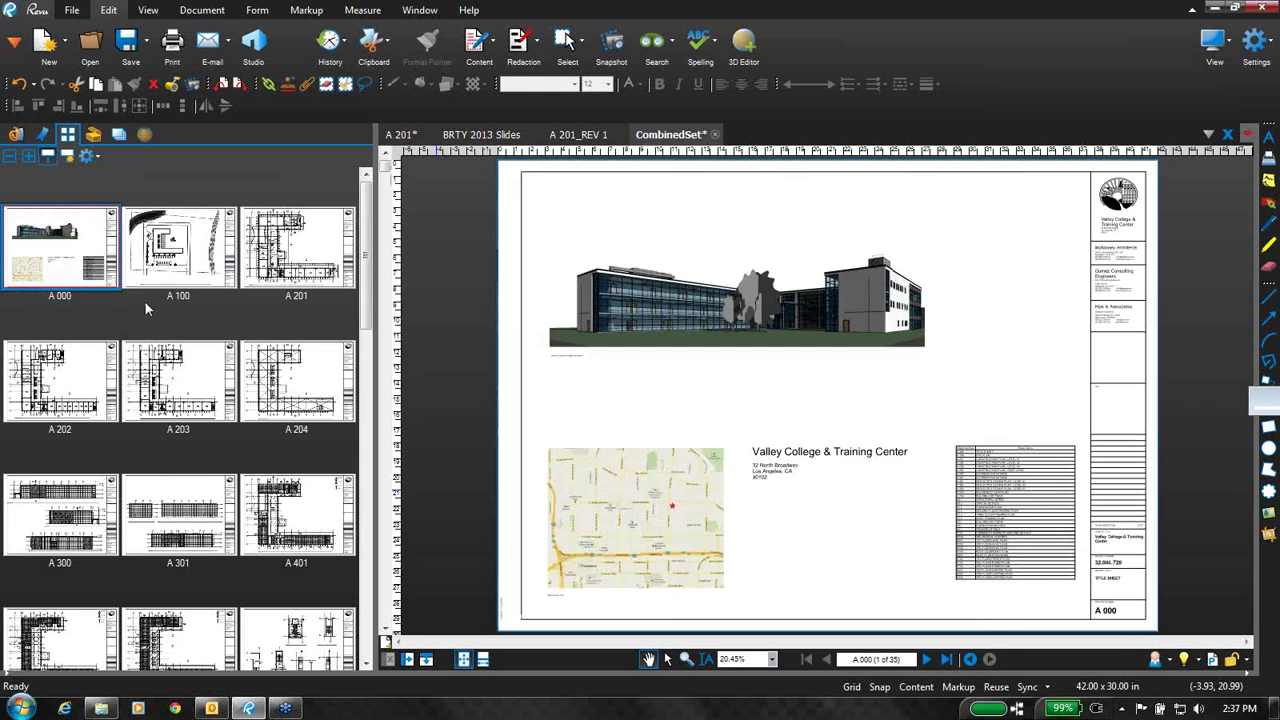
right_click(90, 265)
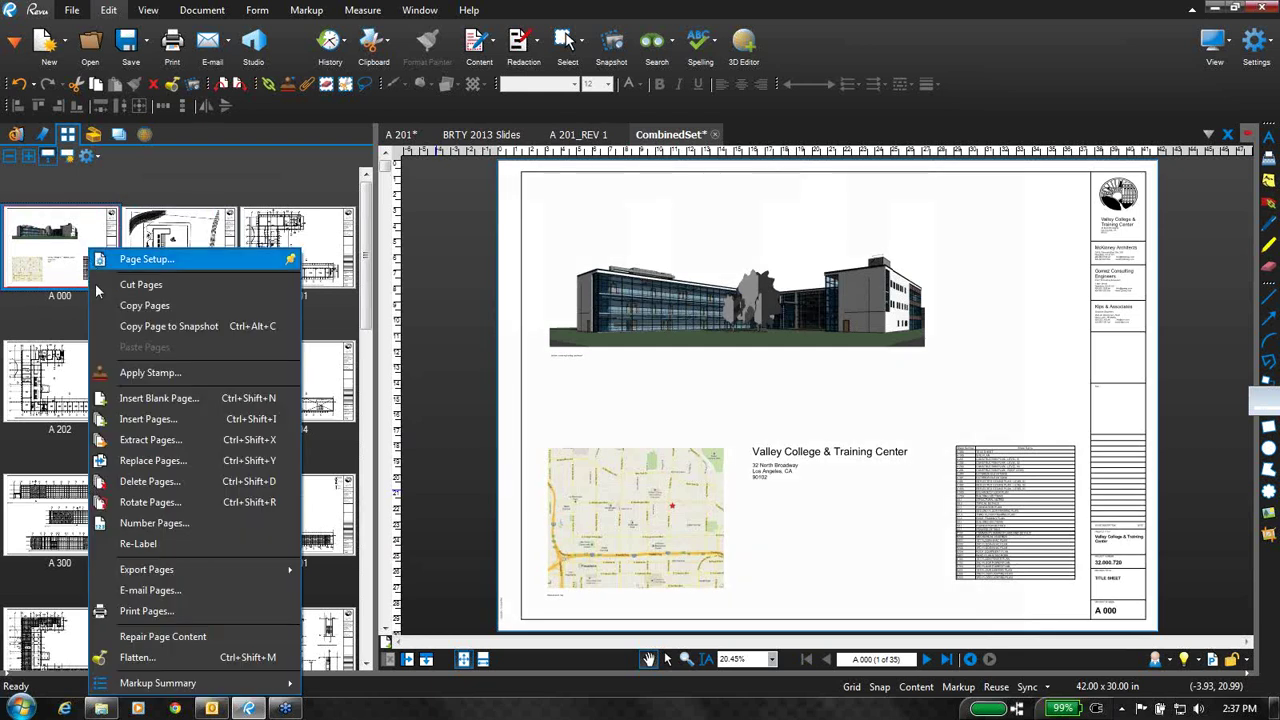
left_click(150, 440)
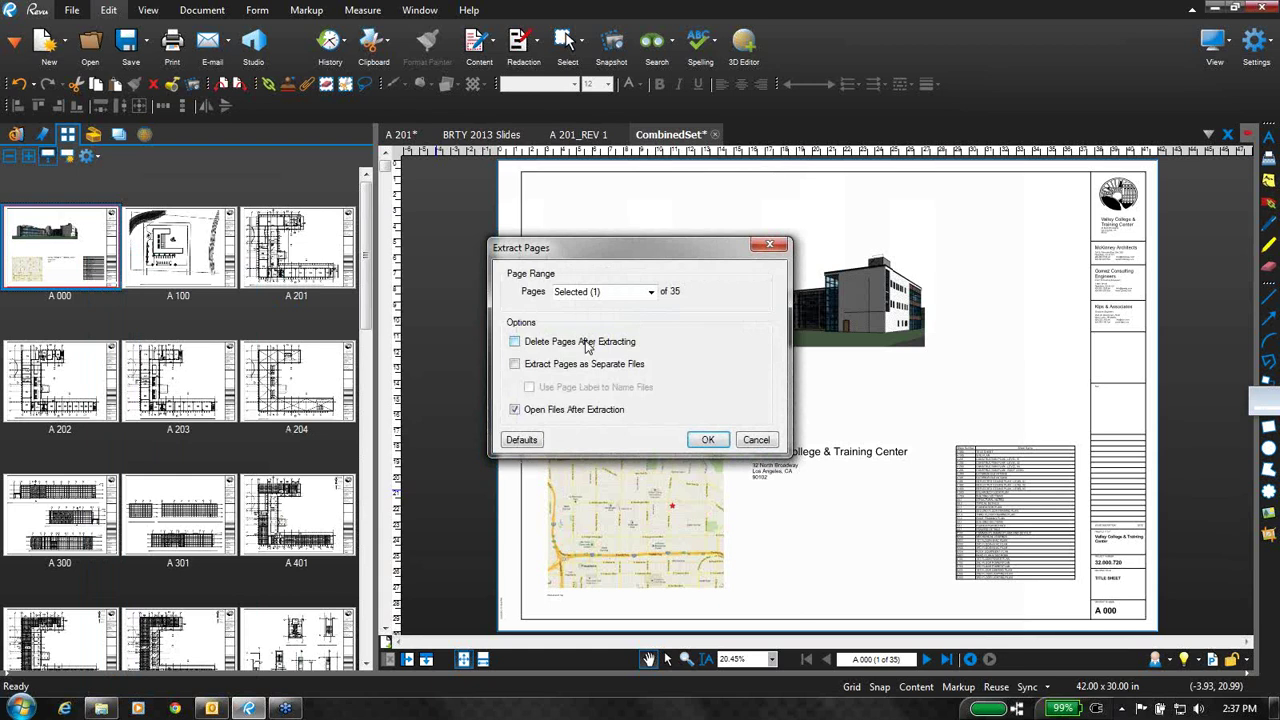
left_click(516, 366)
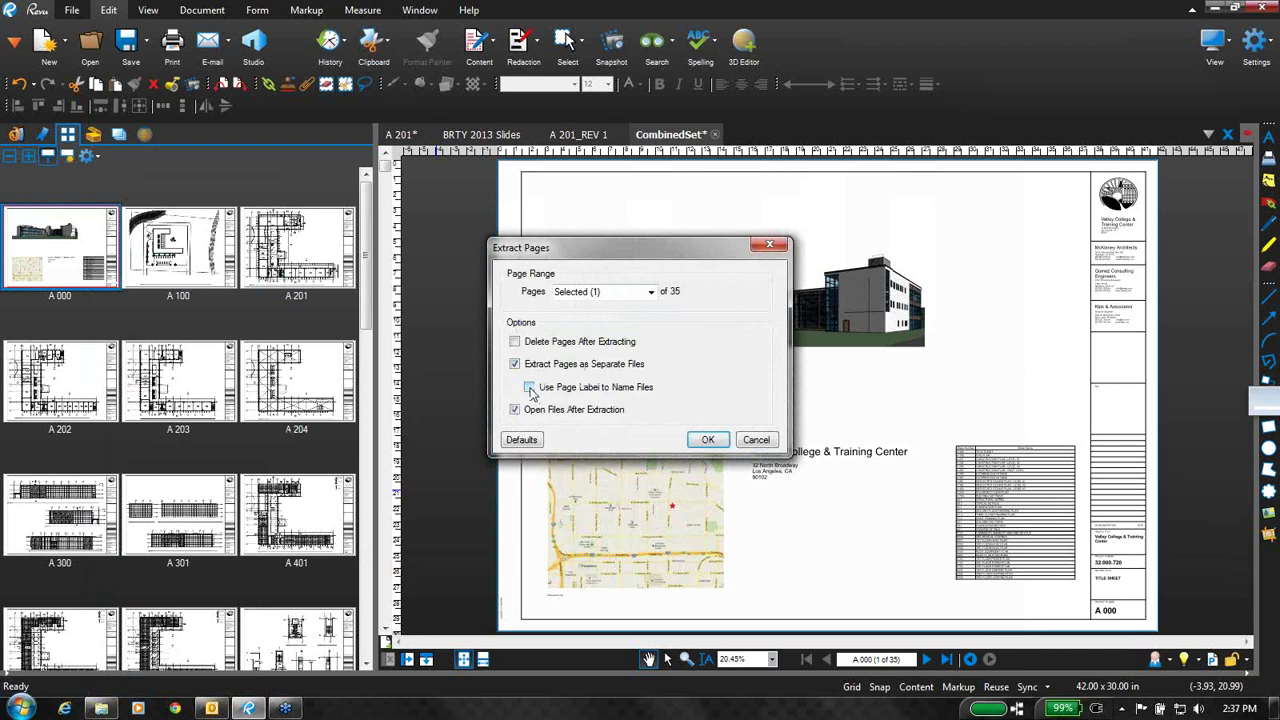
left_click(530, 388)
left_click(726, 442)
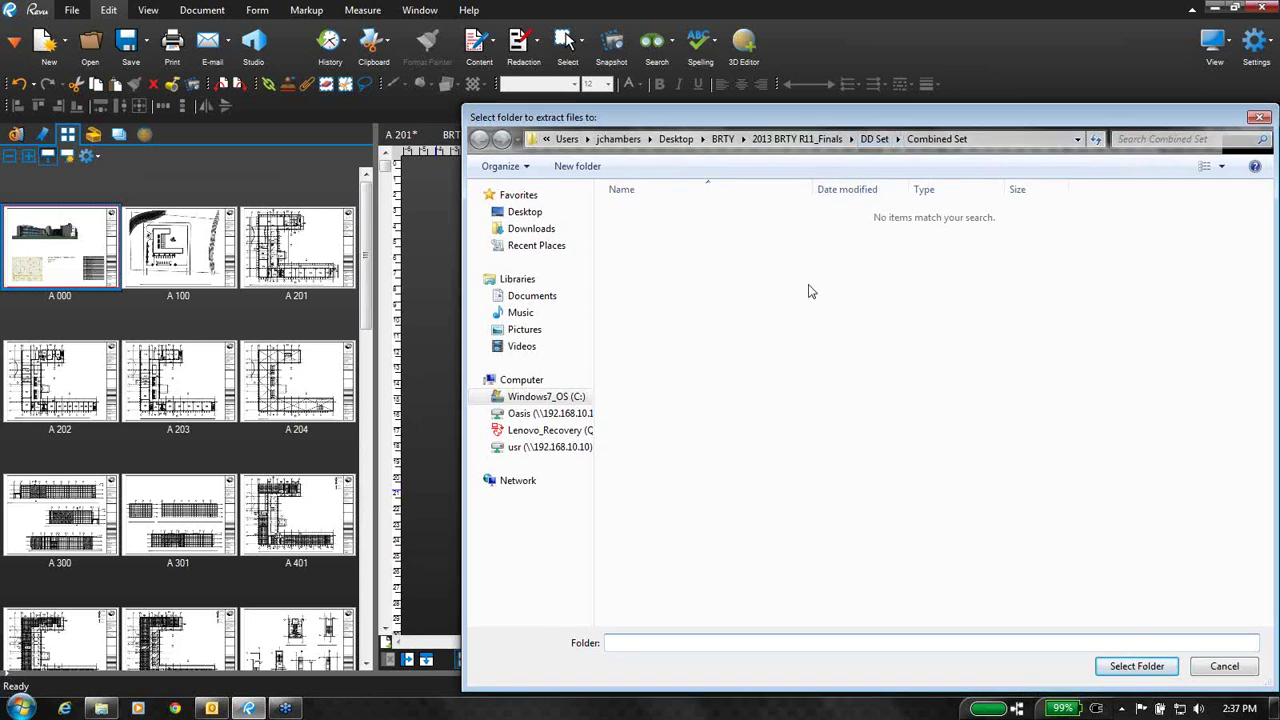
left_click(818, 145)
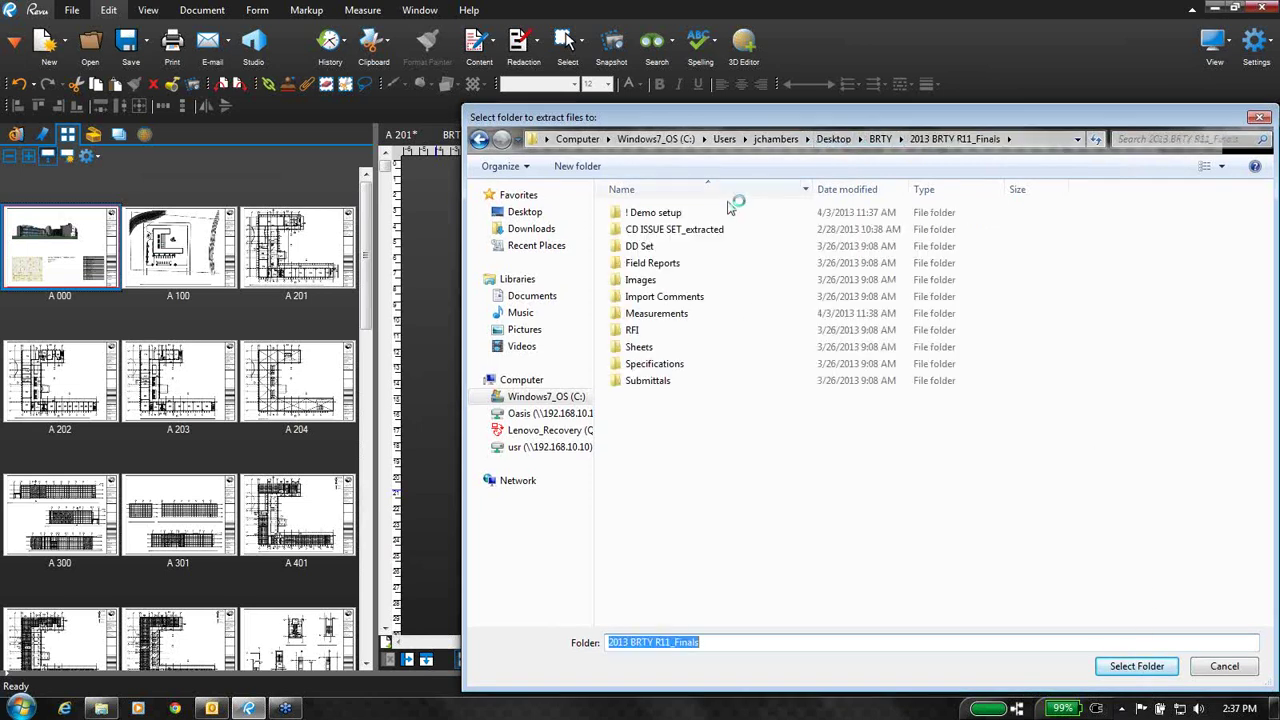
double_click(680, 229)
left_click(1137, 666)
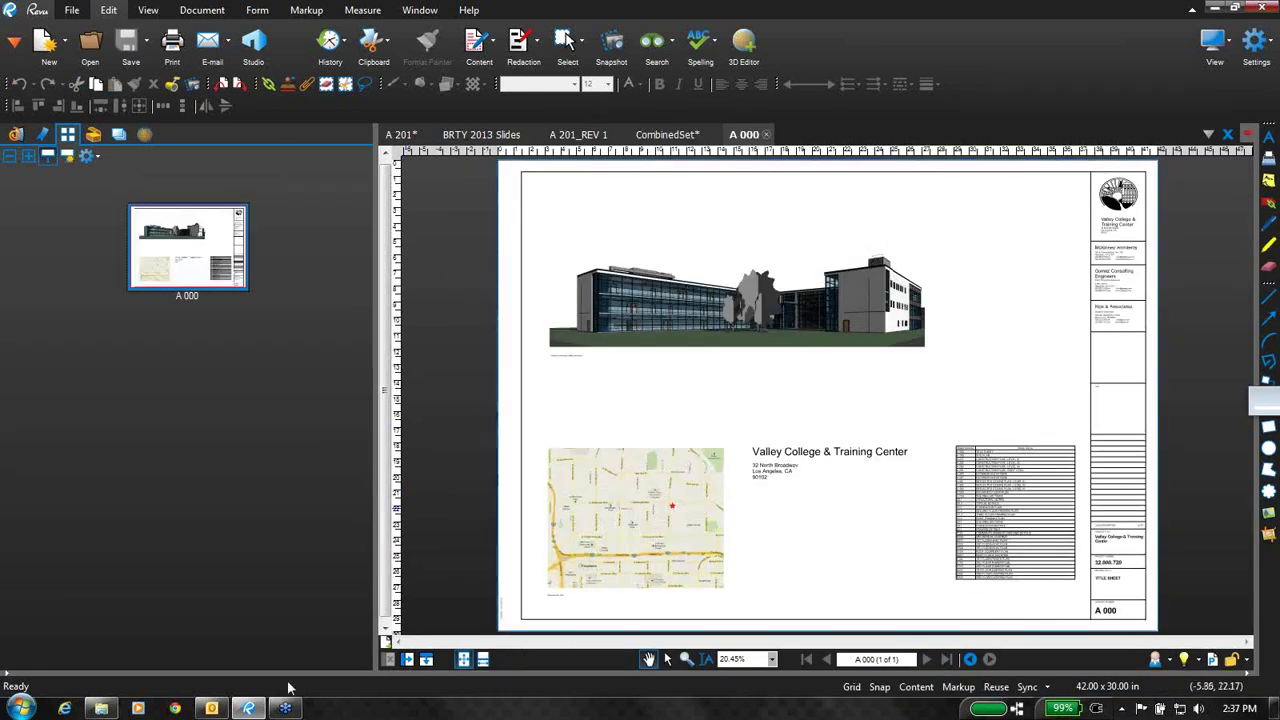
- Check the CD ISSUE SET_extracted folder in Windows Explorer for the extracted sheet and close the A 000 document
left_click(101, 708)
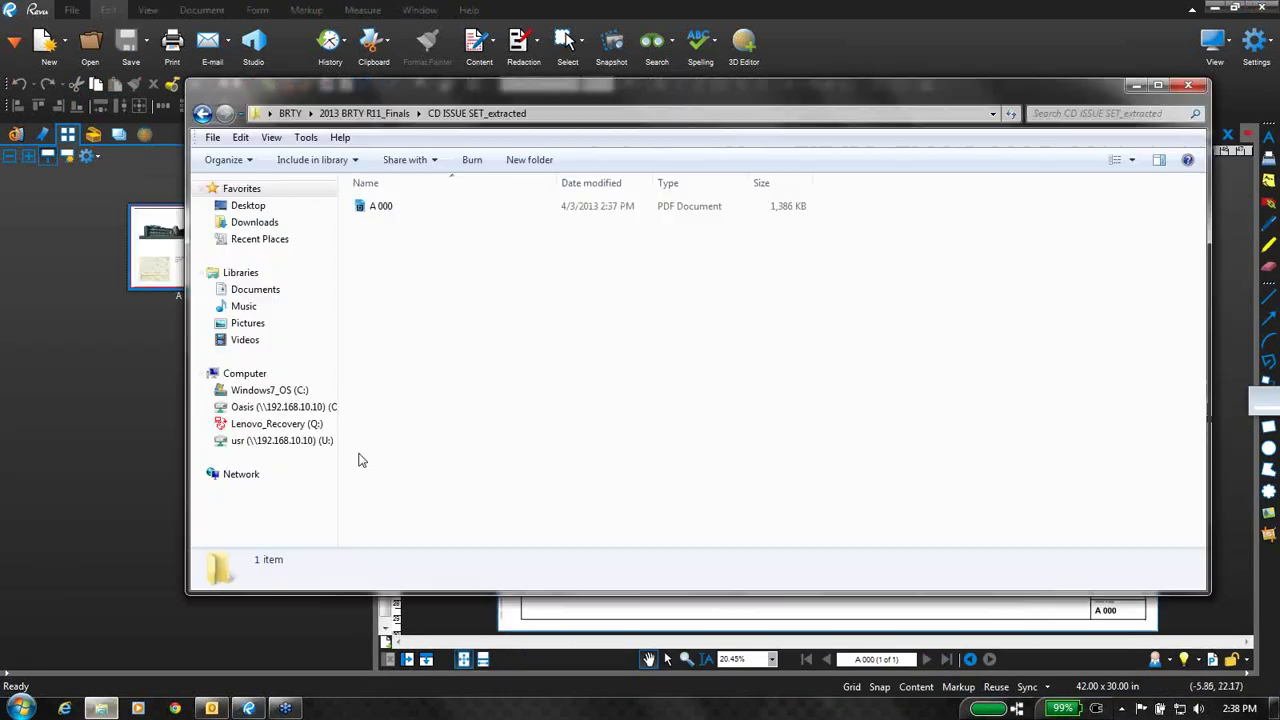
left_click(1136, 85)
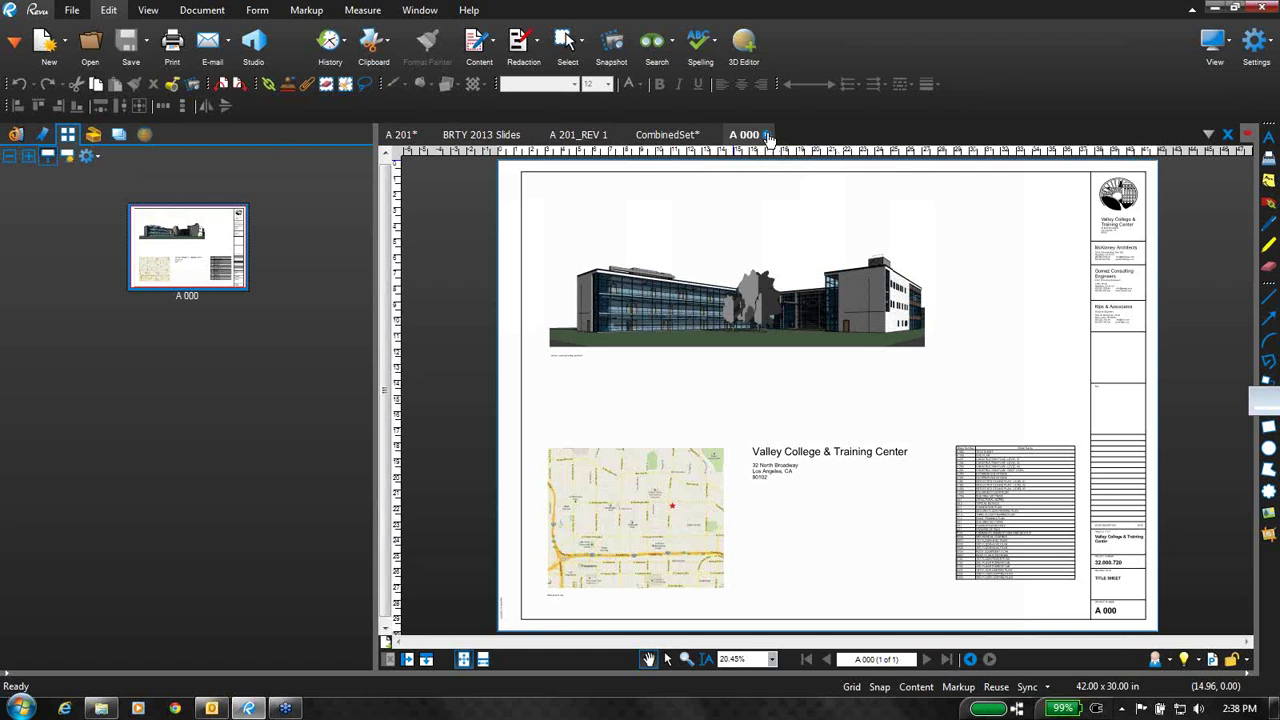
left_click(766, 135)
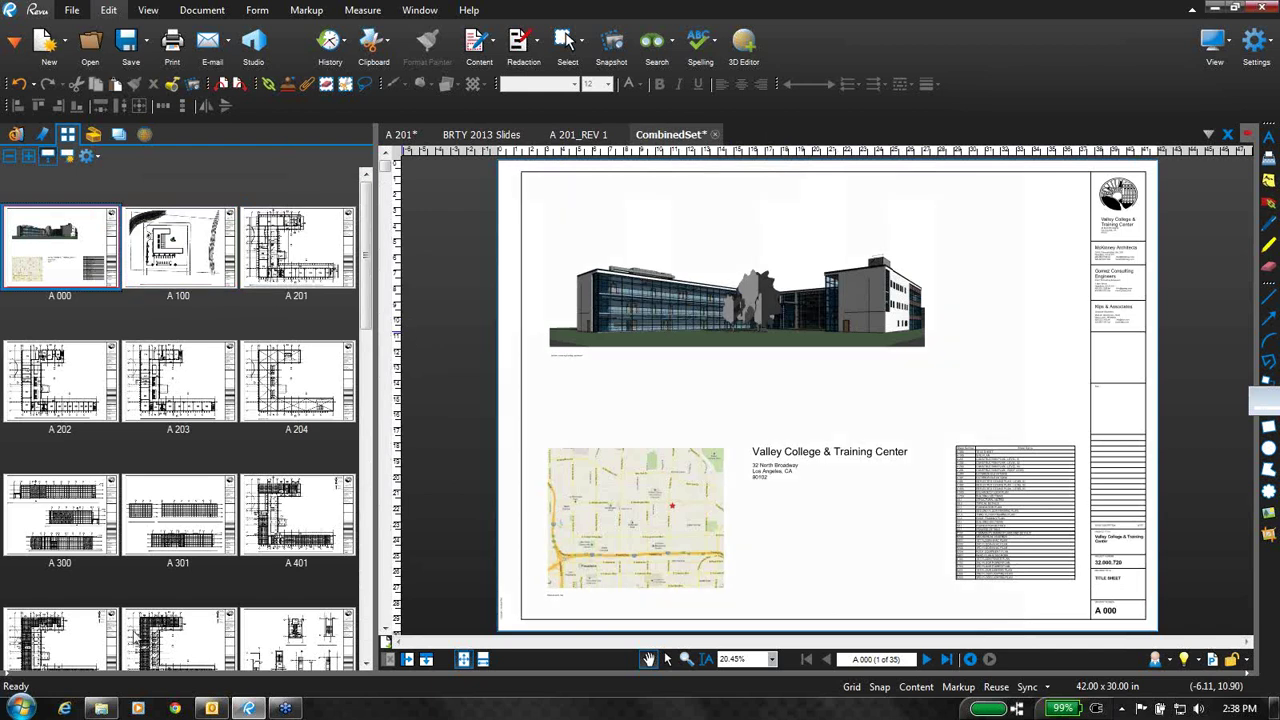
- Look through the individual sheet PDFs in the DD Set folder of 2013 BRTY R11_Finals in Windows Explorer
left_click(101, 708)
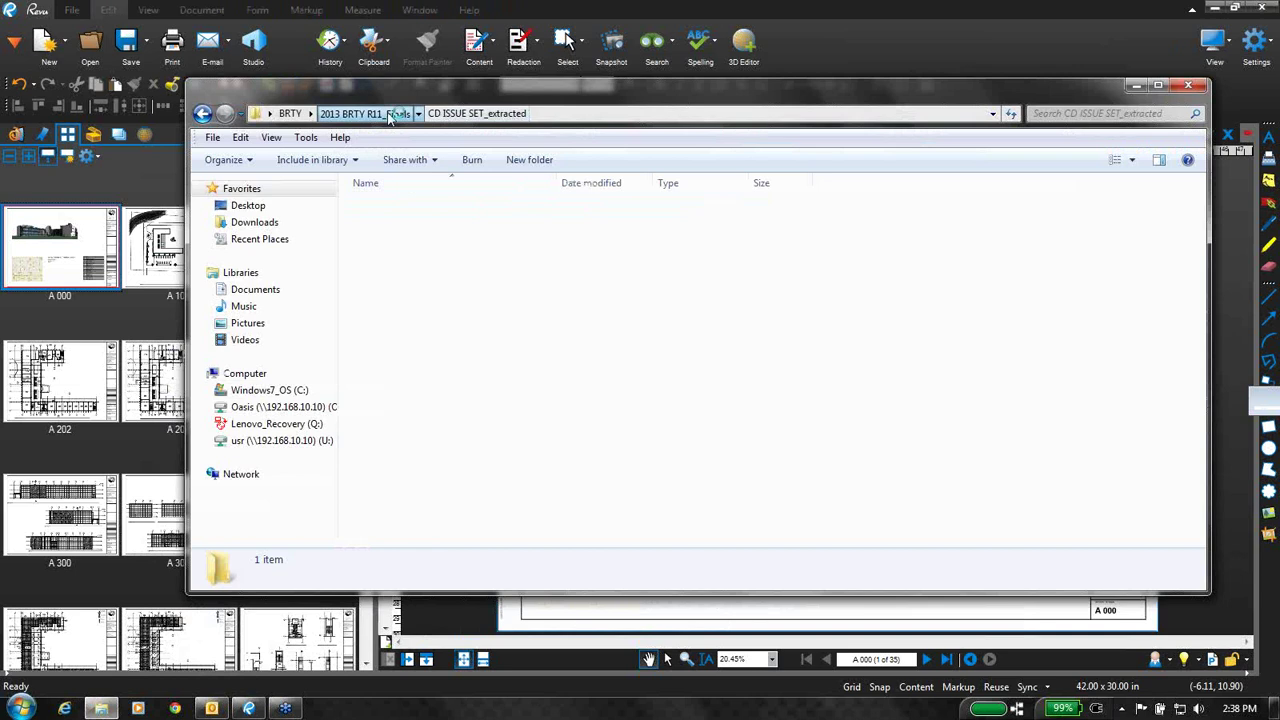
left_click(390, 115)
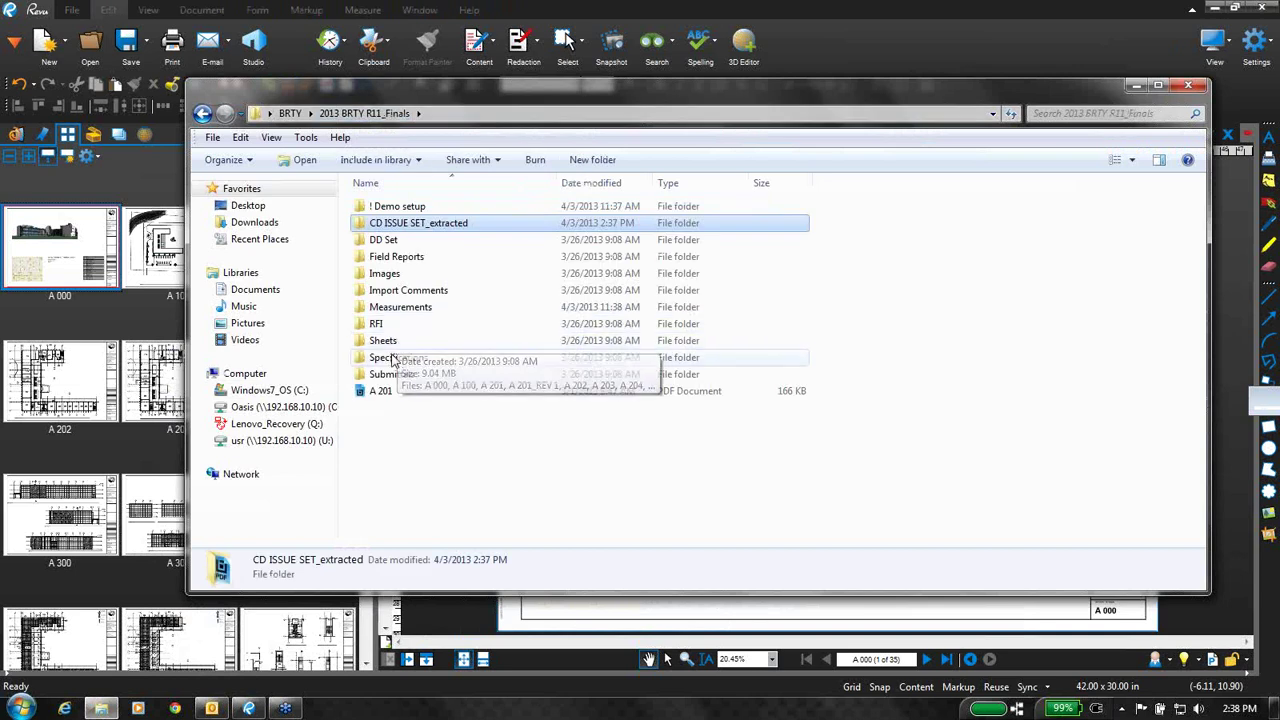
left_click(393, 248)
double_click(390, 250)
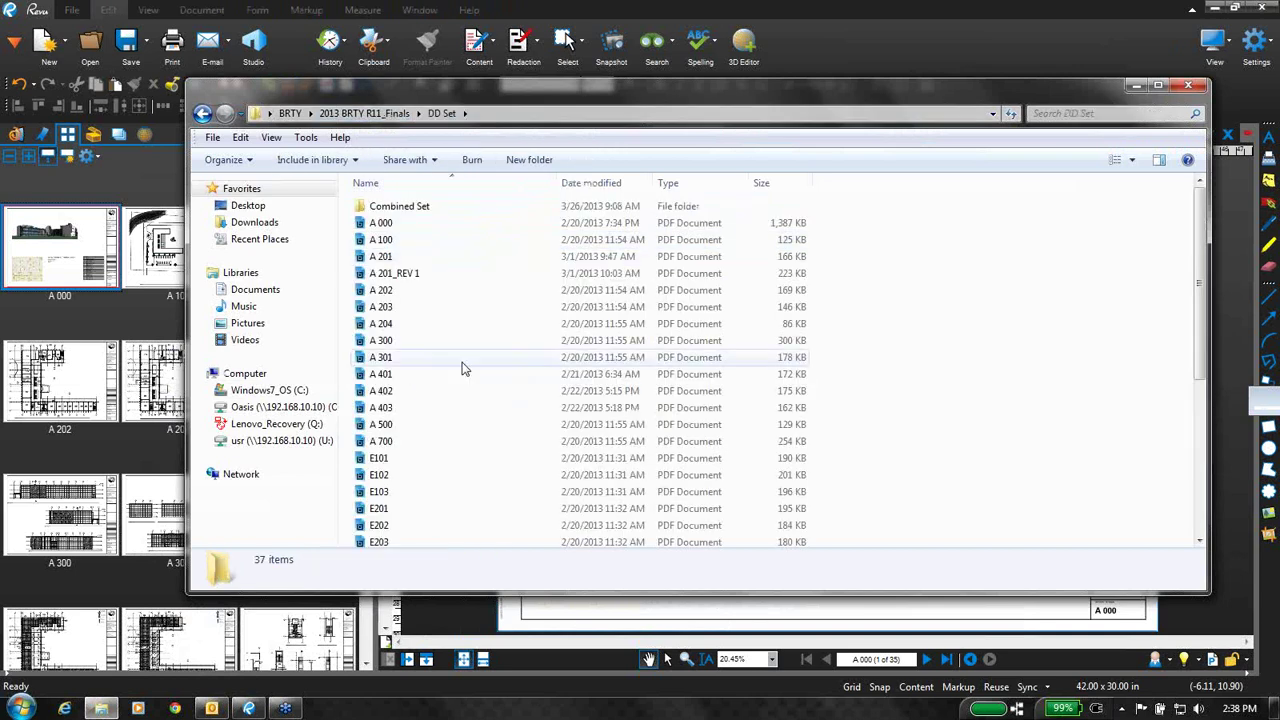
scroll(460, 363, "down", 3)
scroll(460, 363, "down", 2)
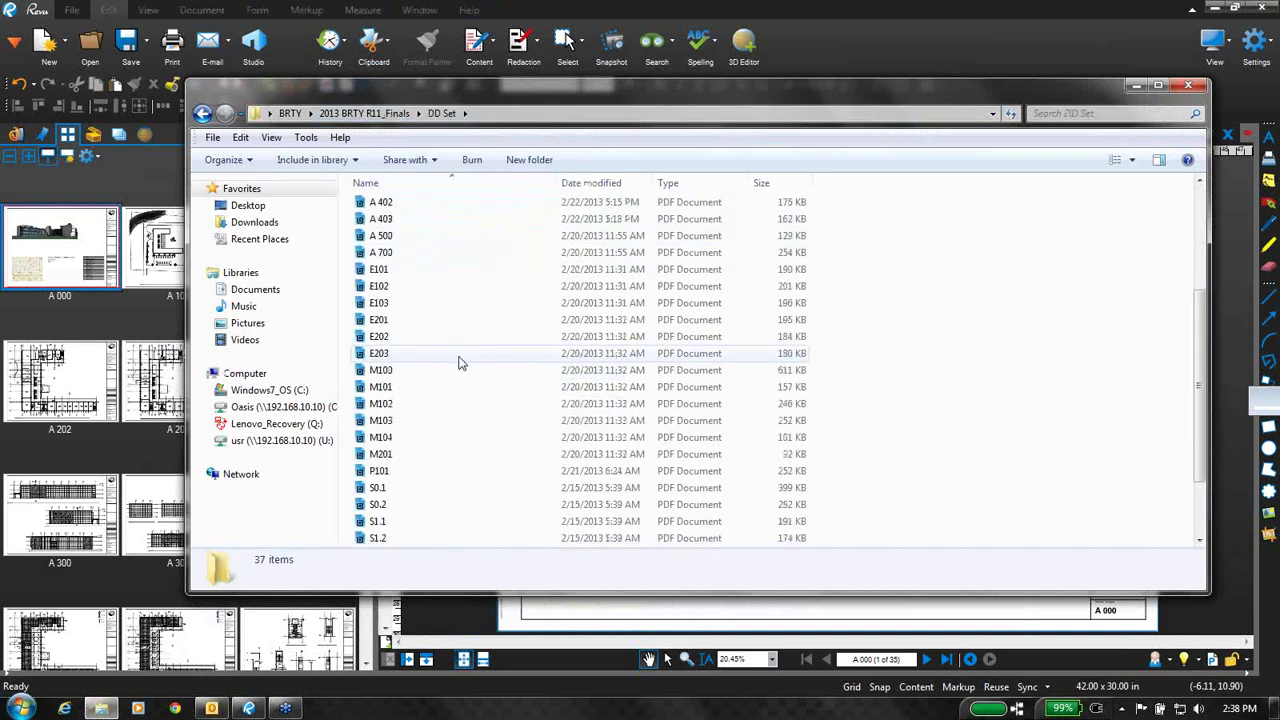
scroll(460, 363, "up", 4)
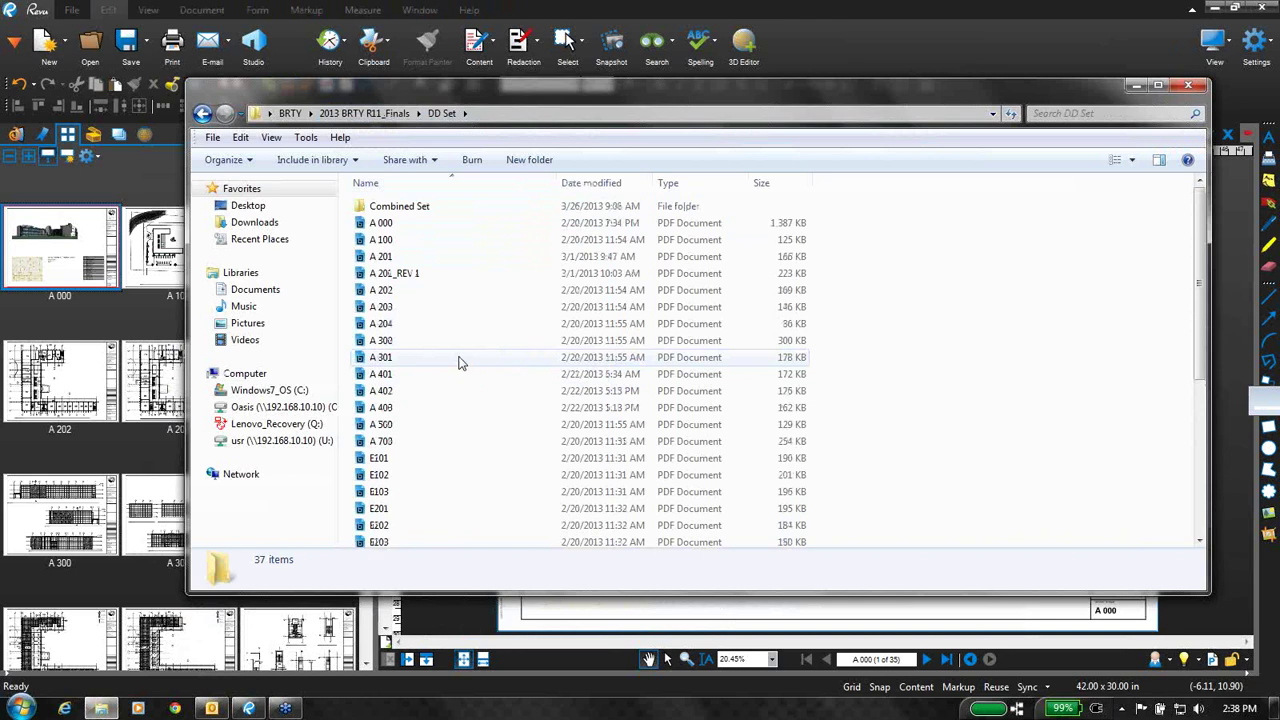
scroll(440, 300, "down", 1)
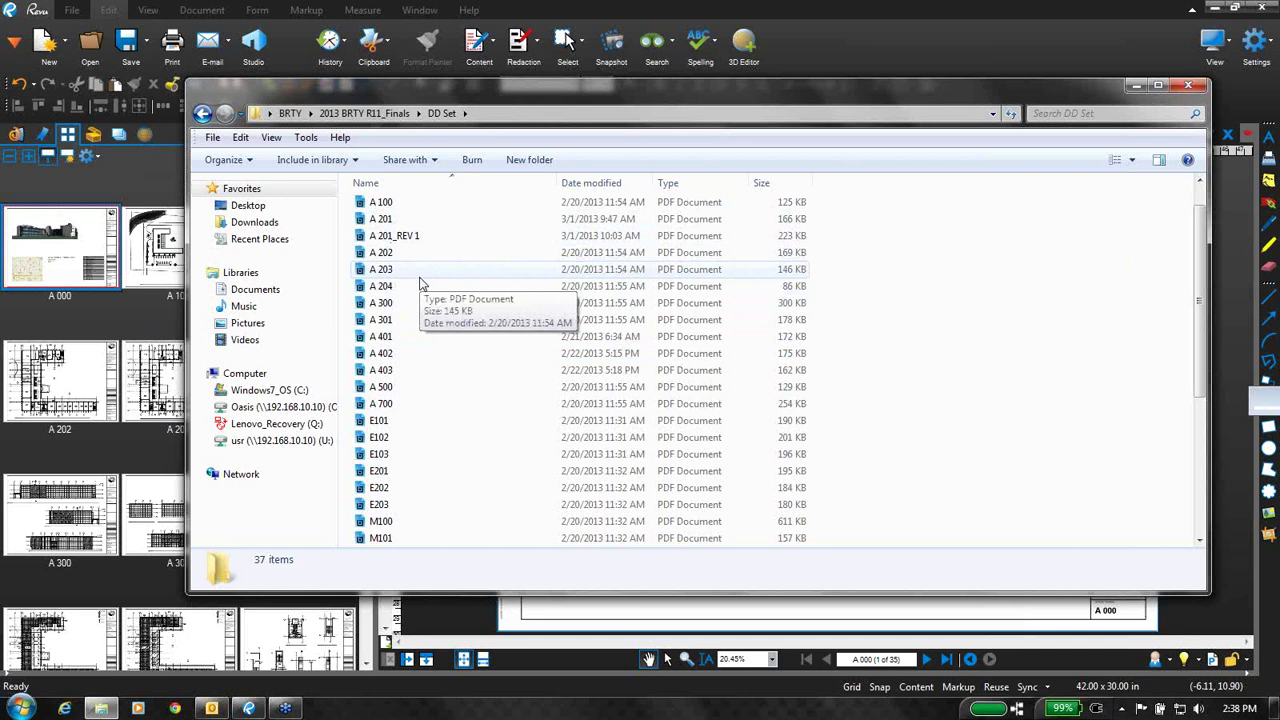
- Return to Revu and create a new set from all the PDF files in the 2013 BRTY R11_Finals Sheets folder
left_click(141, 180)
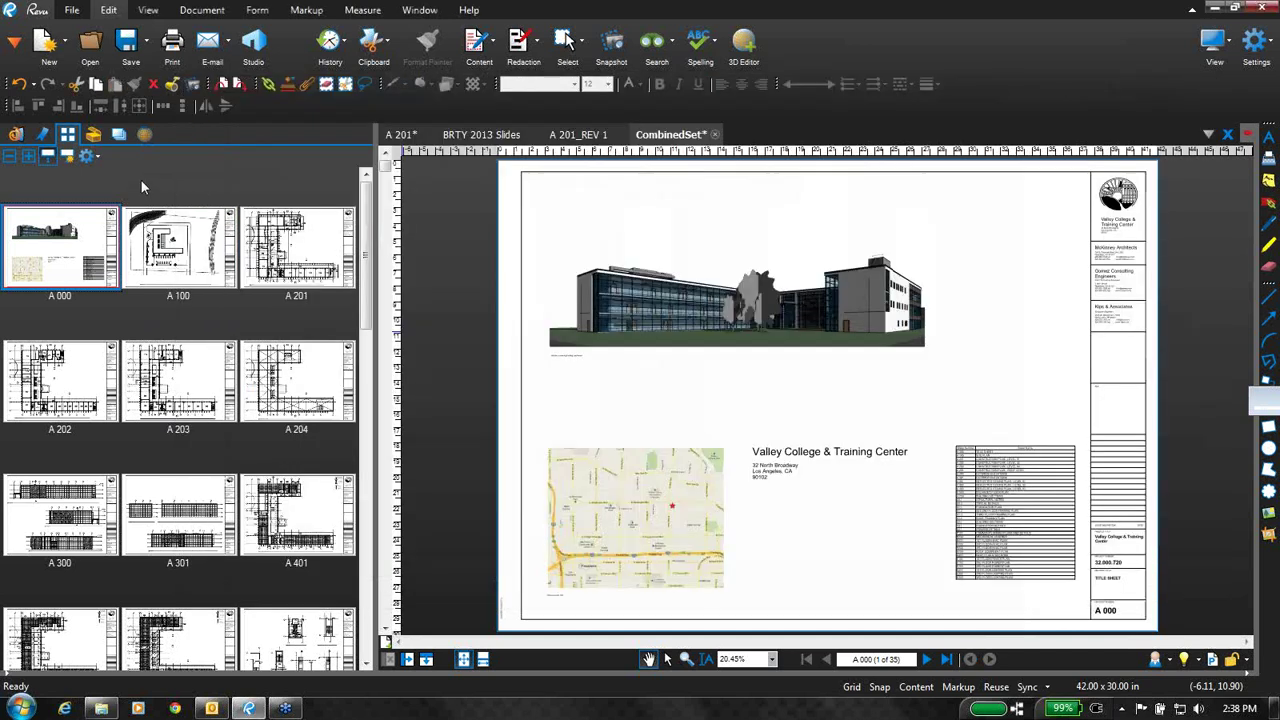
key("Right")
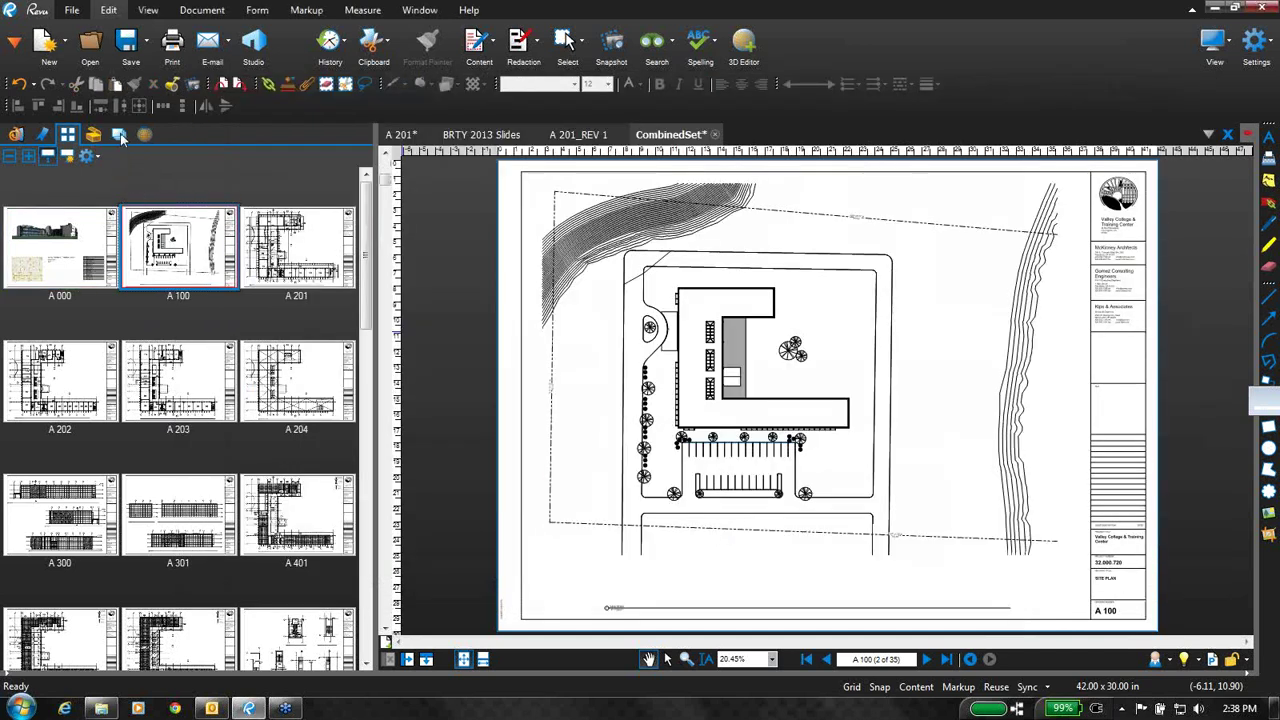
left_click(120, 136)
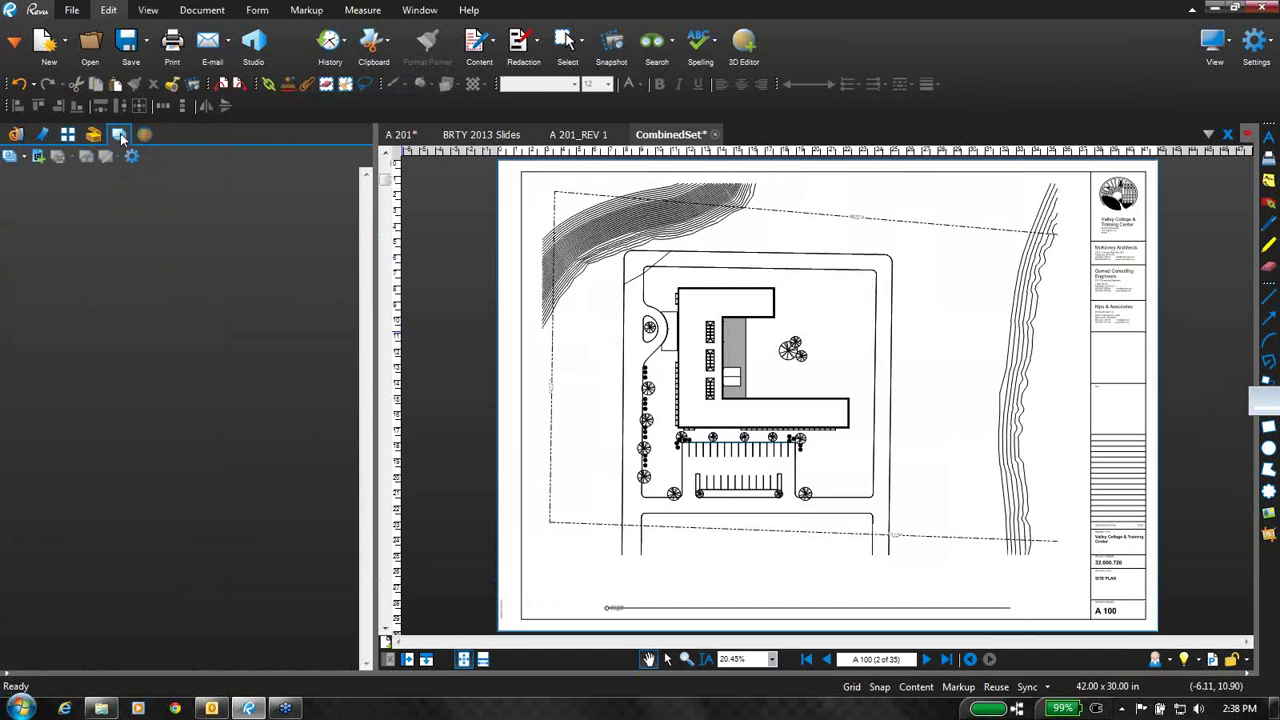
left_click(40, 158)
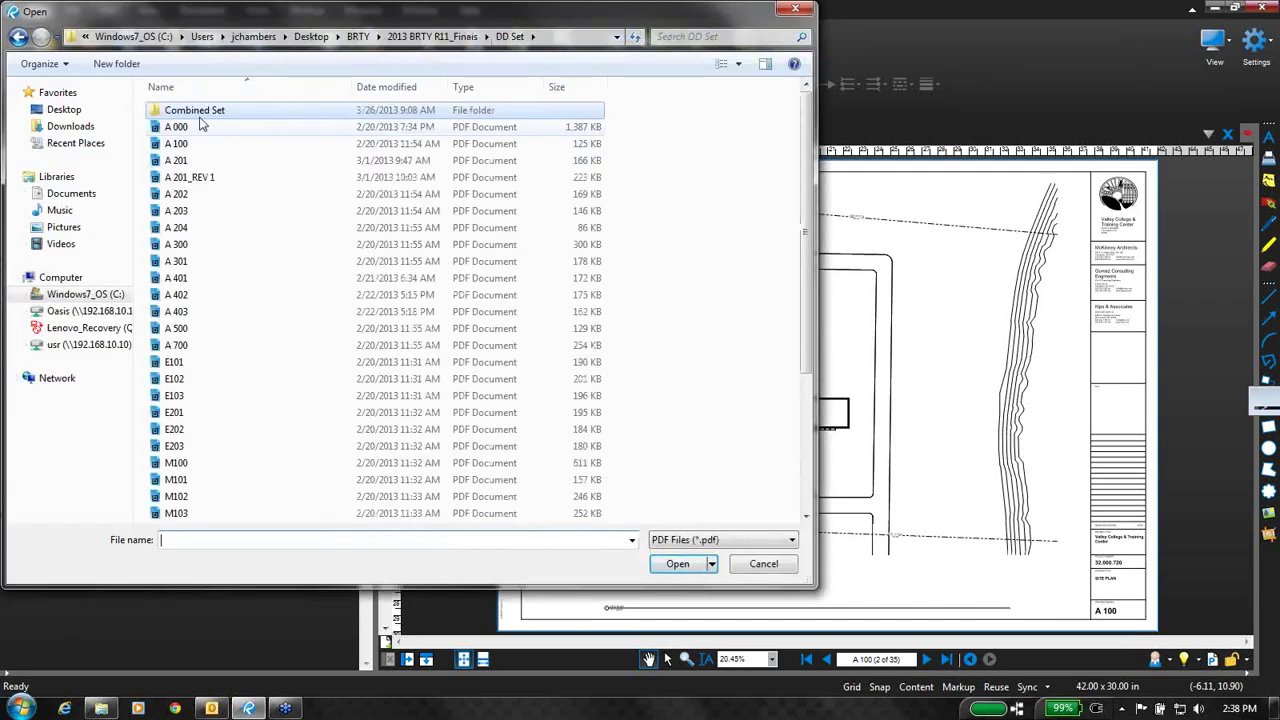
left_click(425, 37)
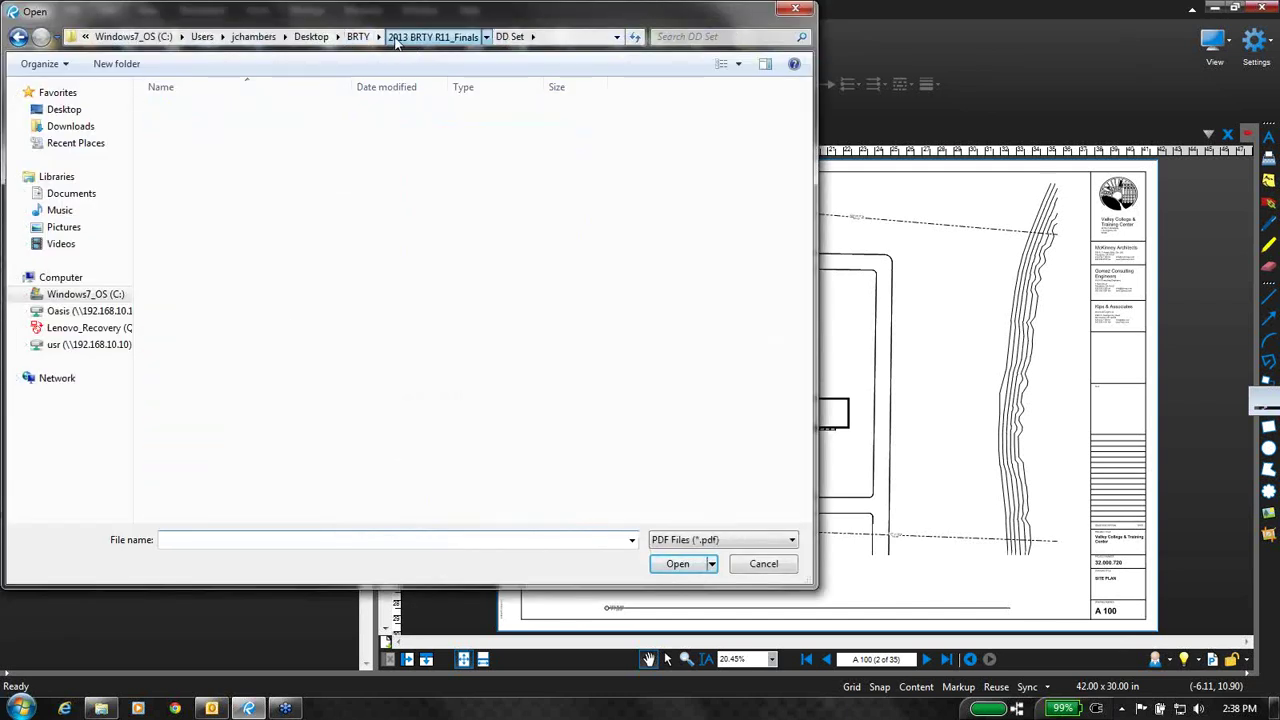
double_click(178, 245)
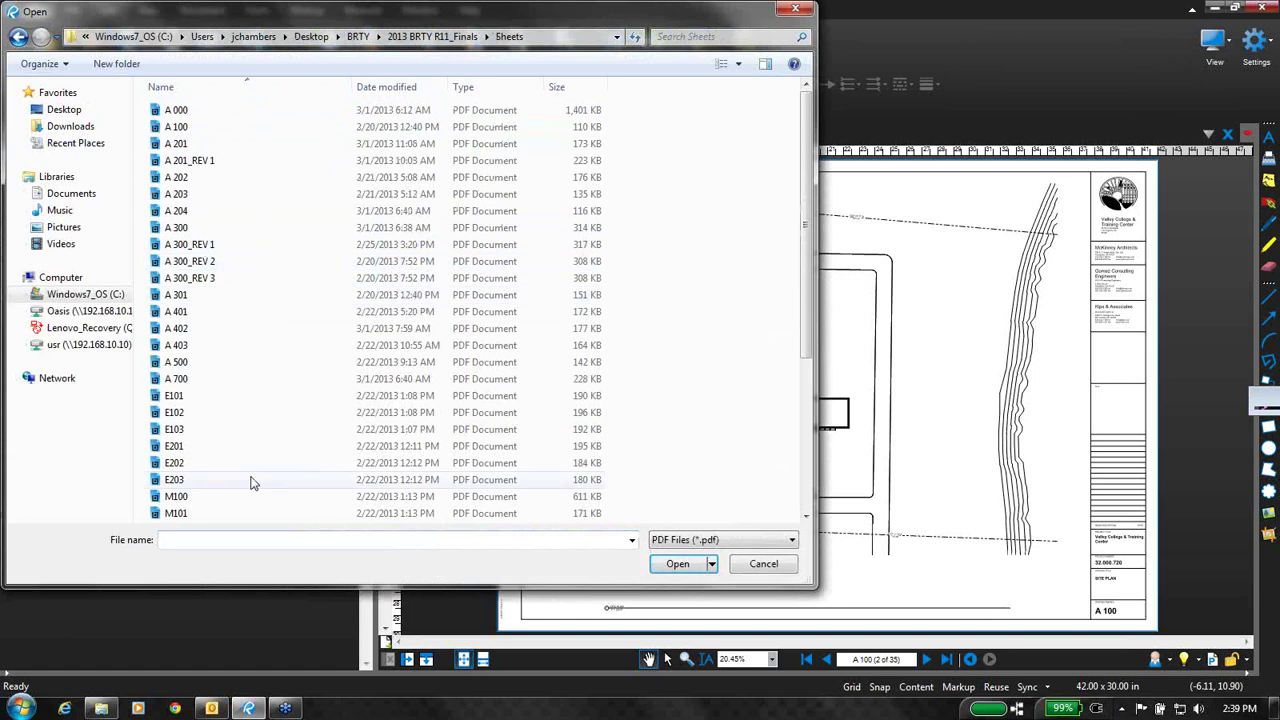
left_click(243, 369)
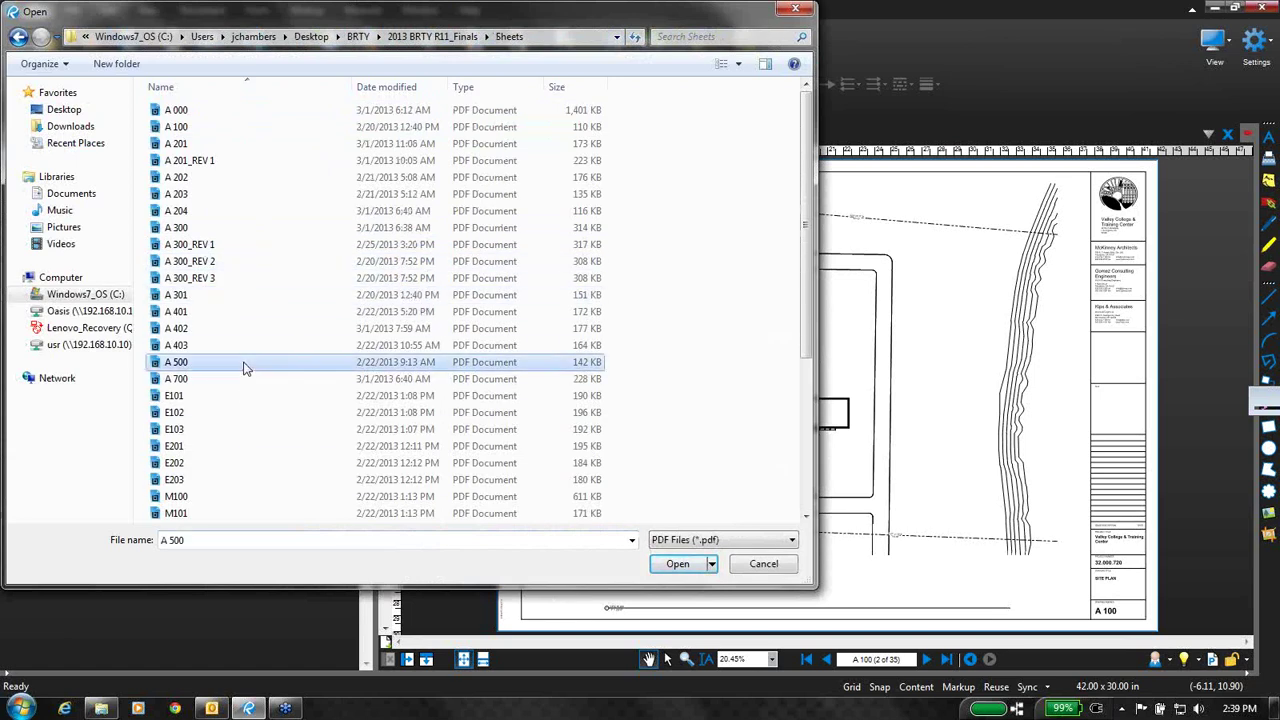
key("ctrl+a")
left_click(678, 564)
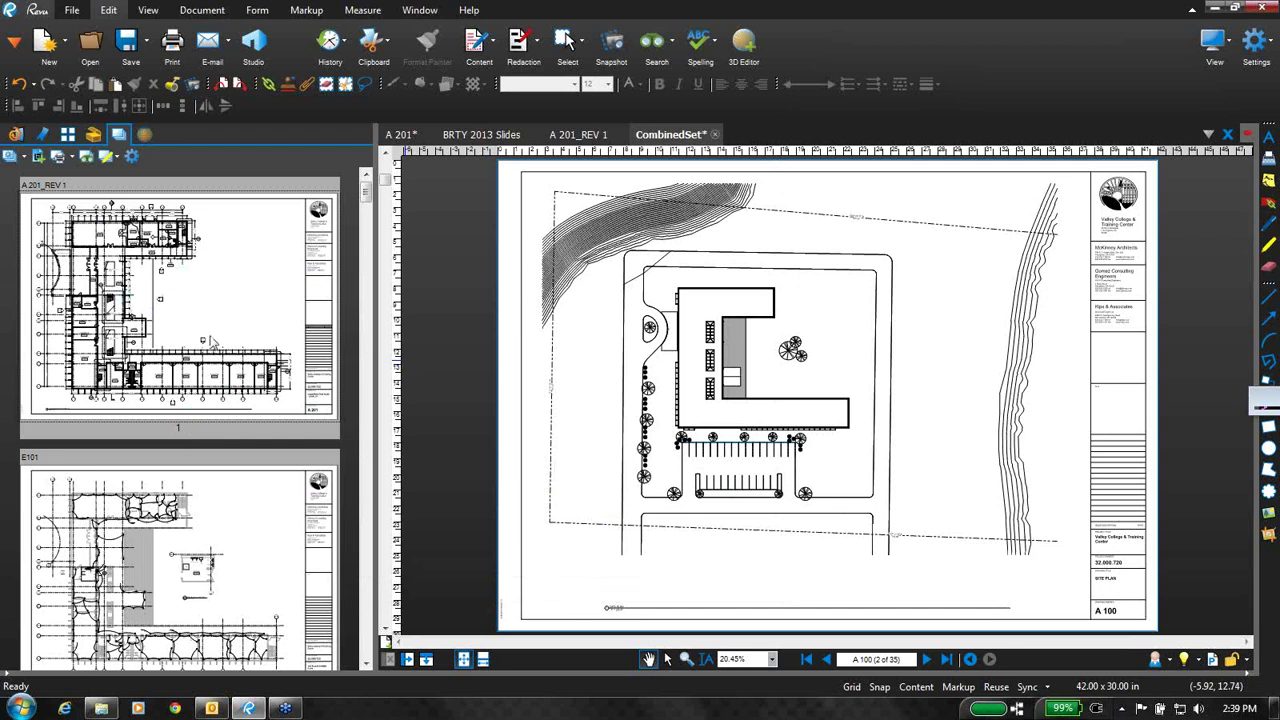
- View sheets E101 and A 201_REV 1 from the set, return to E101 and look through the set's thumbnails
double_click(206, 524)
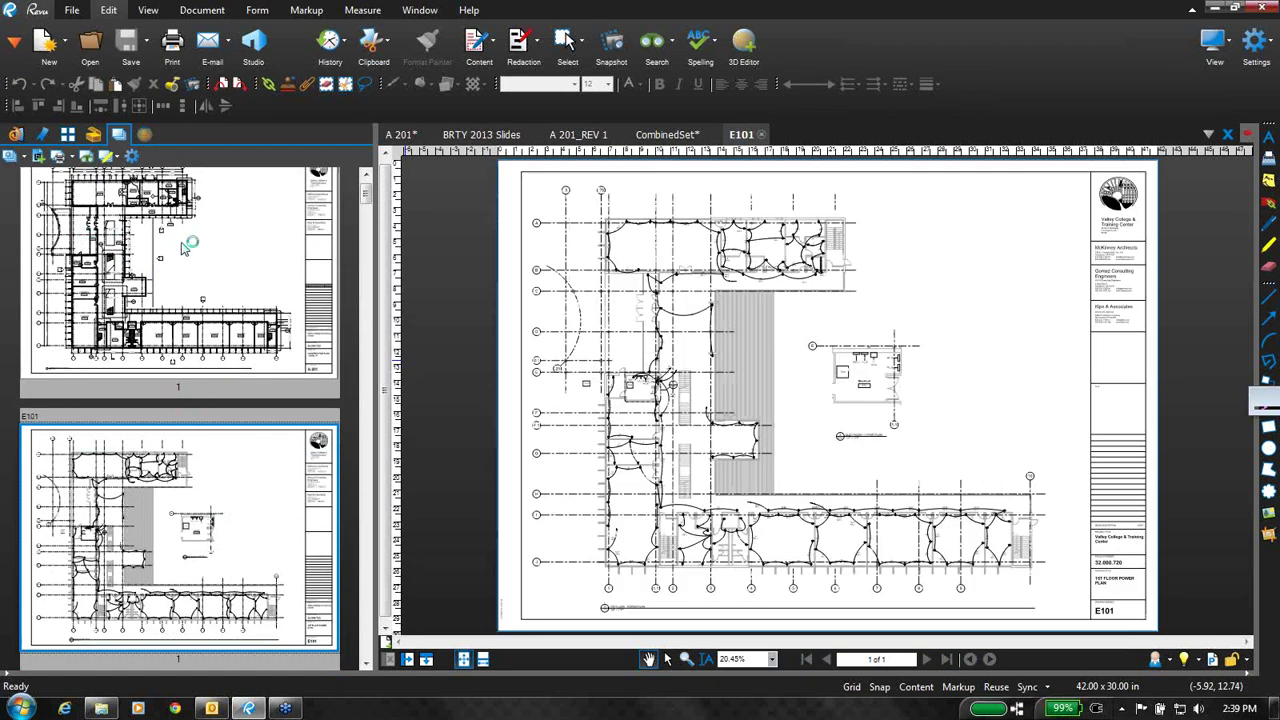
double_click(222, 333)
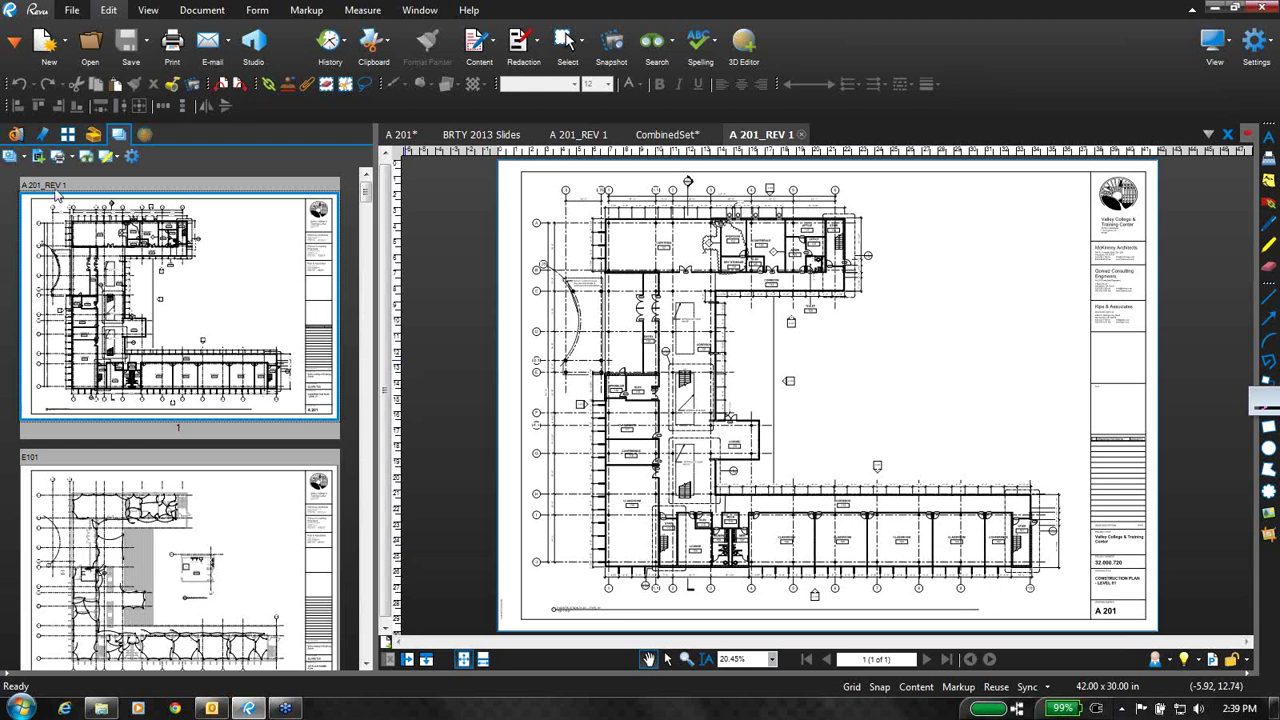
left_click(126, 526)
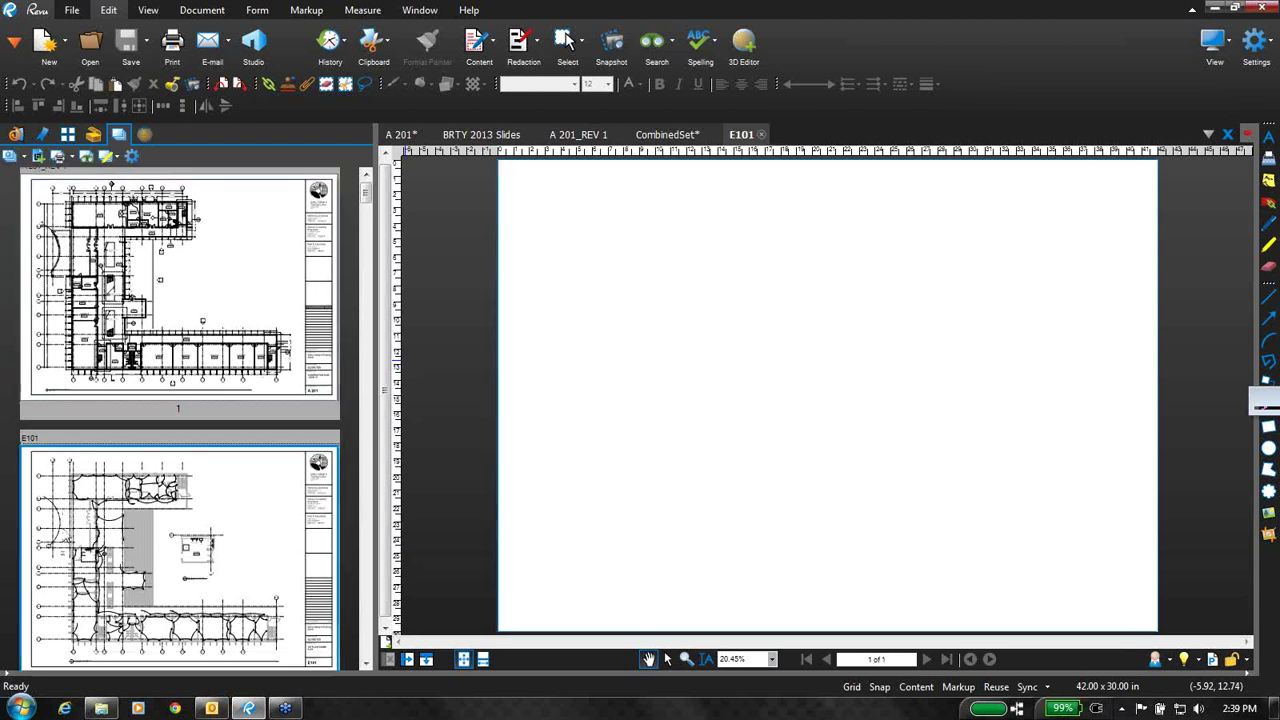
scroll(126, 526, "down", 3)
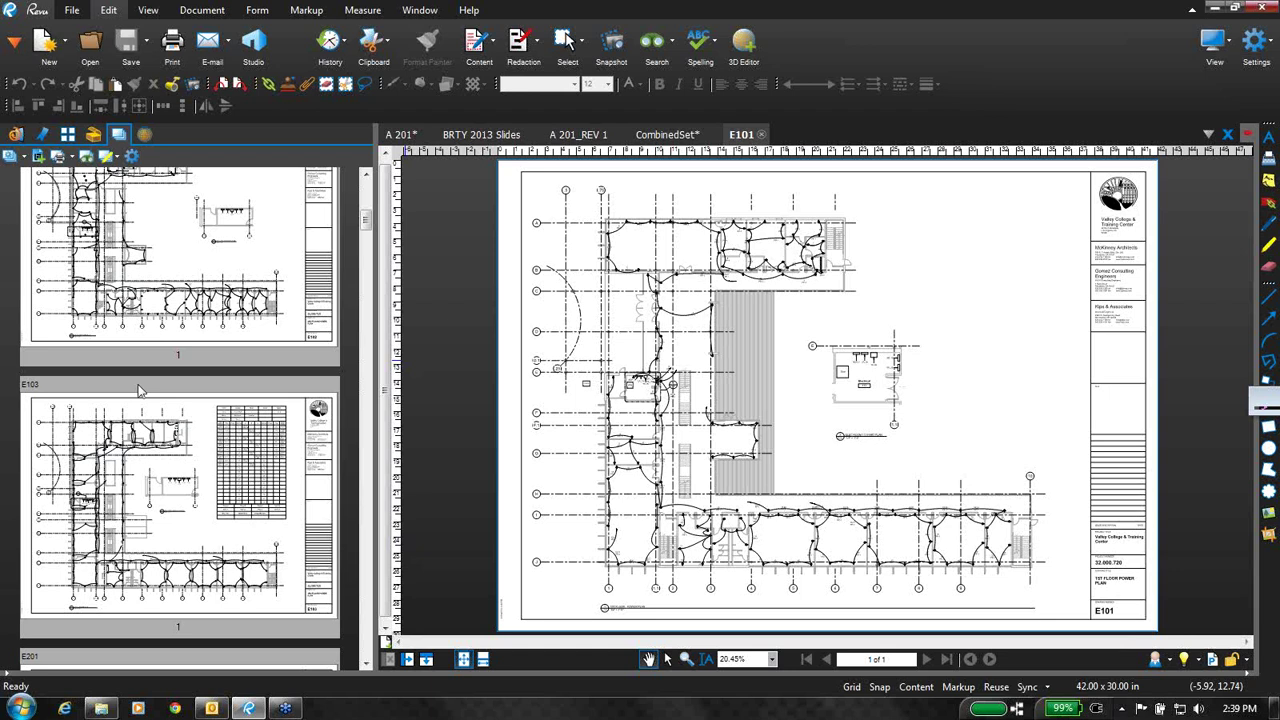
scroll(140, 390, "up", 3)
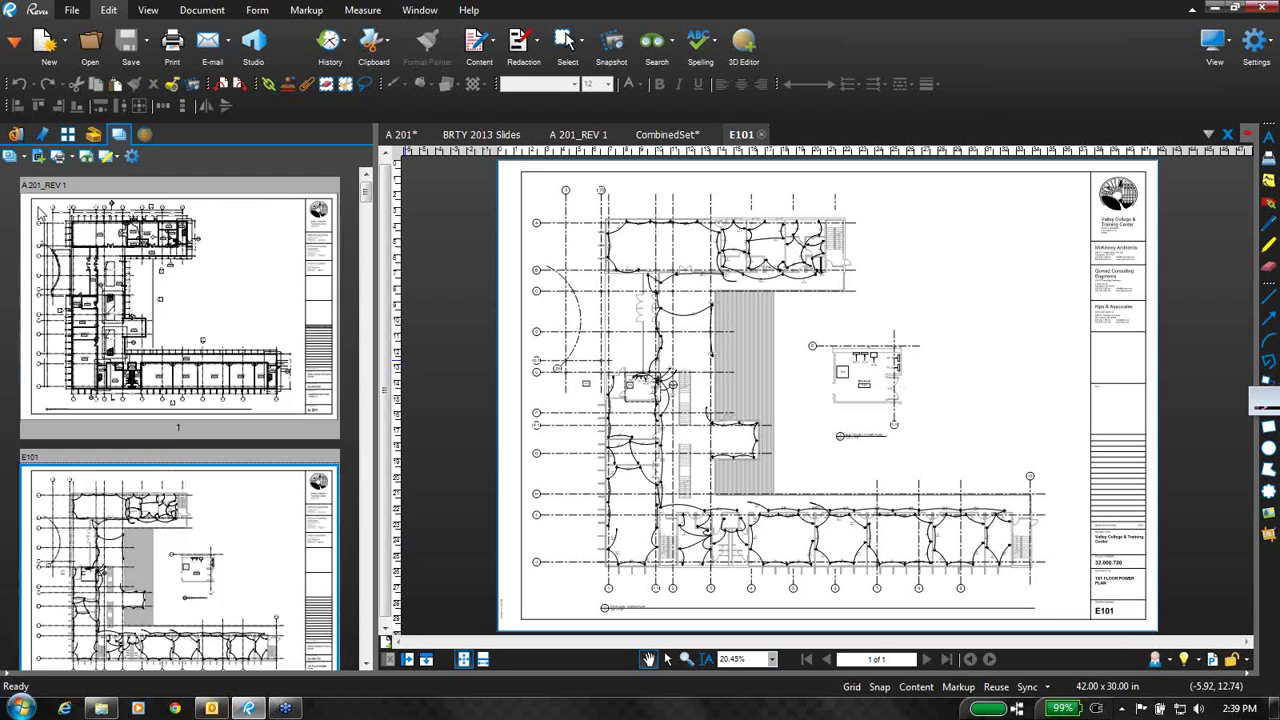
- Set the set's addendum filter to REV #, its previous revisions to Cross Out and its addendum action to Stack
left_click(16, 159)
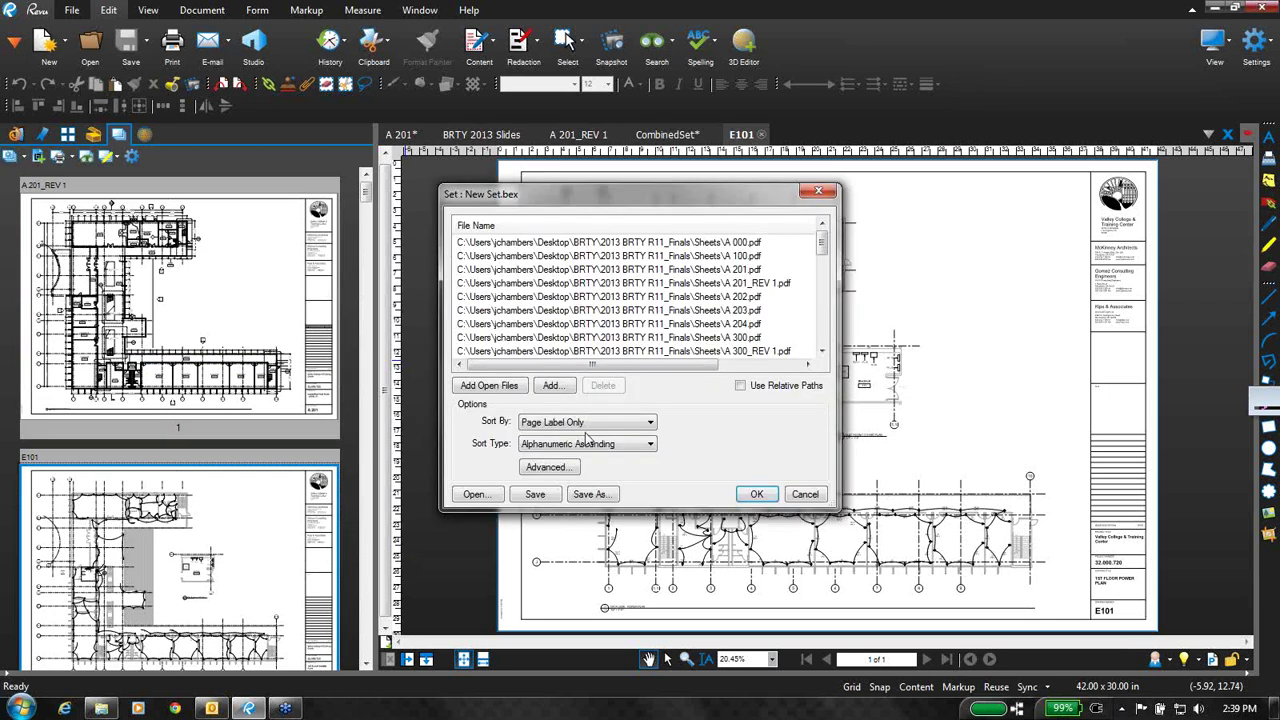
left_click(566, 472)
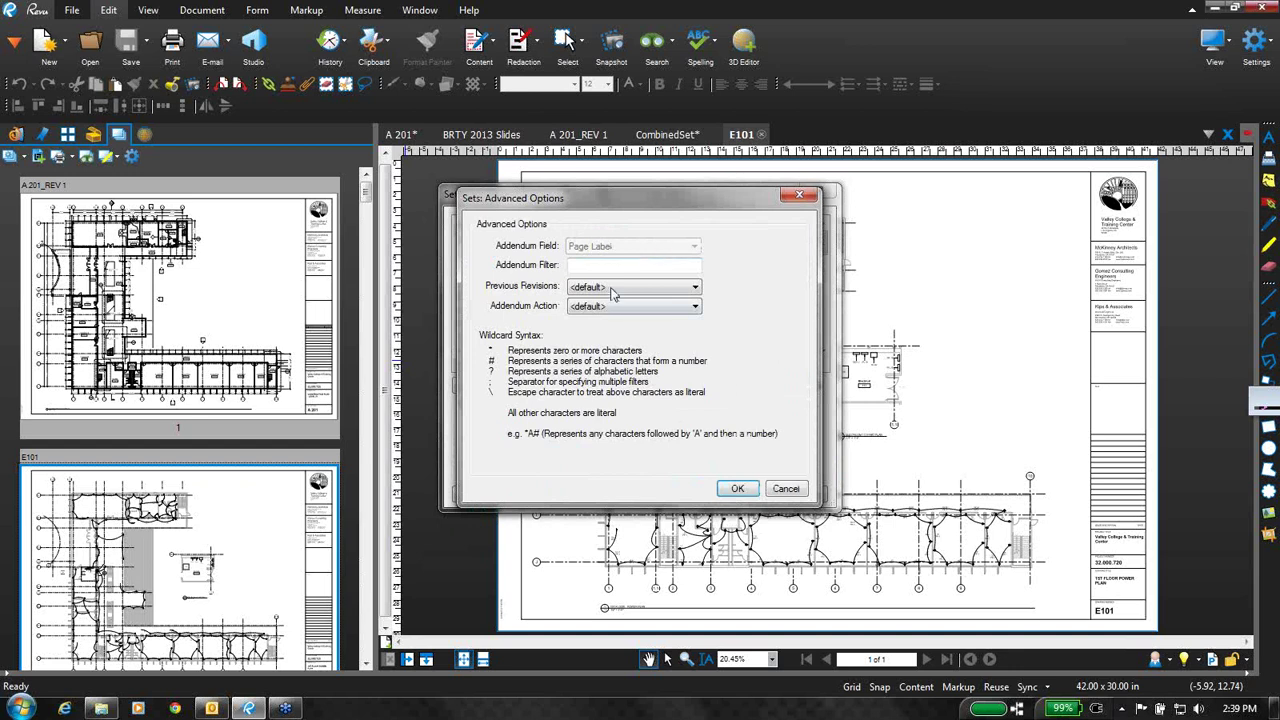
left_click(597, 264)
type("REV #")
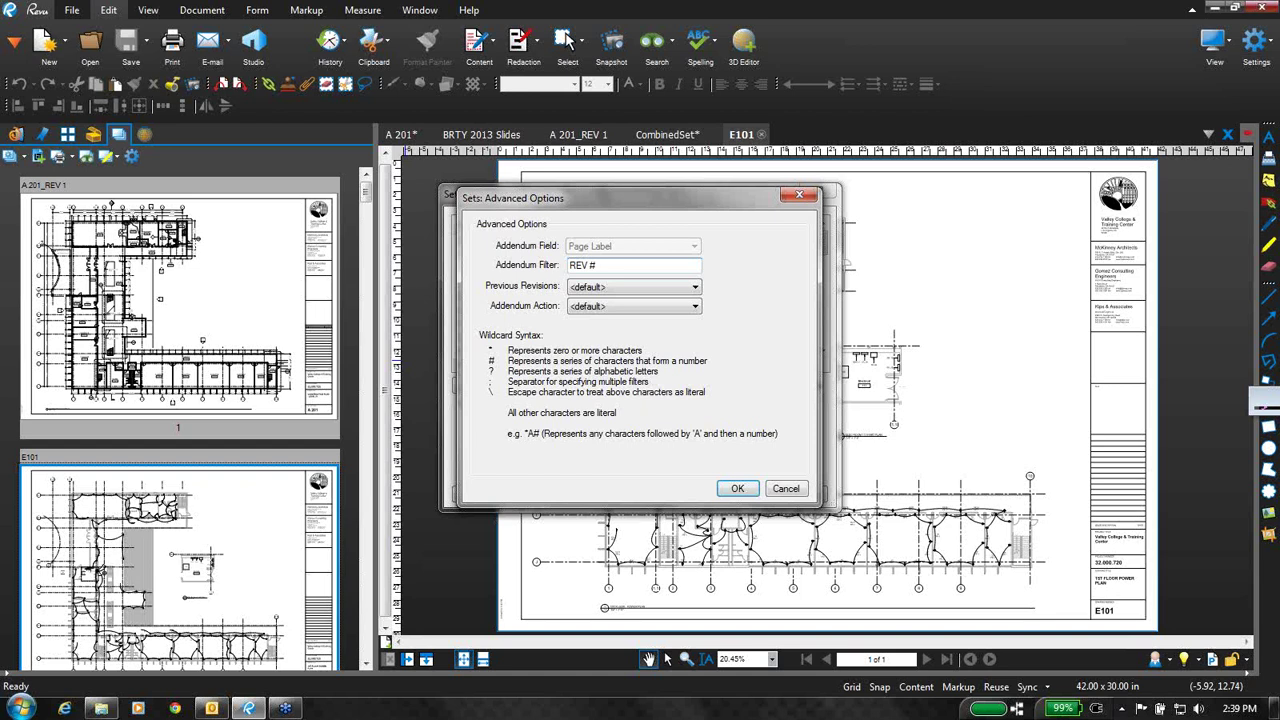
left_click(660, 288)
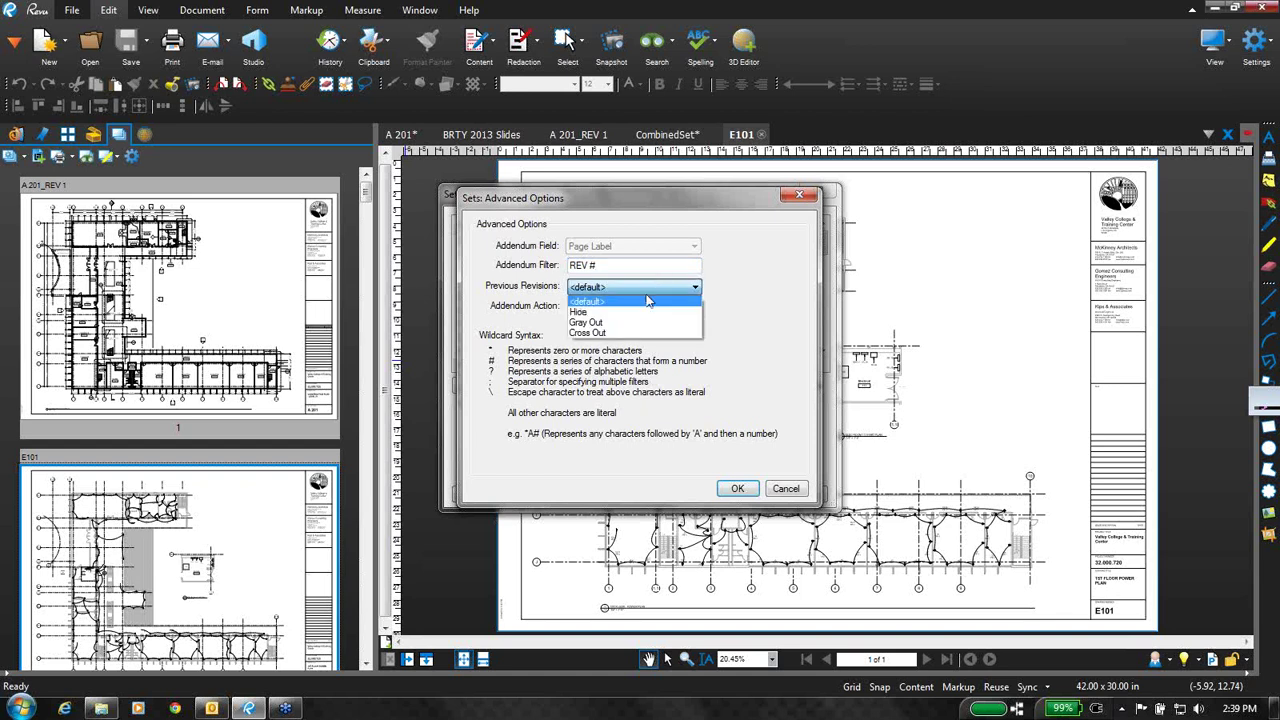
left_click(613, 334)
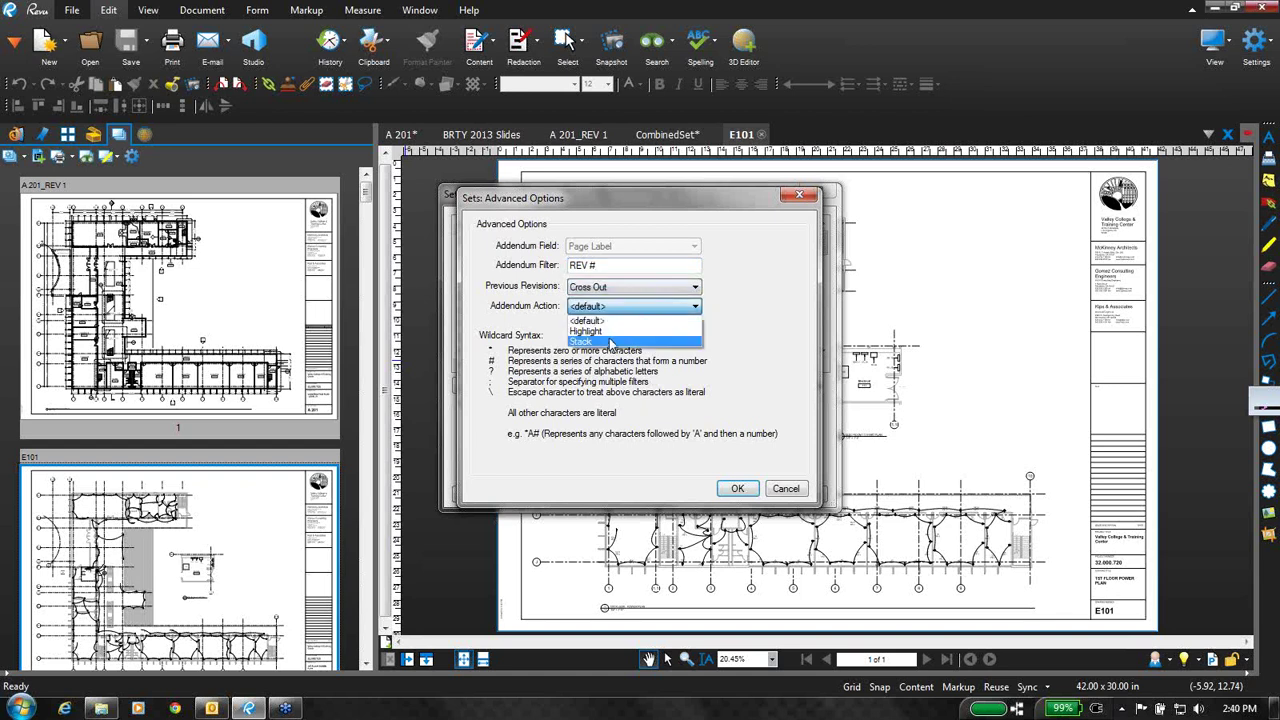
left_click(612, 341)
left_click(738, 489)
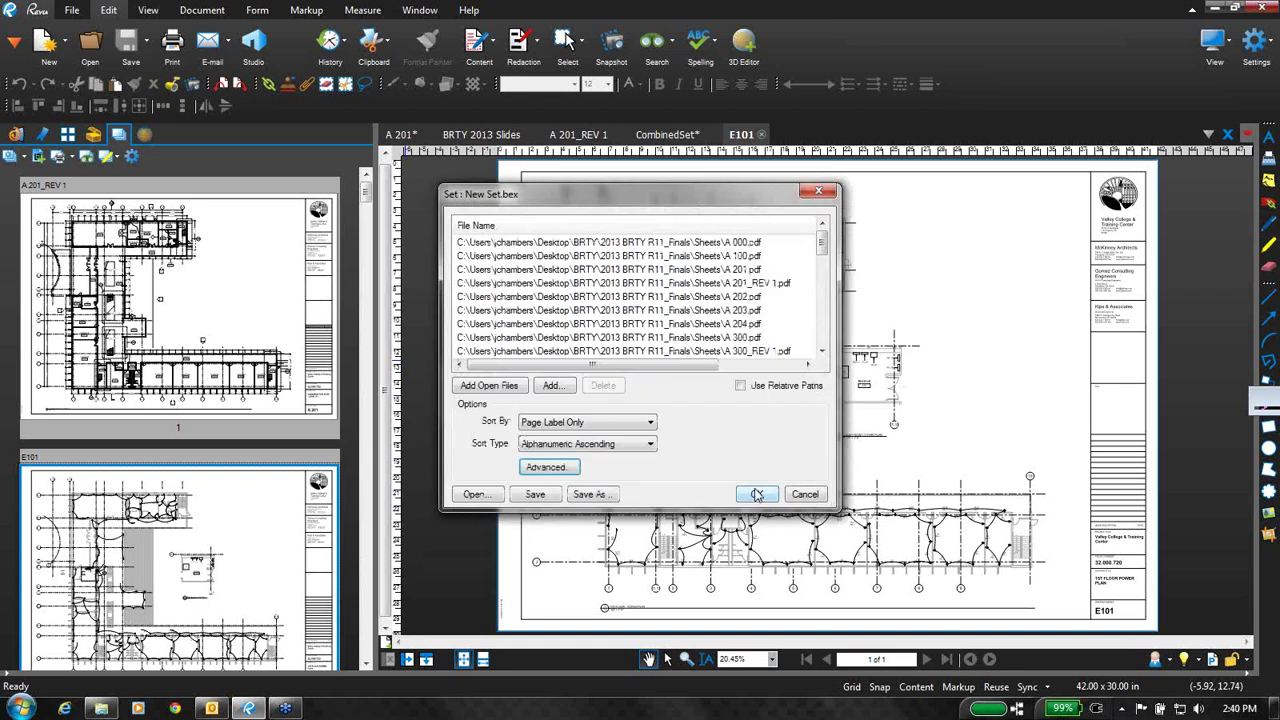
- Sort the set by File Name, Page Label, check its advanced options and apply the set settings
left_click(652, 425)
left_click(618, 451)
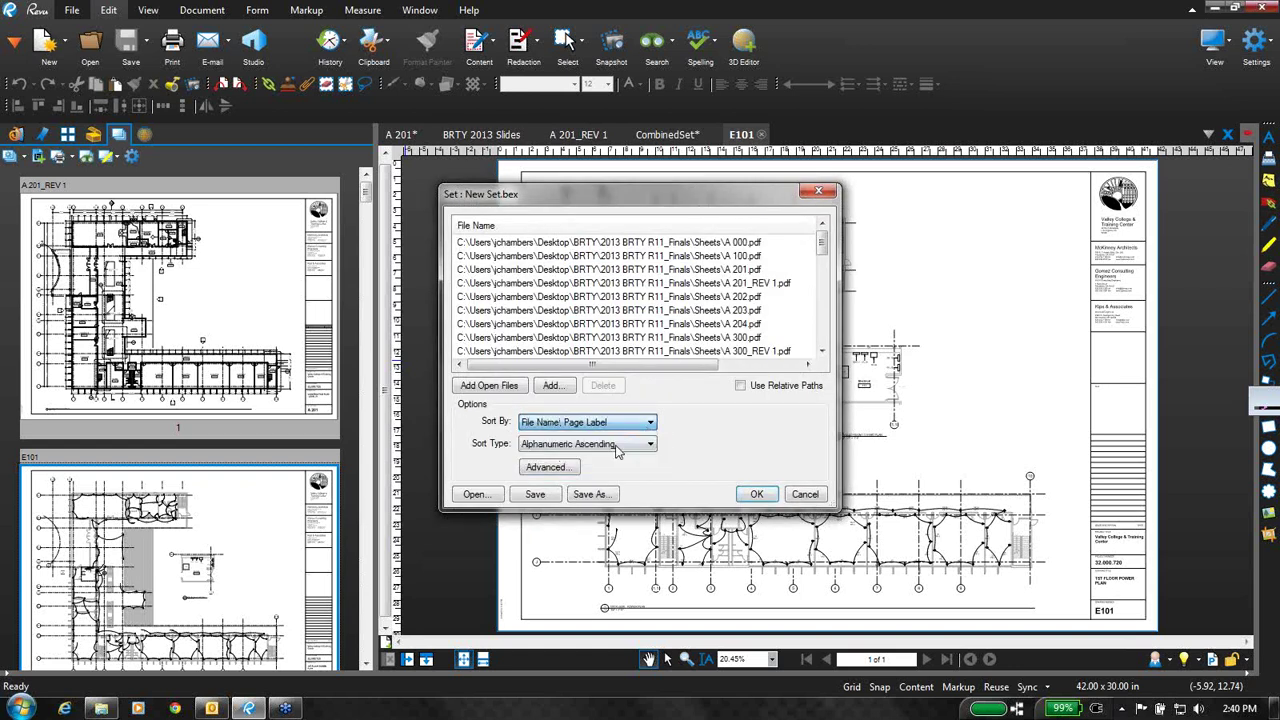
left_click(565, 470)
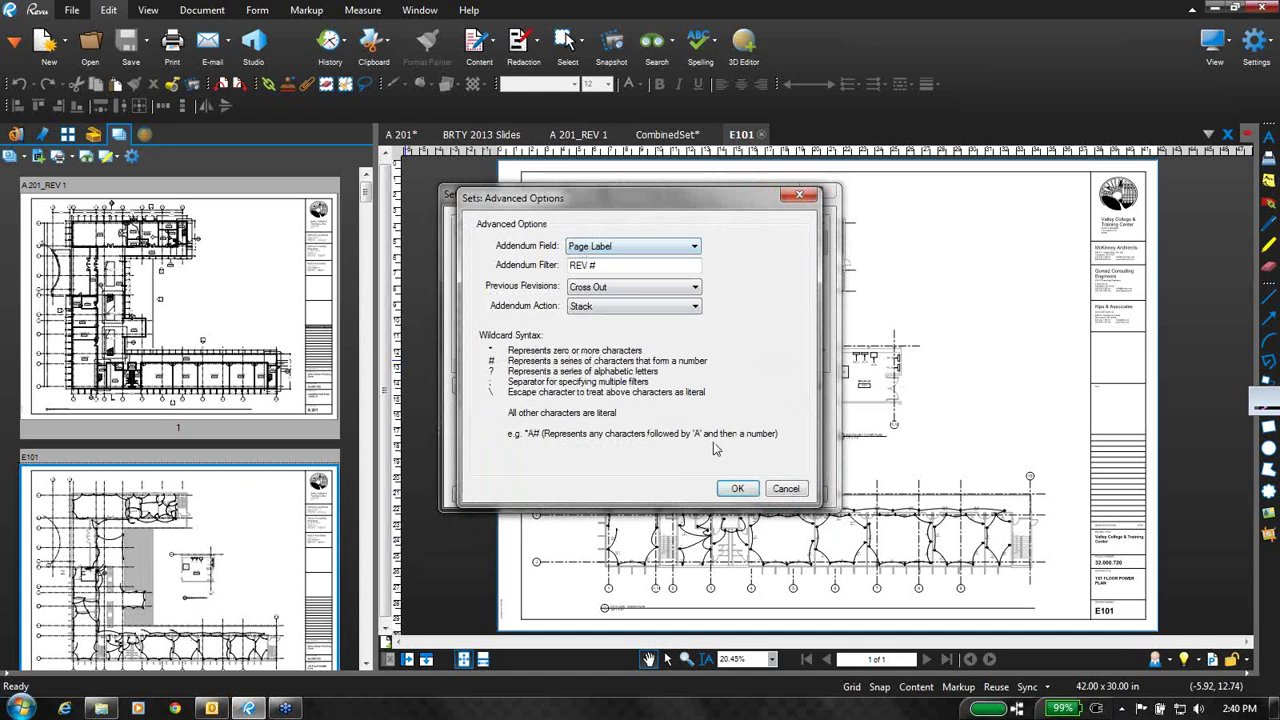
left_click(737, 489)
left_click(759, 490)
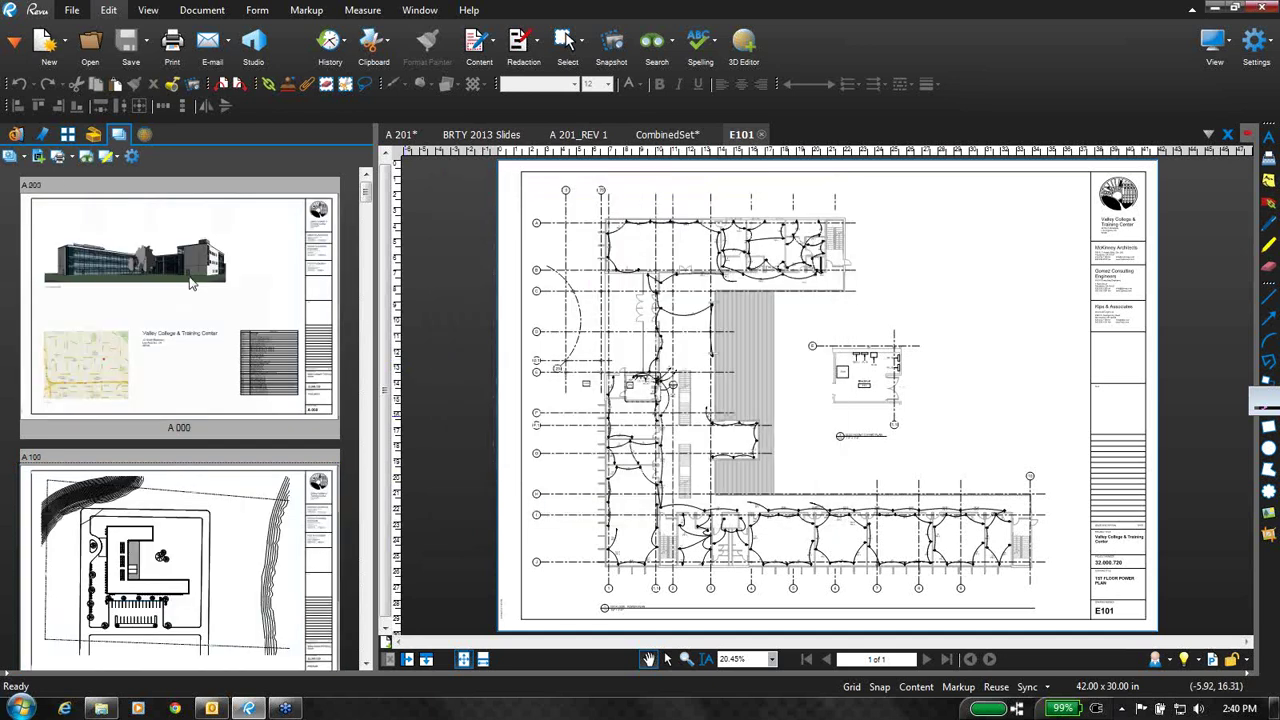